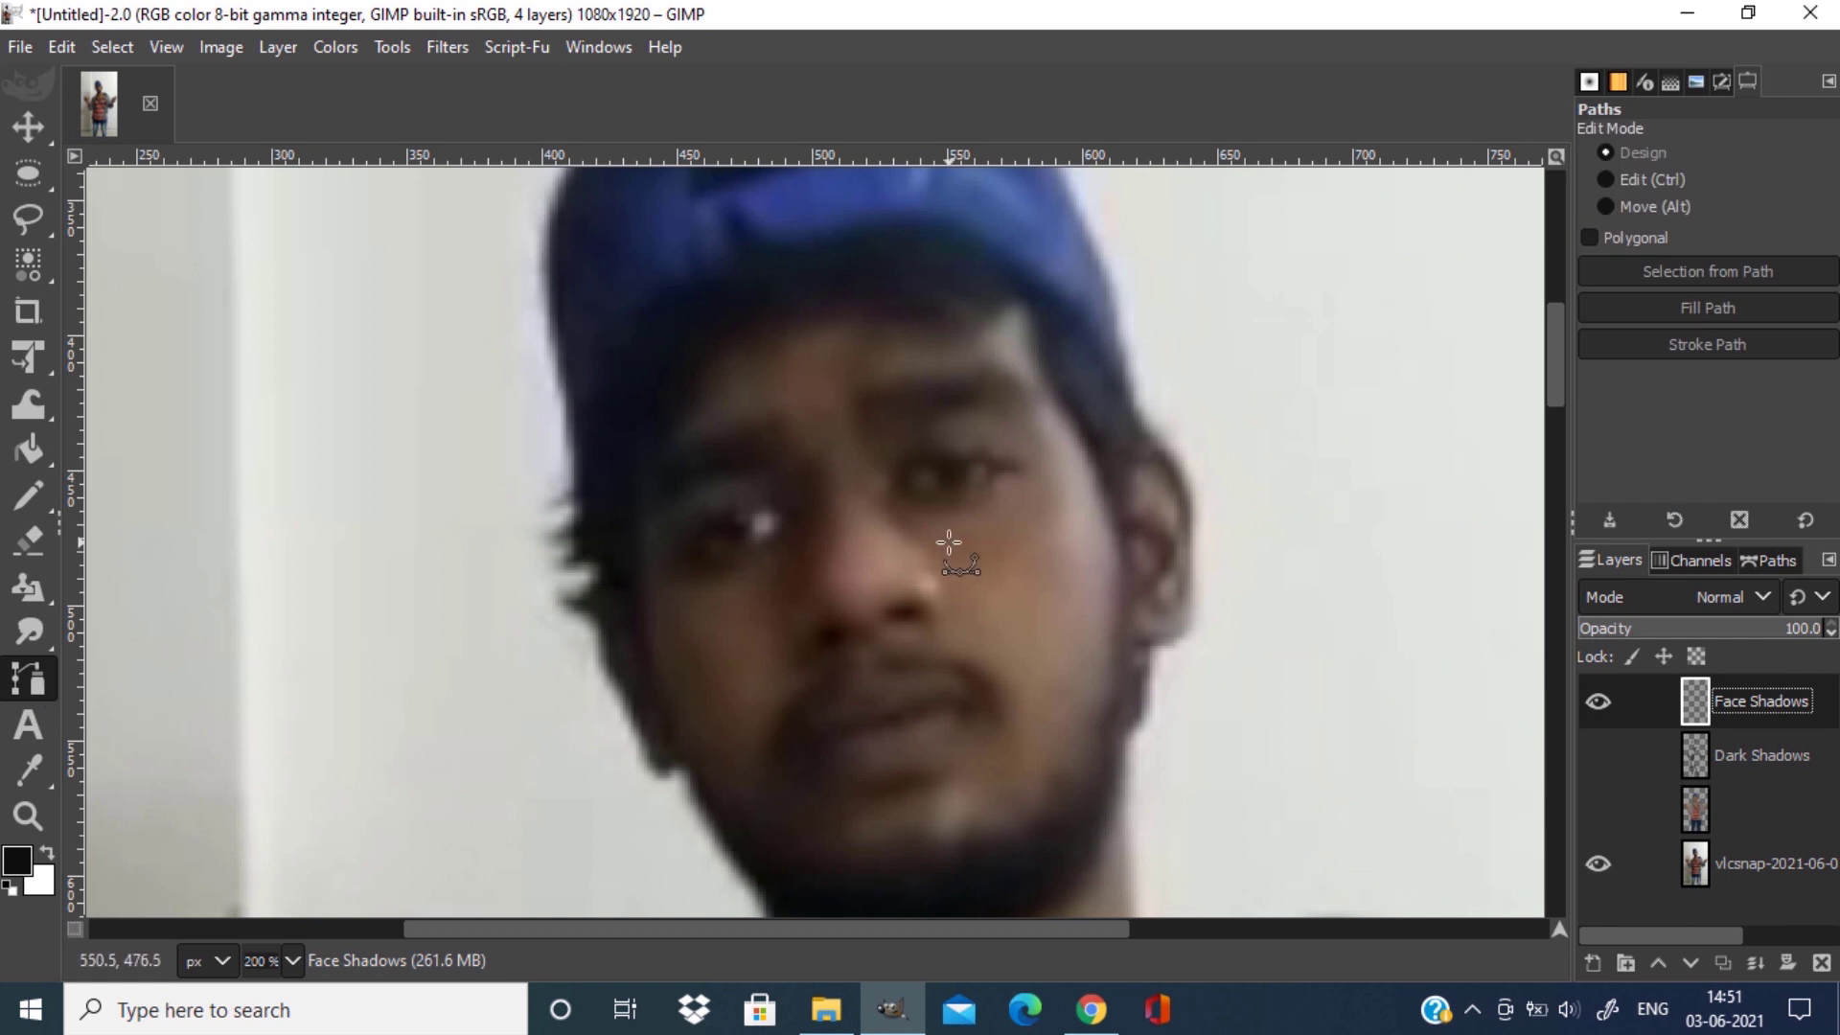
Trace a closed path around the shadow from the shaded eyebrow down the side of the nose and convert it to a selection.
{"action": "left_click_drag", "start_coordinate": [710, 364], "coordinate": [655, 357]}
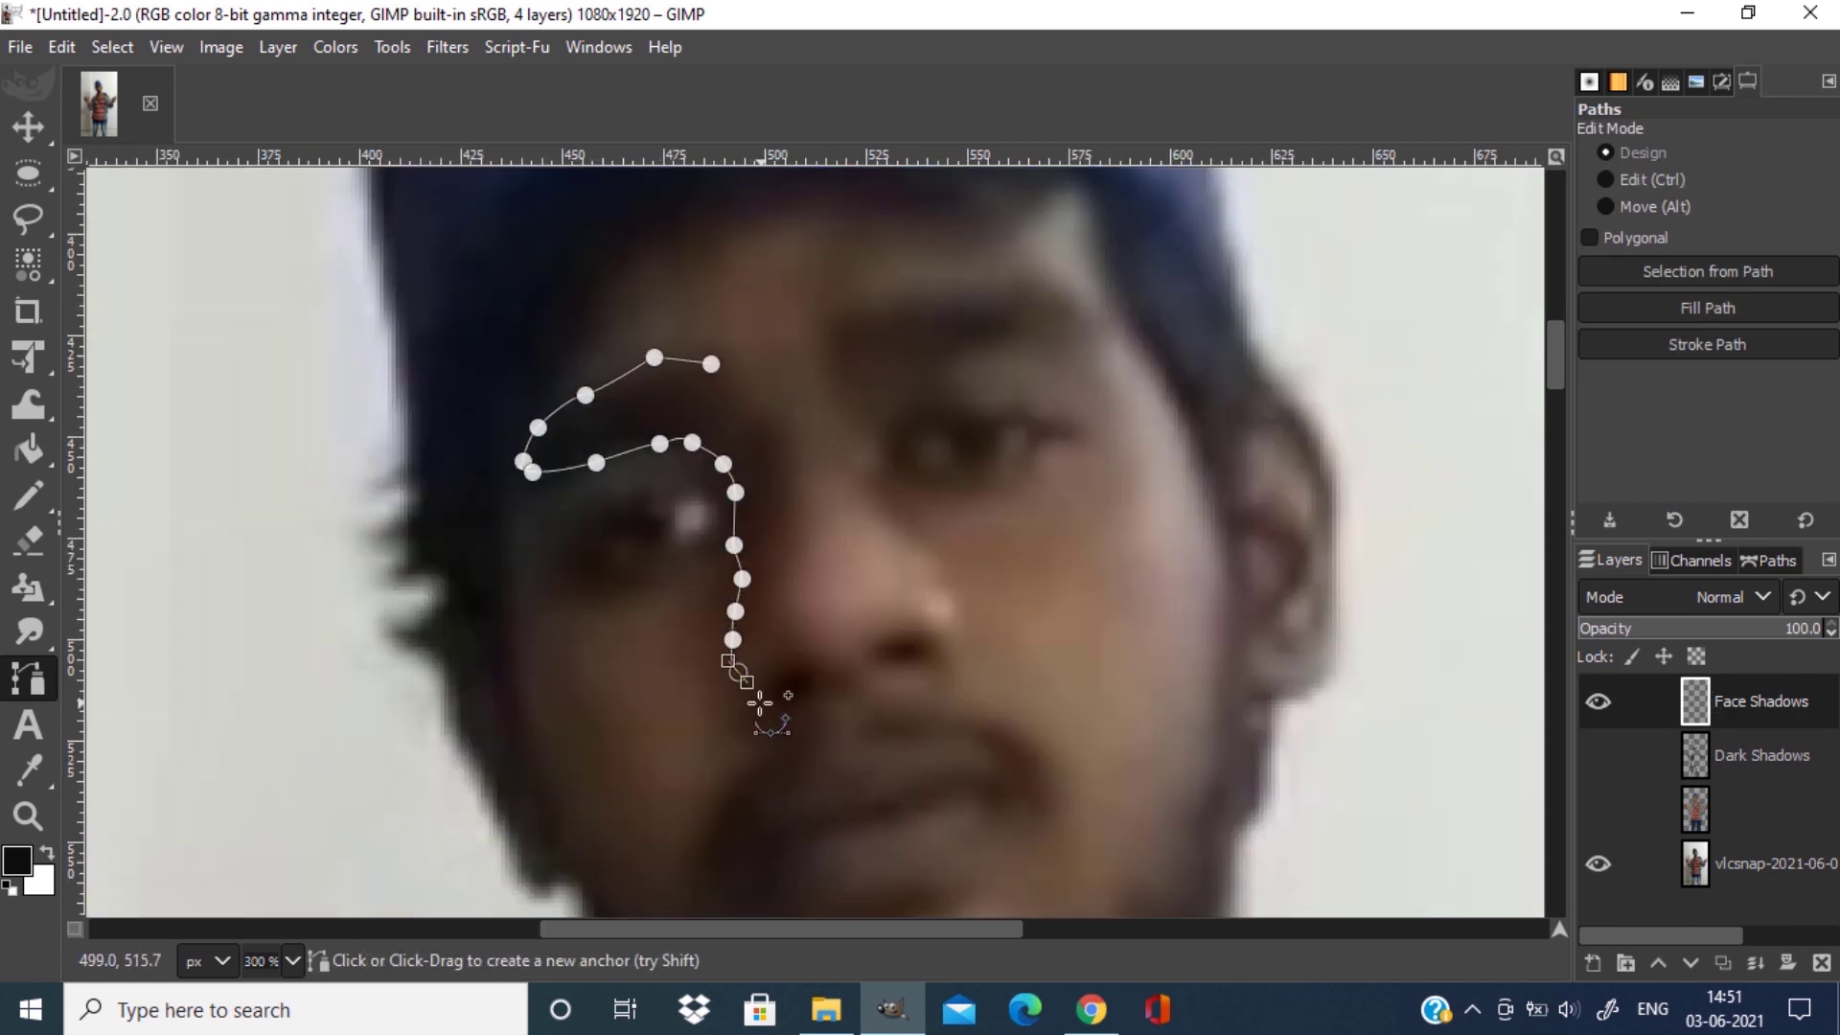
{"action": "left_click", "coordinate": [793, 545]}
{"action": "left_click", "coordinate": [799, 477]}
{"action": "left_click", "coordinate": [778, 425]}
{"action": "left_click", "coordinate": [710, 364]}
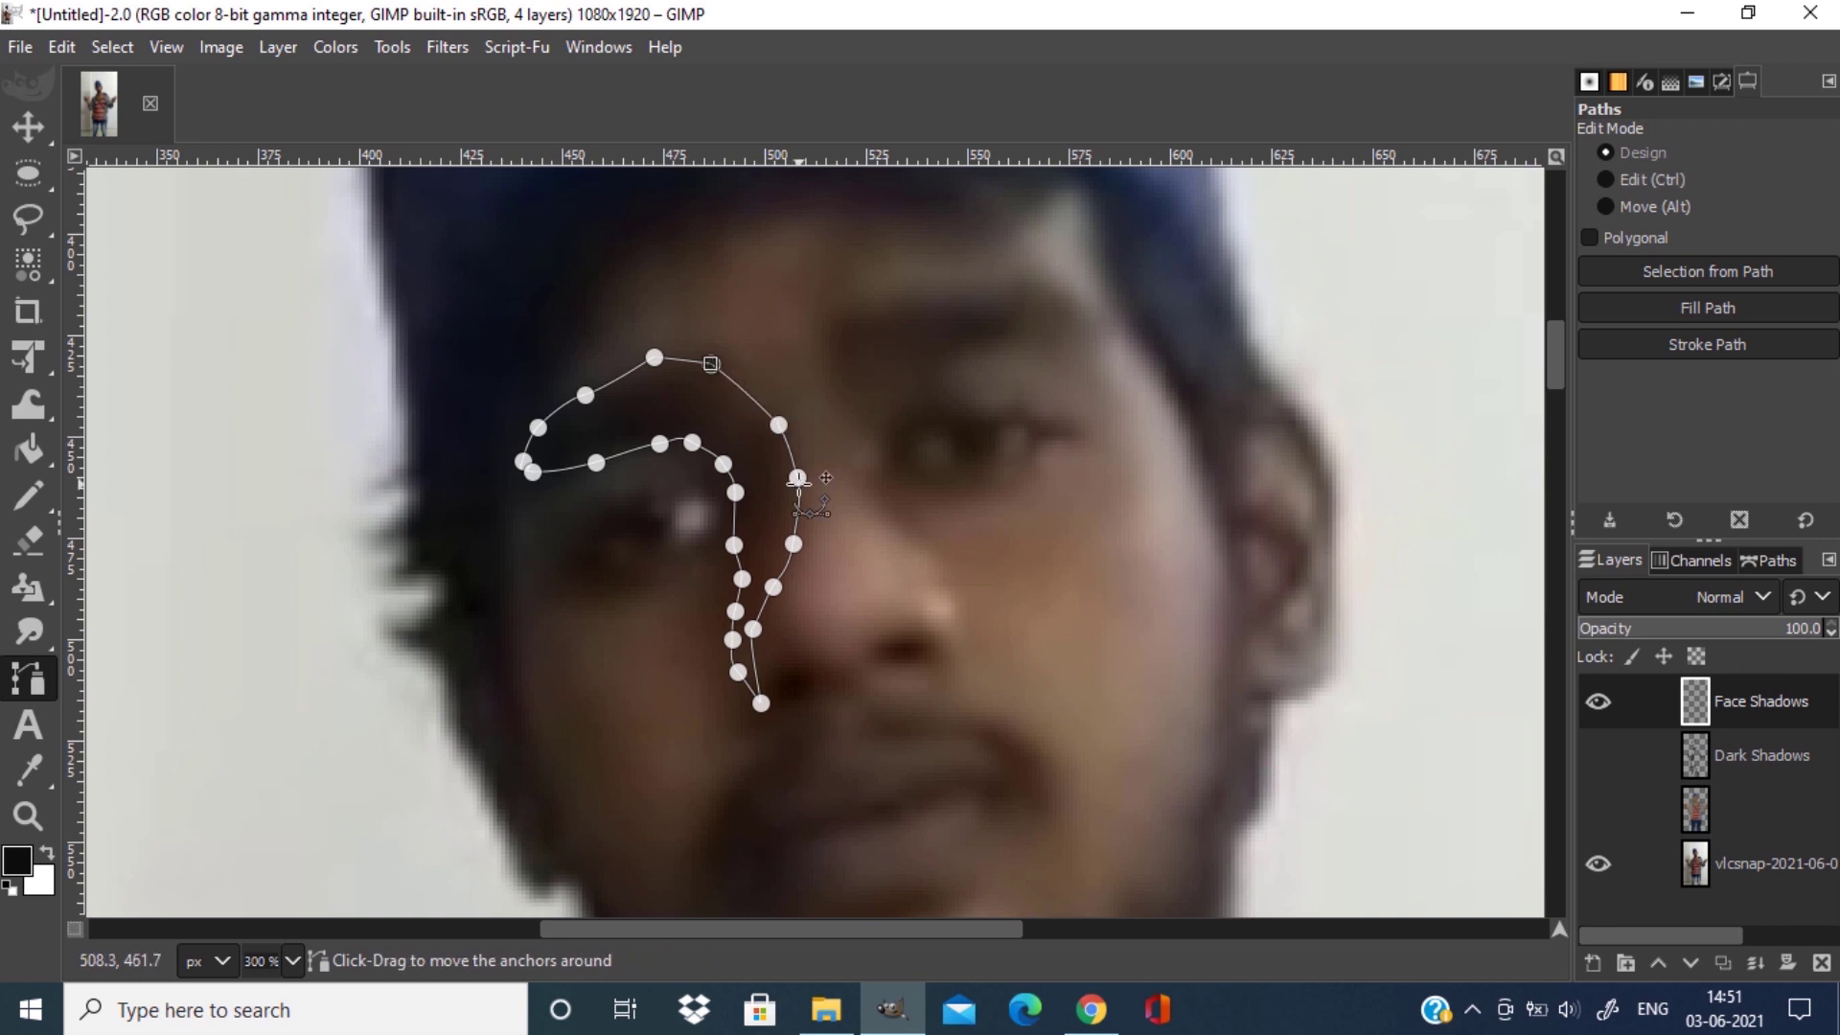
{"action": "key", "text": "Return"}
Show the flat-colour layer, pick its skin brown as the foreground colour and bucket fill the brow and nose shadow selection.
{"action": "key", "text": "o"}
{"action": "left_click", "coordinate": [766, 450]}
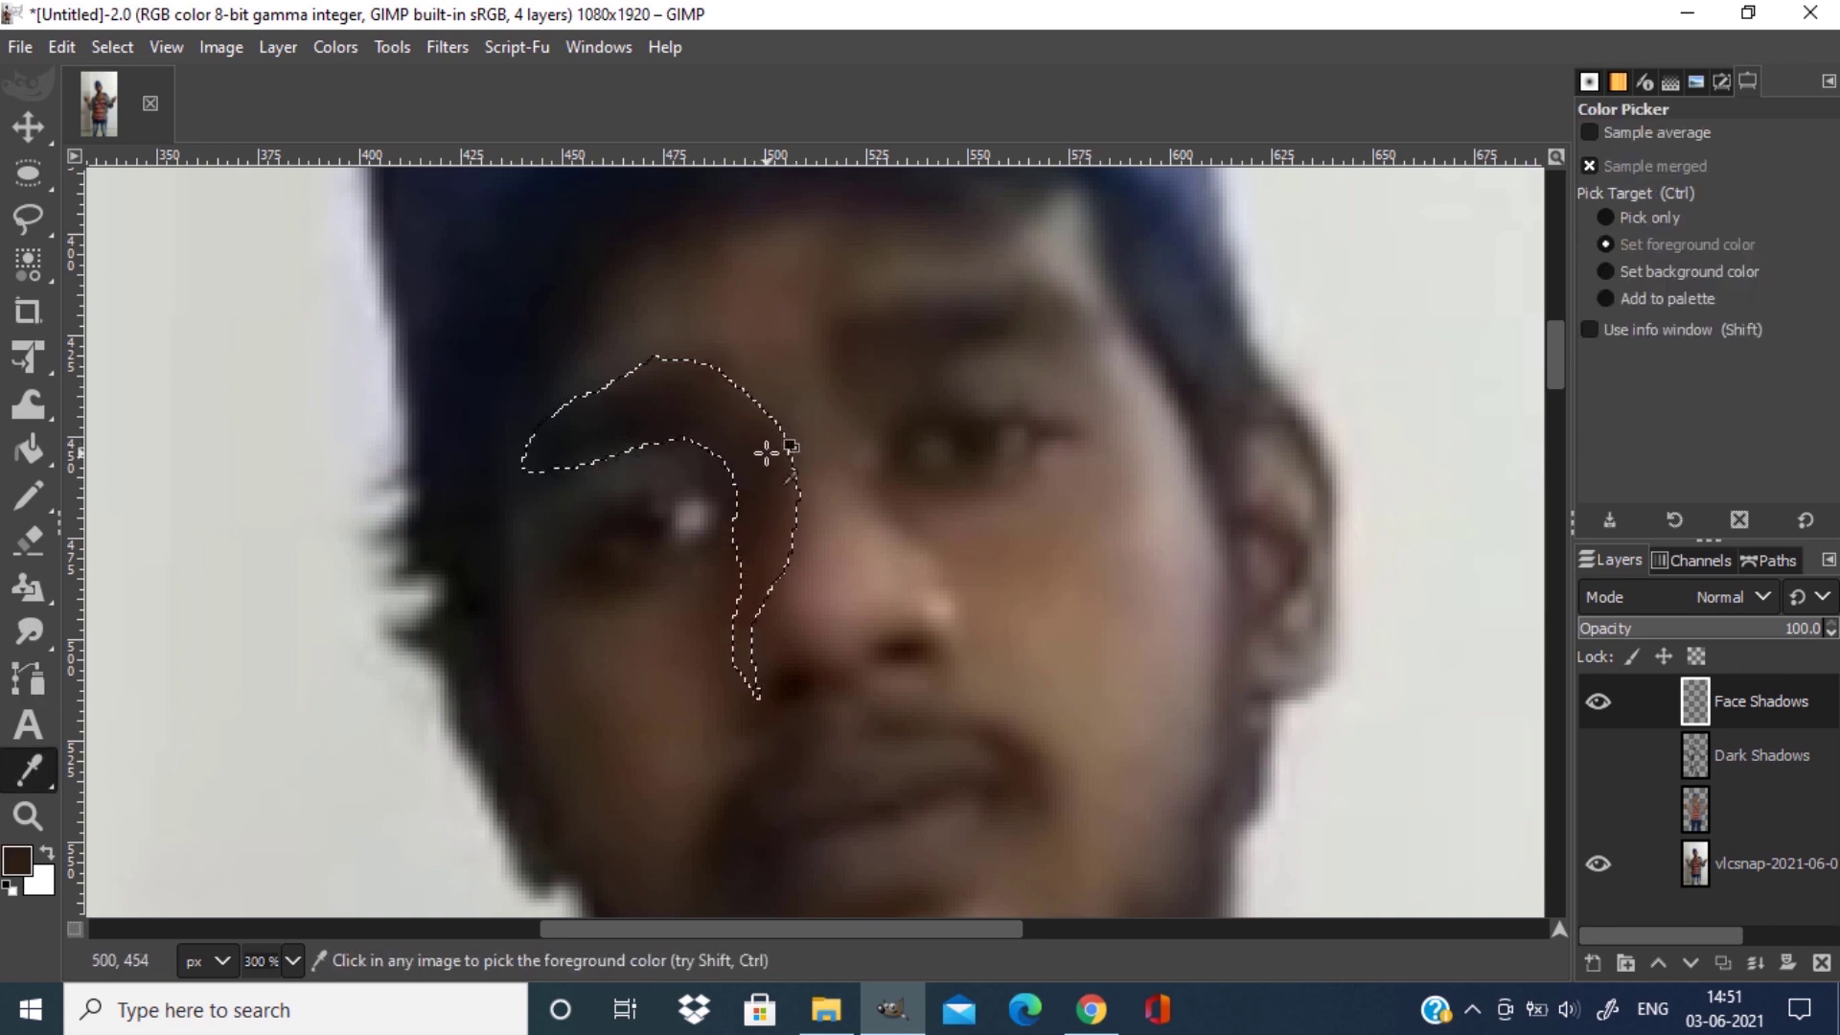
{"action": "key", "text": "shift+b"}
{"action": "left_click", "coordinate": [1597, 810]}
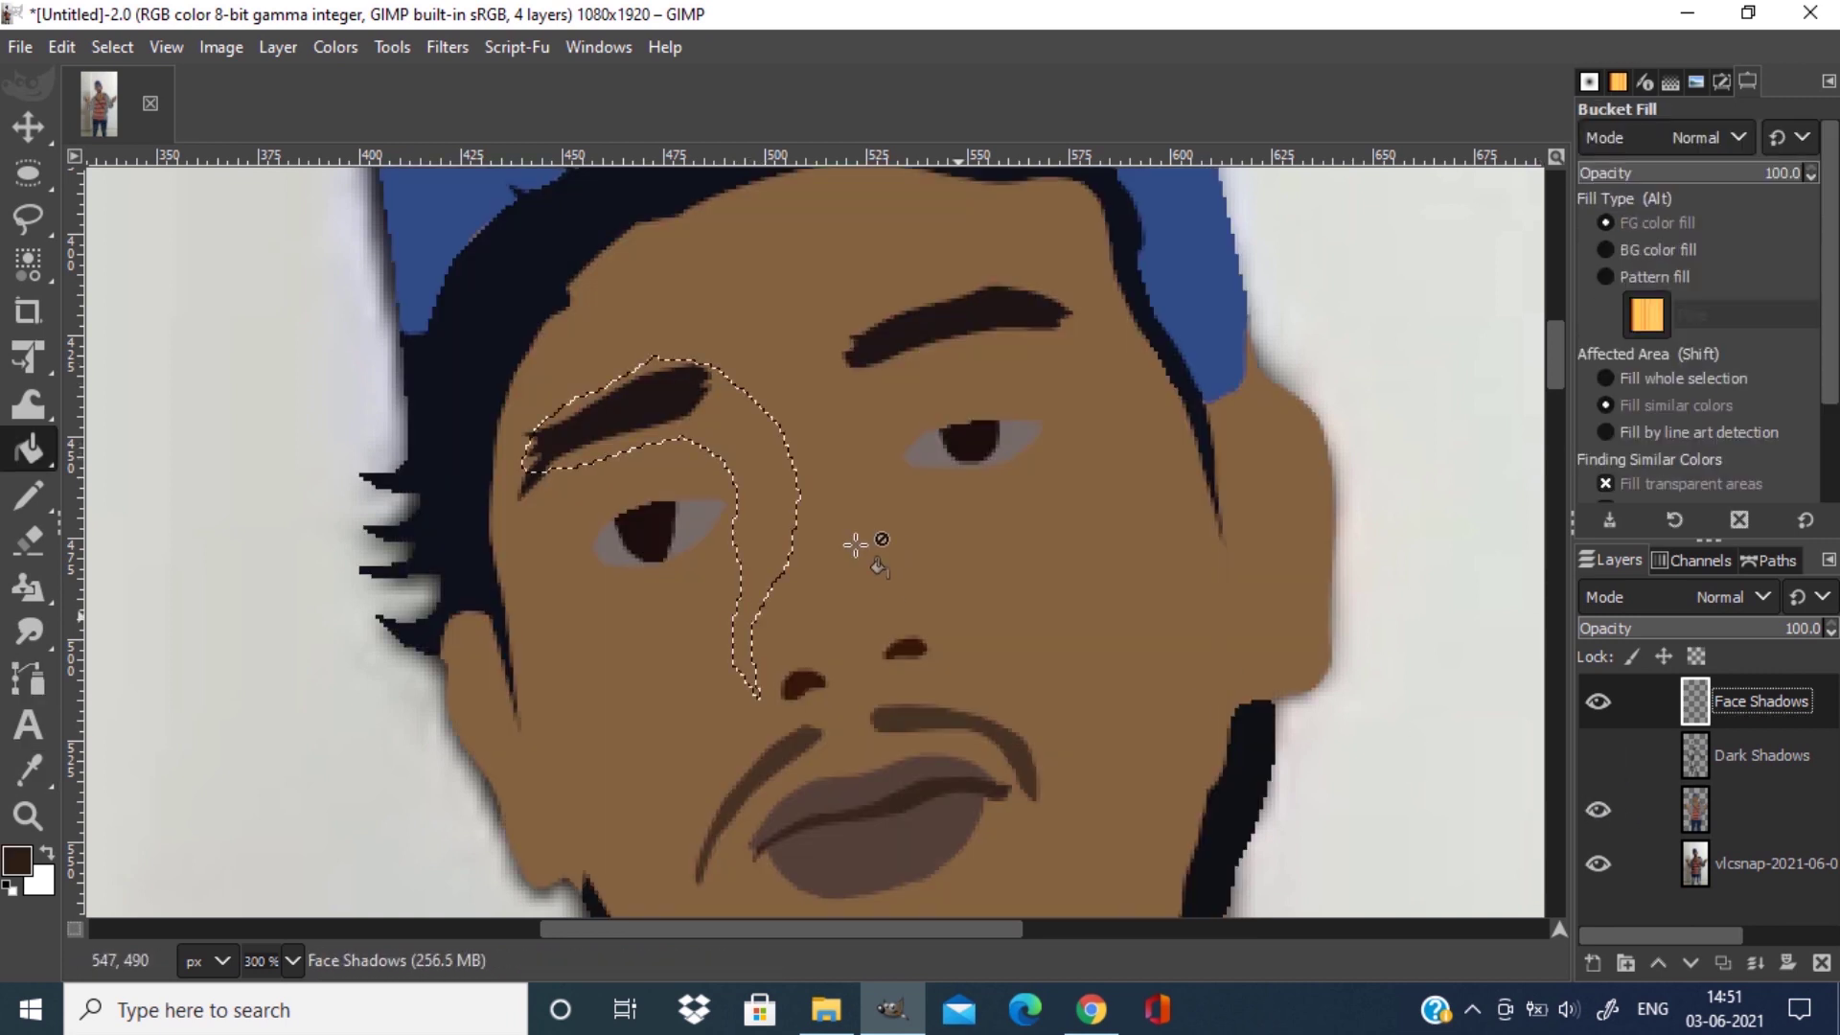
{"action": "key", "text": "o"}
{"action": "left_click", "coordinate": [772, 481]}
{"action": "key", "text": "shift+b"}
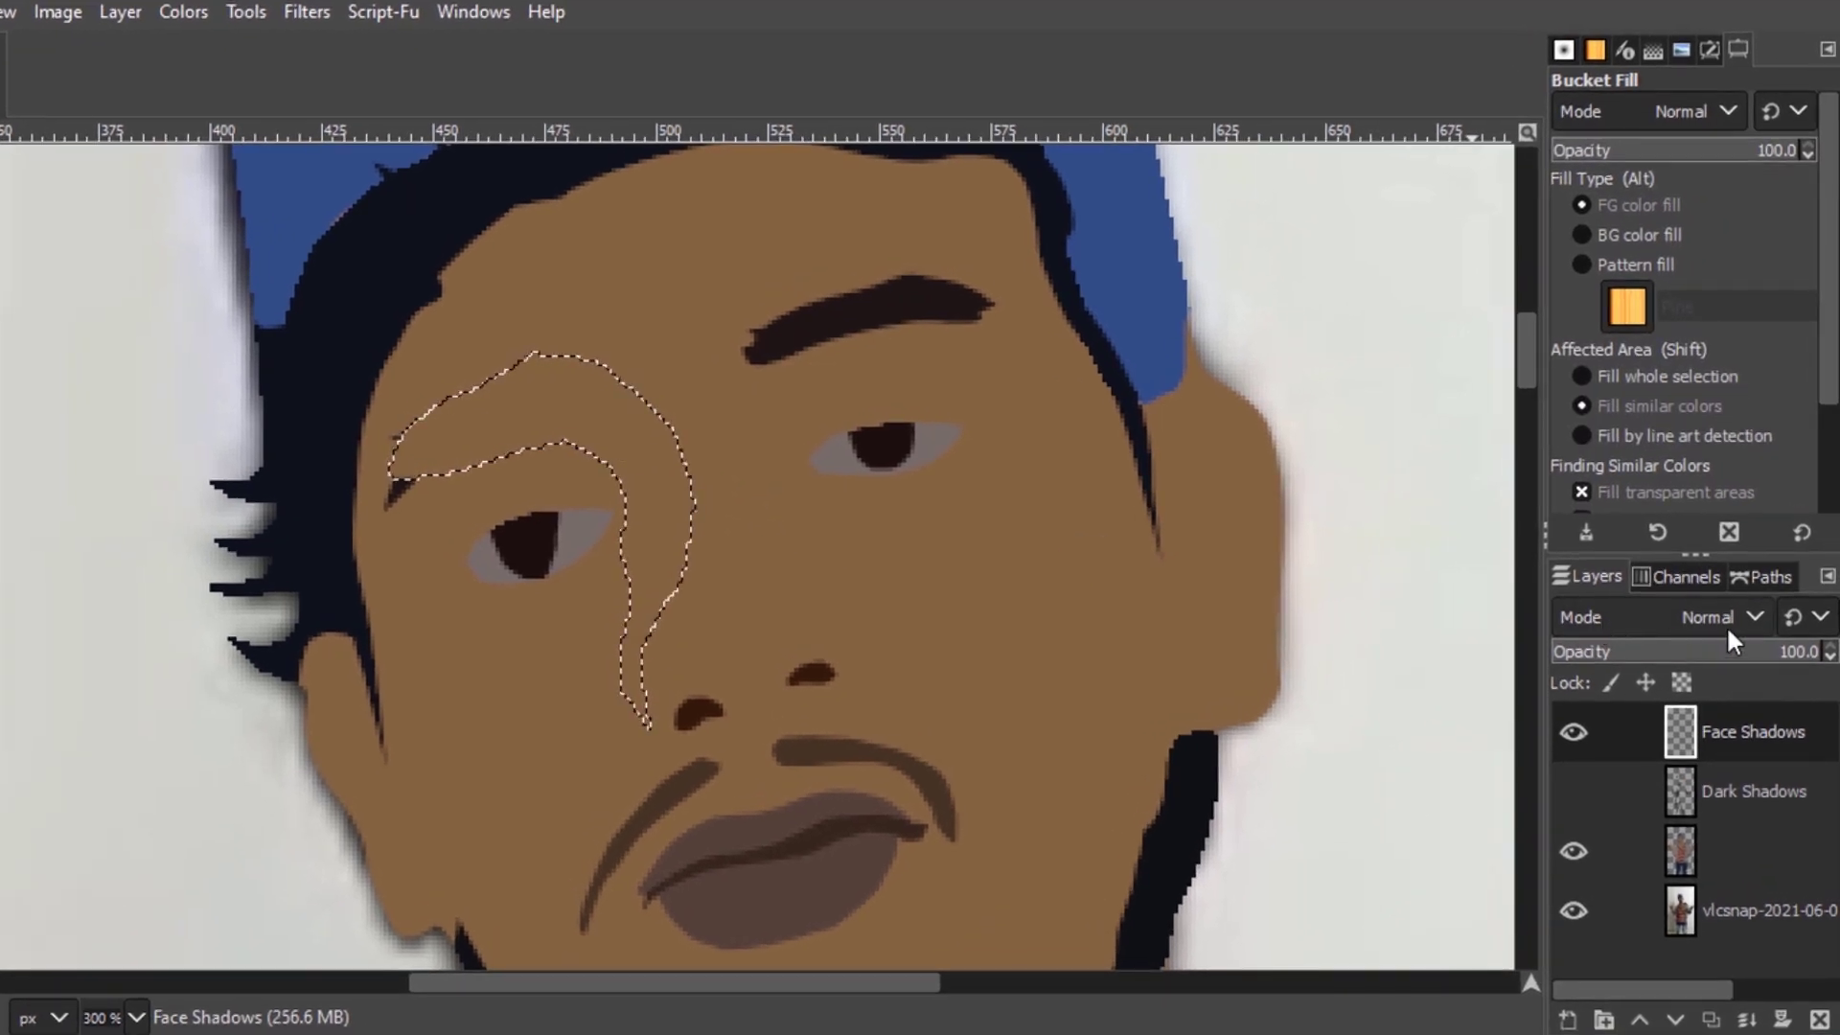
Set the Face Shadows layer to Multiply mode at 53.8 opacity and clear the selection.
{"action": "left_click", "coordinate": [1728, 631]}
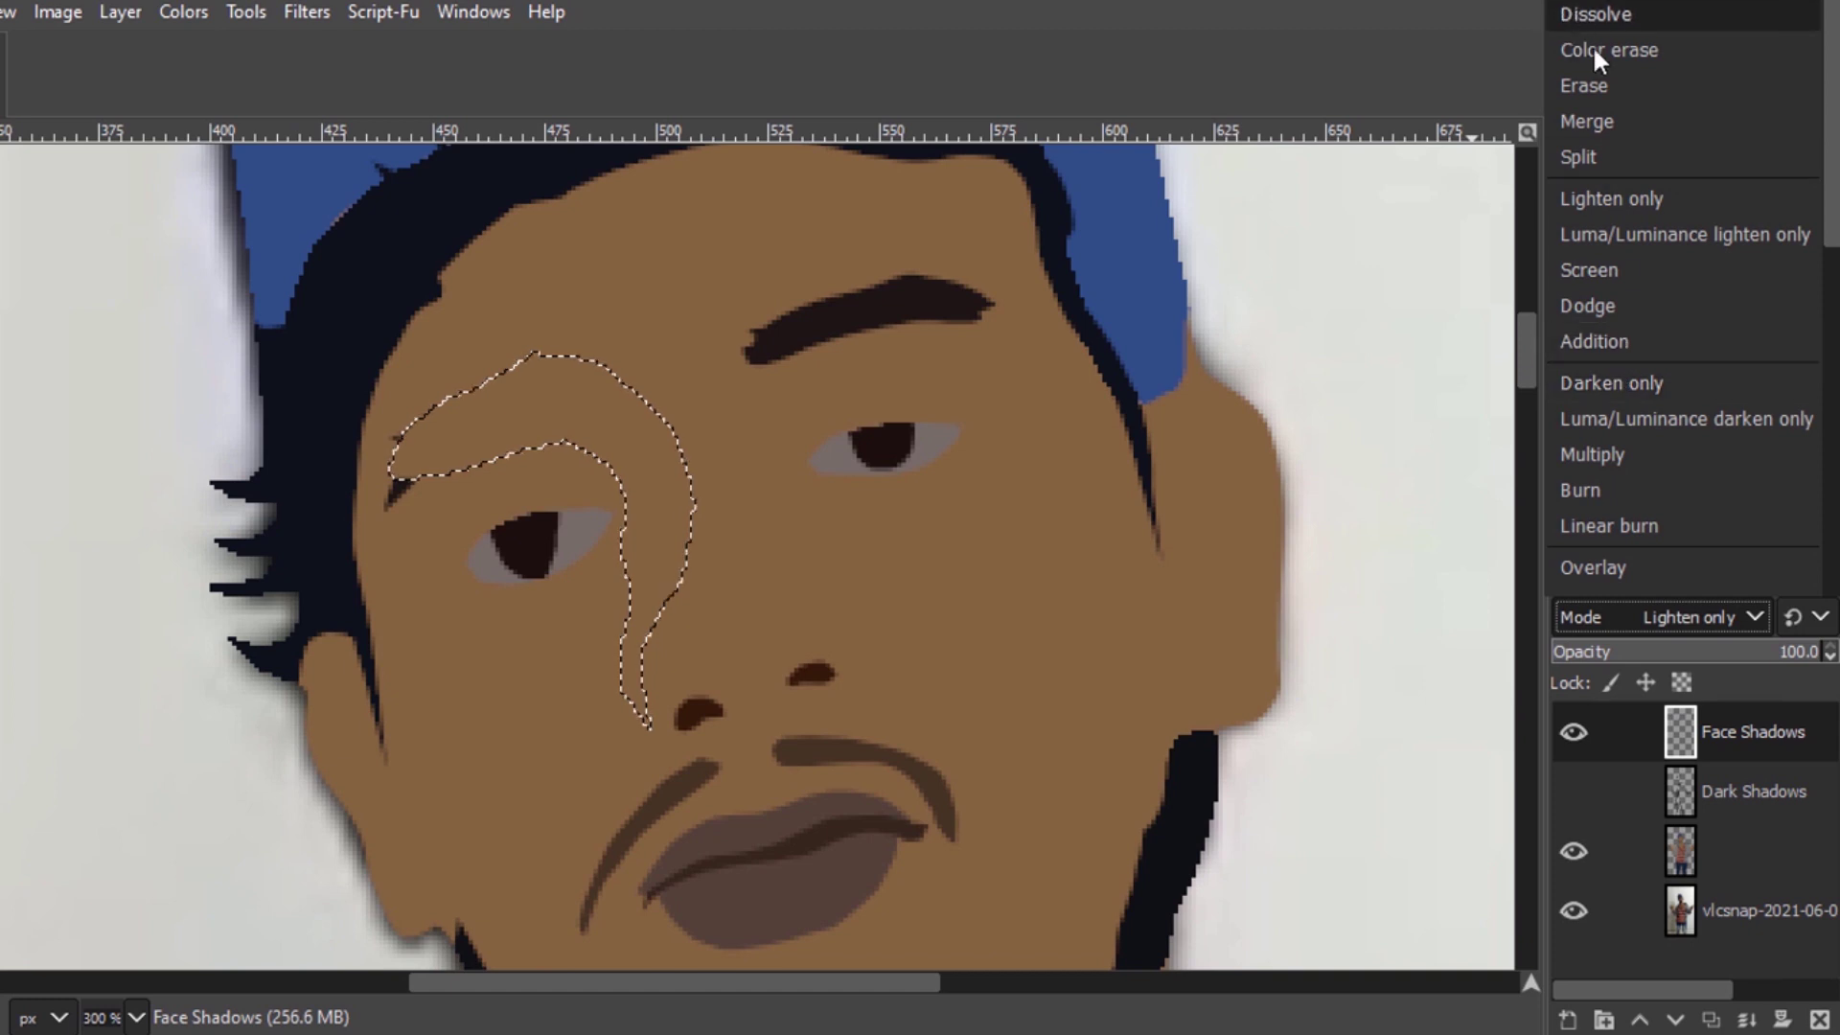
{"action": "left_click", "coordinate": [1613, 456]}
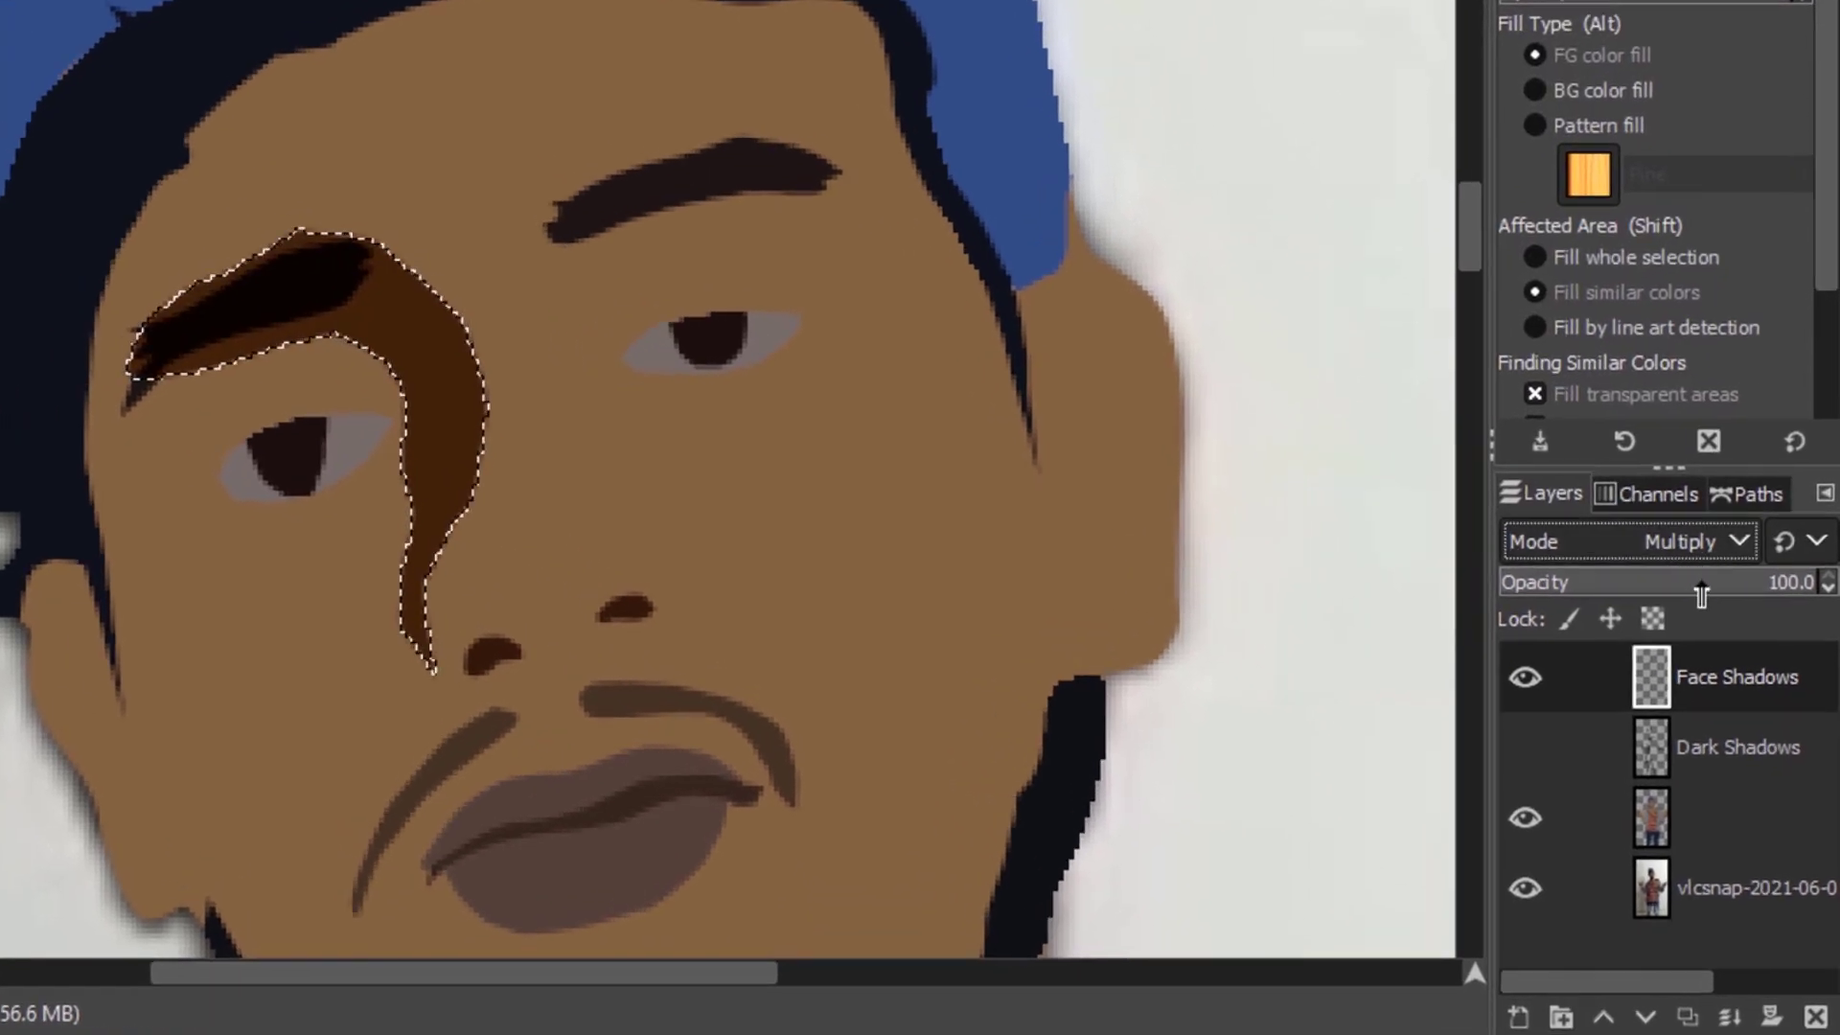
{"action": "mouse_move", "coordinate": [1701, 594]}
{"action": "left_mouse_down"}
{"action": "mouse_move", "coordinate": [1566, 594]}
{"action": "mouse_move", "coordinate": [1672, 594]}
{"action": "left_mouse_up"}
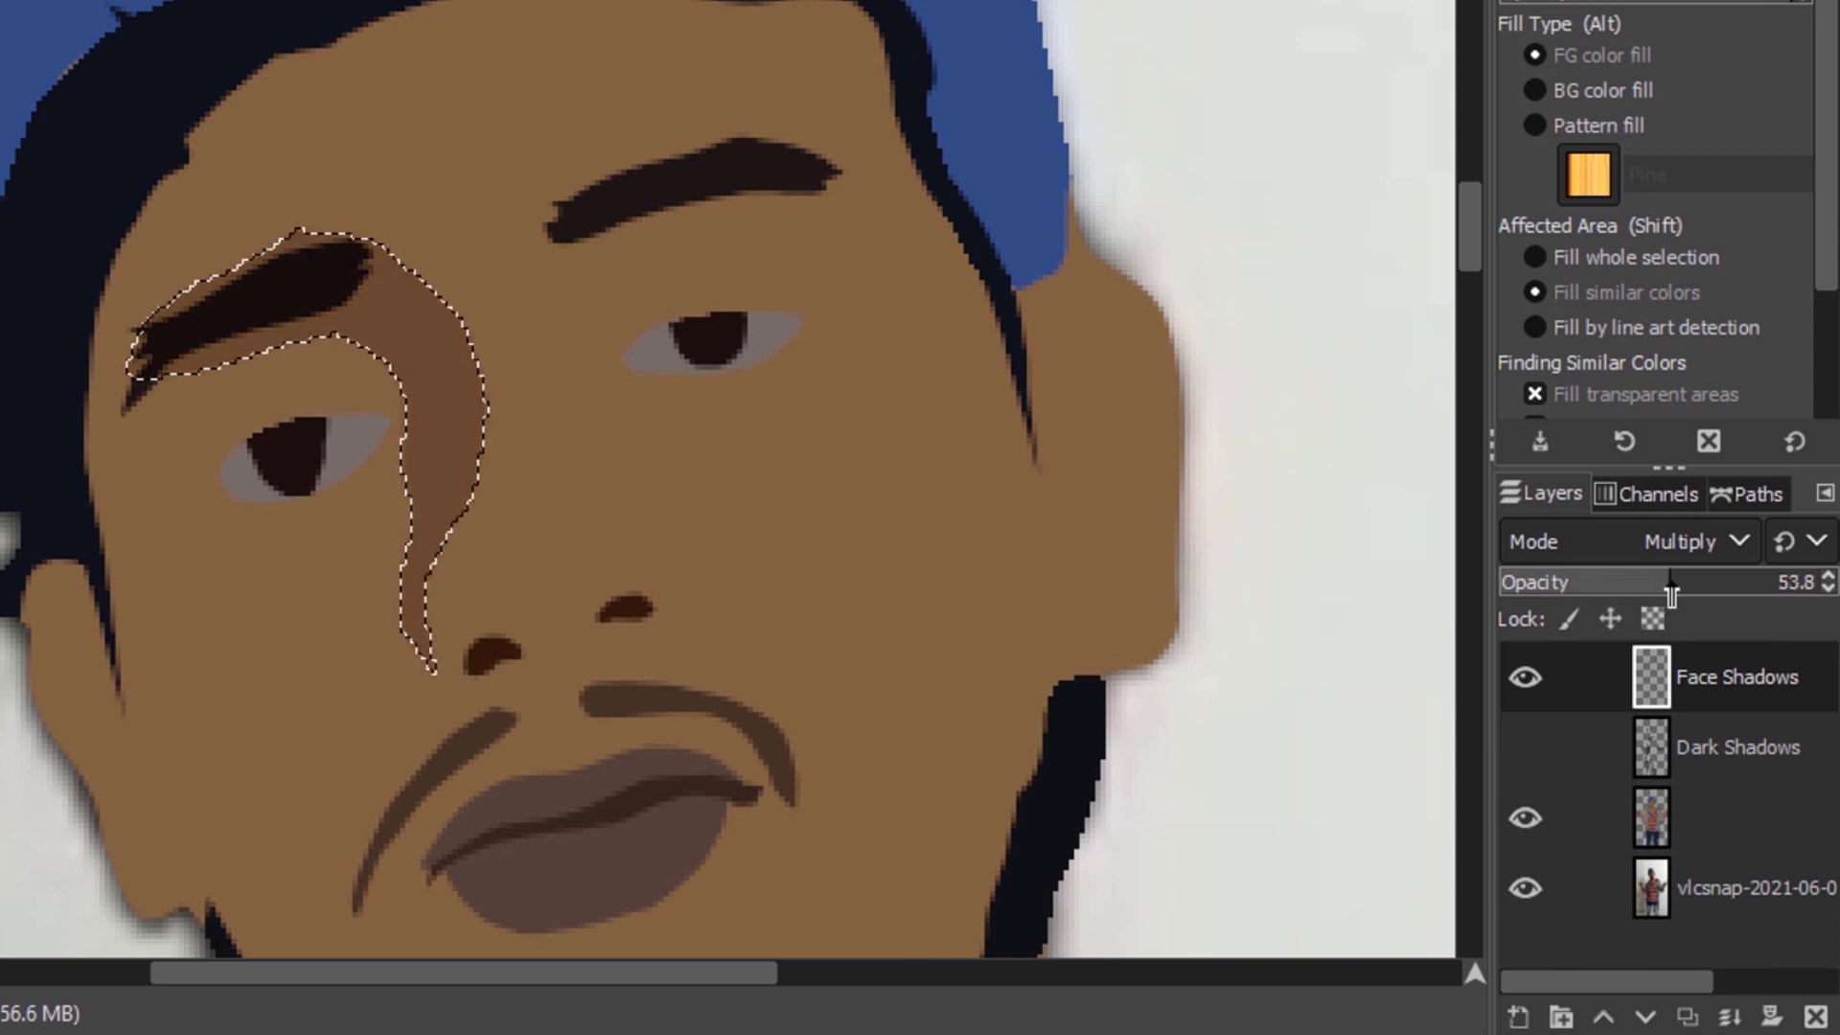
{"action": "key", "text": "ctrl+shift+a"}
{"action": "left_click", "coordinate": [1677, 674]}
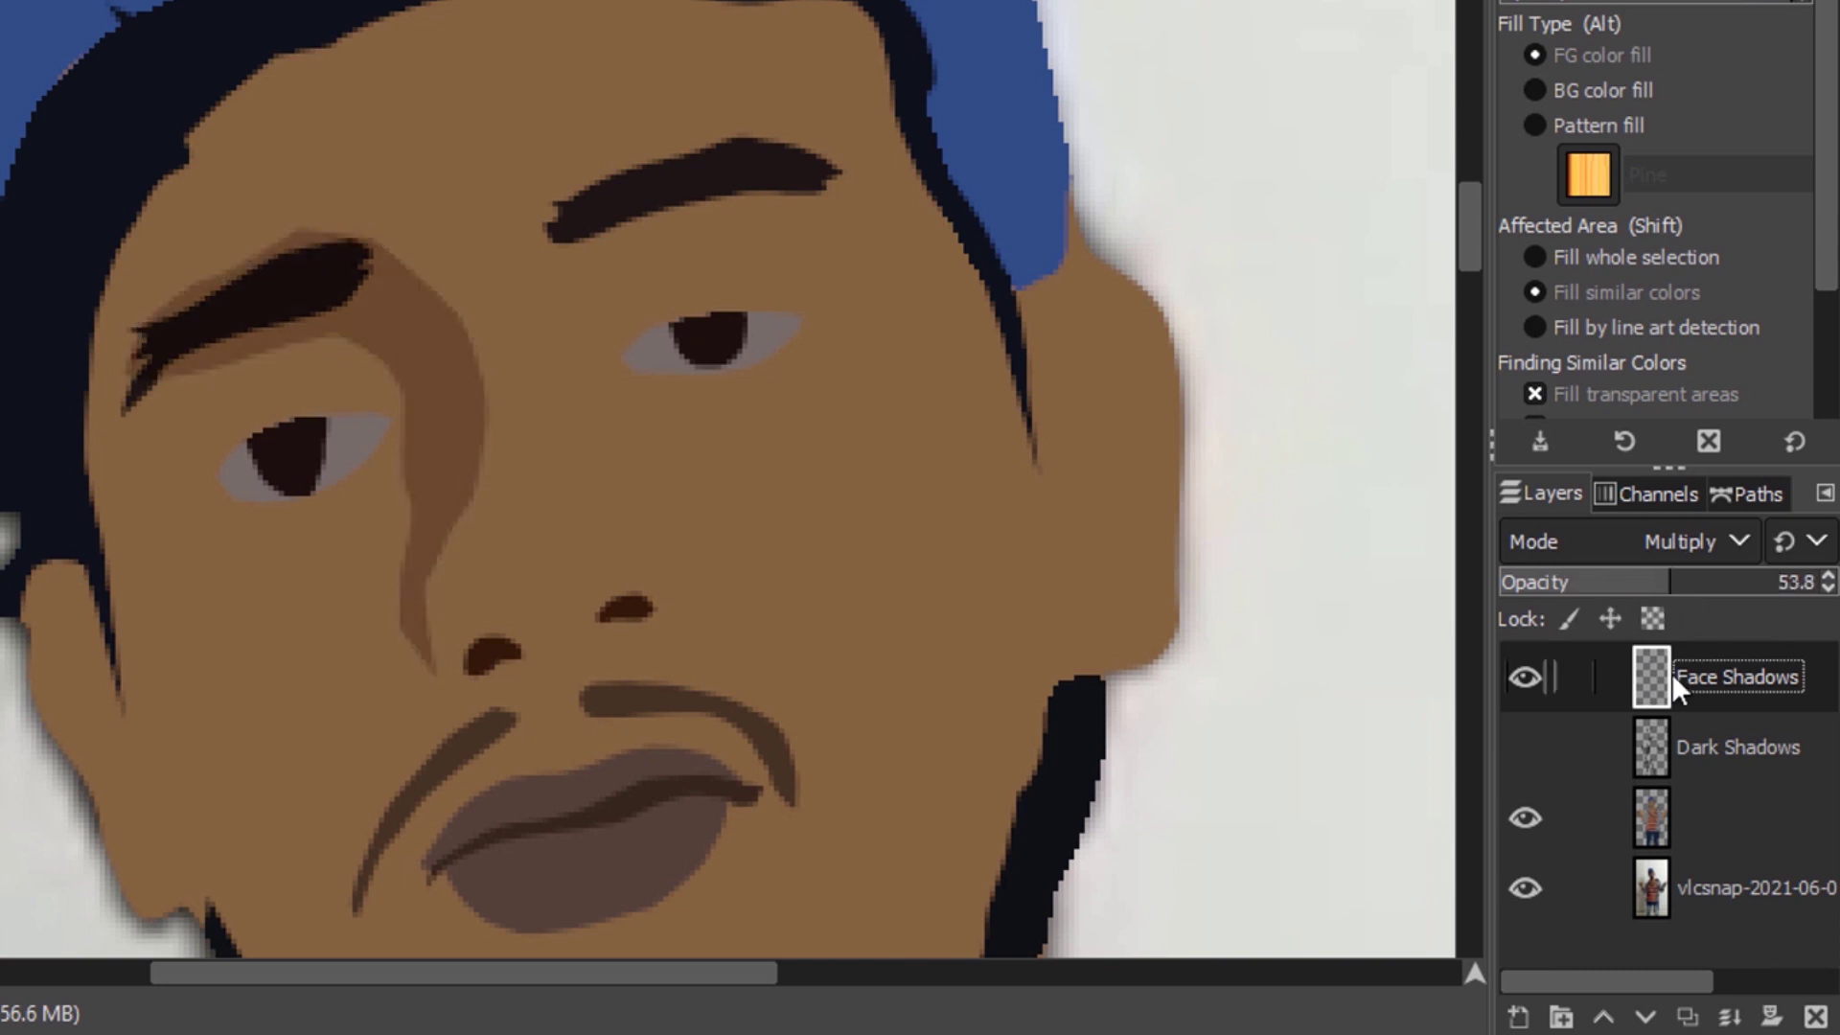
Hide the Dark Shadows and flat-colour layers, then trace the crescent shadow around the outer edge of the shaded eye with a closed path.
{"action": "key", "text": "minus"}
{"action": "key", "text": "minus"}
{"action": "key", "text": "minus"}
{"action": "key", "text": "minus"}
{"action": "key", "text": "minus"}
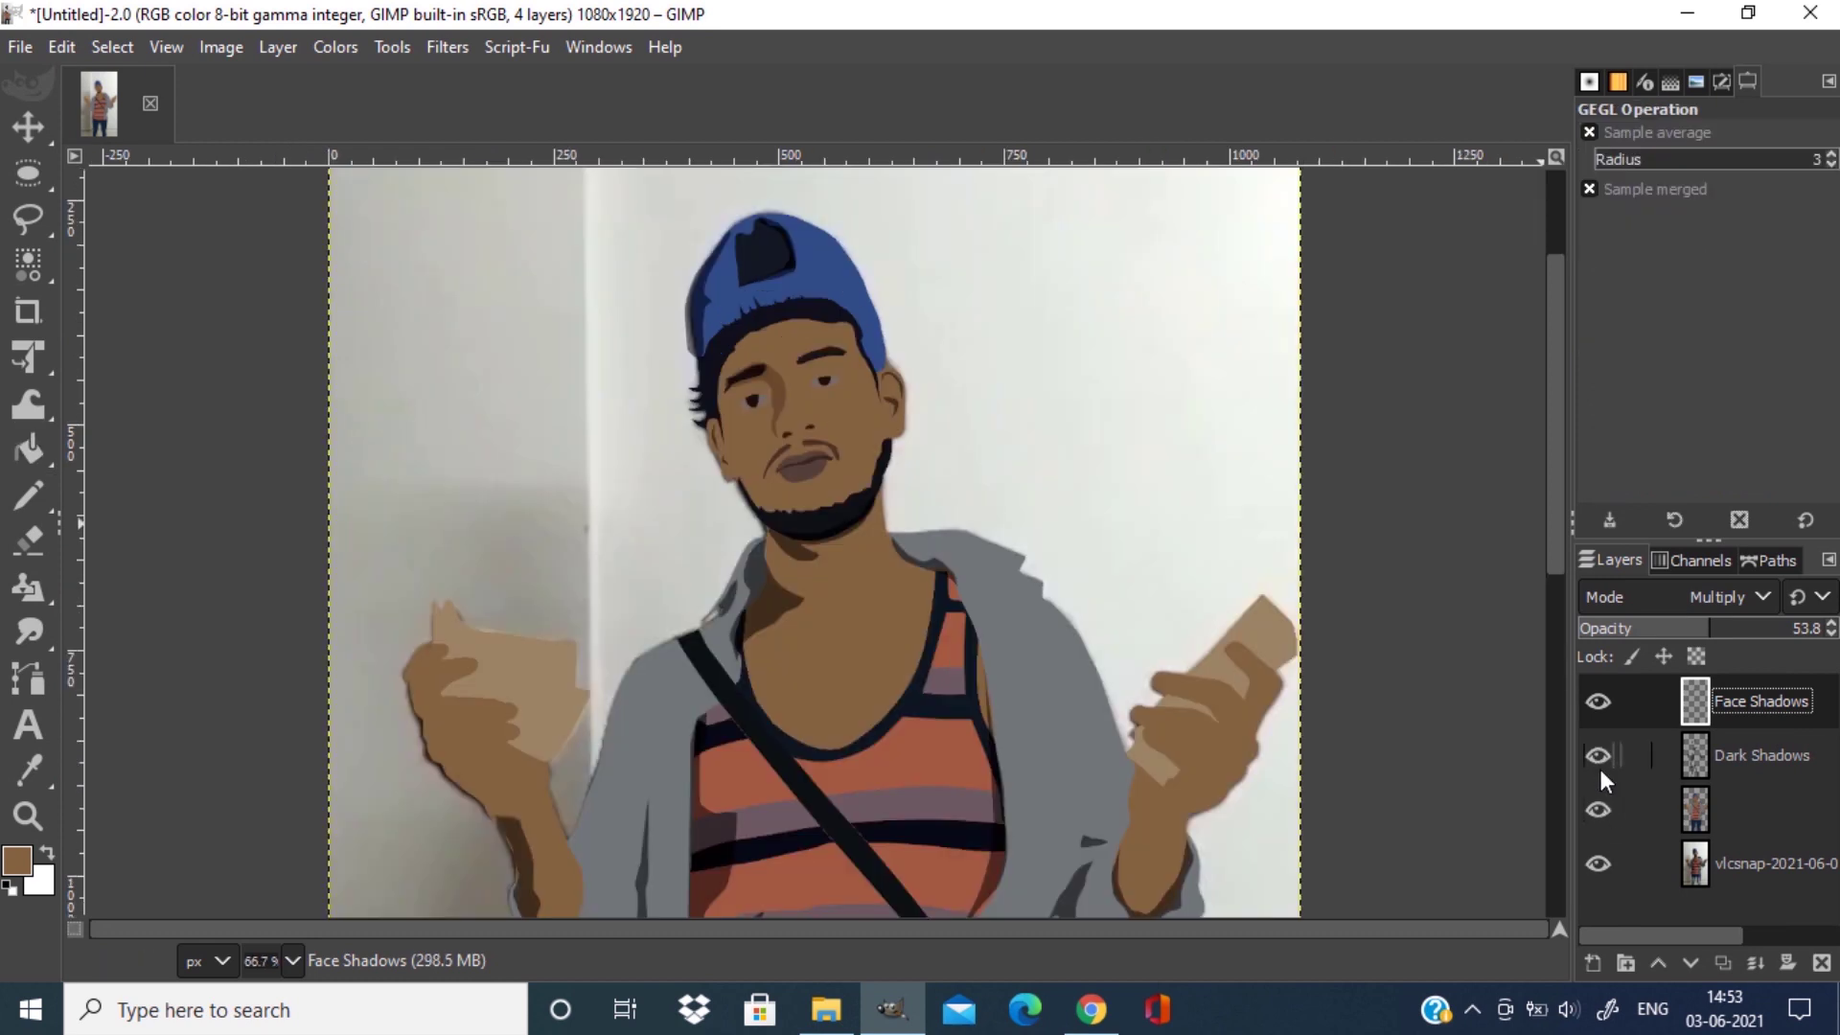
{"action": "left_click_drag", "start_coordinate": [1598, 765], "coordinate": [1602, 791]}
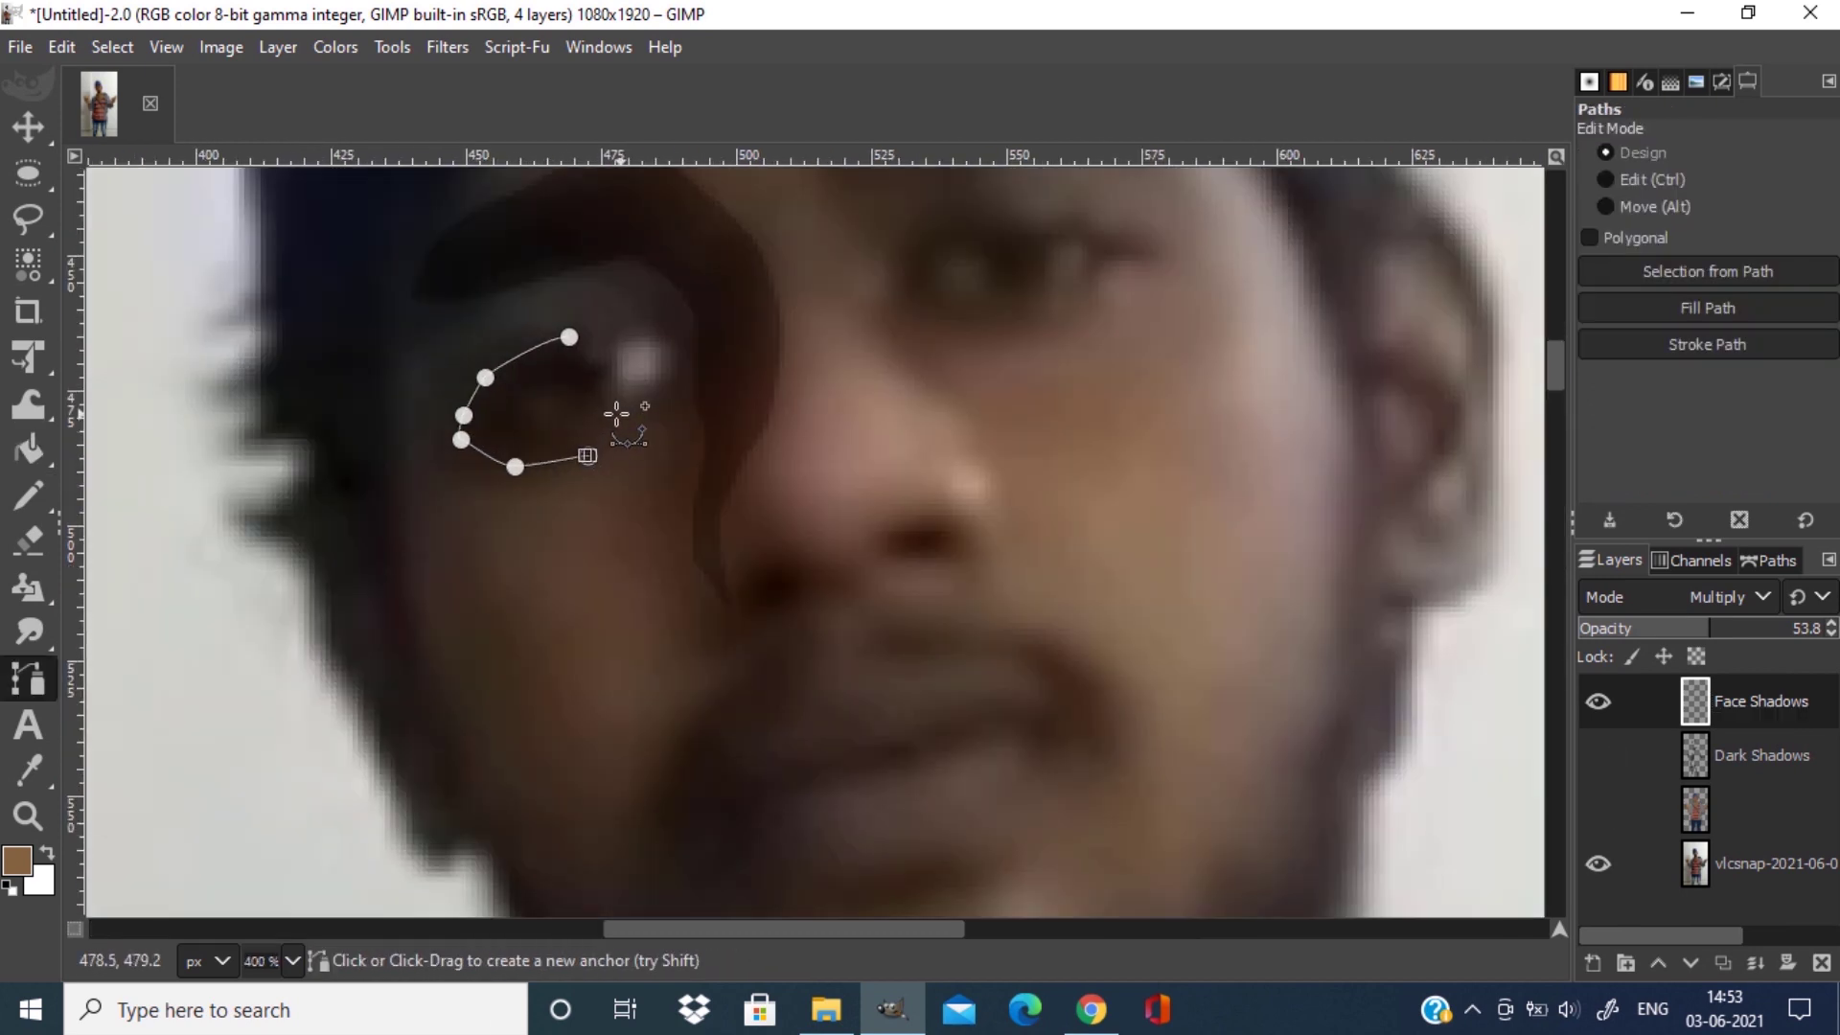
{"action": "left_click", "coordinate": [532, 423]}
{"action": "left_click", "coordinate": [579, 426]}
{"action": "left_click", "coordinate": [601, 335], "text": "ctrl"}
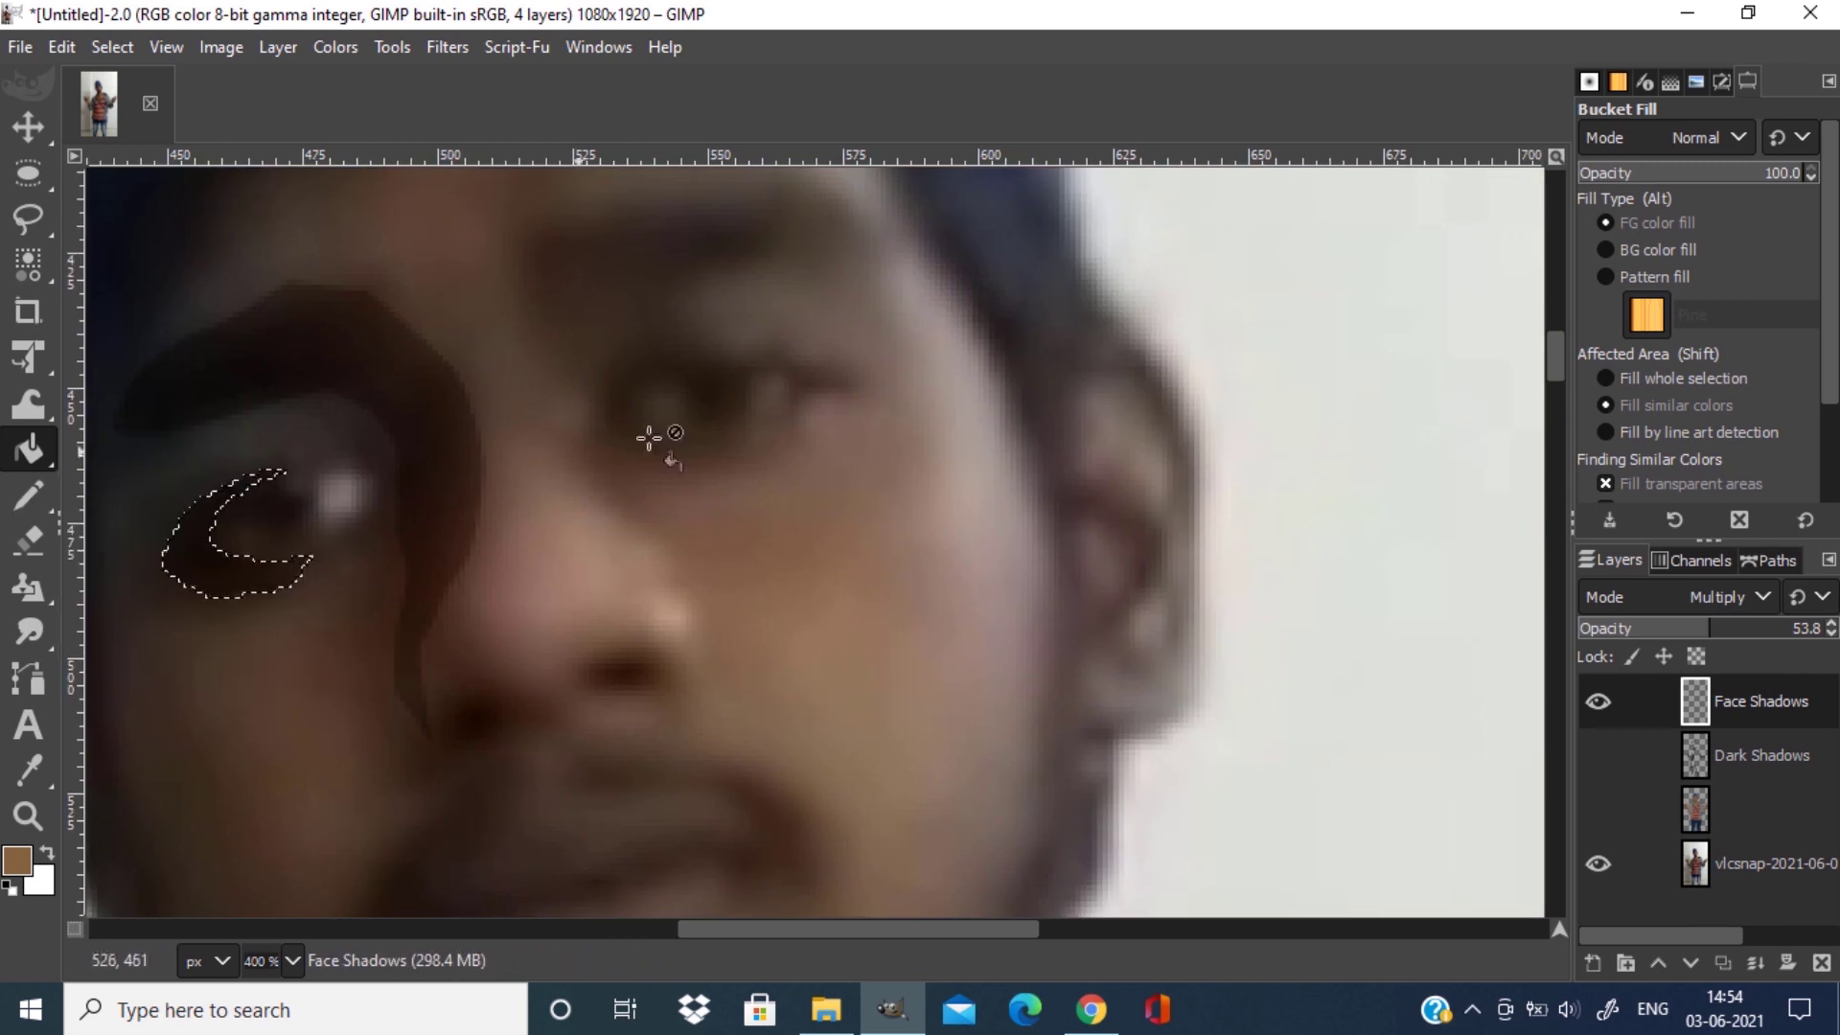
Paint shadows around the other eye, below the lower lip and along the mouth line with the Pencil.
{"action": "key", "text": "n"}
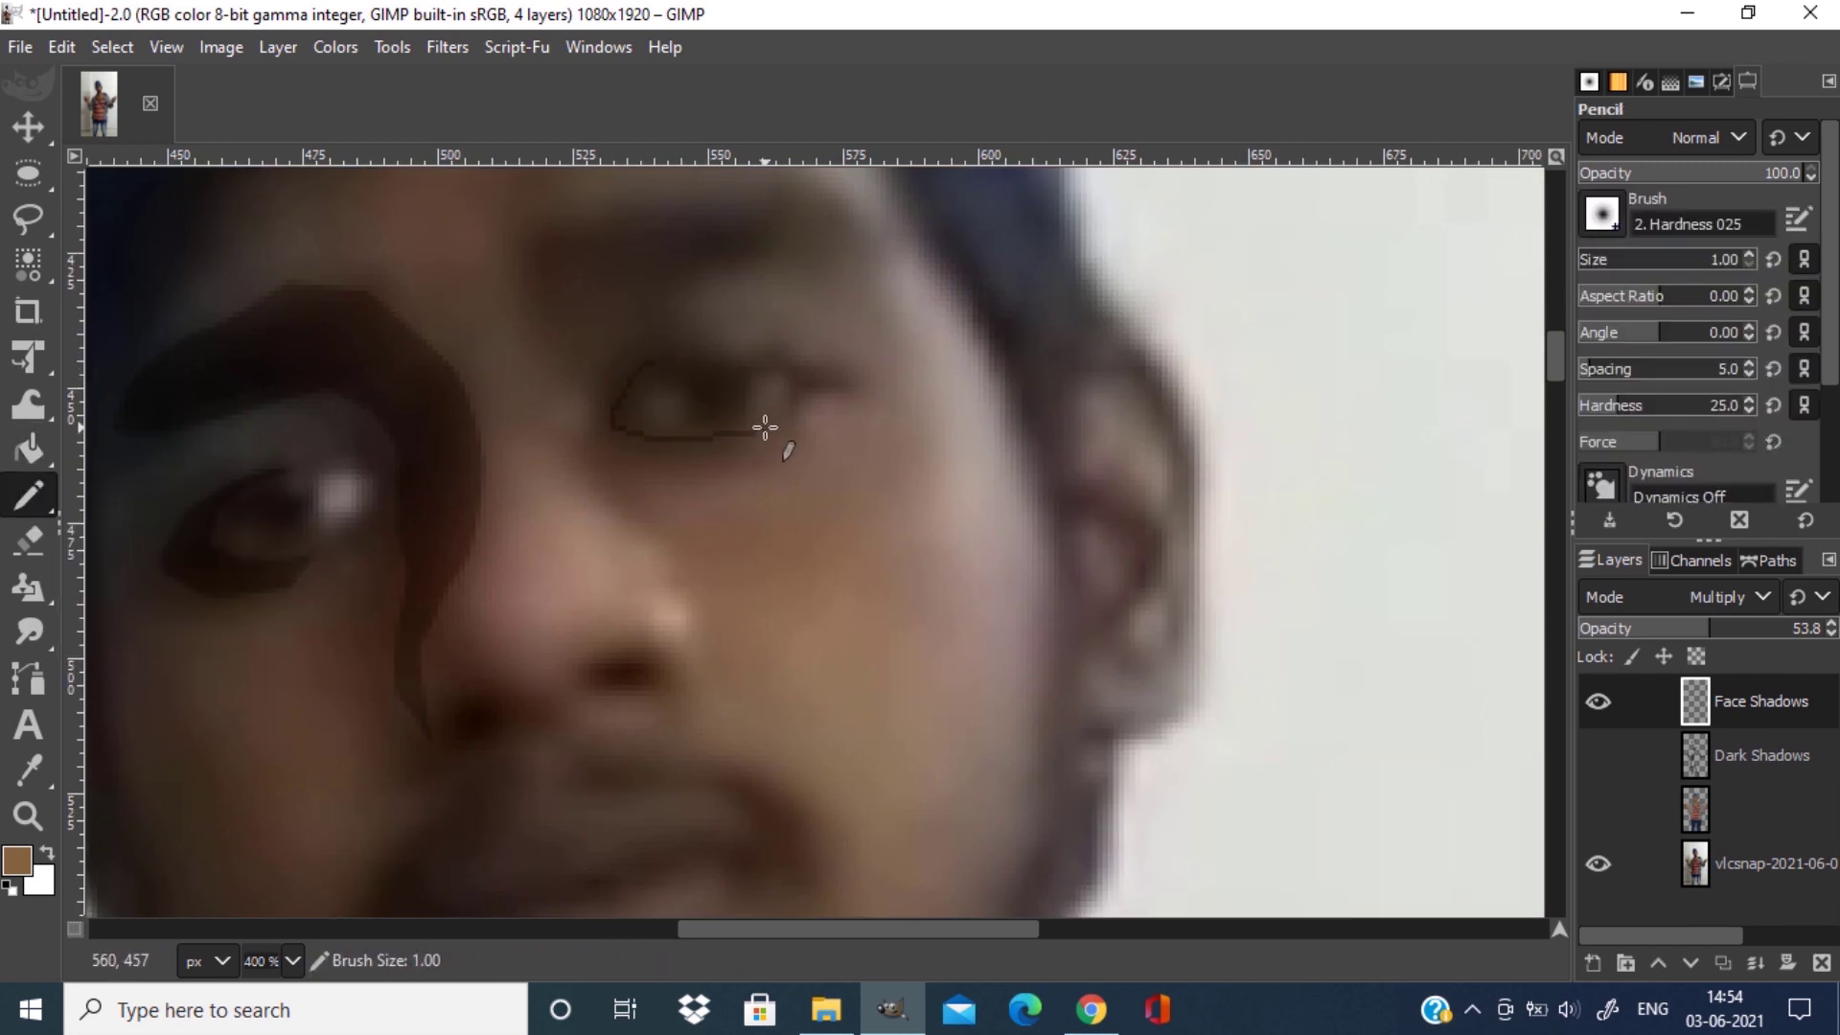
{"action": "key", "text": "bracketright"}
{"action": "mouse_move", "coordinate": [676, 354]}
{"action": "left_mouse_down"}
{"action": "mouse_move", "coordinate": [734, 439]}
{"action": "mouse_move", "coordinate": [748, 347]}
{"action": "mouse_move", "coordinate": [645, 512]}
{"action": "mouse_move", "coordinate": [585, 466]}
{"action": "mouse_move", "coordinate": [600, 433]}
{"action": "mouse_move", "coordinate": [695, 475]}
{"action": "mouse_move", "coordinate": [836, 394]}
{"action": "left_mouse_up"}
{"action": "mouse_move", "coordinate": [738, 565]}
{"action": "left_mouse_down"}
{"action": "mouse_move", "coordinate": [871, 526]}
{"action": "mouse_move", "coordinate": [910, 493]}
{"action": "left_mouse_up"}
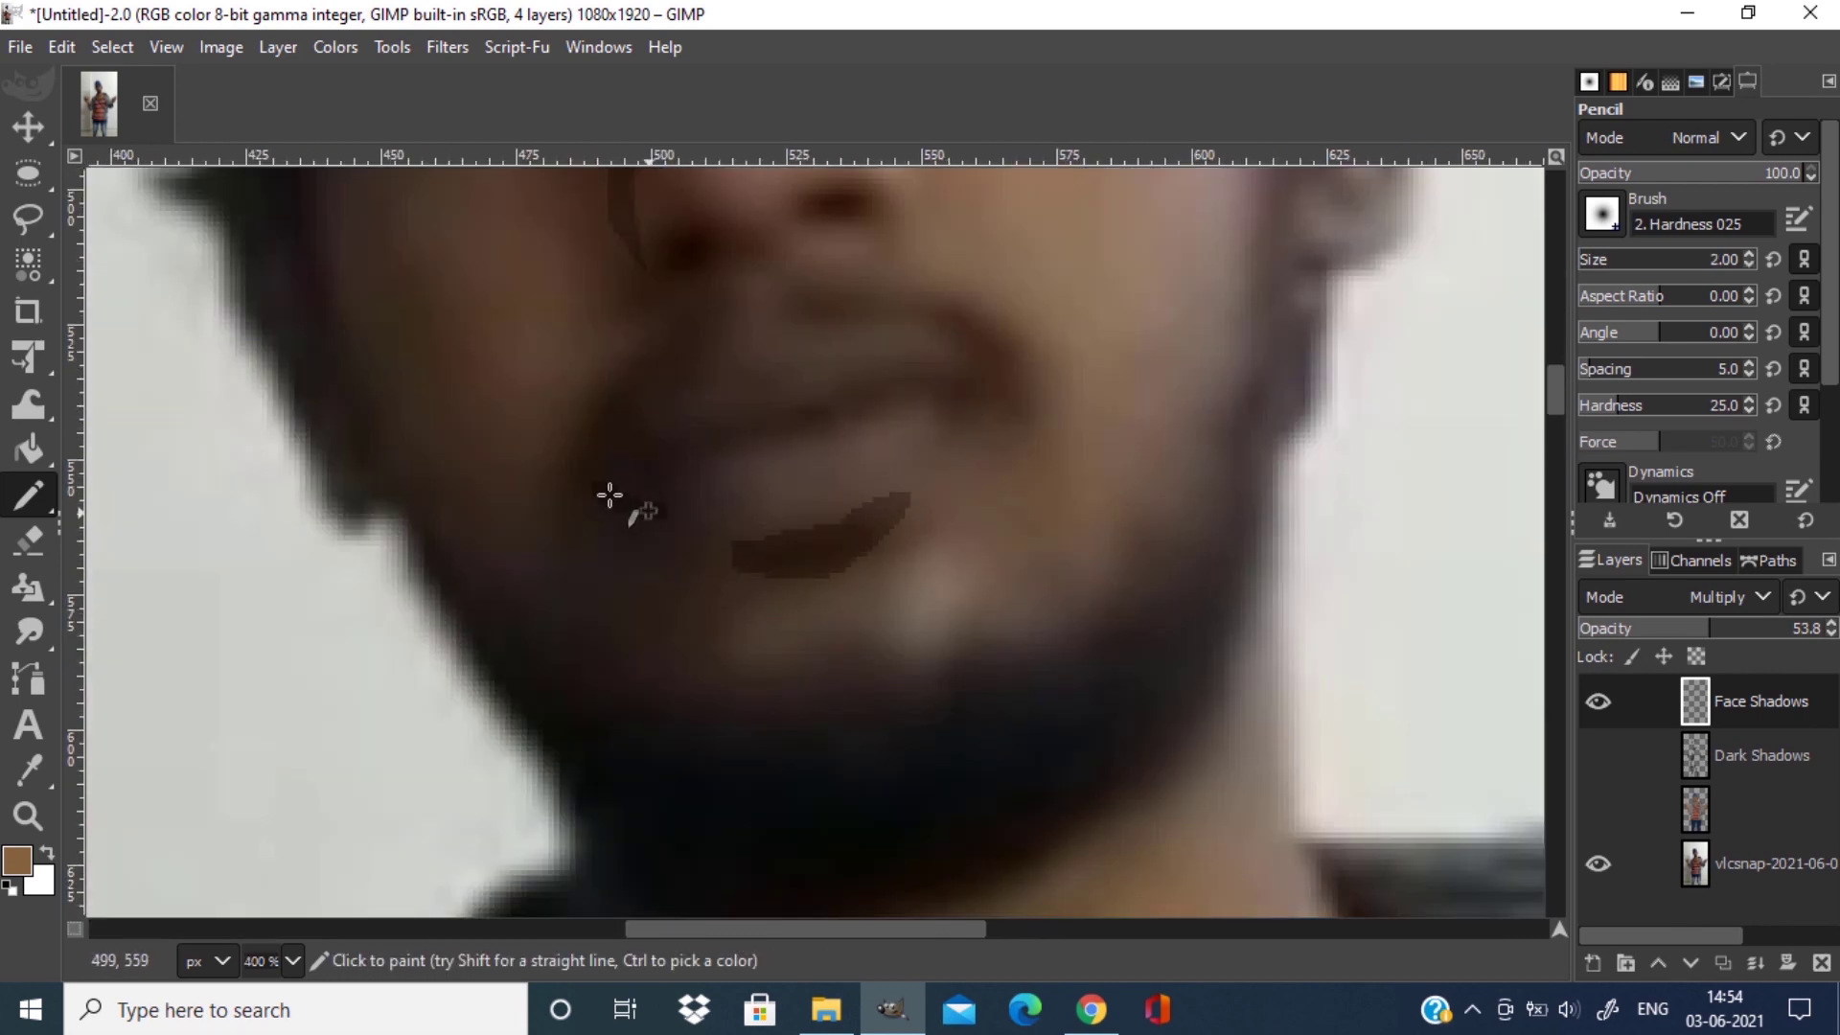
{"action": "mouse_move", "coordinate": [627, 460]}
{"action": "left_mouse_down"}
{"action": "mouse_move", "coordinate": [906, 386]}
{"action": "mouse_move", "coordinate": [986, 402]}
{"action": "left_mouse_up"}
Outline the jaw and beard edge shadow with a size 1 pencil and bucket fill the outlined band.
{"action": "scroll", "coordinate": [1170, 621], "scroll_direction": "up", "scroll_amount": 3}
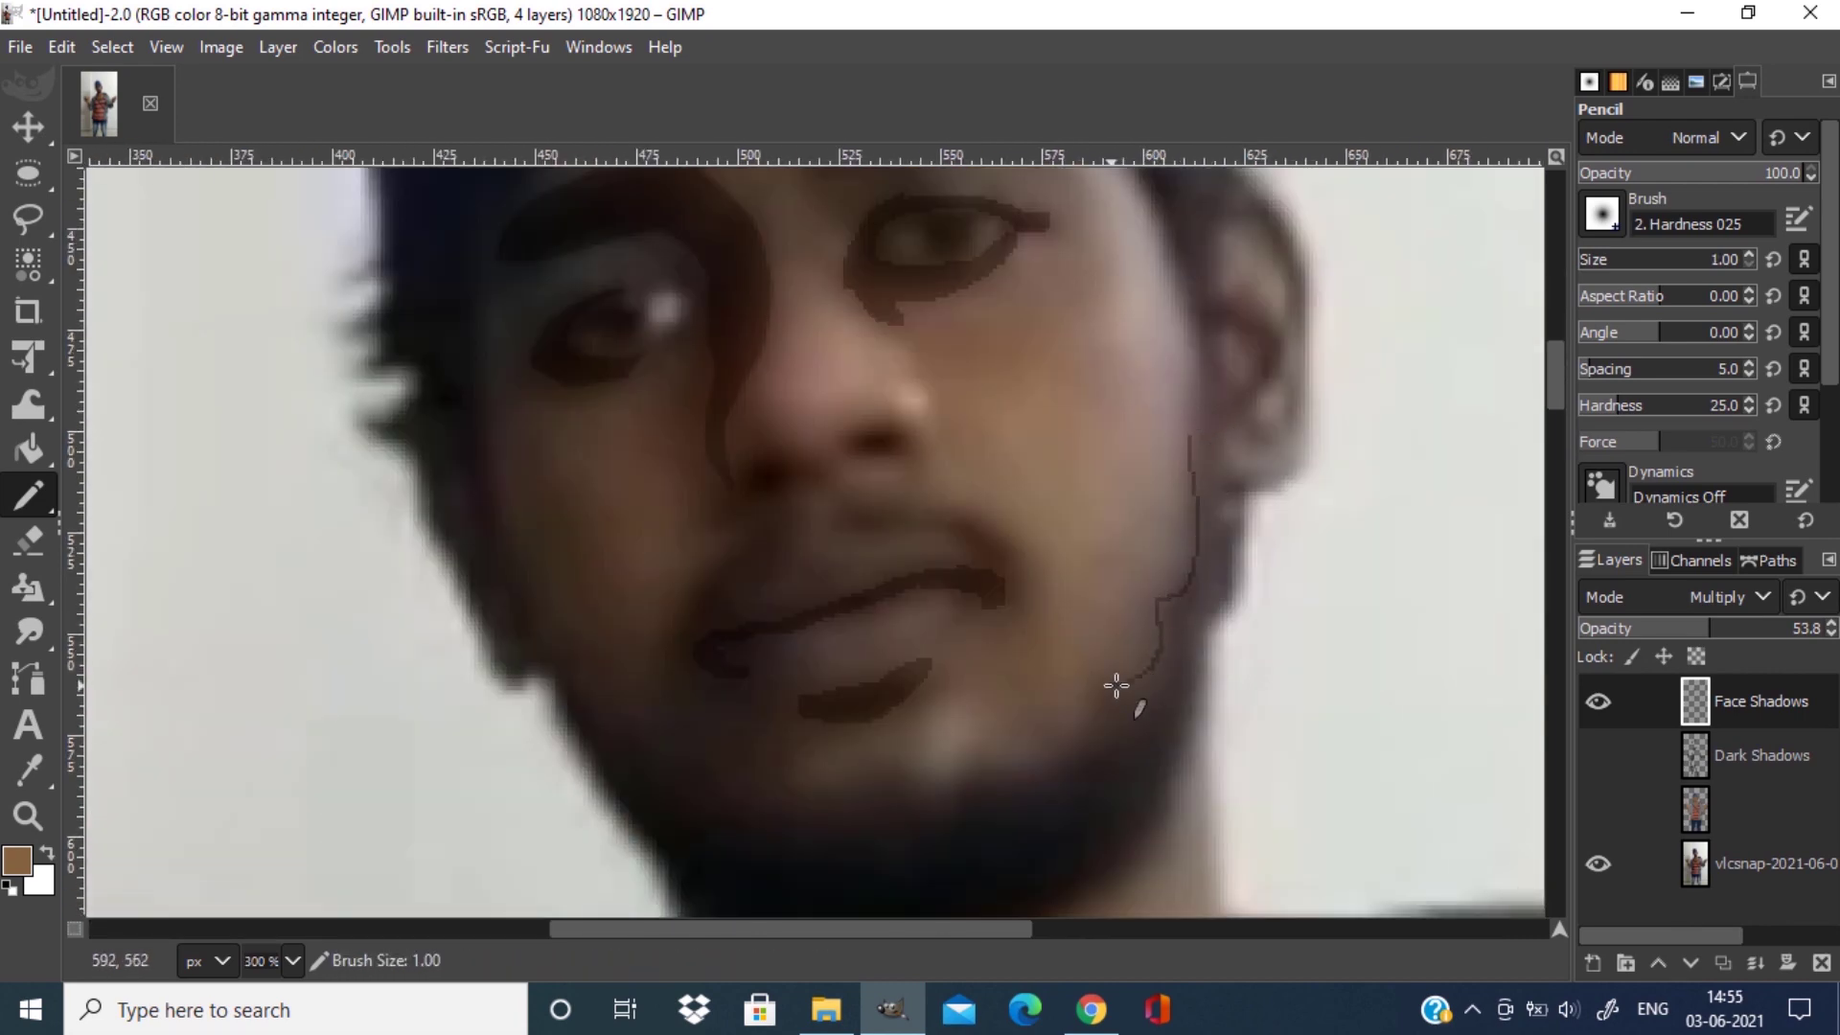
{"action": "left_click_drag", "start_coordinate": [506, 566], "coordinate": [544, 662]}
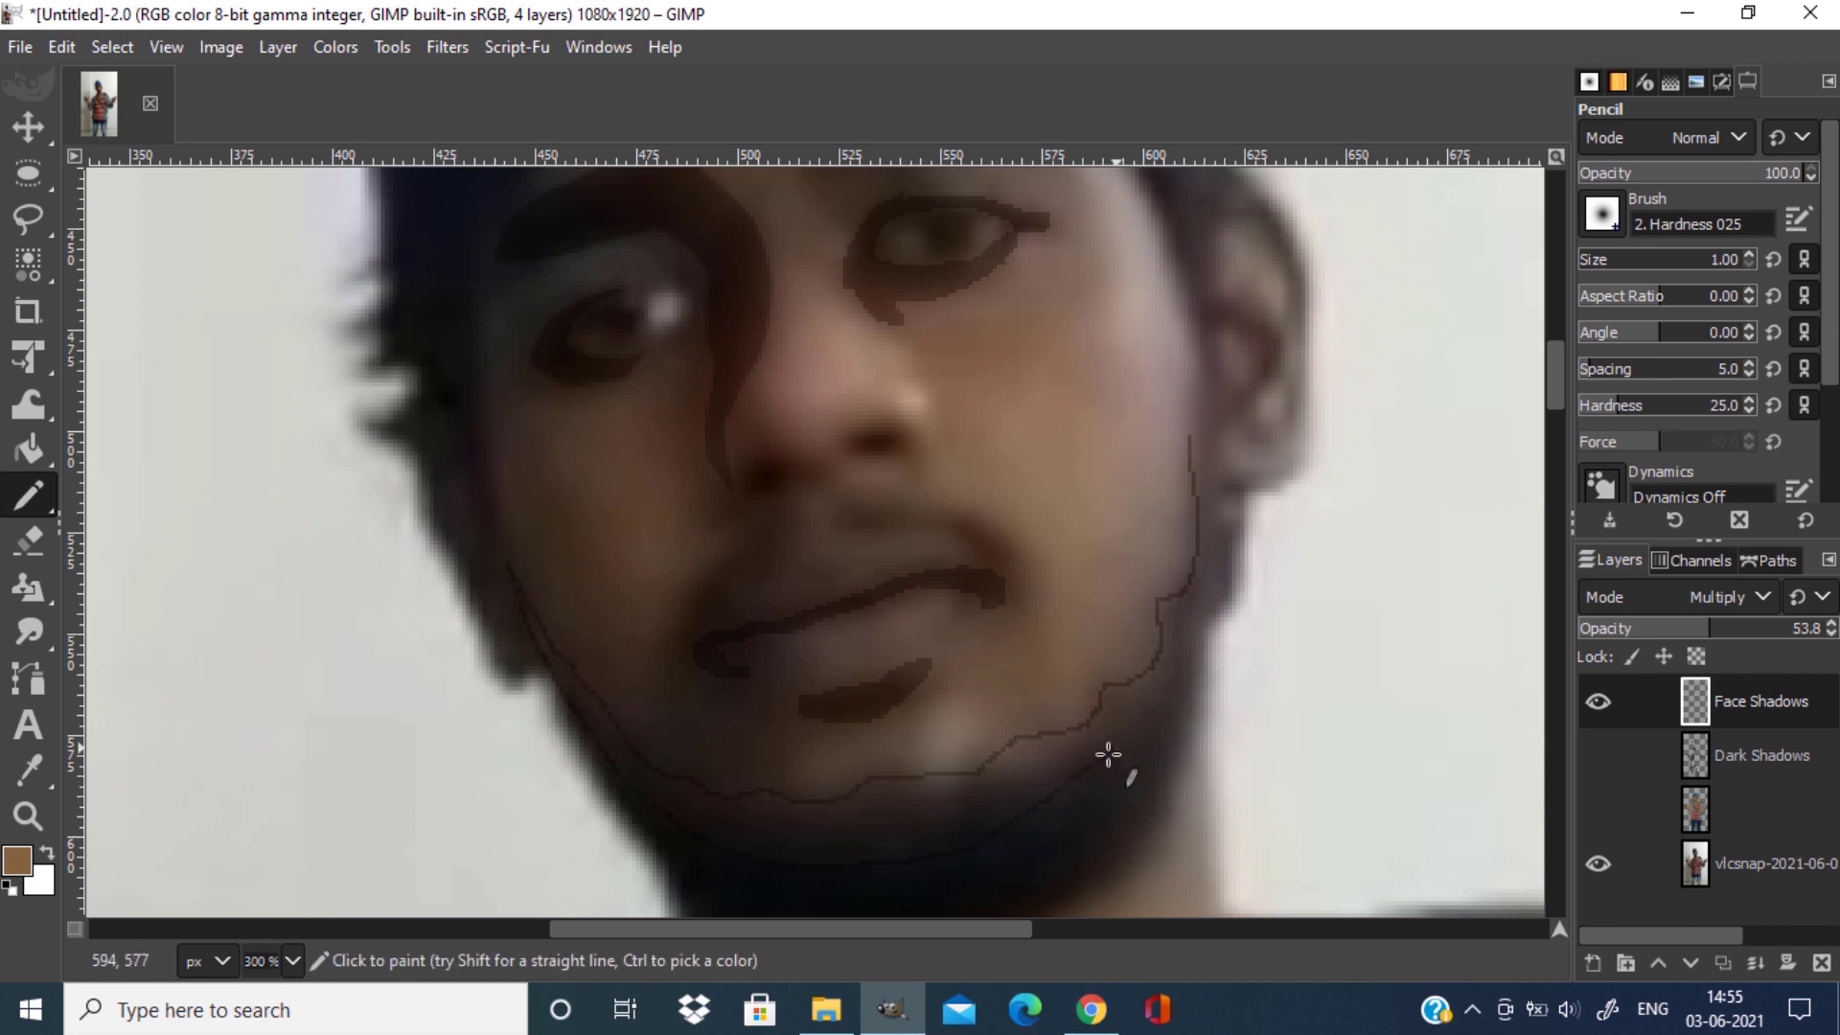
{"action": "key", "text": "shift+b"}
{"action": "left_click", "coordinate": [1135, 710]}
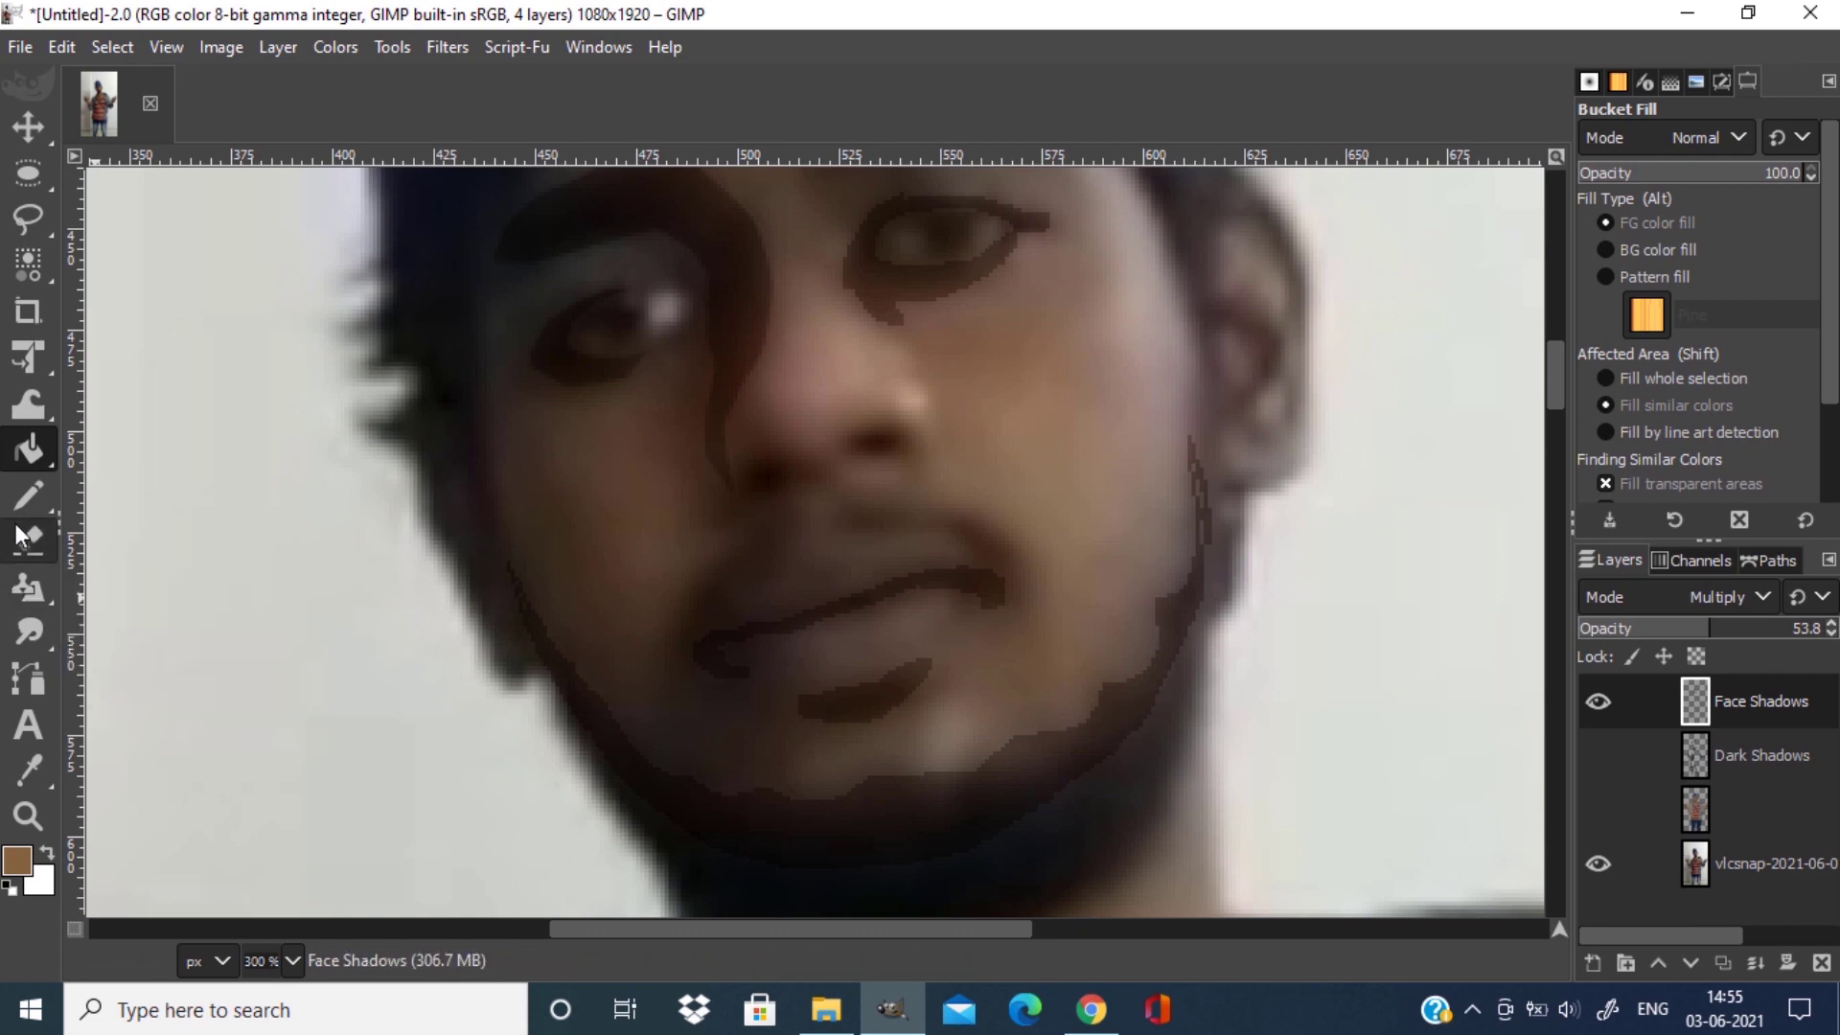
Outline the forehead shadow below the hairline and down both temples with a size 1 pencil and bucket fill it.
{"action": "left_click", "coordinate": [28, 495]}
{"action": "scroll", "coordinate": [1200, 486], "scroll_direction": "down", "scroll_amount": 4}
{"action": "left_click", "coordinate": [1596, 756]}
{"action": "left_click", "coordinate": [1597, 809]}
{"action": "left_click", "coordinate": [1596, 810]}
{"action": "left_click", "coordinate": [1596, 756]}
{"action": "scroll", "coordinate": [961, 484], "scroll_direction": "up", "scroll_amount": 3}
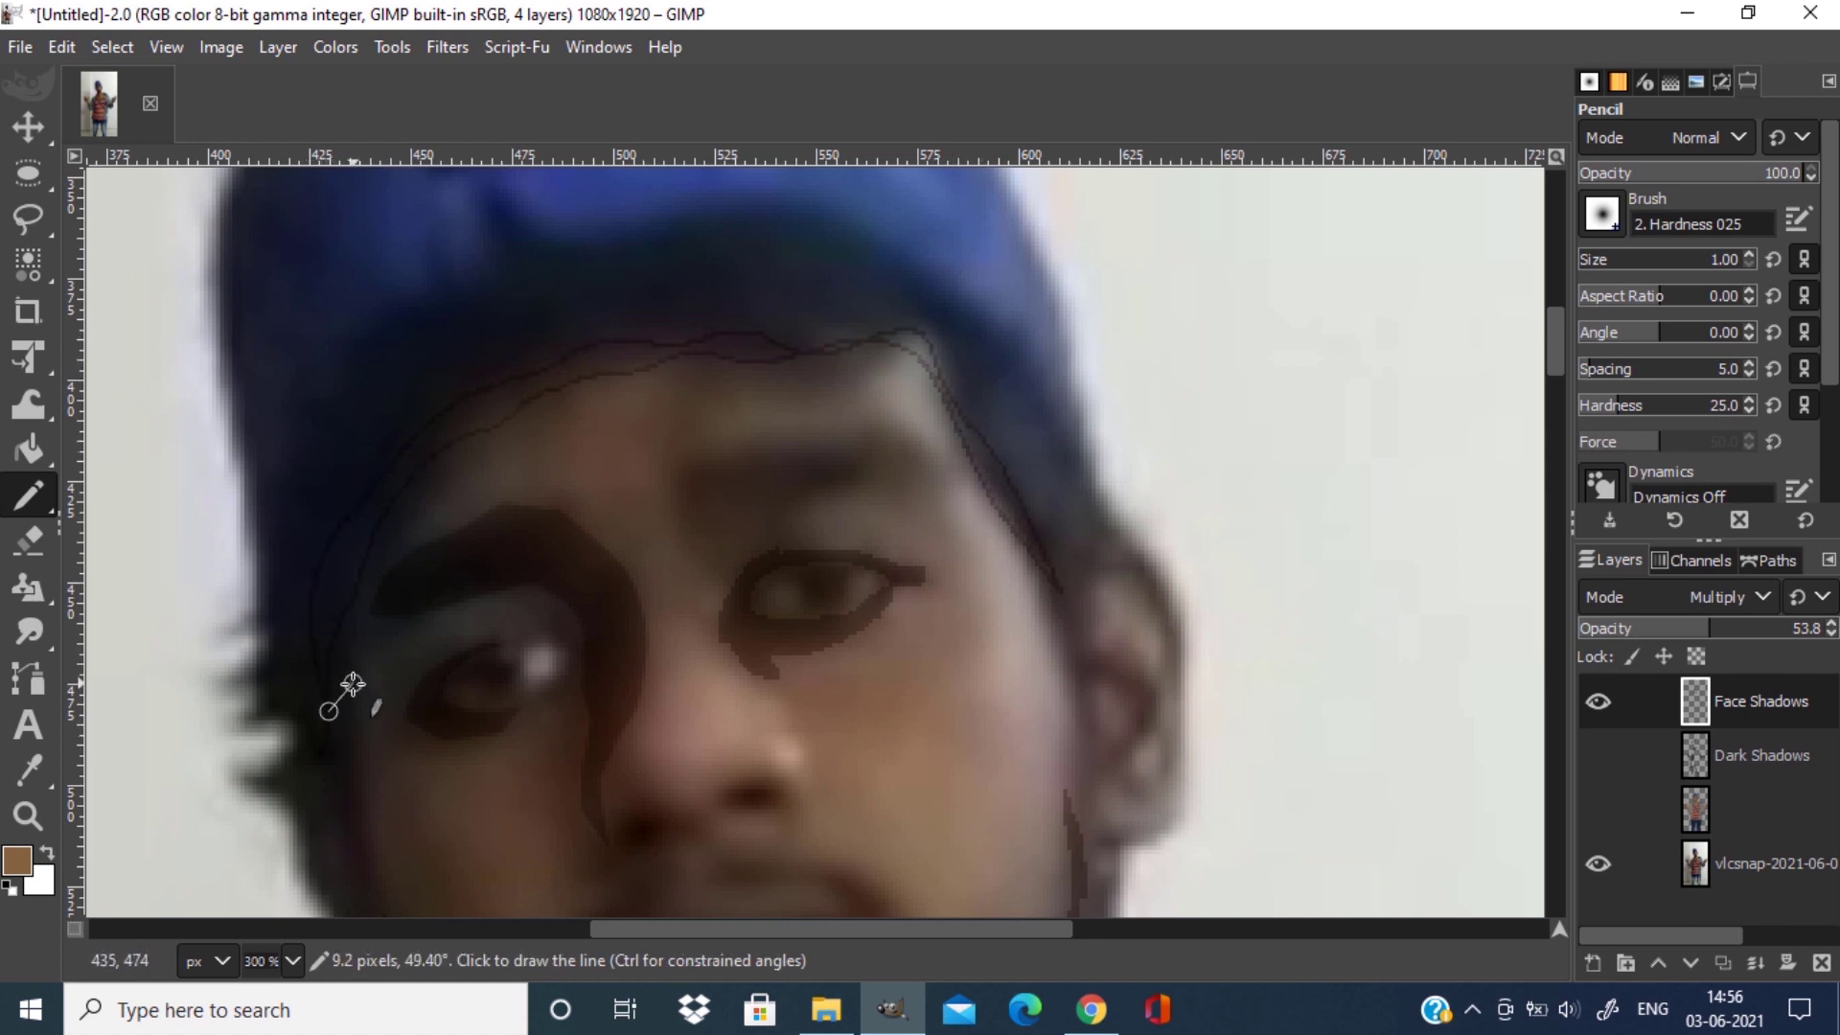
{"action": "key", "text": "shift+b"}
Show the flat-colour layer and touch up the shadow along the hairline and temple with a size 6 pencil.
{"action": "left_click", "coordinate": [1596, 810]}
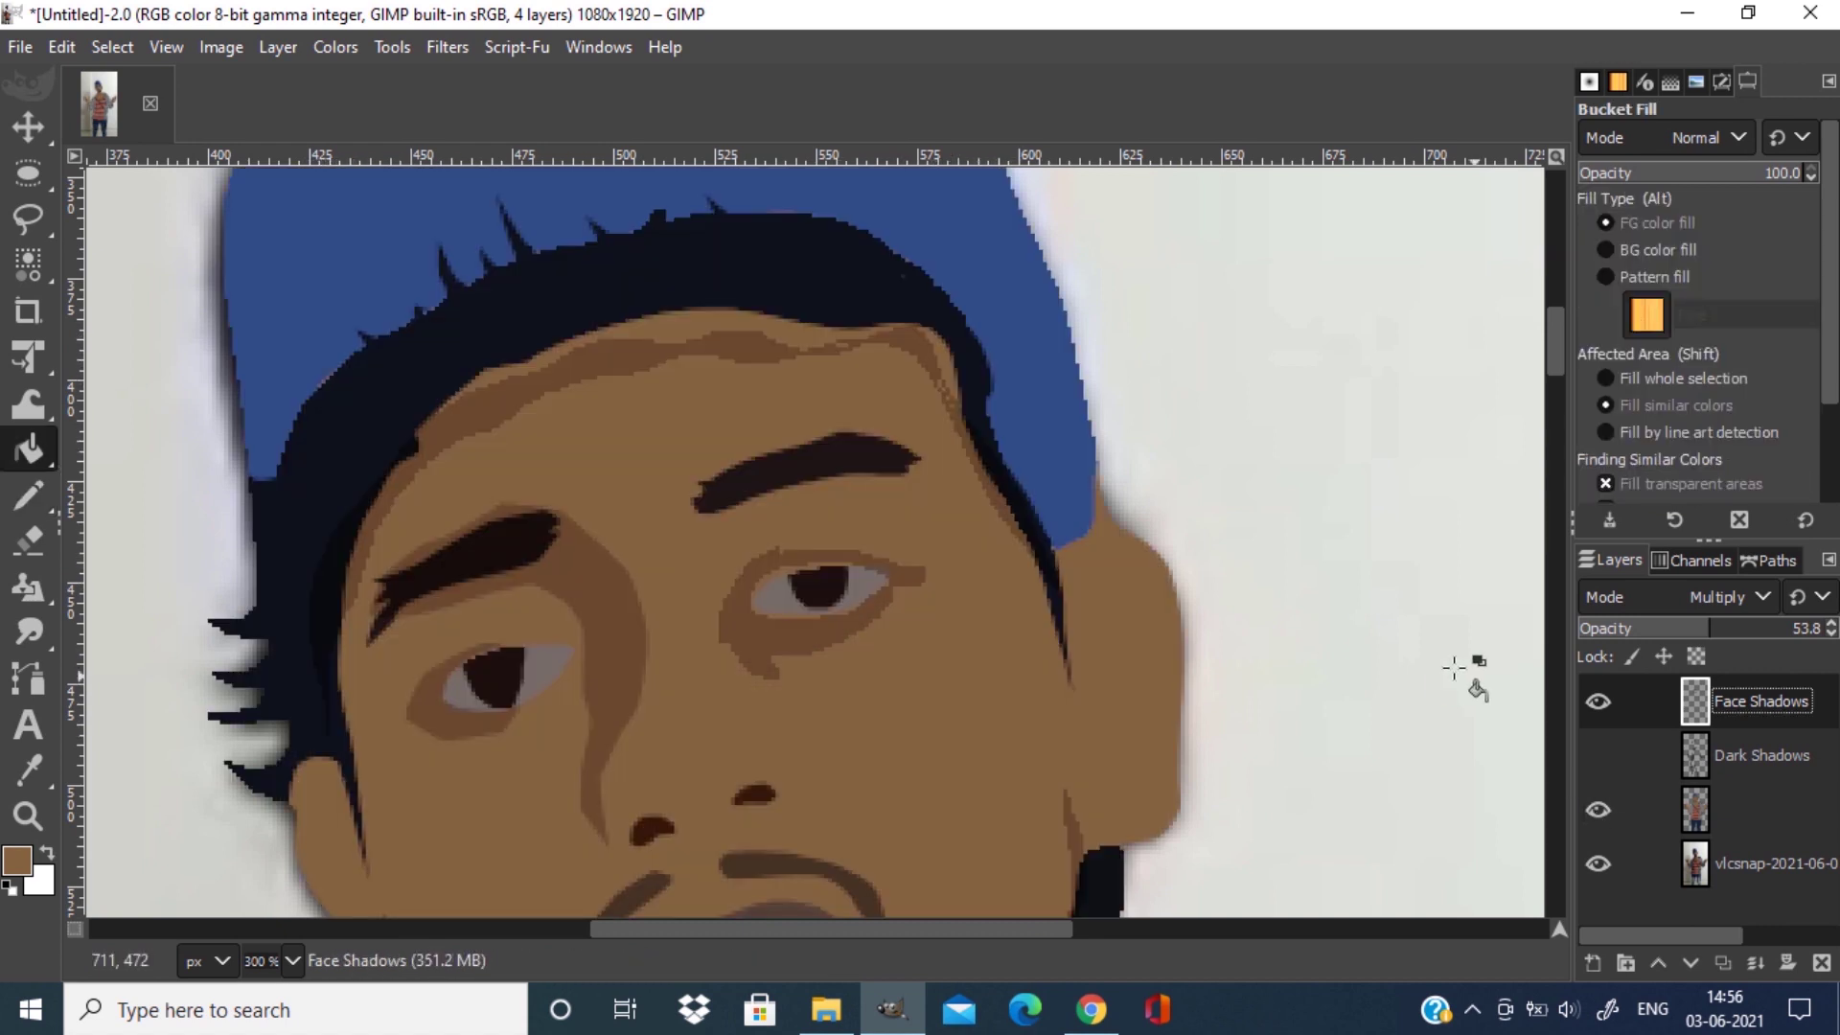
{"action": "scroll", "coordinate": [795, 558], "scroll_direction": "down", "scroll_amount": 3}
{"action": "key", "text": "n"}
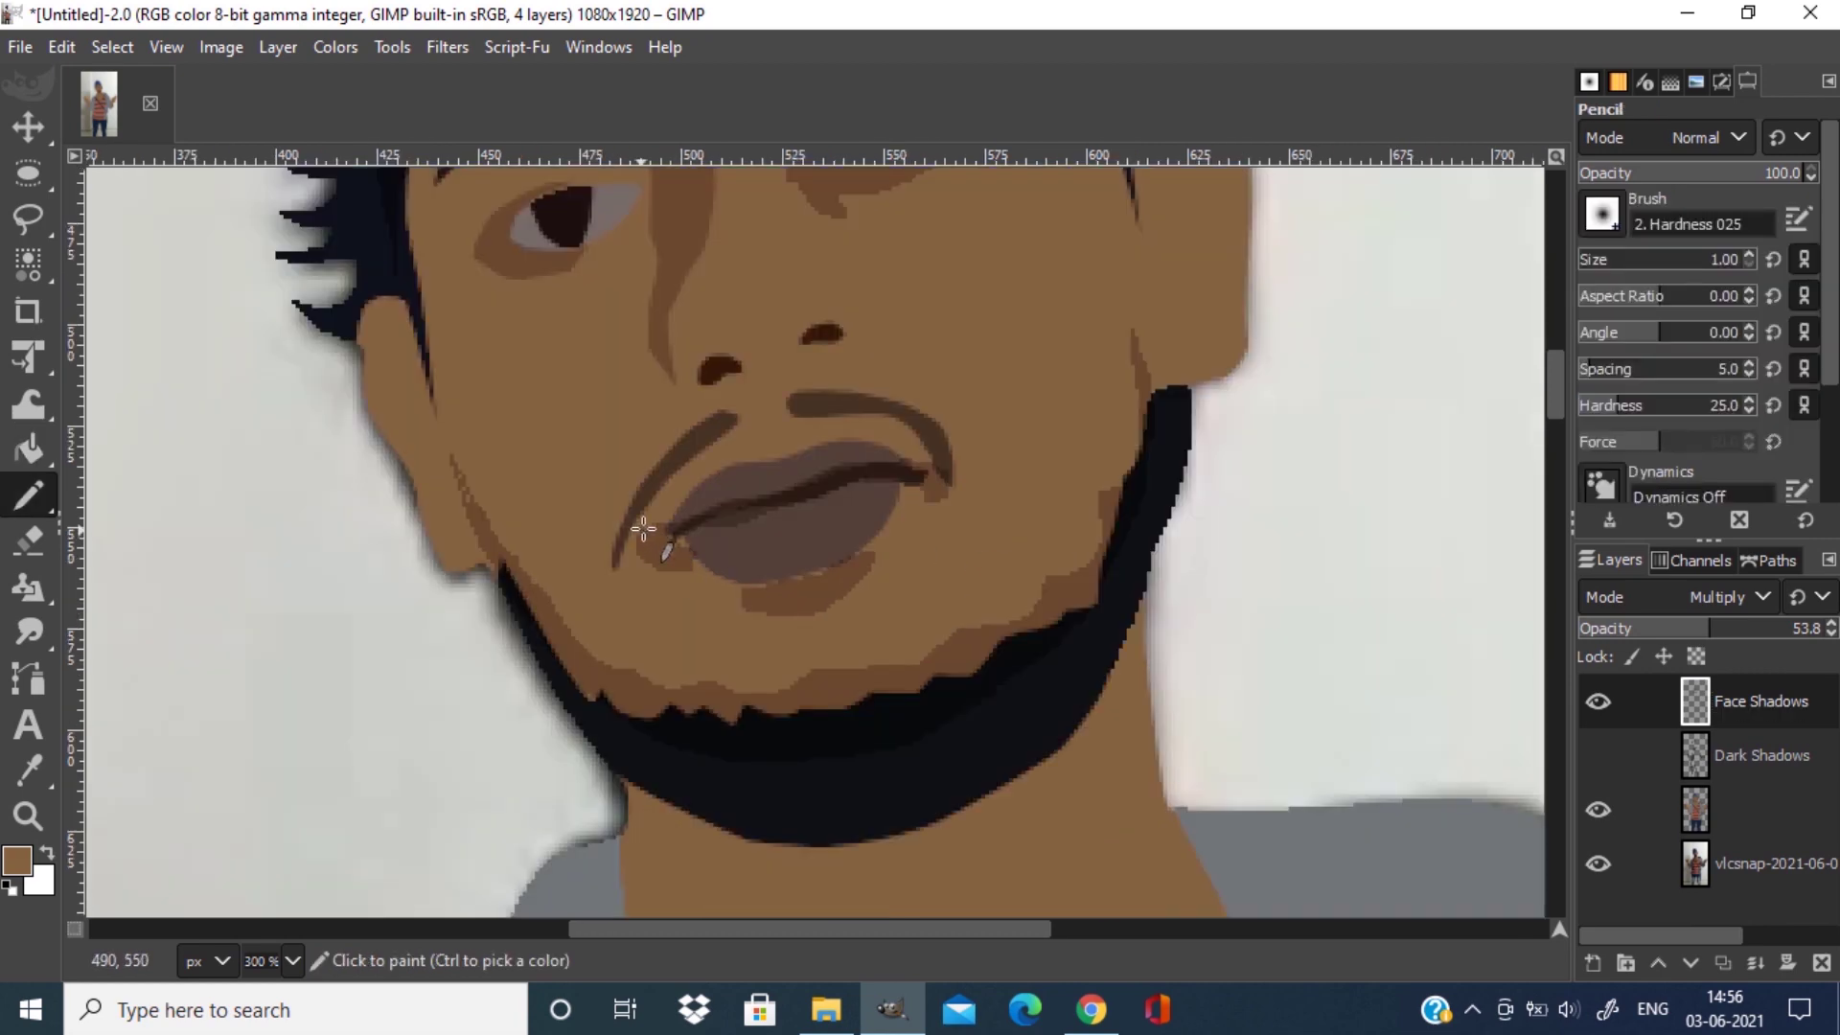
{"action": "key", "text": "bracketright"}
{"action": "key", "text": "bracketright"}
{"action": "key", "text": "bracketright"}
{"action": "key", "text": "bracketright"}
{"action": "key", "text": "bracketright"}
{"action": "scroll", "coordinate": [678, 556], "scroll_direction": "down", "scroll_amount": 2}
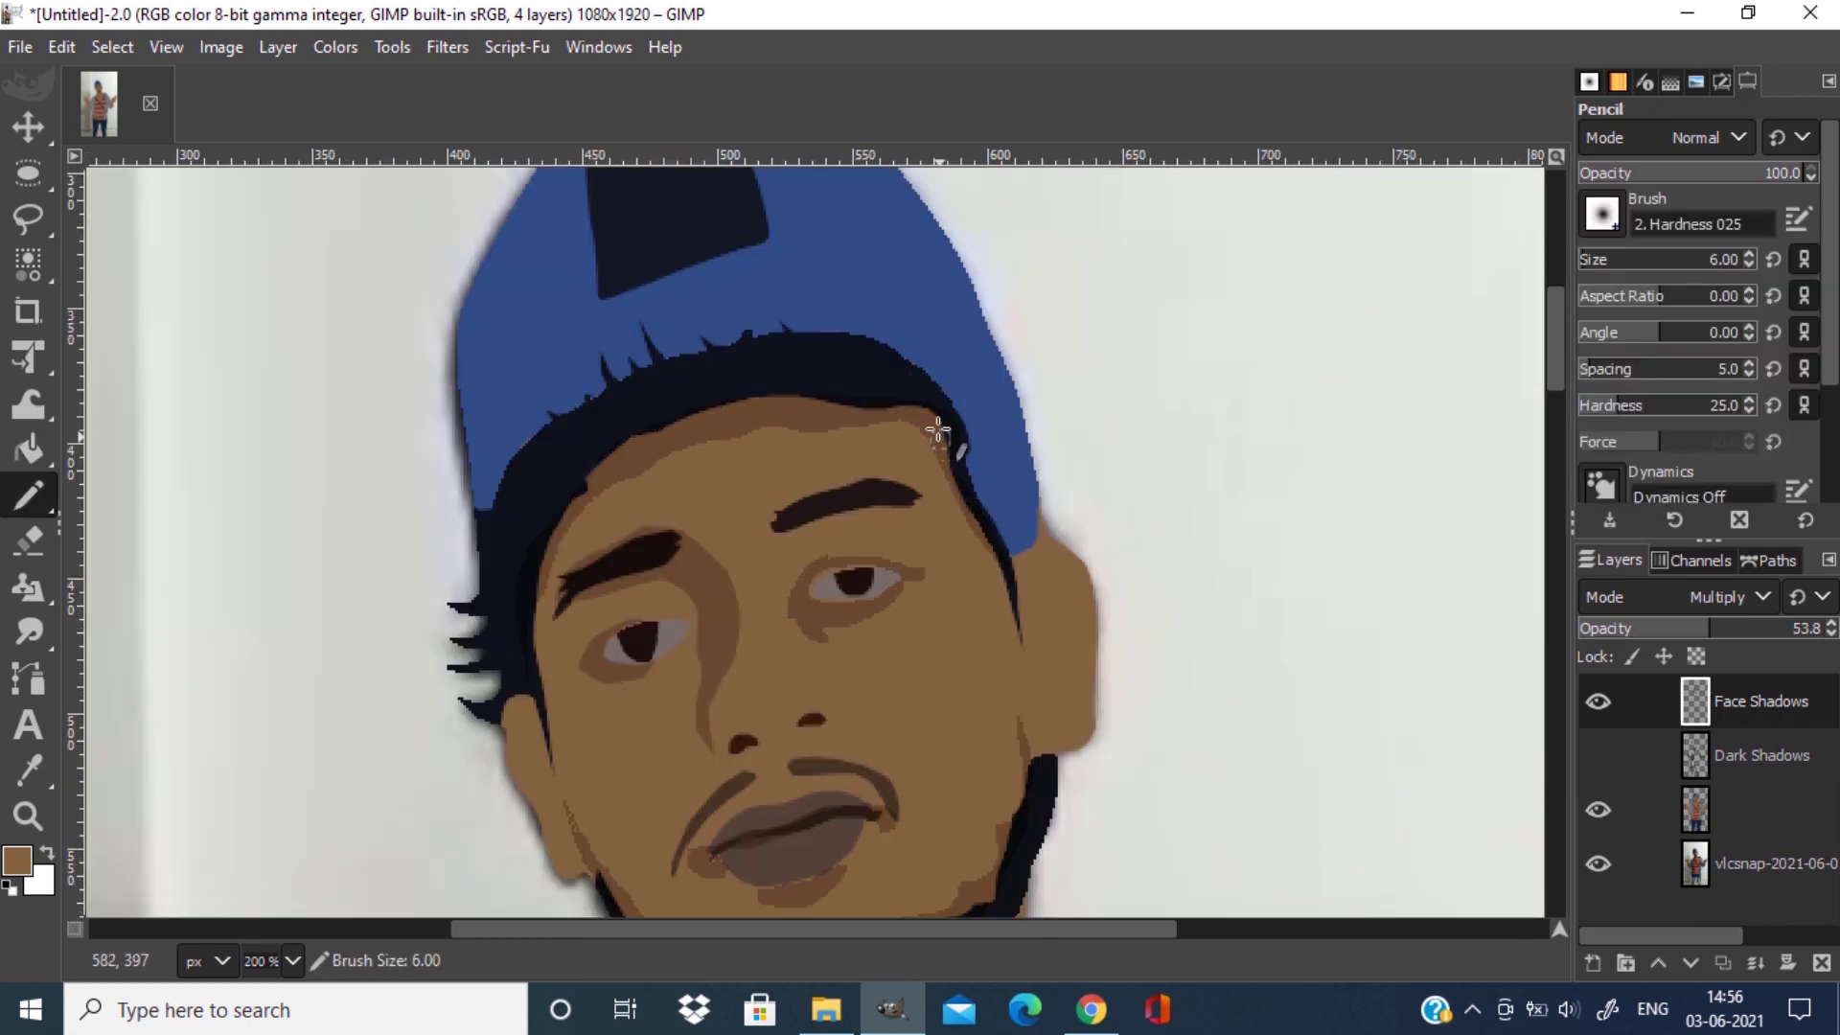
{"action": "scroll", "coordinate": [1271, 659], "scroll_direction": "down", "scroll_amount": 2}
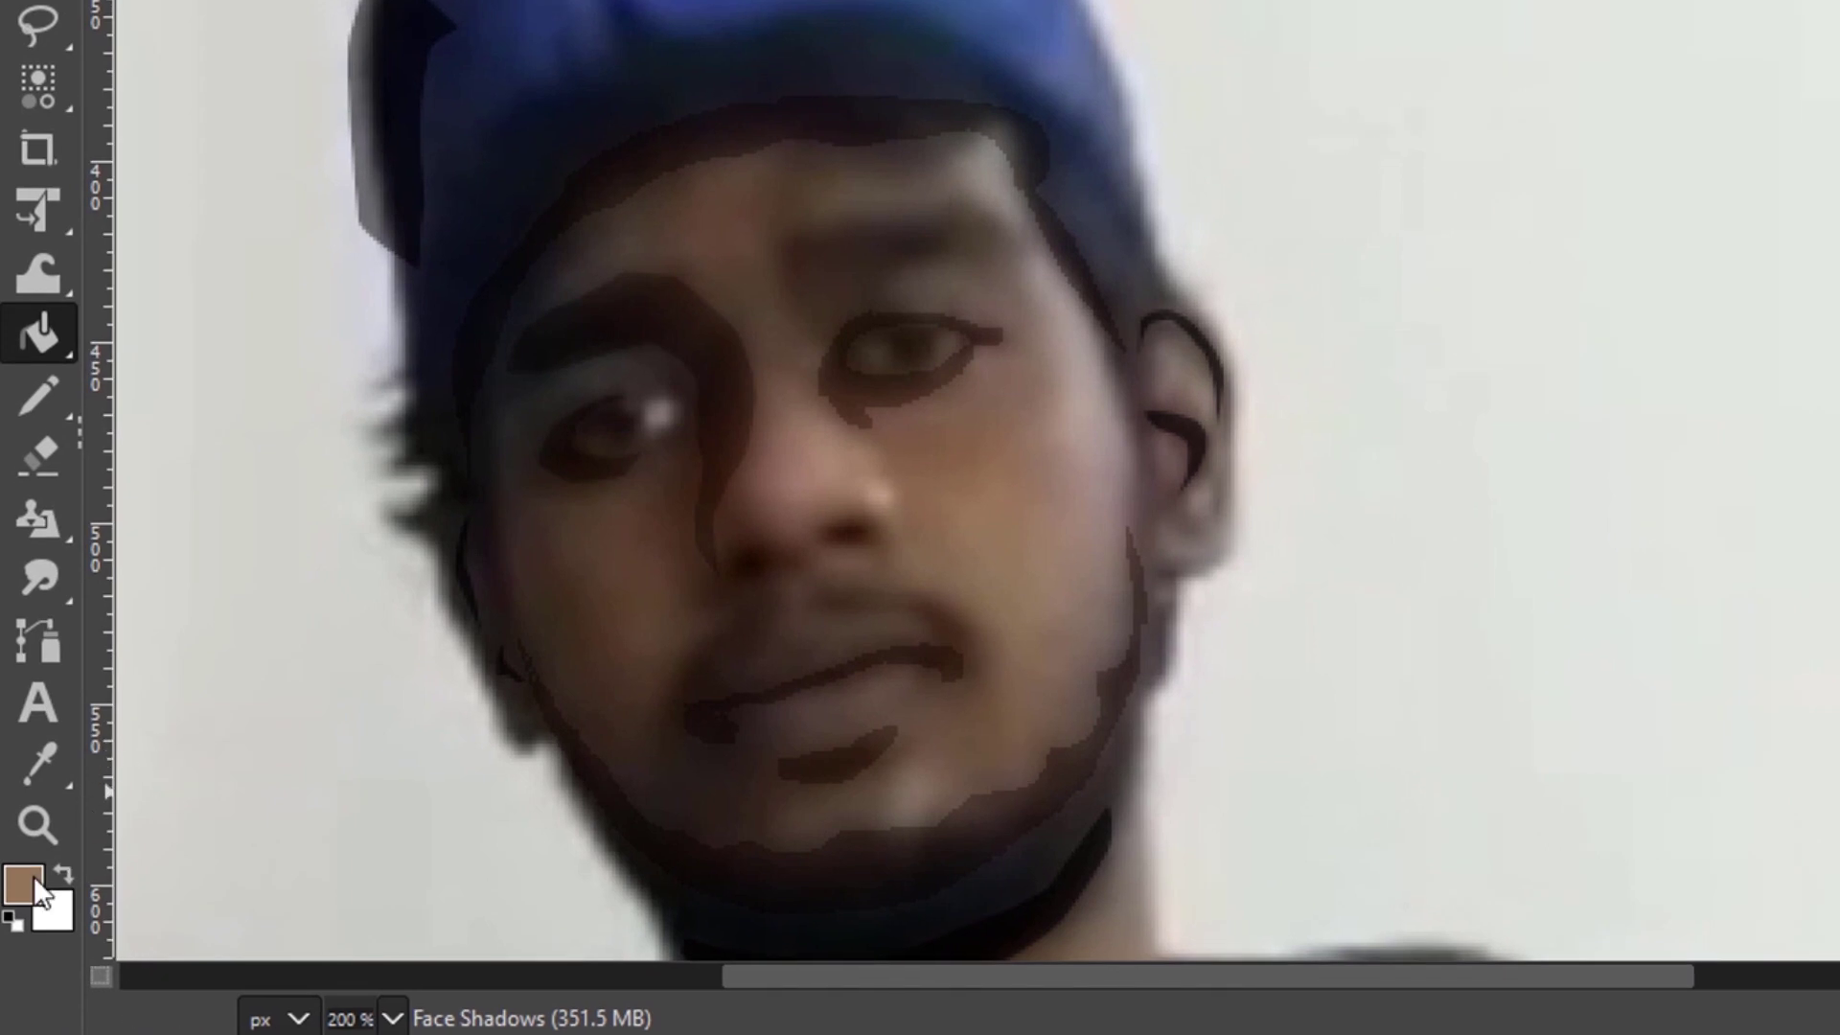
Change the foreground to a light tan and paint the shaded cheek and nose-side shadows with the Pencil at sizes 4 and 2.
{"action": "left_click", "coordinate": [26, 878]}
{"action": "left_click_drag", "start_coordinate": [1251, 272], "coordinate": [1227, 228]}
{"action": "left_click", "coordinate": [1637, 640]}
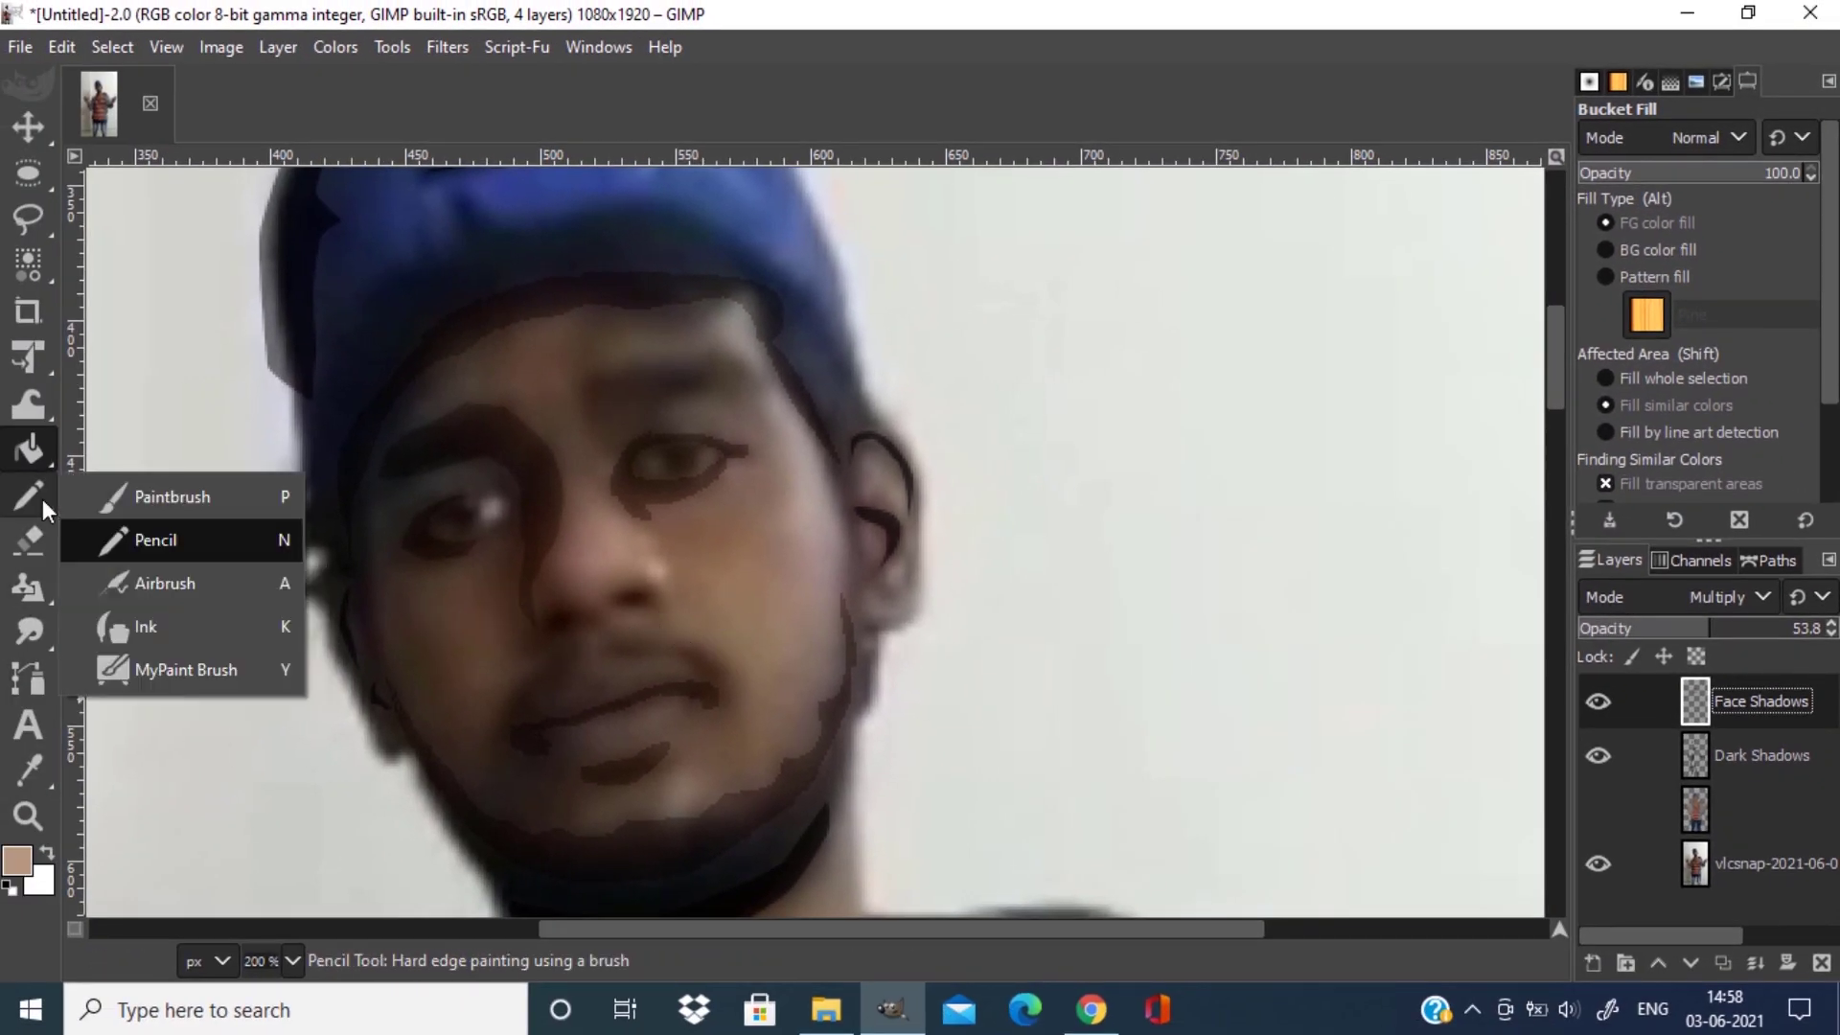
{"action": "left_click", "coordinate": [42, 500]}
{"action": "scroll", "coordinate": [345, 583], "scroll_direction": "up", "scroll_amount": 1}
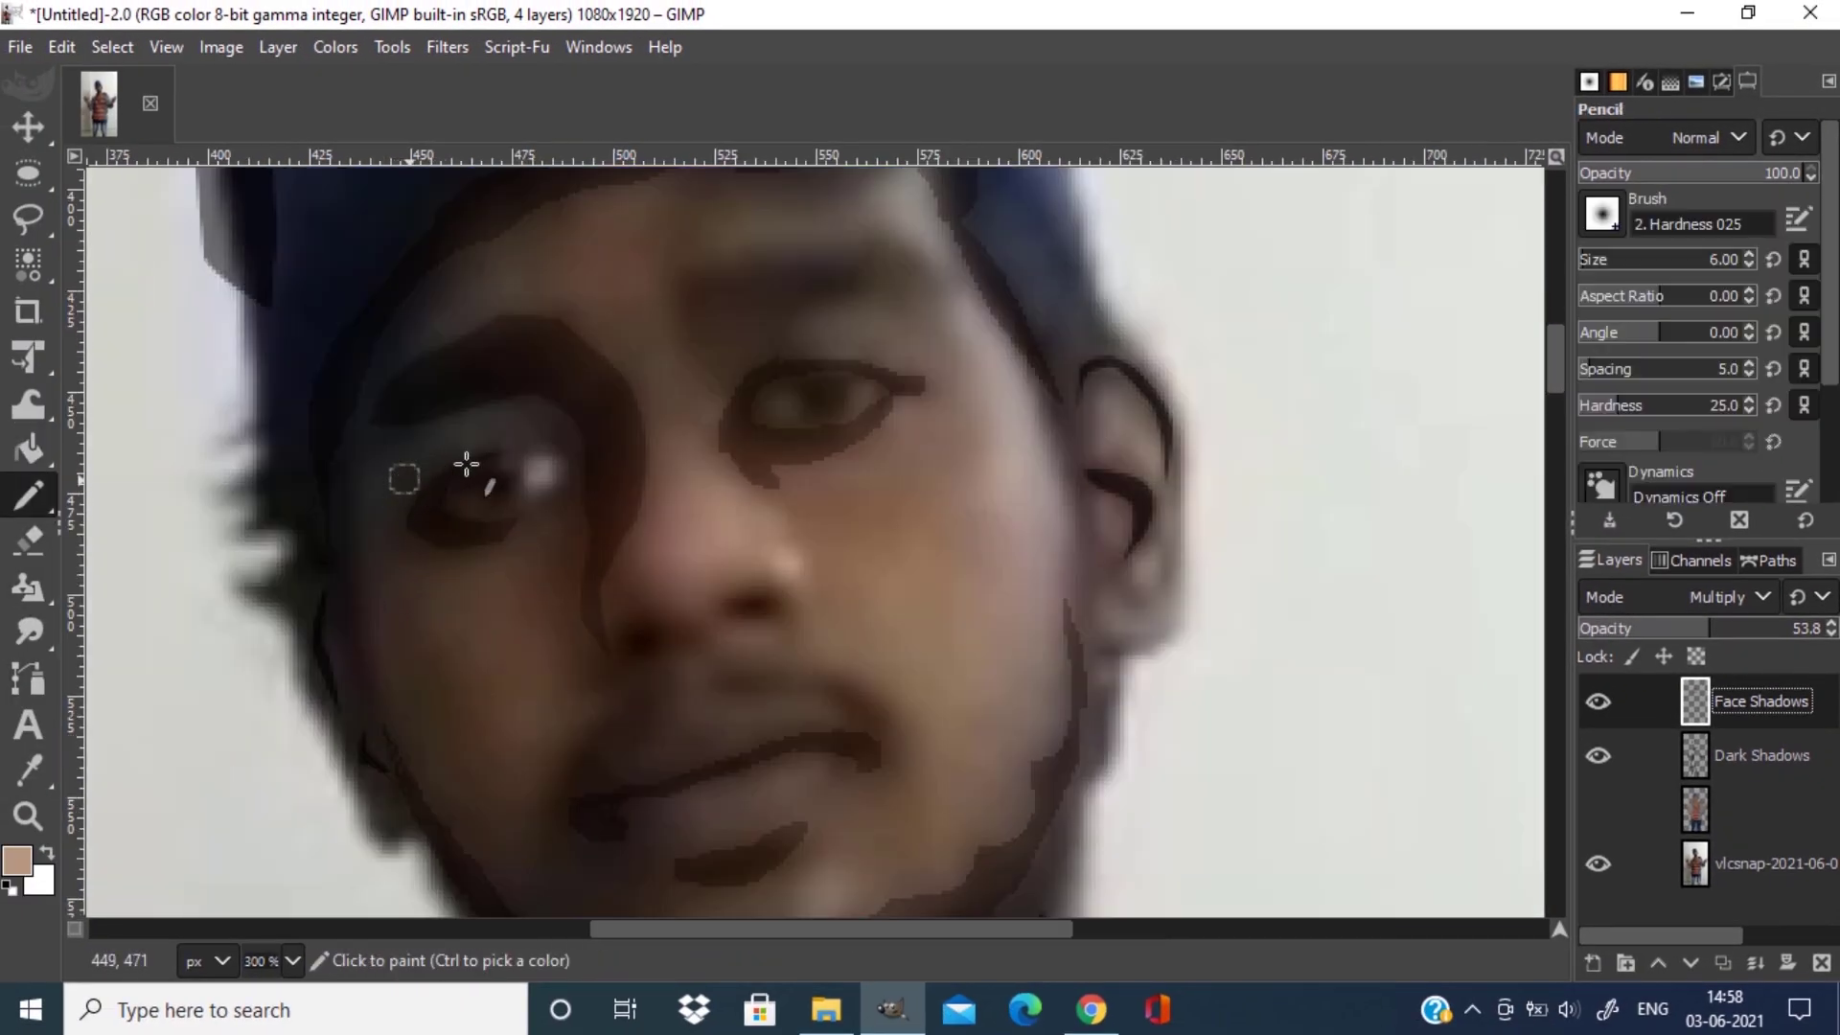
{"action": "key", "text": "bracketleft"}
{"action": "key", "text": "bracketleft"}
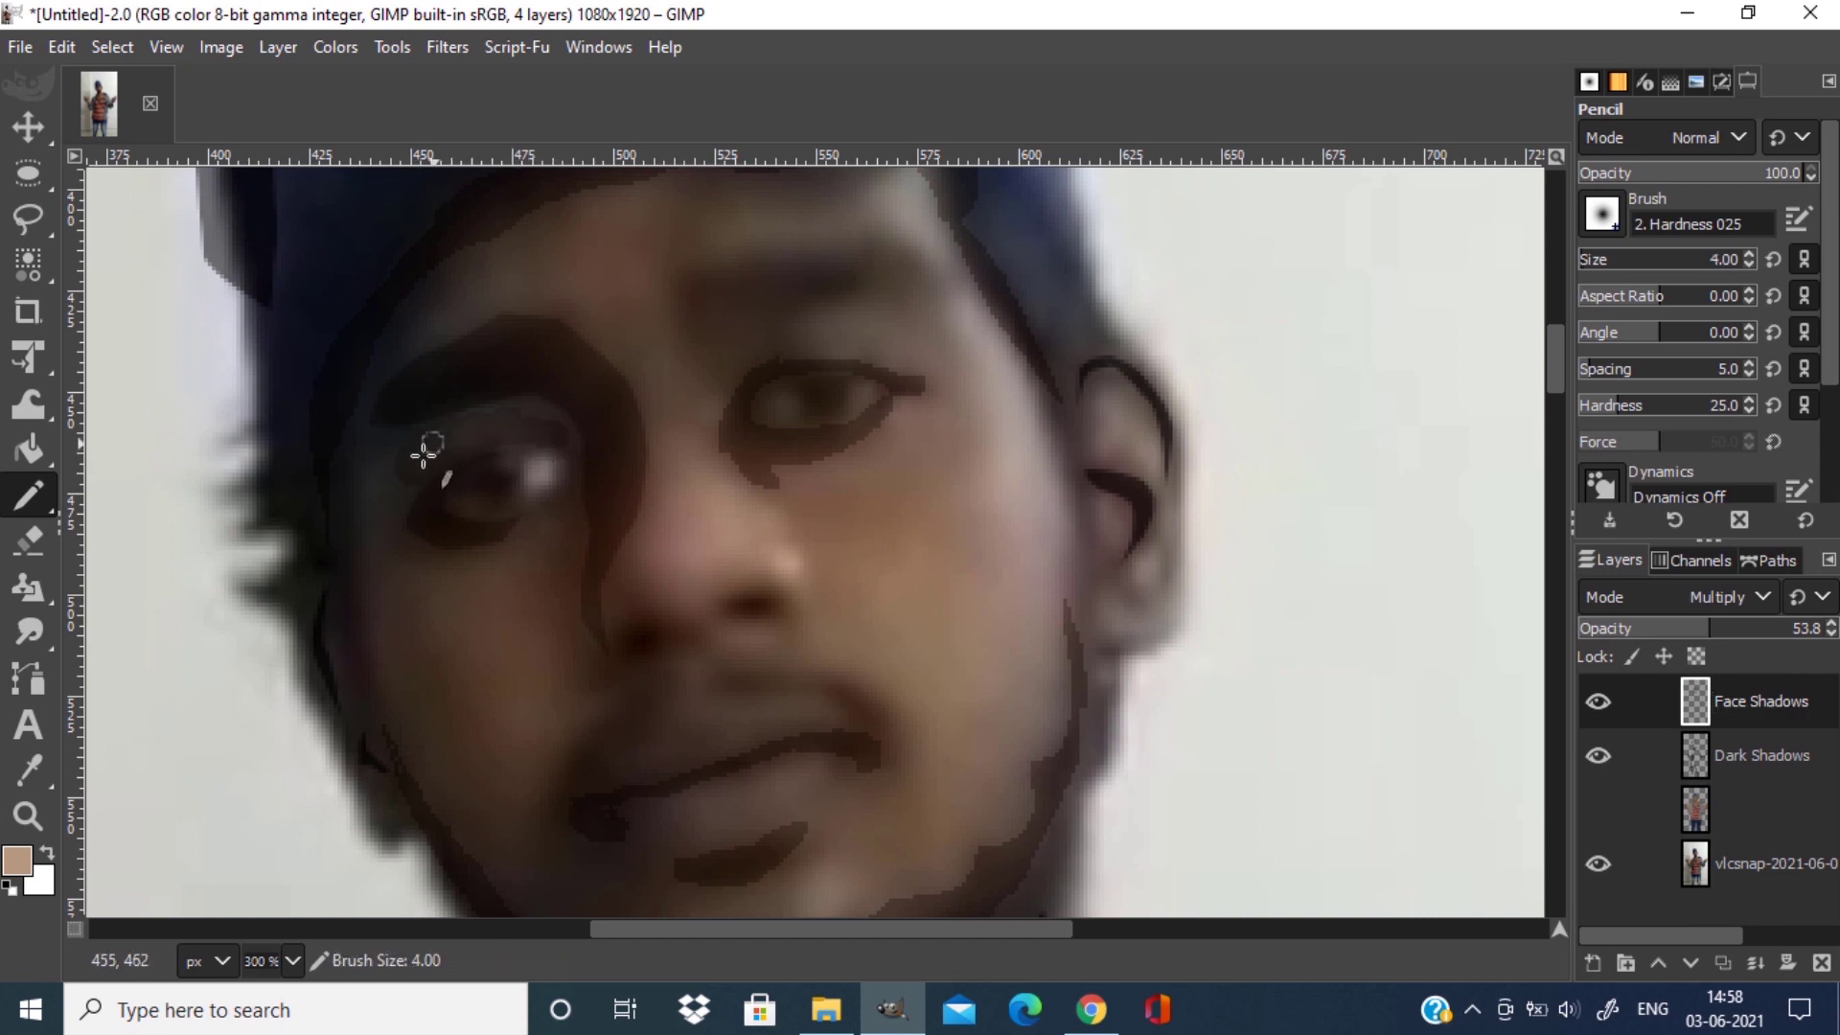
{"action": "scroll", "coordinate": [394, 677], "scroll_direction": "down", "scroll_amount": 3}
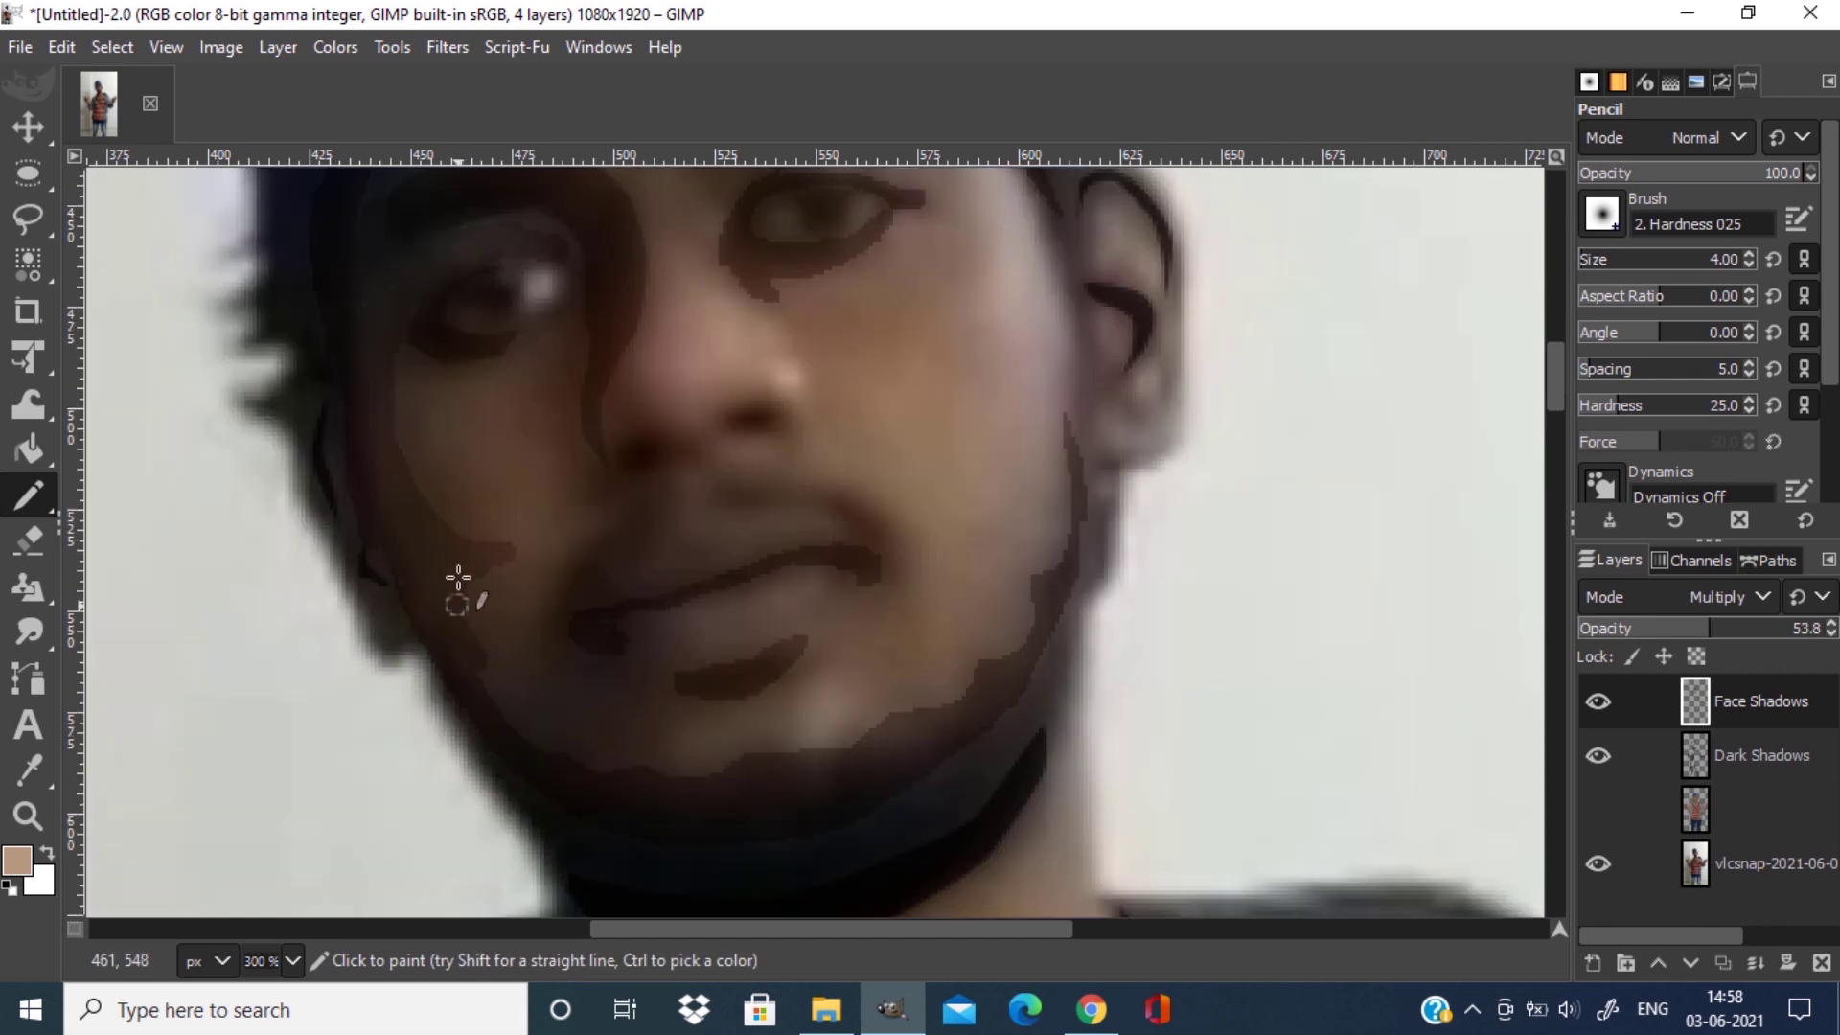
{"action": "scroll", "coordinate": [643, 766], "scroll_direction": "up", "scroll_amount": 3}
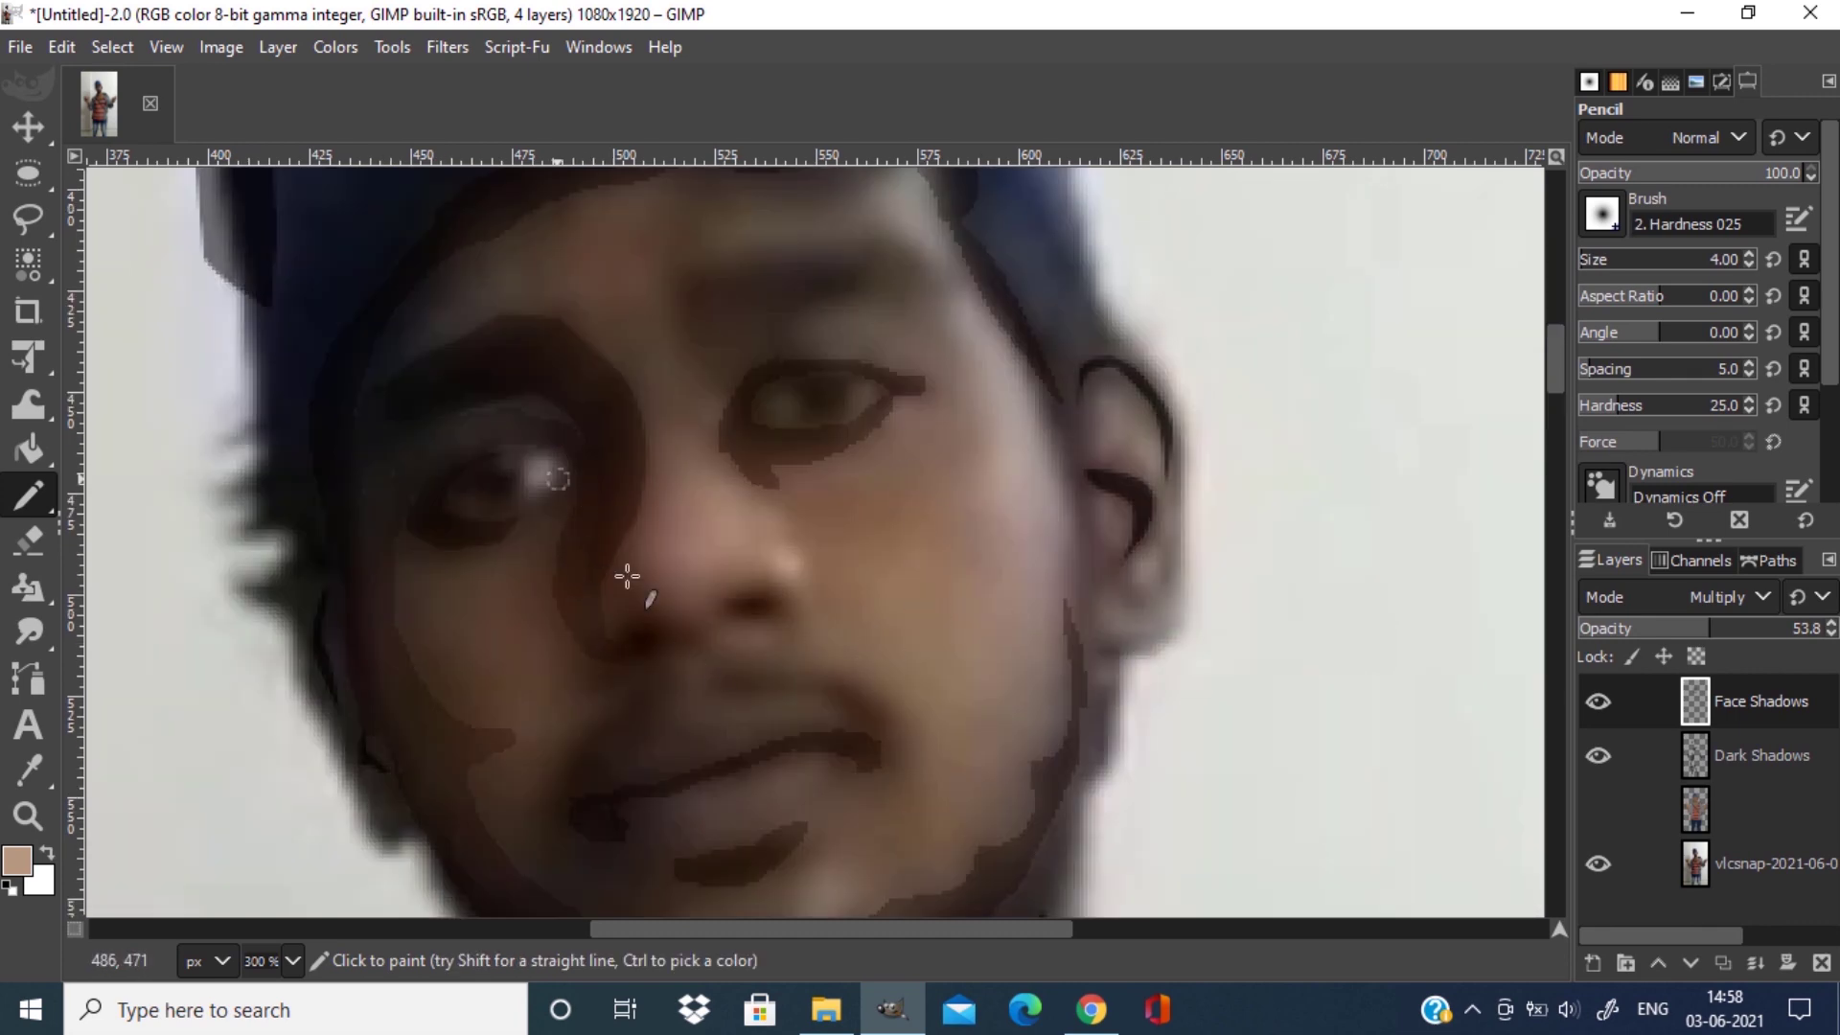
{"action": "key", "text": "bracketleft"}
{"action": "key", "text": "bracketleft"}
Set the foreground colour to black (000000) and draw thin crease lines around both eyes with a size 1 pencil.
{"action": "scroll", "coordinate": [798, 555], "scroll_direction": "down", "scroll_amount": 5, "text": "ctrl"}
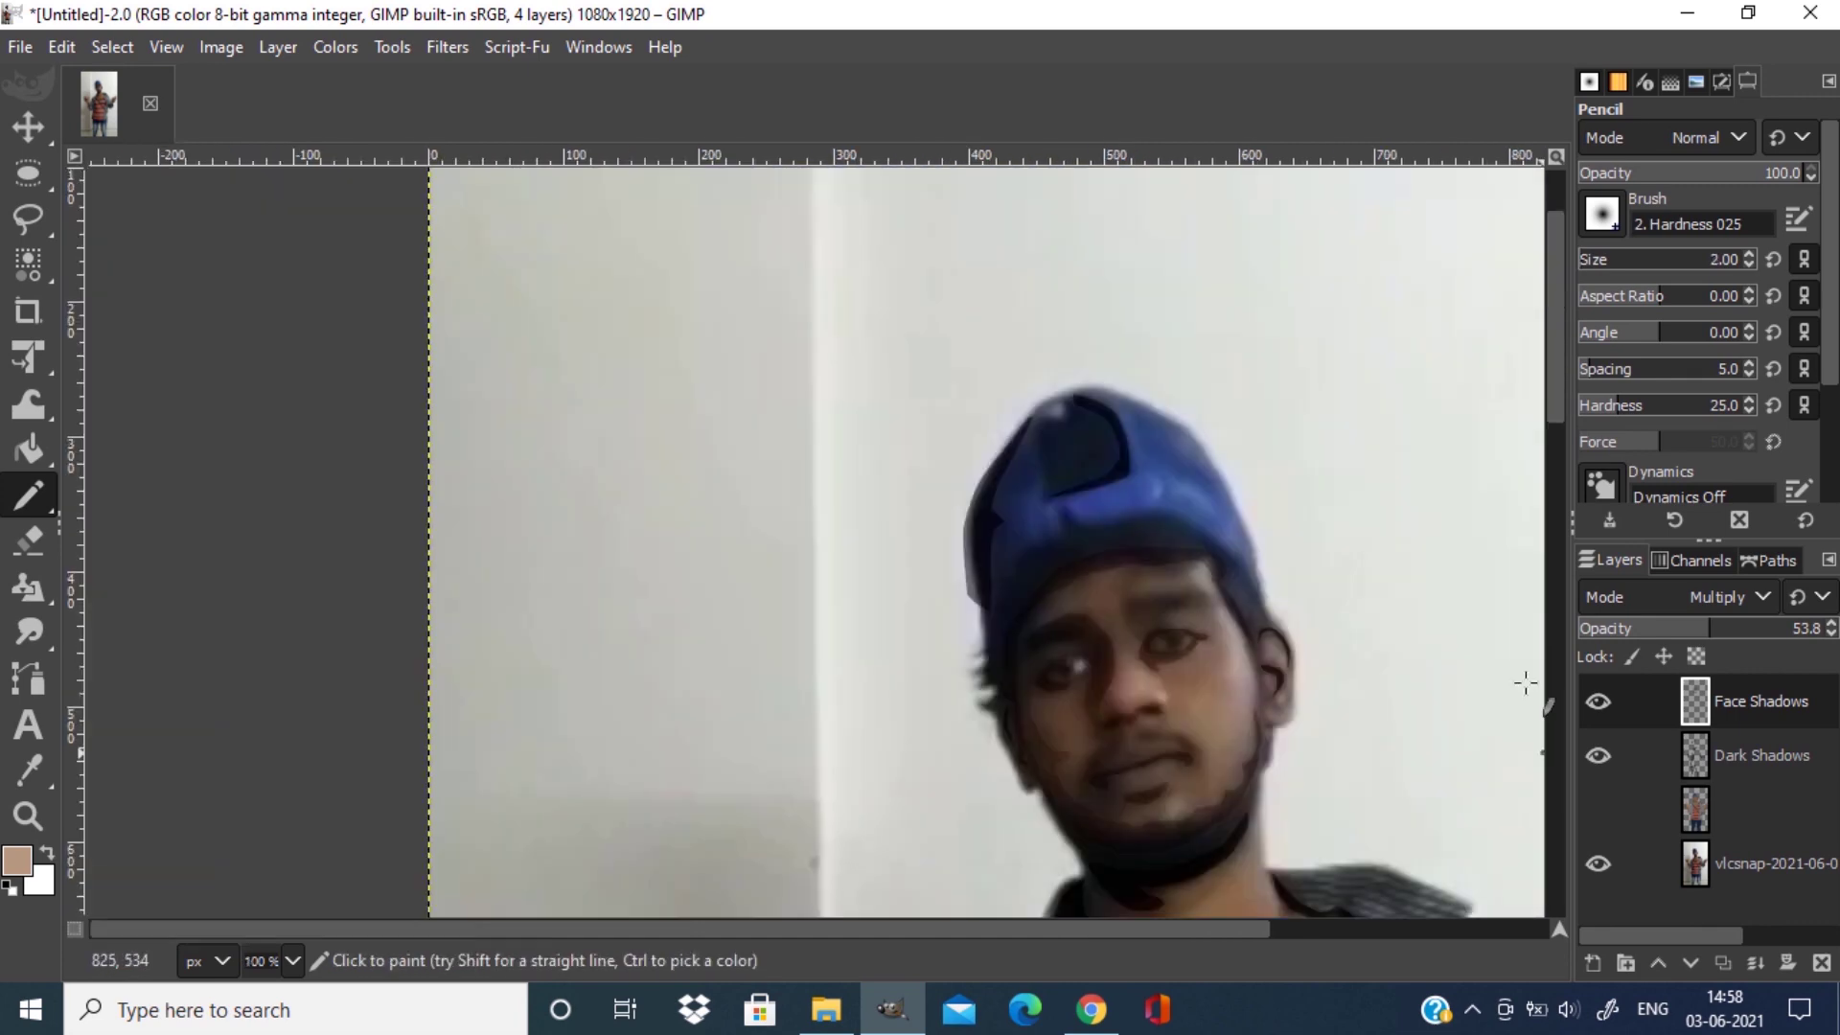
{"action": "scroll", "coordinate": [923, 678], "scroll_direction": "up", "scroll_amount": 1, "text": "ctrl"}
{"action": "left_click", "coordinate": [1589, 808]}
{"action": "key", "text": "grave"}
{"action": "left_click", "coordinate": [17, 860]}
{"action": "left_click_drag", "start_coordinate": [1461, 303], "coordinate": [1569, 446]}
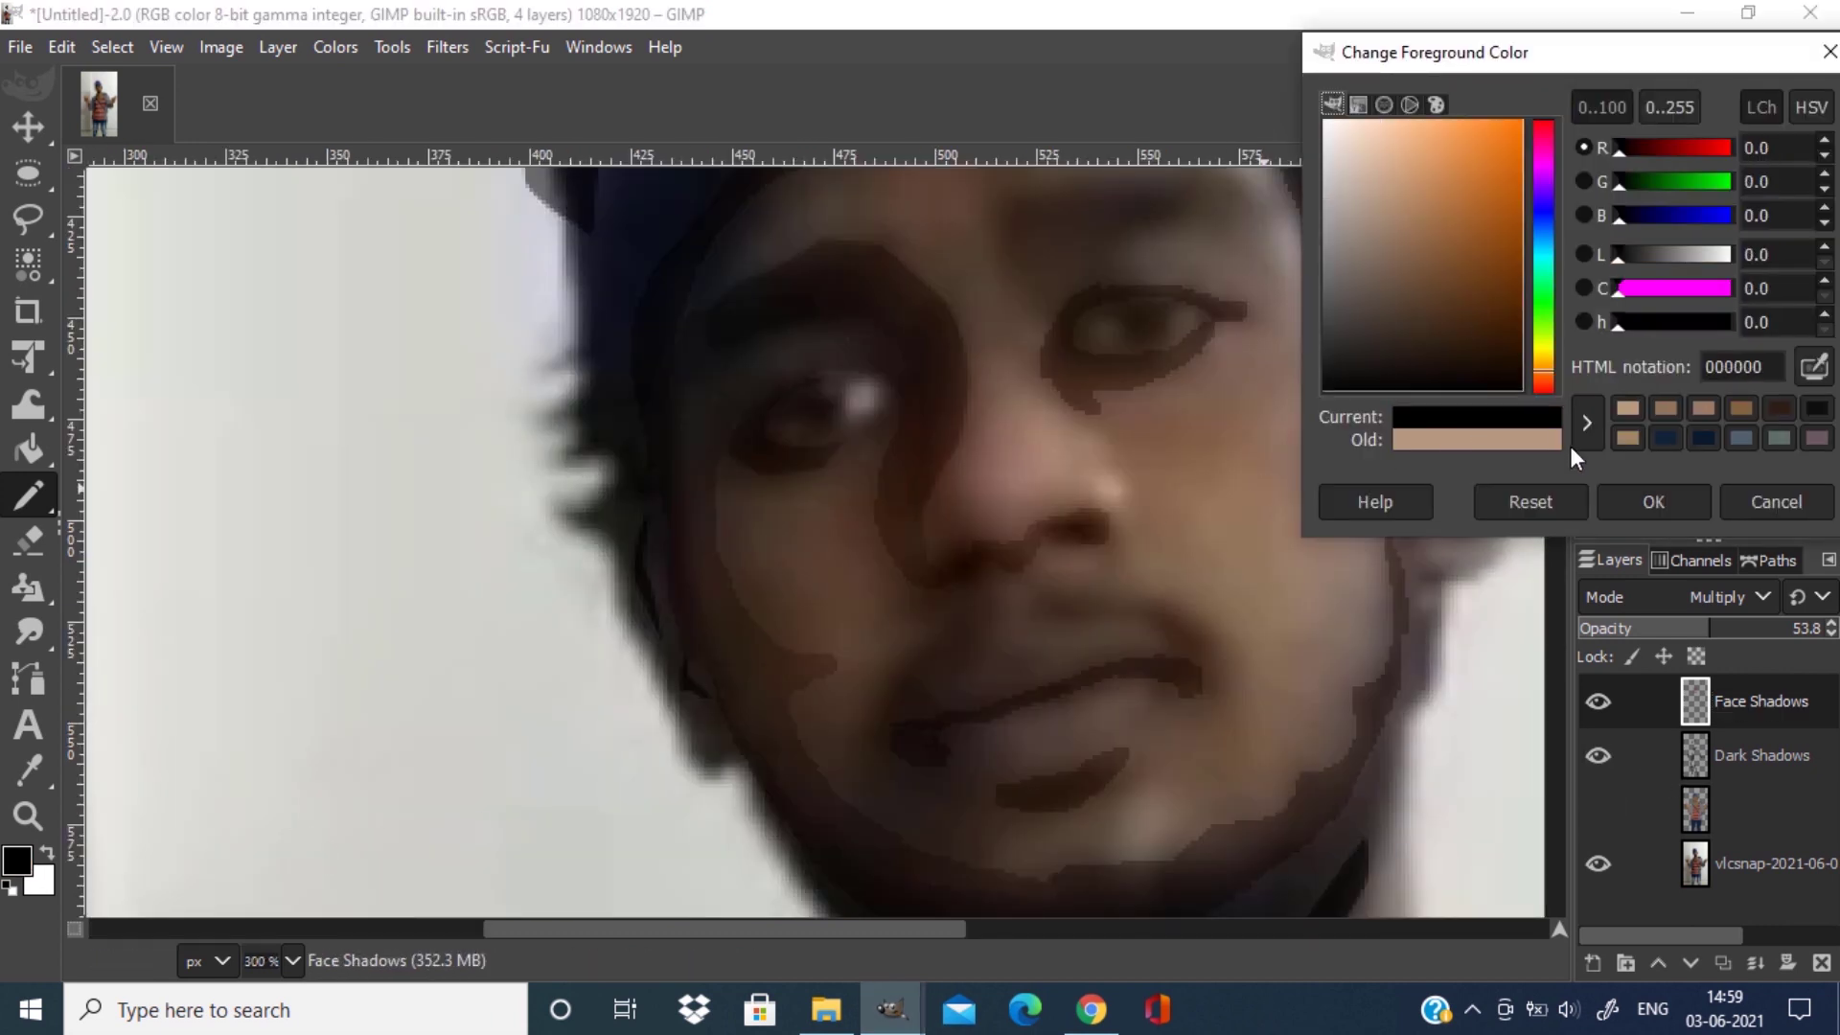
{"action": "left_click", "coordinate": [1629, 491]}
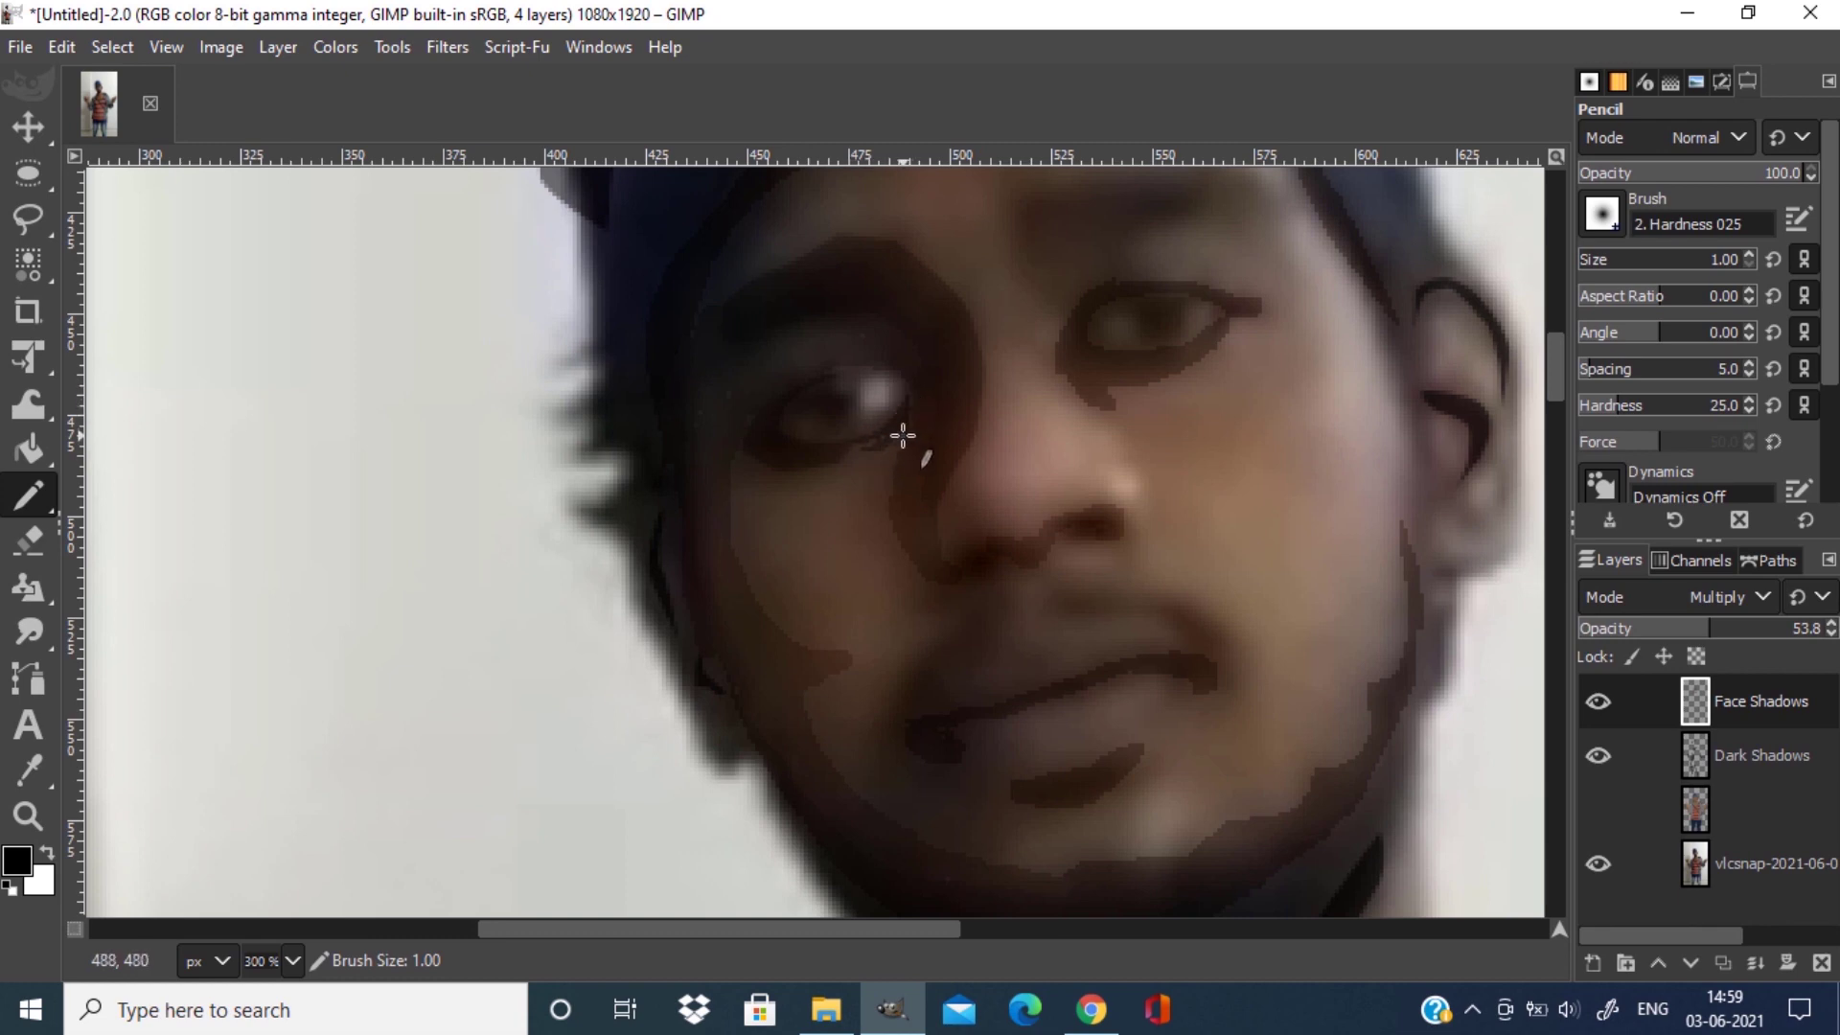
{"action": "left_click_drag", "start_coordinate": [1179, 388], "coordinate": [1238, 353]}
{"action": "scroll", "coordinate": [1114, 448], "scroll_direction": "up", "scroll_amount": 3}
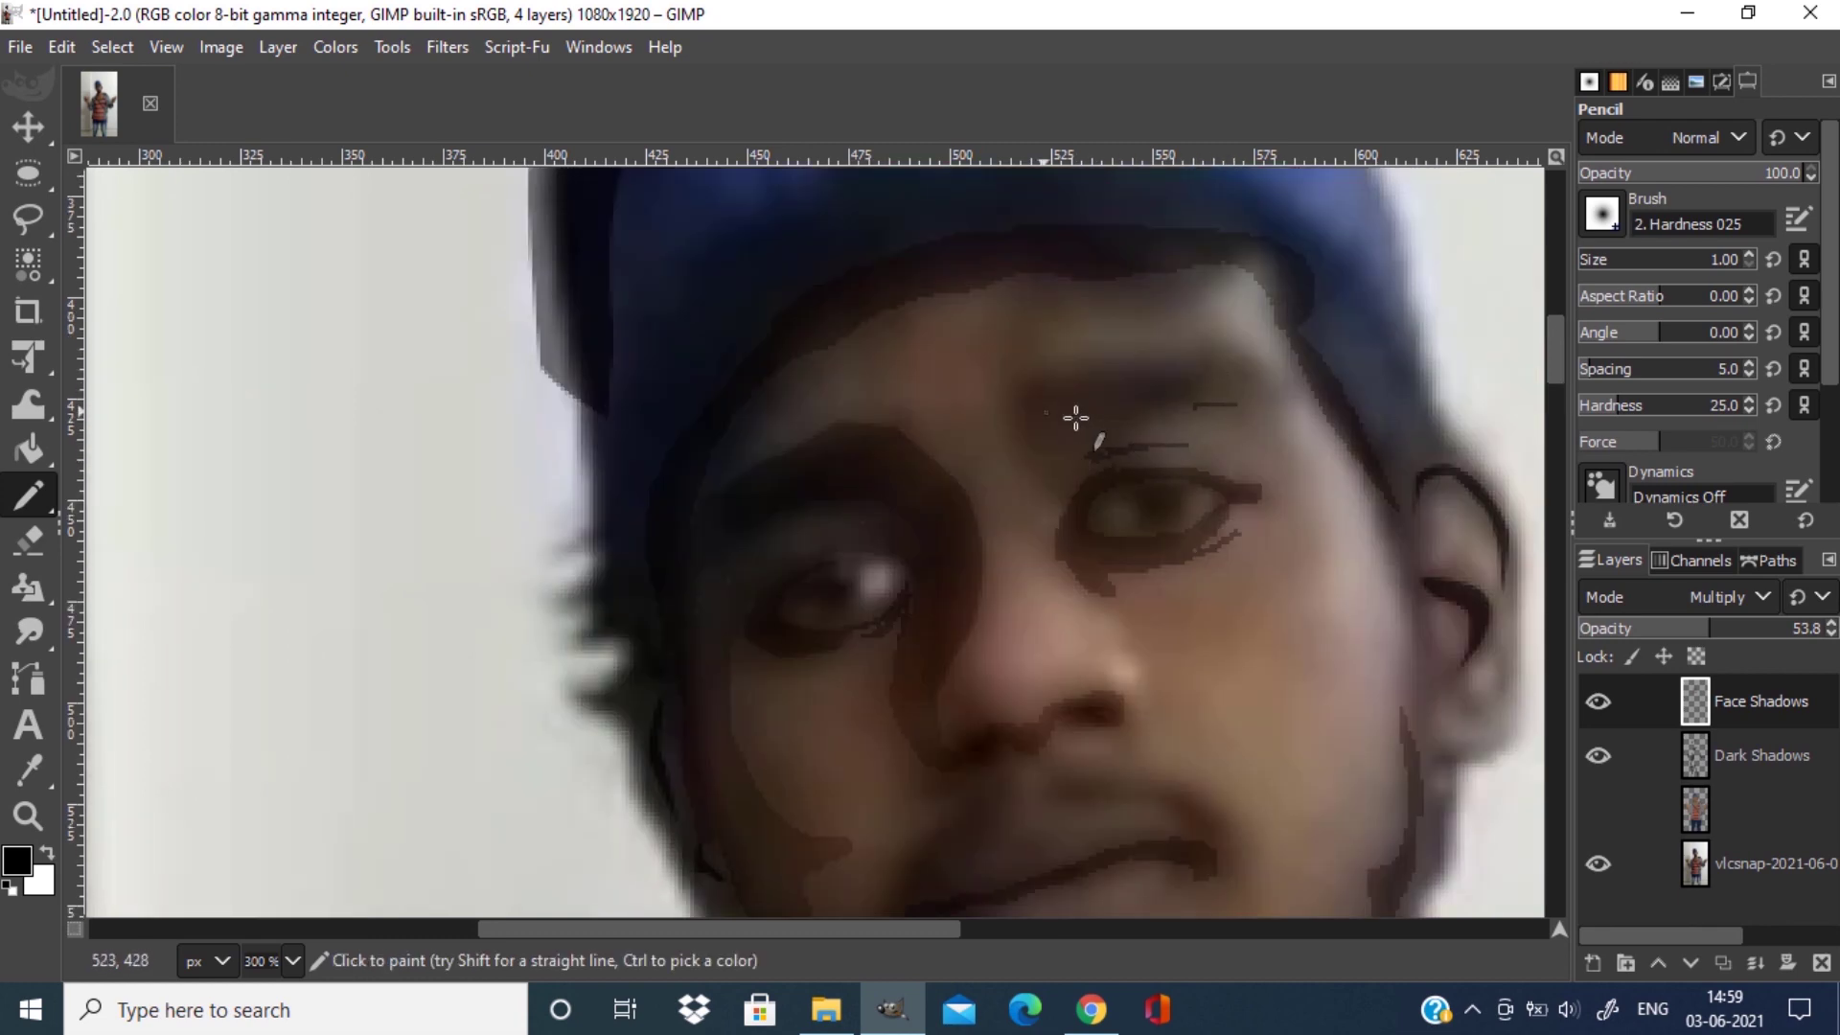
Show the flat-colour layer and set the foreground to the brown of the neck skin.
{"action": "scroll", "coordinate": [830, 534], "scroll_direction": "down", "scroll_amount": 5}
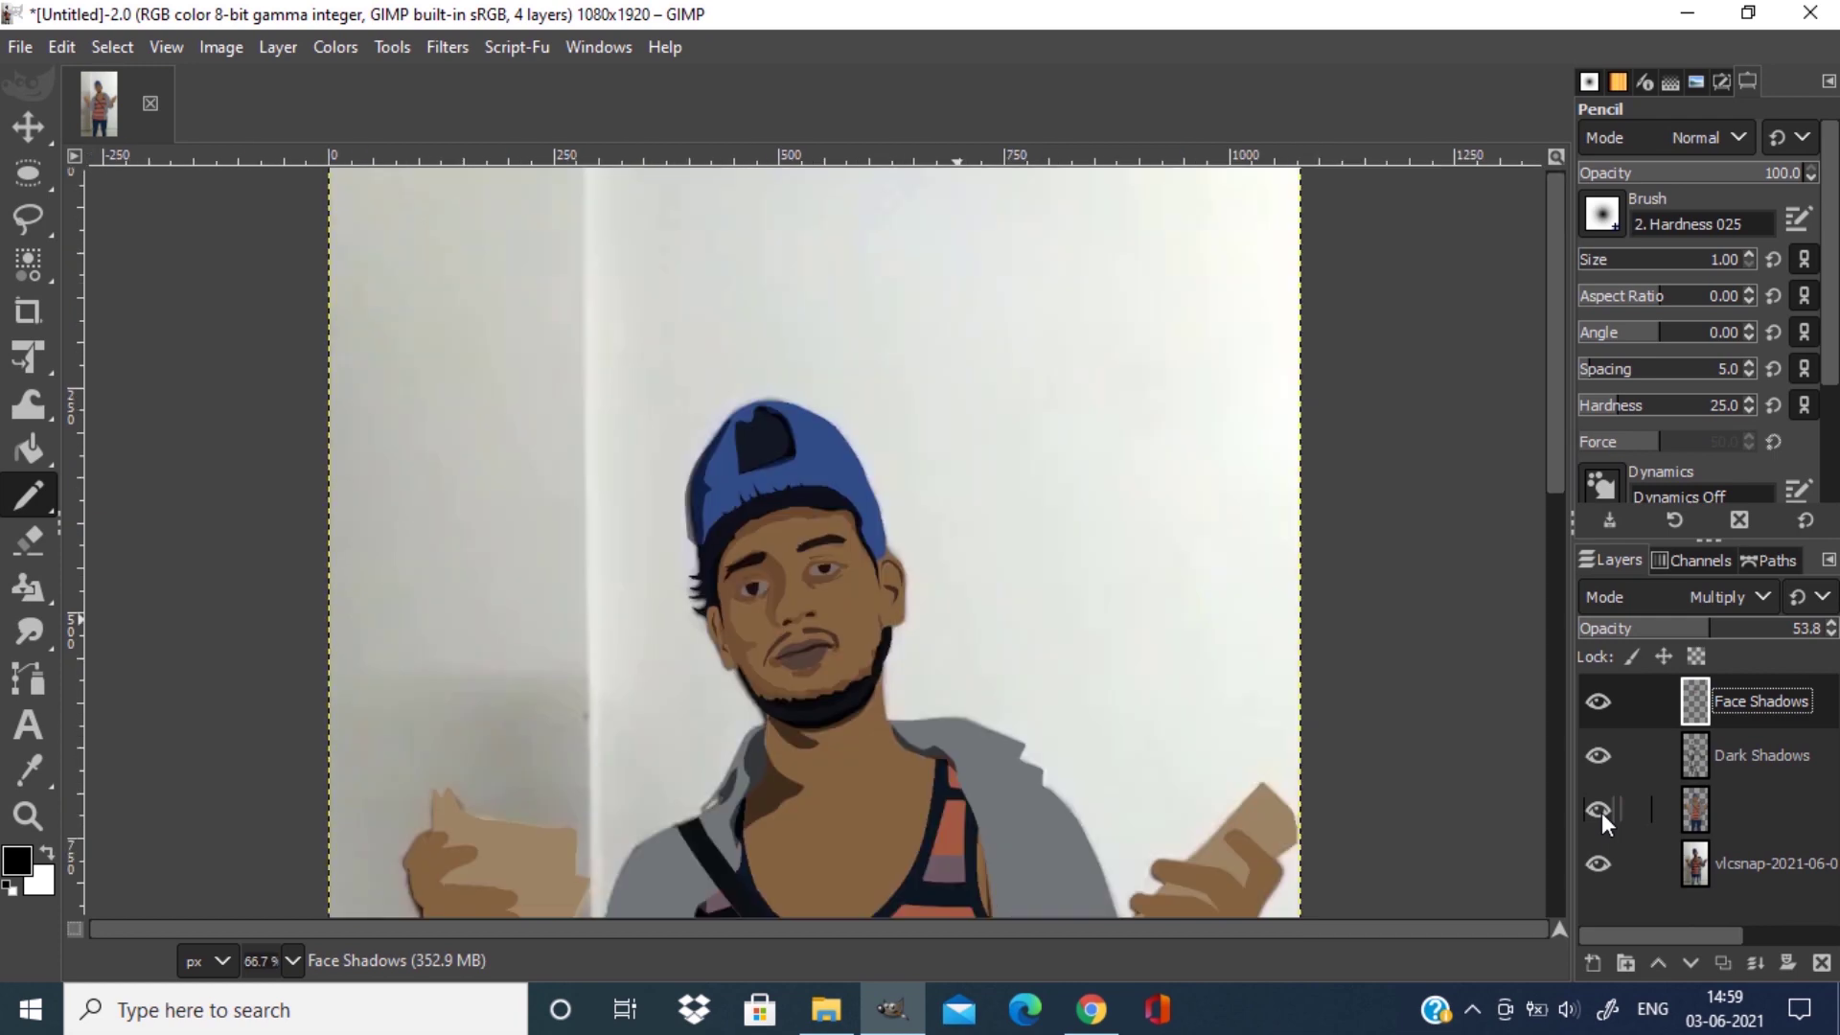
{"action": "scroll", "coordinate": [885, 463], "scroll_direction": "up", "scroll_amount": 3}
{"action": "left_click", "coordinate": [1599, 809]}
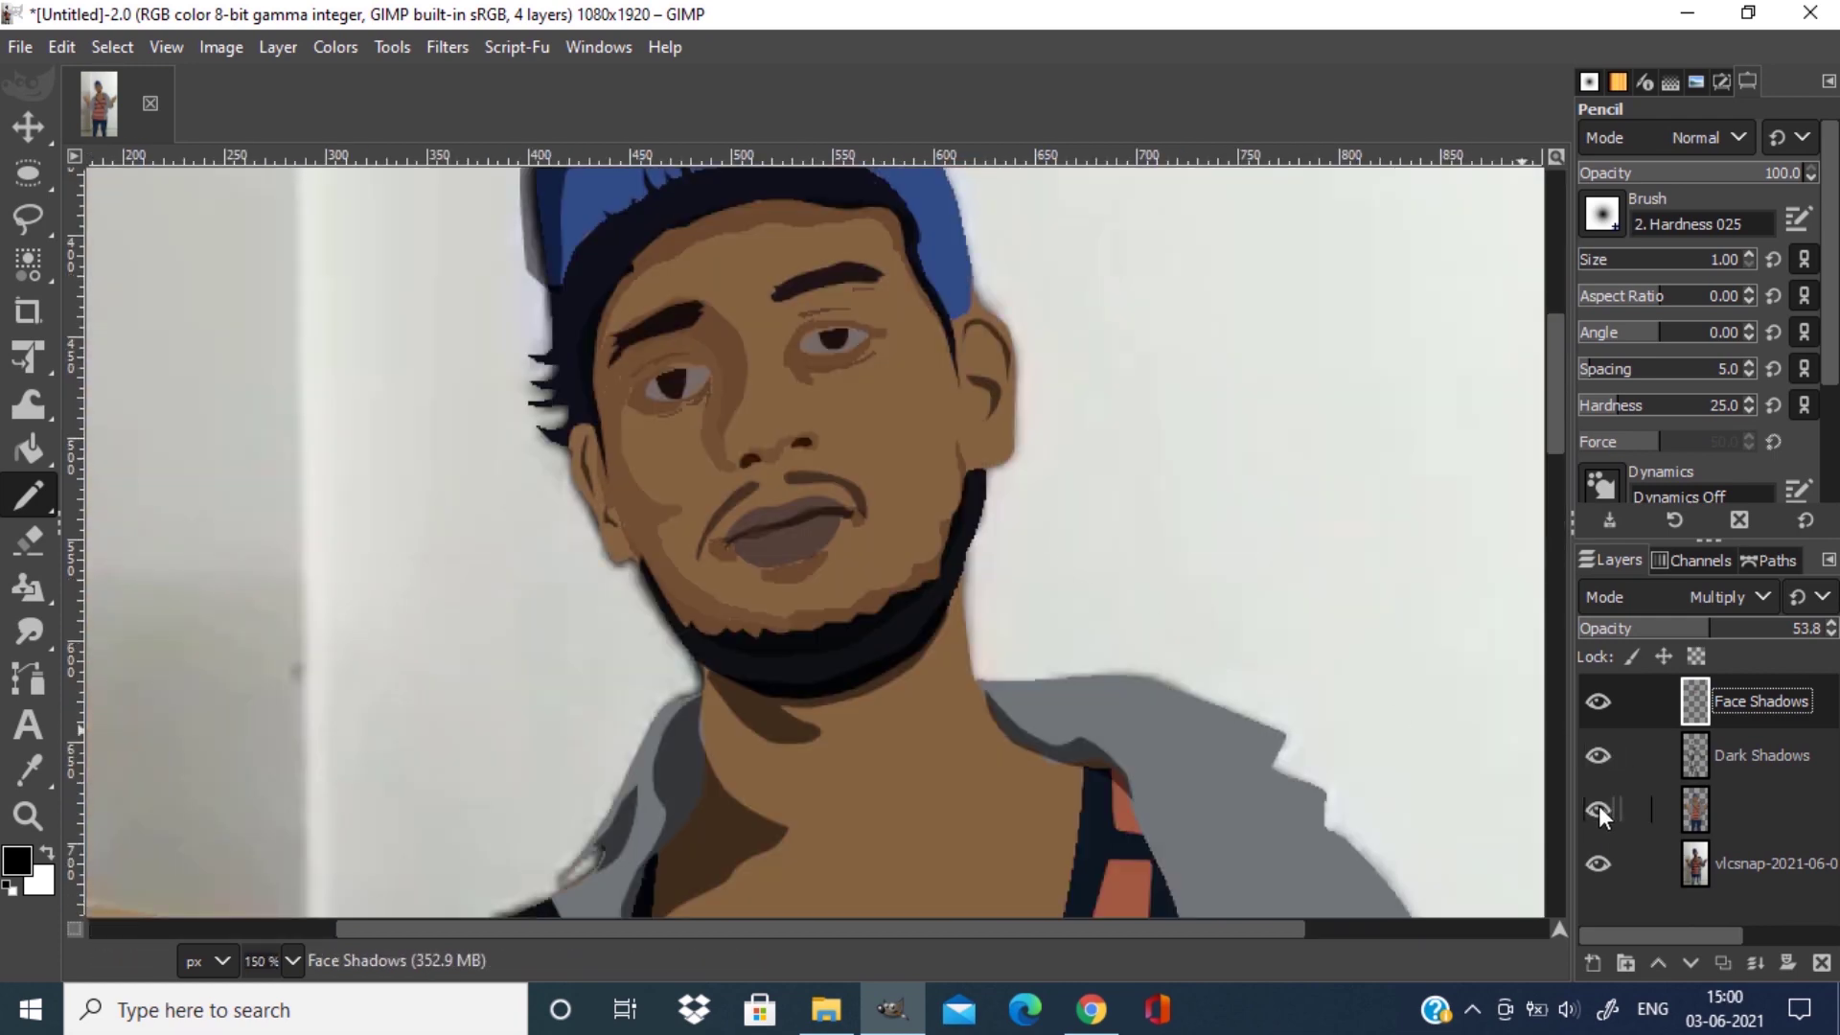
{"action": "scroll", "coordinate": [937, 534], "scroll_direction": "up", "scroll_amount": 1}
{"action": "scroll", "coordinate": [937, 533], "scroll_direction": "down", "scroll_amount": 2}
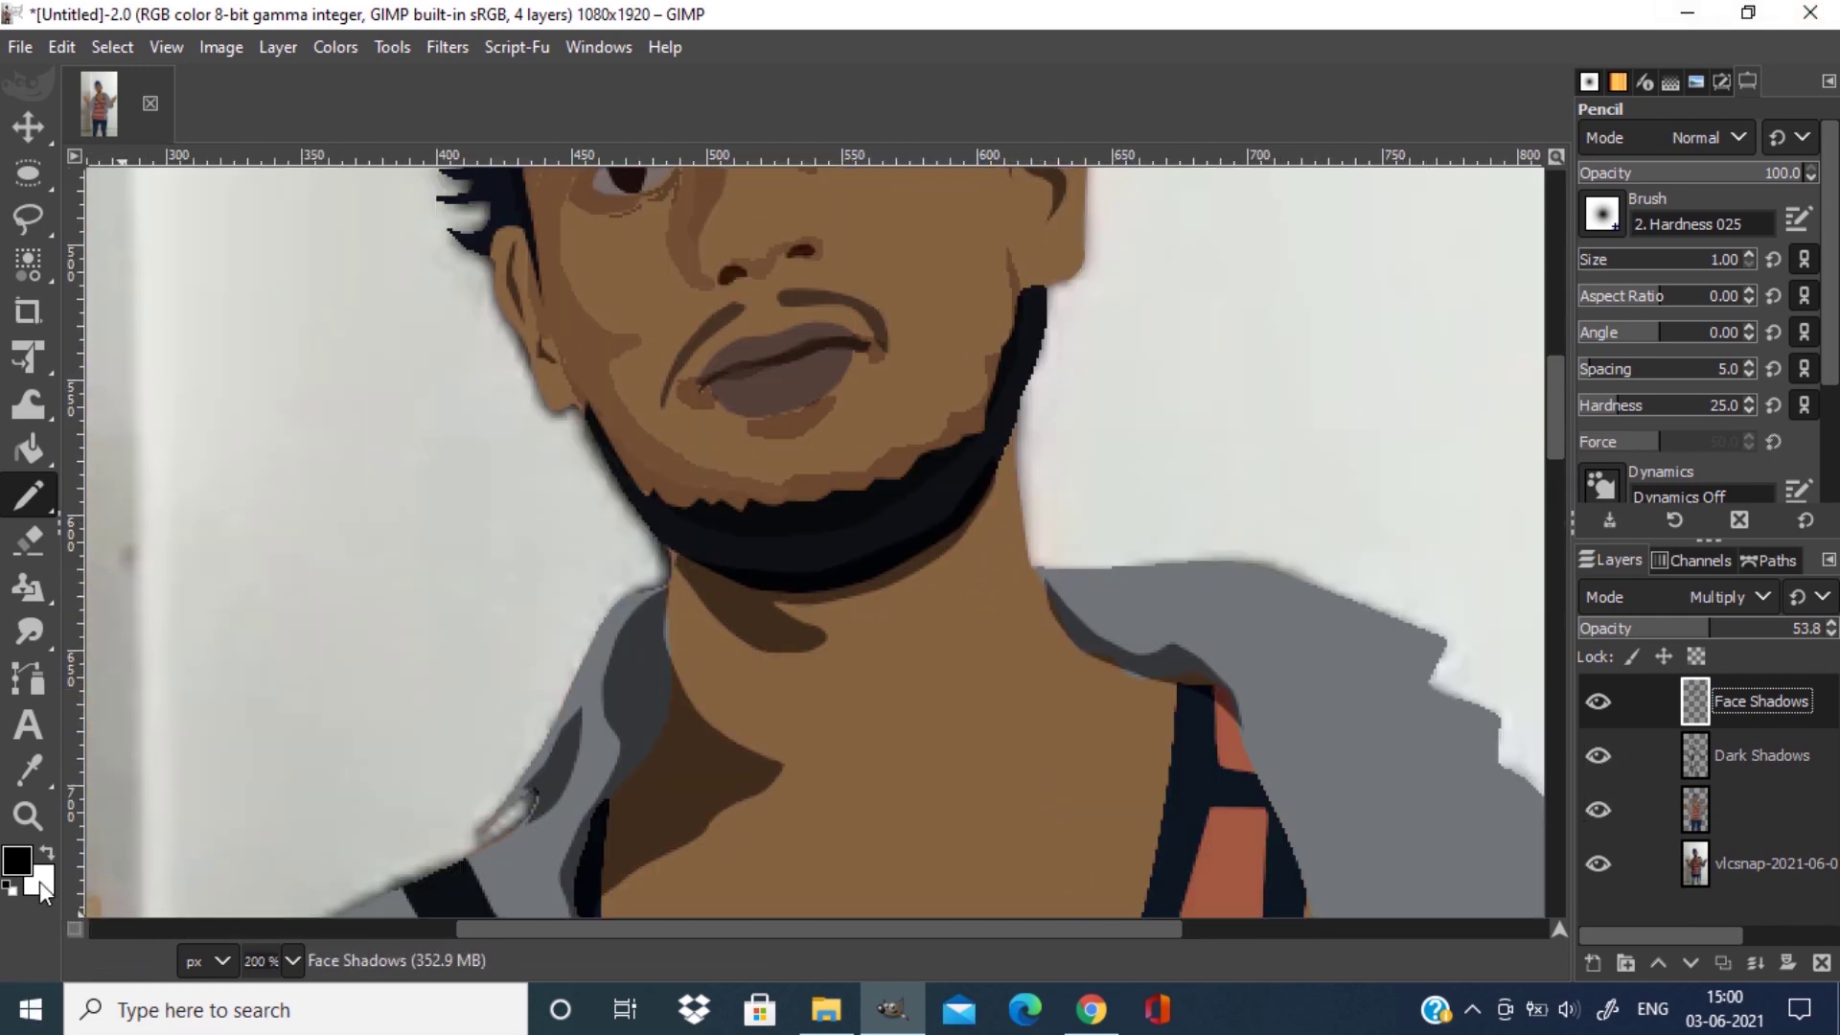
{"action": "left_click", "coordinate": [17, 860]}
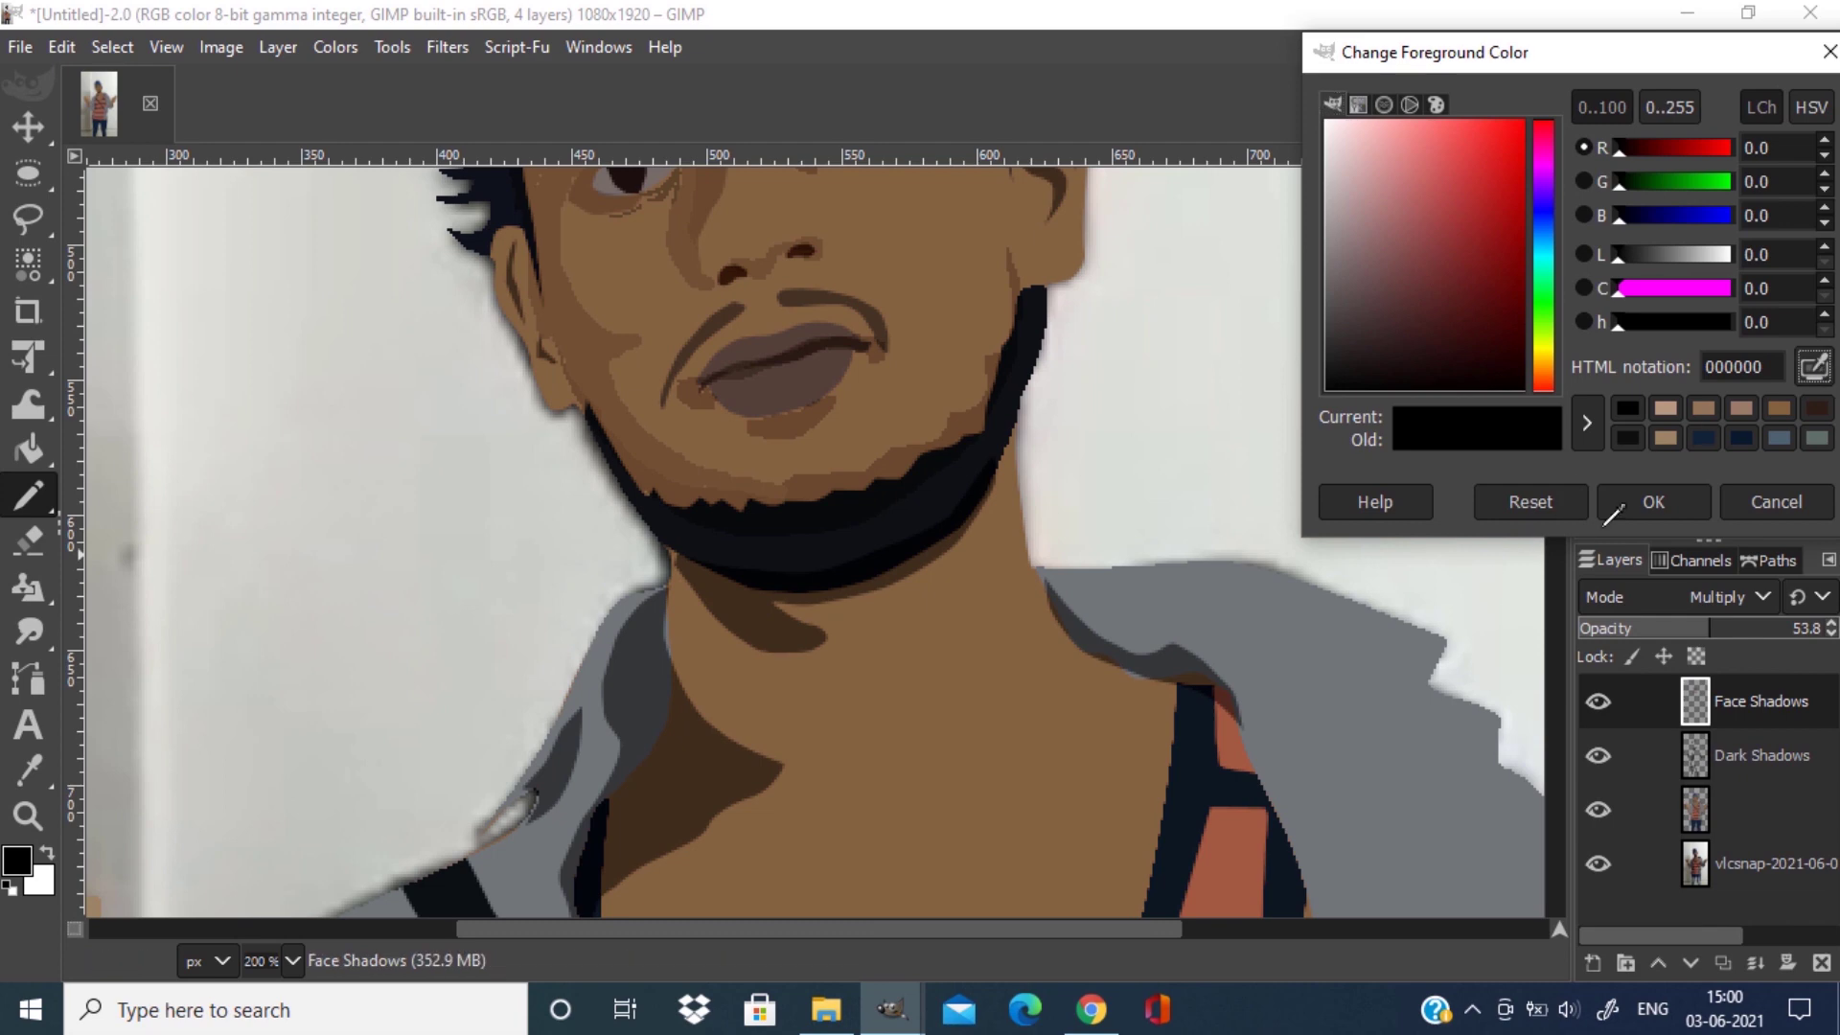
{"action": "left_click", "coordinate": [959, 763]}
{"action": "left_click", "coordinate": [1667, 490]}
Hide the flat-colour layer and paint the neck shadow below the beard with a size 5 pencil.
{"action": "scroll", "coordinate": [1146, 739], "scroll_direction": "down", "scroll_amount": 2}
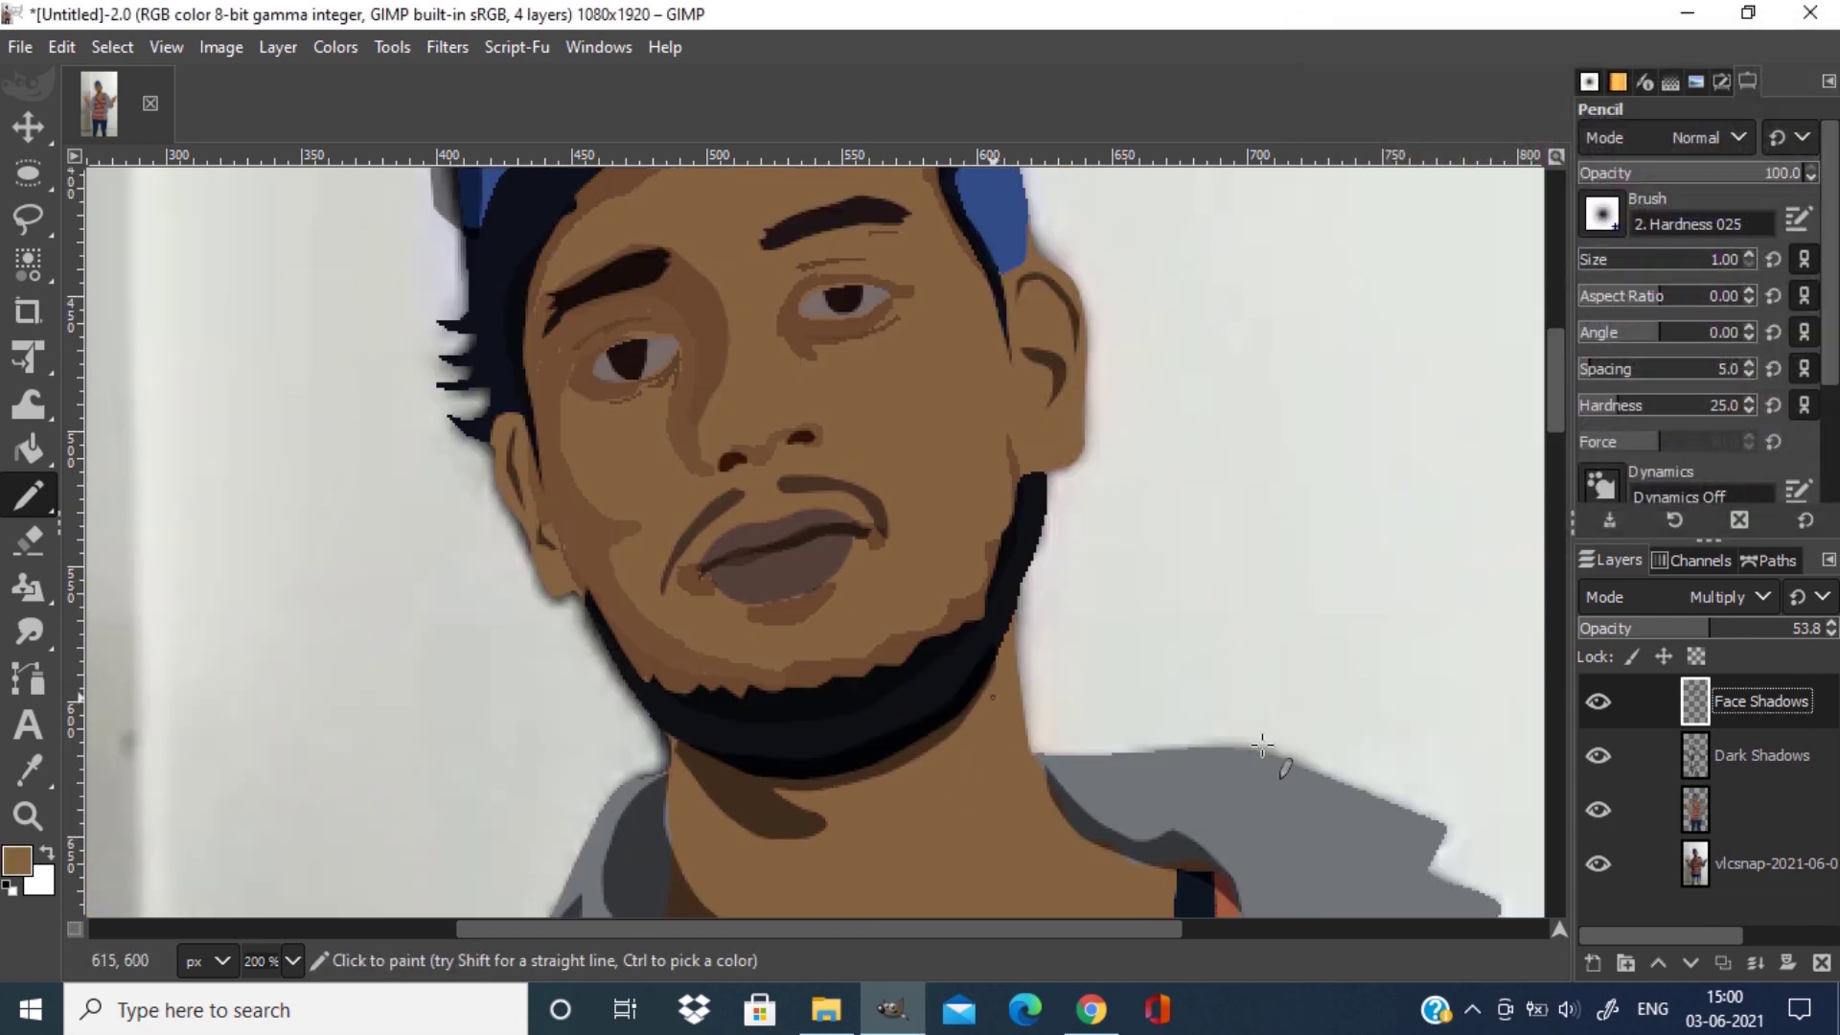
{"action": "left_click", "coordinate": [1598, 808]}
{"action": "scroll", "coordinate": [1146, 604], "scroll_direction": "up", "scroll_amount": 3}
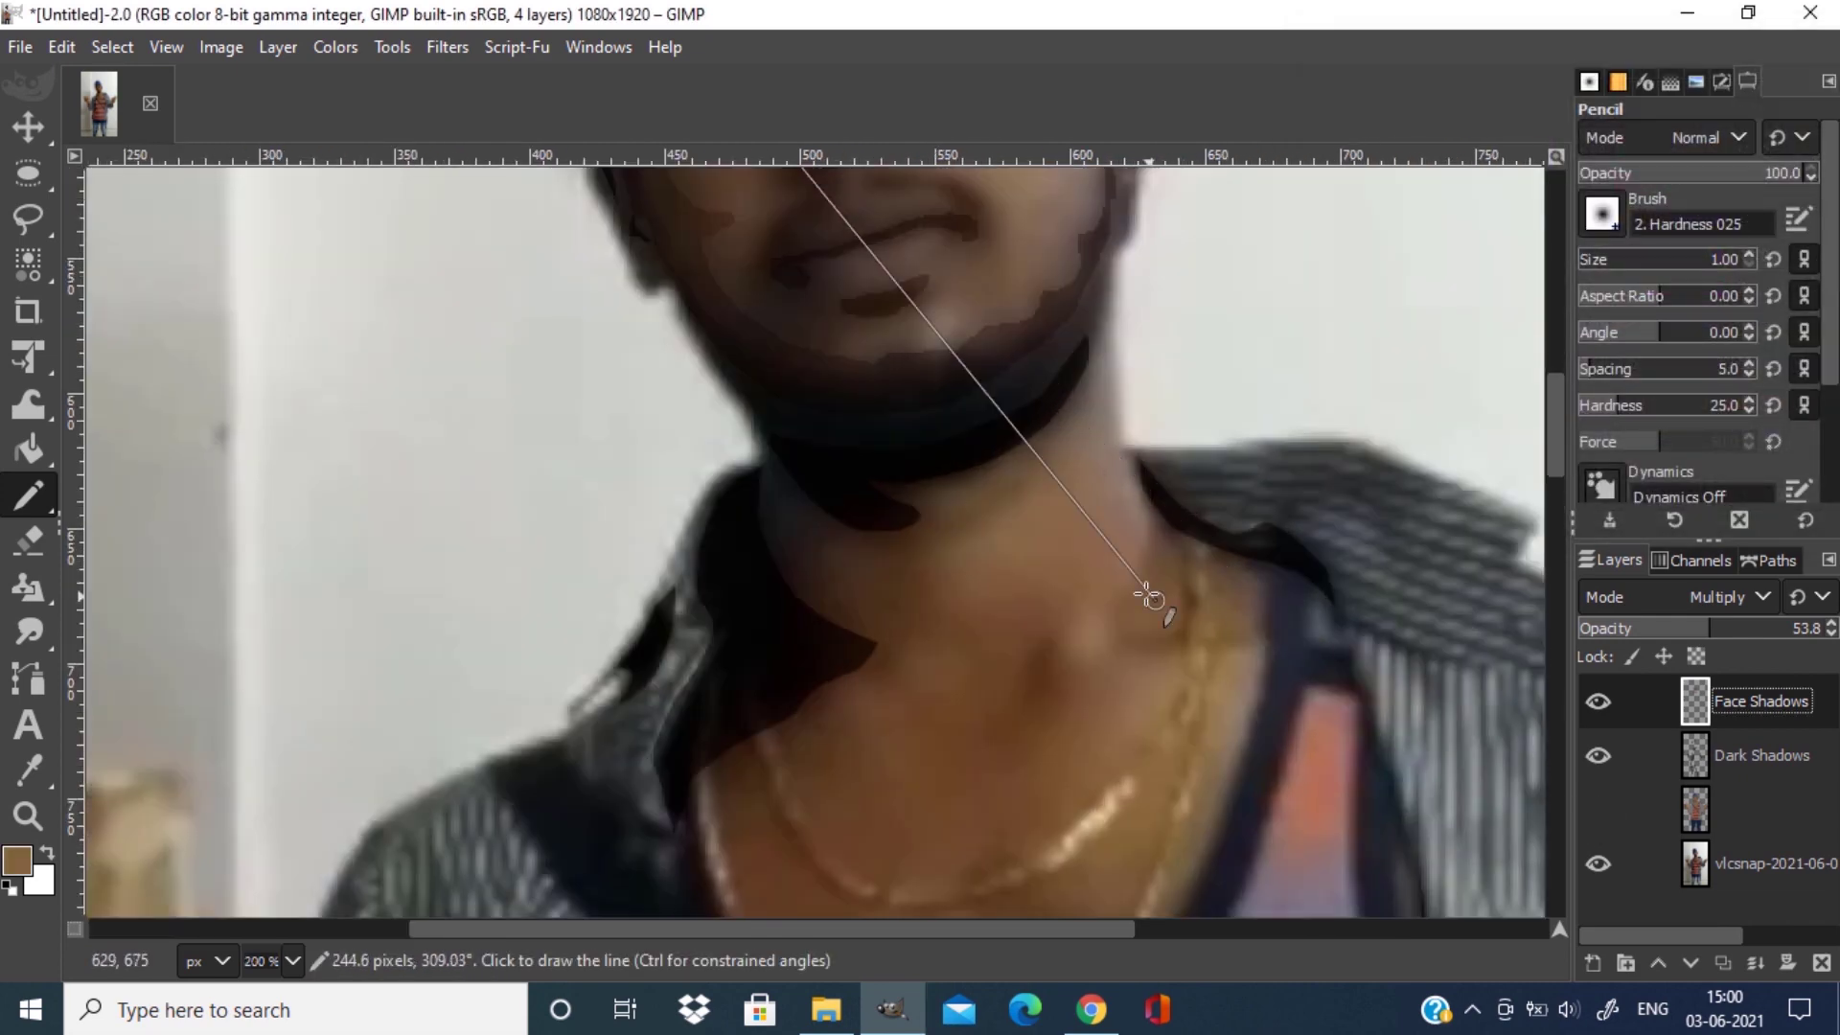
{"action": "key", "text": "bracketright"}
{"action": "key", "text": "bracketright"}
{"action": "key", "text": "bracketright"}
{"action": "key", "text": "bracketright"}
{"action": "mouse_move", "coordinate": [572, 434]}
{"action": "left_mouse_down"}
{"action": "mouse_move", "coordinate": [639, 504]}
{"action": "mouse_move", "coordinate": [699, 521]}
{"action": "left_mouse_up"}
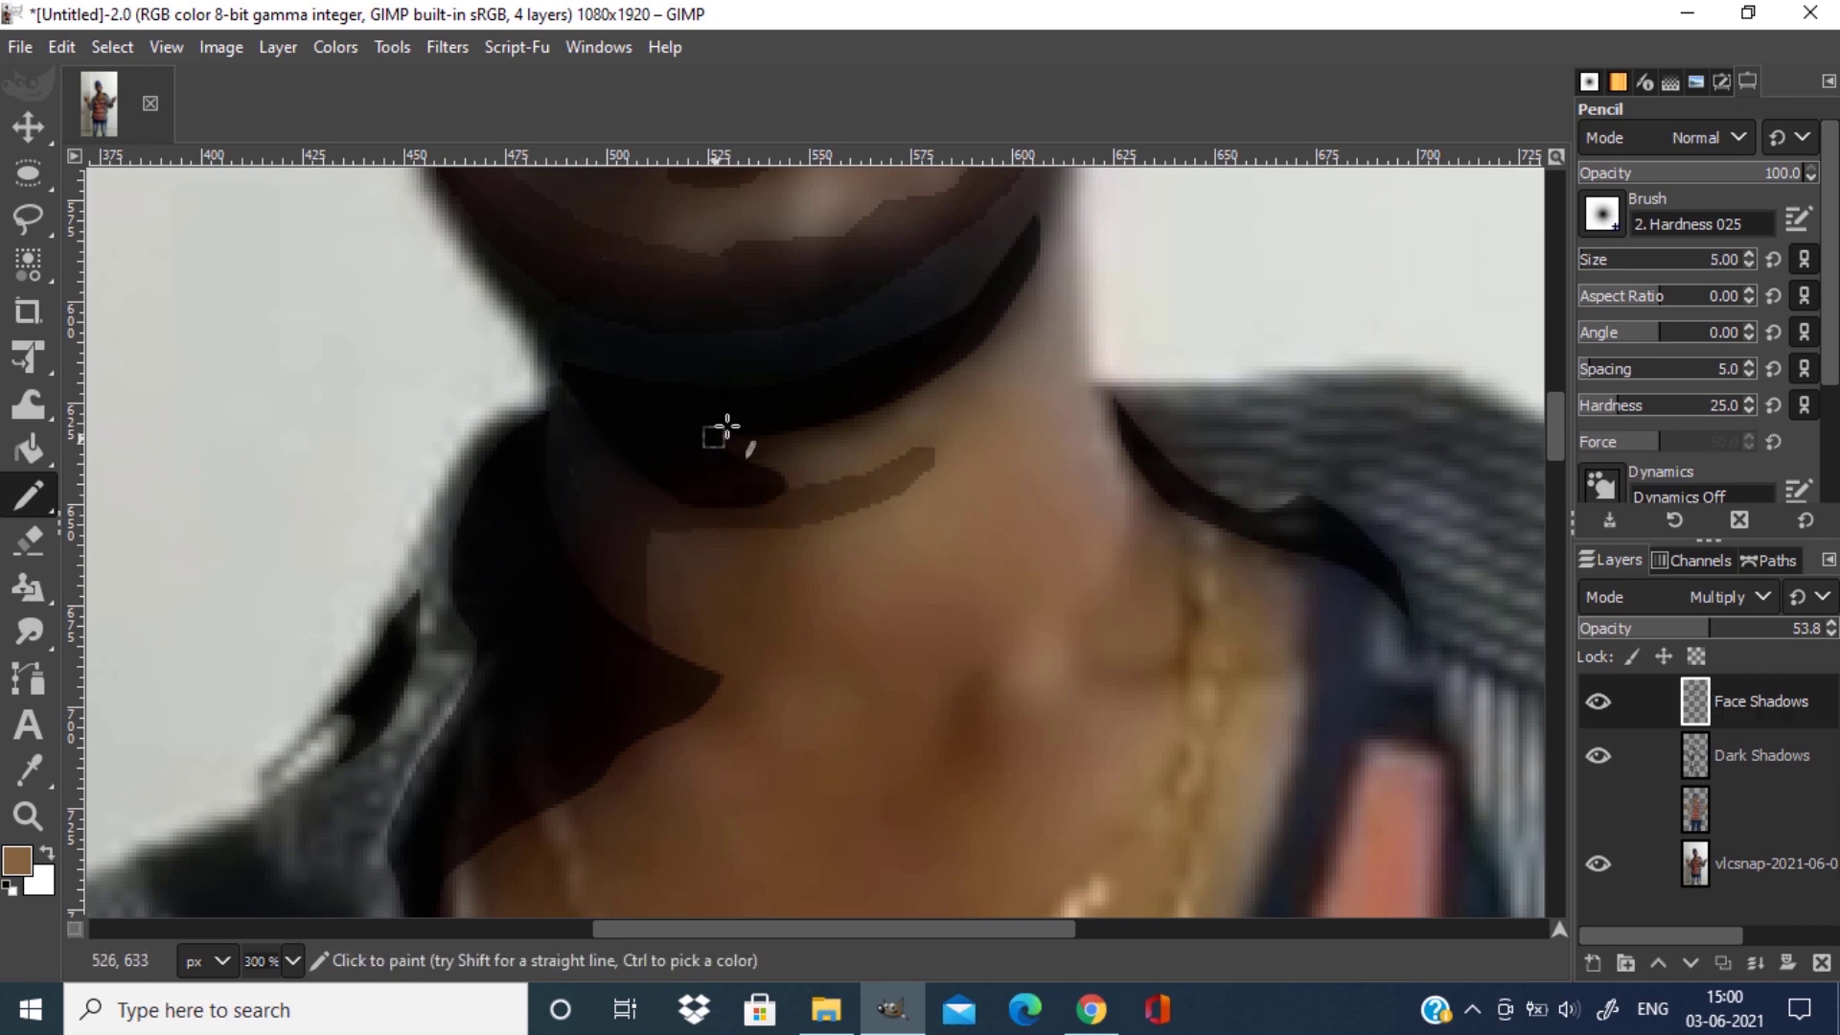
{"action": "scroll", "coordinate": [1150, 337], "scroll_direction": "down", "scroll_amount": 3}
Paint the shadows beside the collar, along the vest neckline, at the chest cleft and in the throat hollow, and reduce the pencil size to 4.
{"action": "left_click_drag", "start_coordinate": [1150, 336], "coordinate": [1288, 479]}
{"action": "scroll", "coordinate": [1054, 594], "scroll_direction": "down", "scroll_amount": 9}
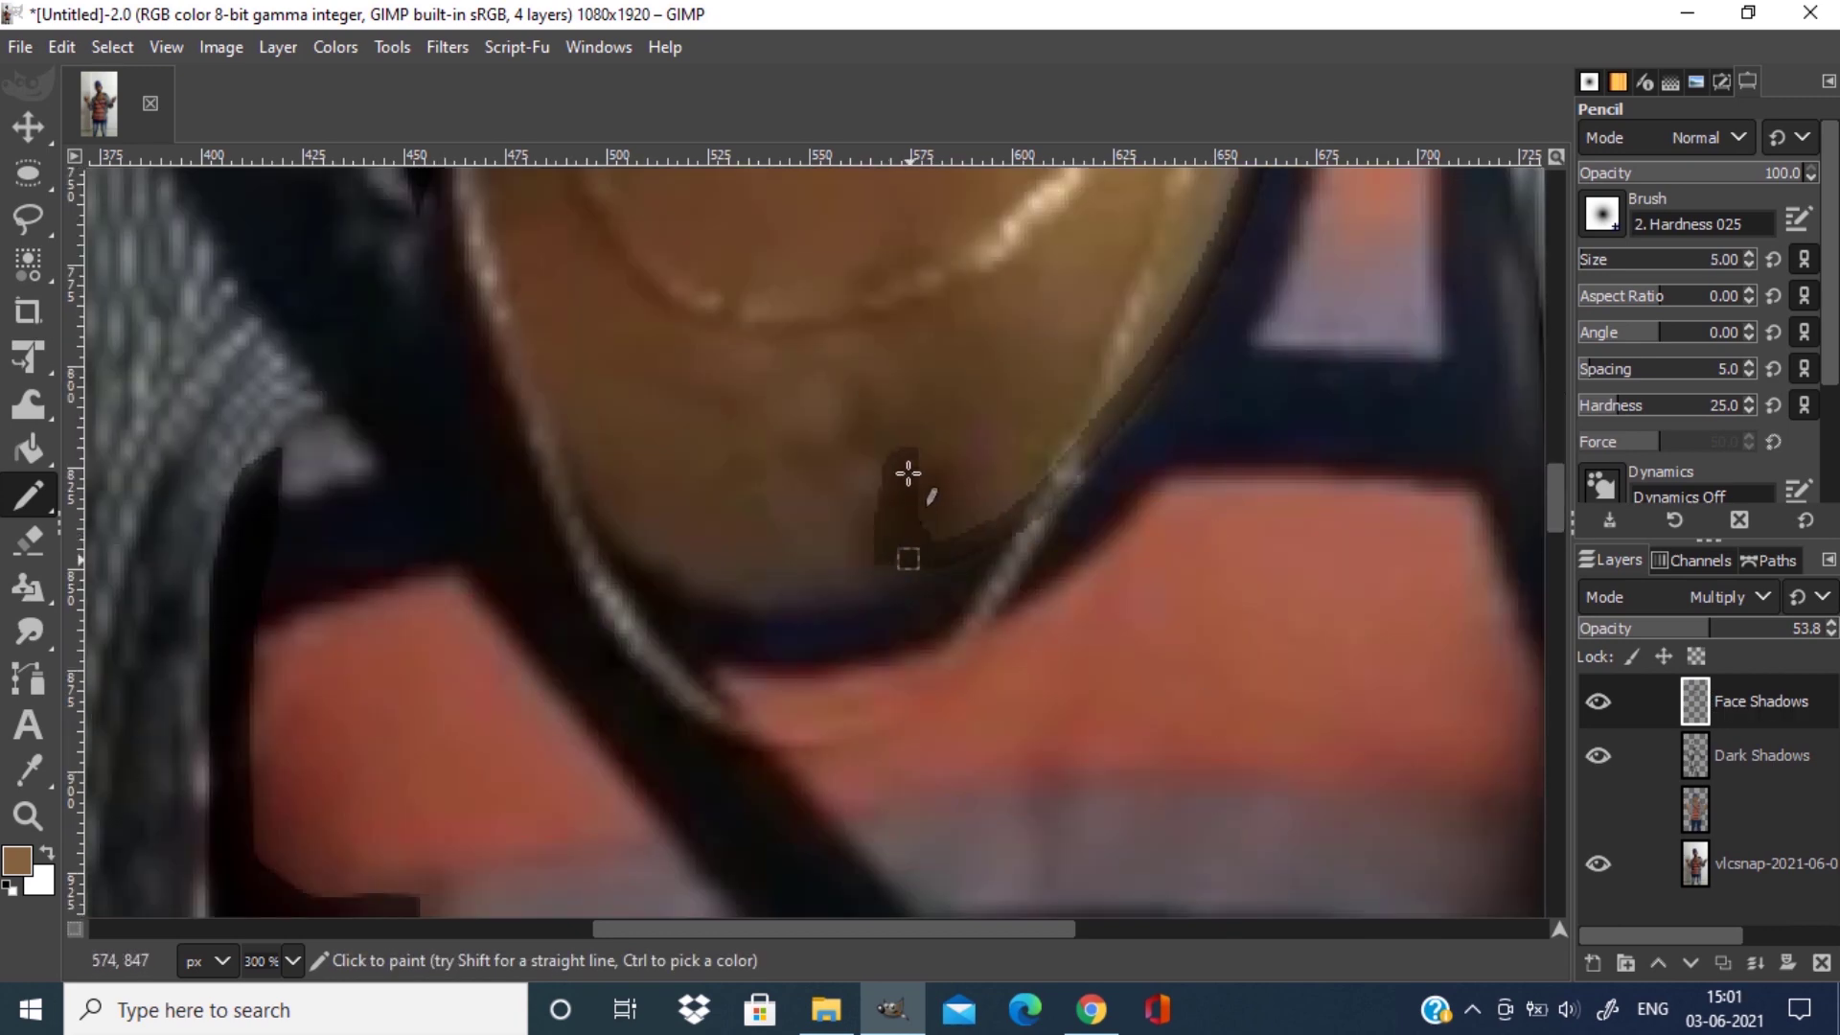
{"action": "scroll", "coordinate": [996, 661], "scroll_direction": "up", "scroll_amount": 12}
{"action": "left_click_drag", "start_coordinate": [1005, 663], "coordinate": [918, 775]}
{"action": "key", "text": "bracketleft"}
{"action": "scroll", "coordinate": [958, 728], "scroll_direction": "down", "scroll_amount": 7}
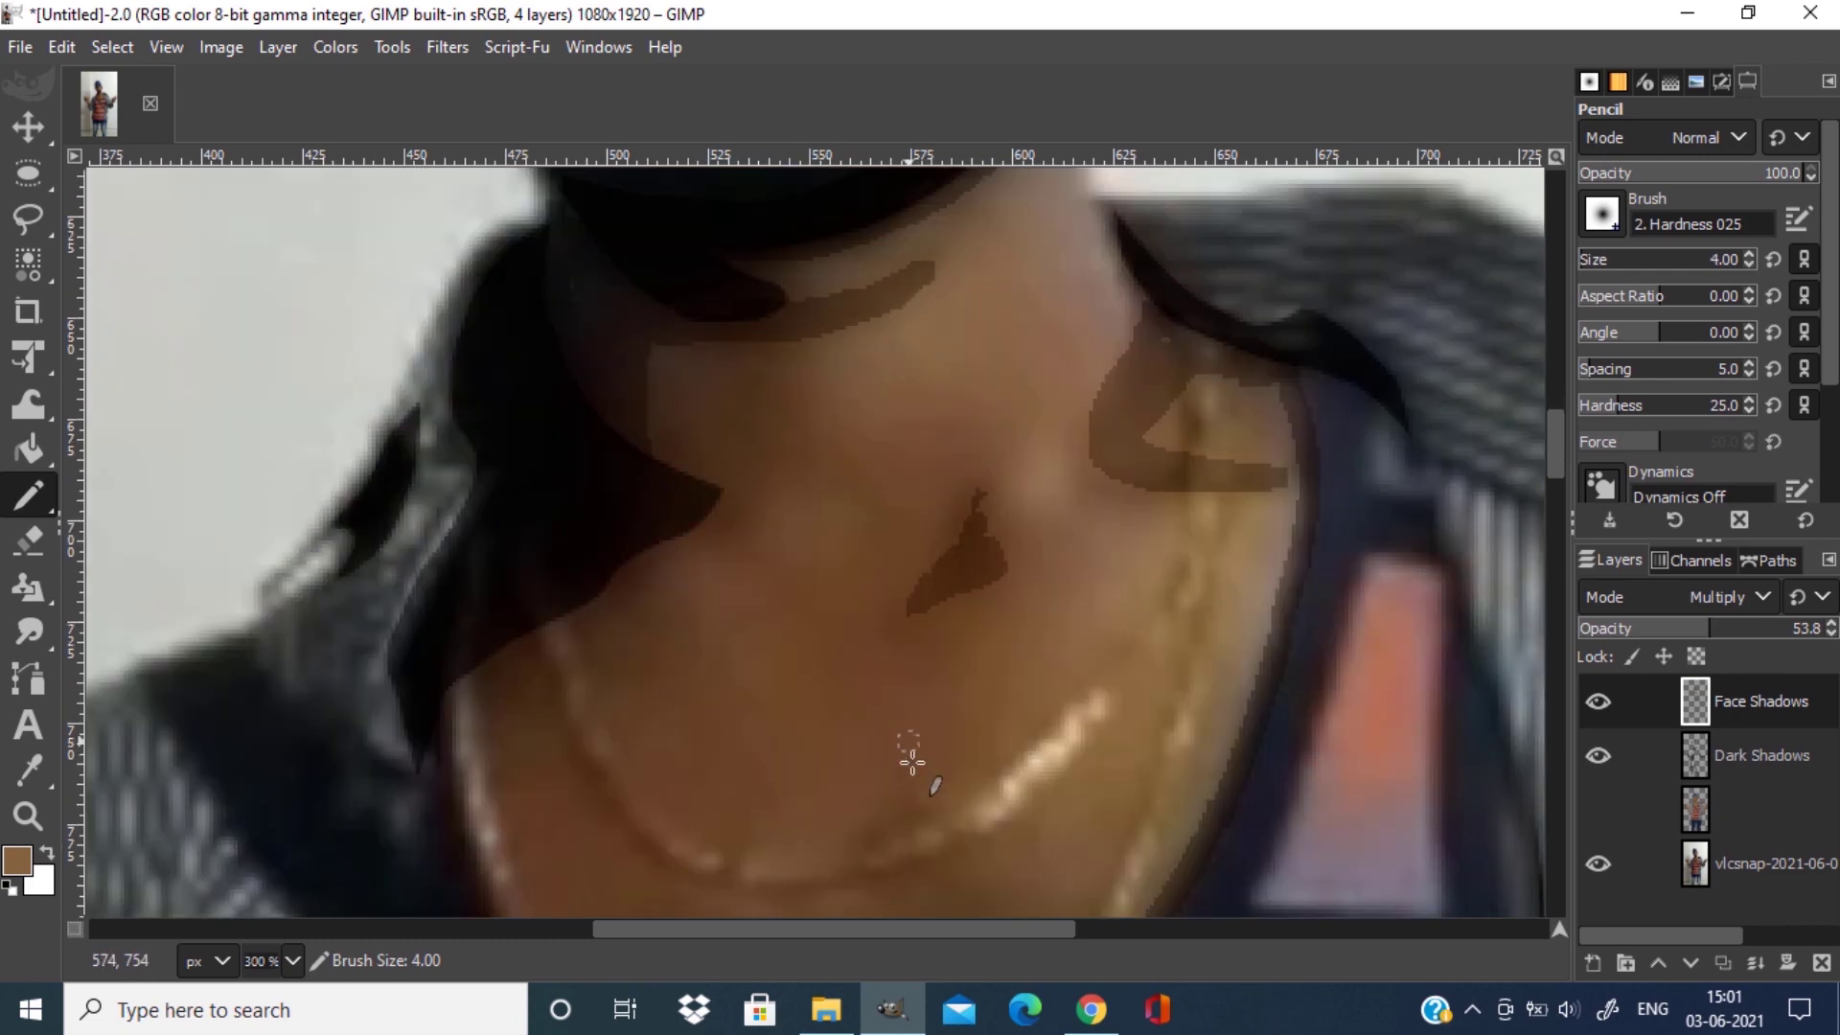
Show the flat-colour layer and fill in the outlined collarbone shadow beside the shirt collar with the size 4 pencil.
{"action": "left_click", "coordinate": [1600, 808]}
{"action": "scroll", "coordinate": [911, 709], "scroll_direction": "up", "scroll_amount": 7}
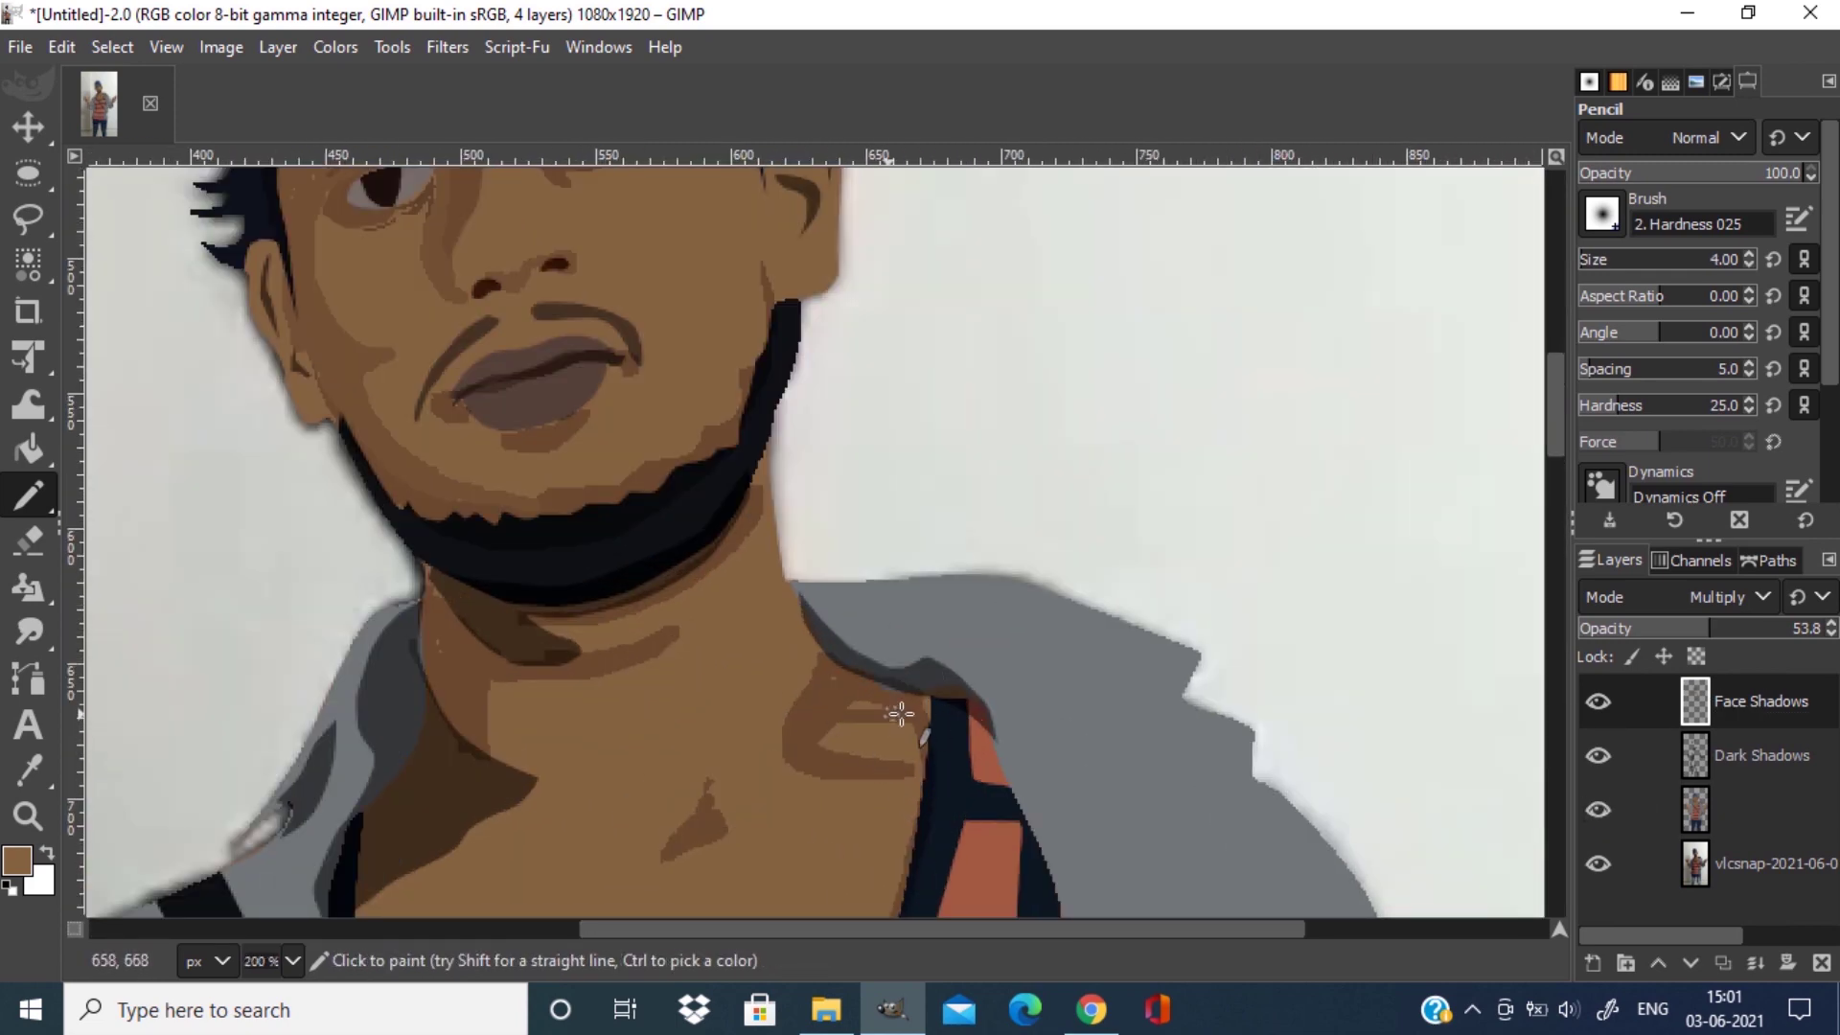
{"action": "mouse_move", "coordinate": [901, 713]}
{"action": "left_mouse_down"}
{"action": "mouse_move", "coordinate": [886, 766]}
{"action": "mouse_move", "coordinate": [850, 684]}
{"action": "mouse_move", "coordinate": [883, 721]}
{"action": "left_mouse_up"}
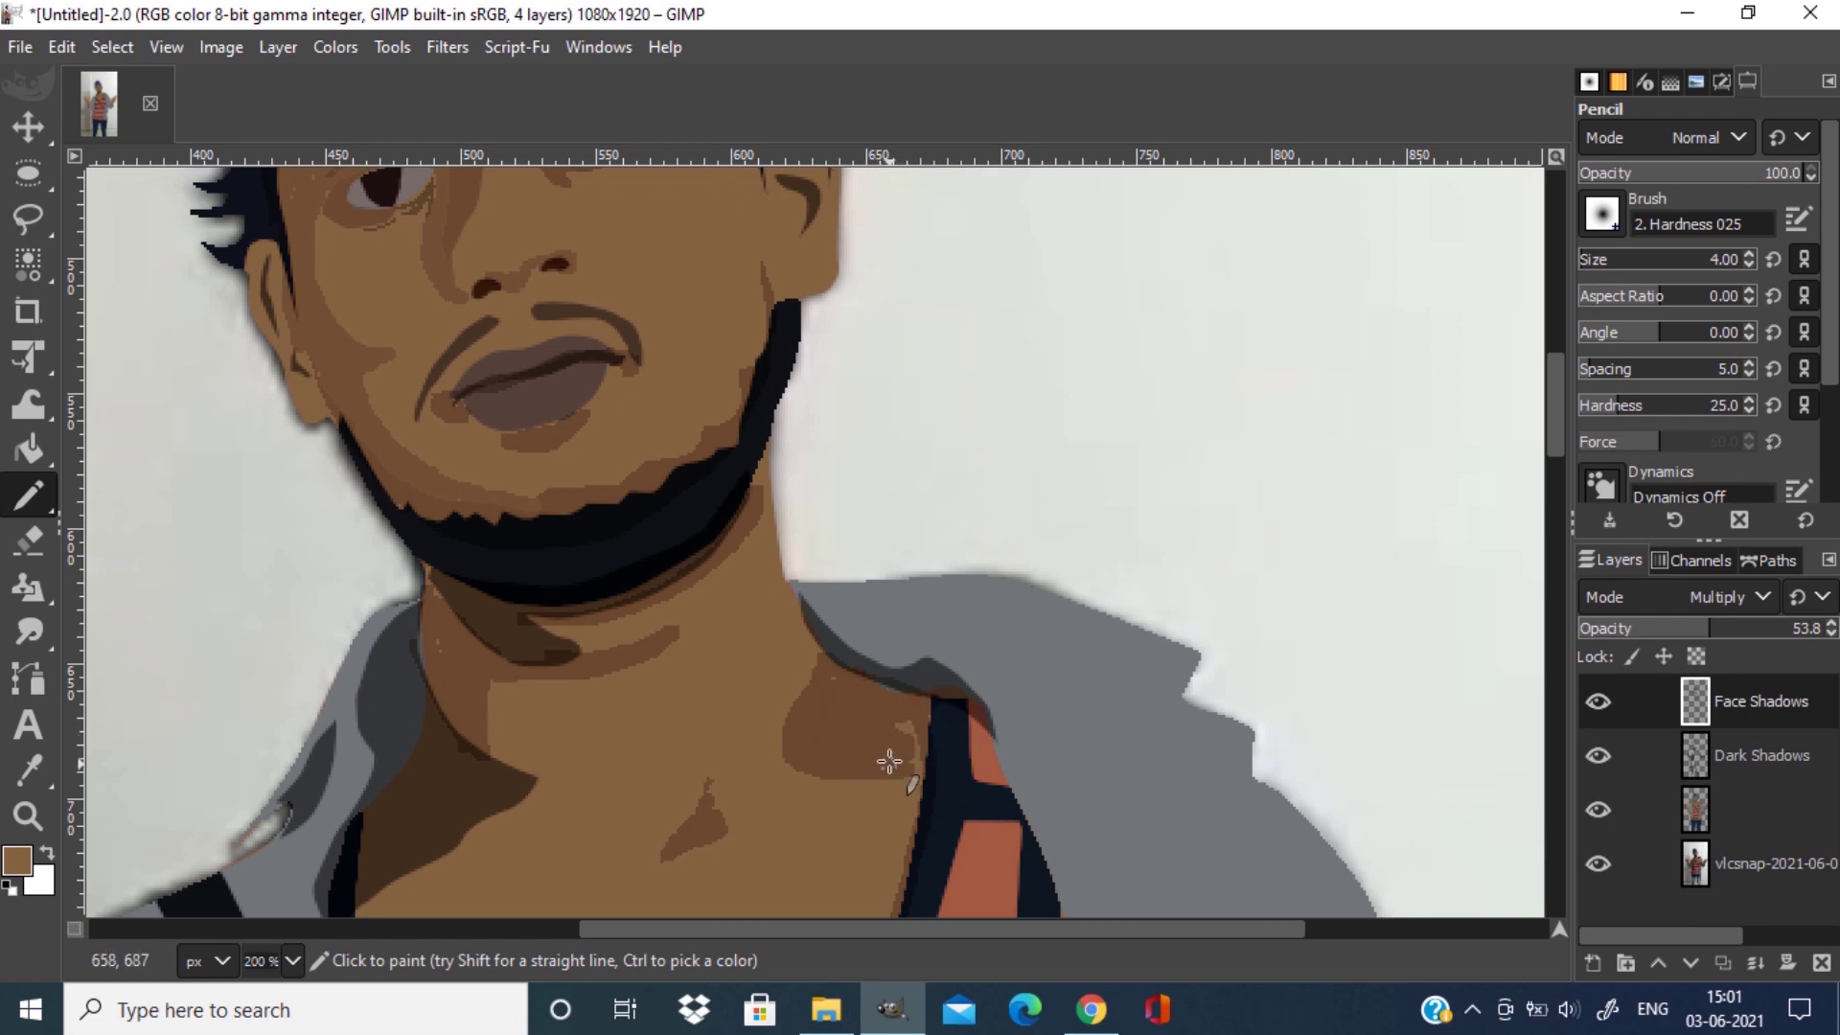
{"action": "scroll", "coordinate": [865, 701], "scroll_direction": "down", "scroll_amount": 5}
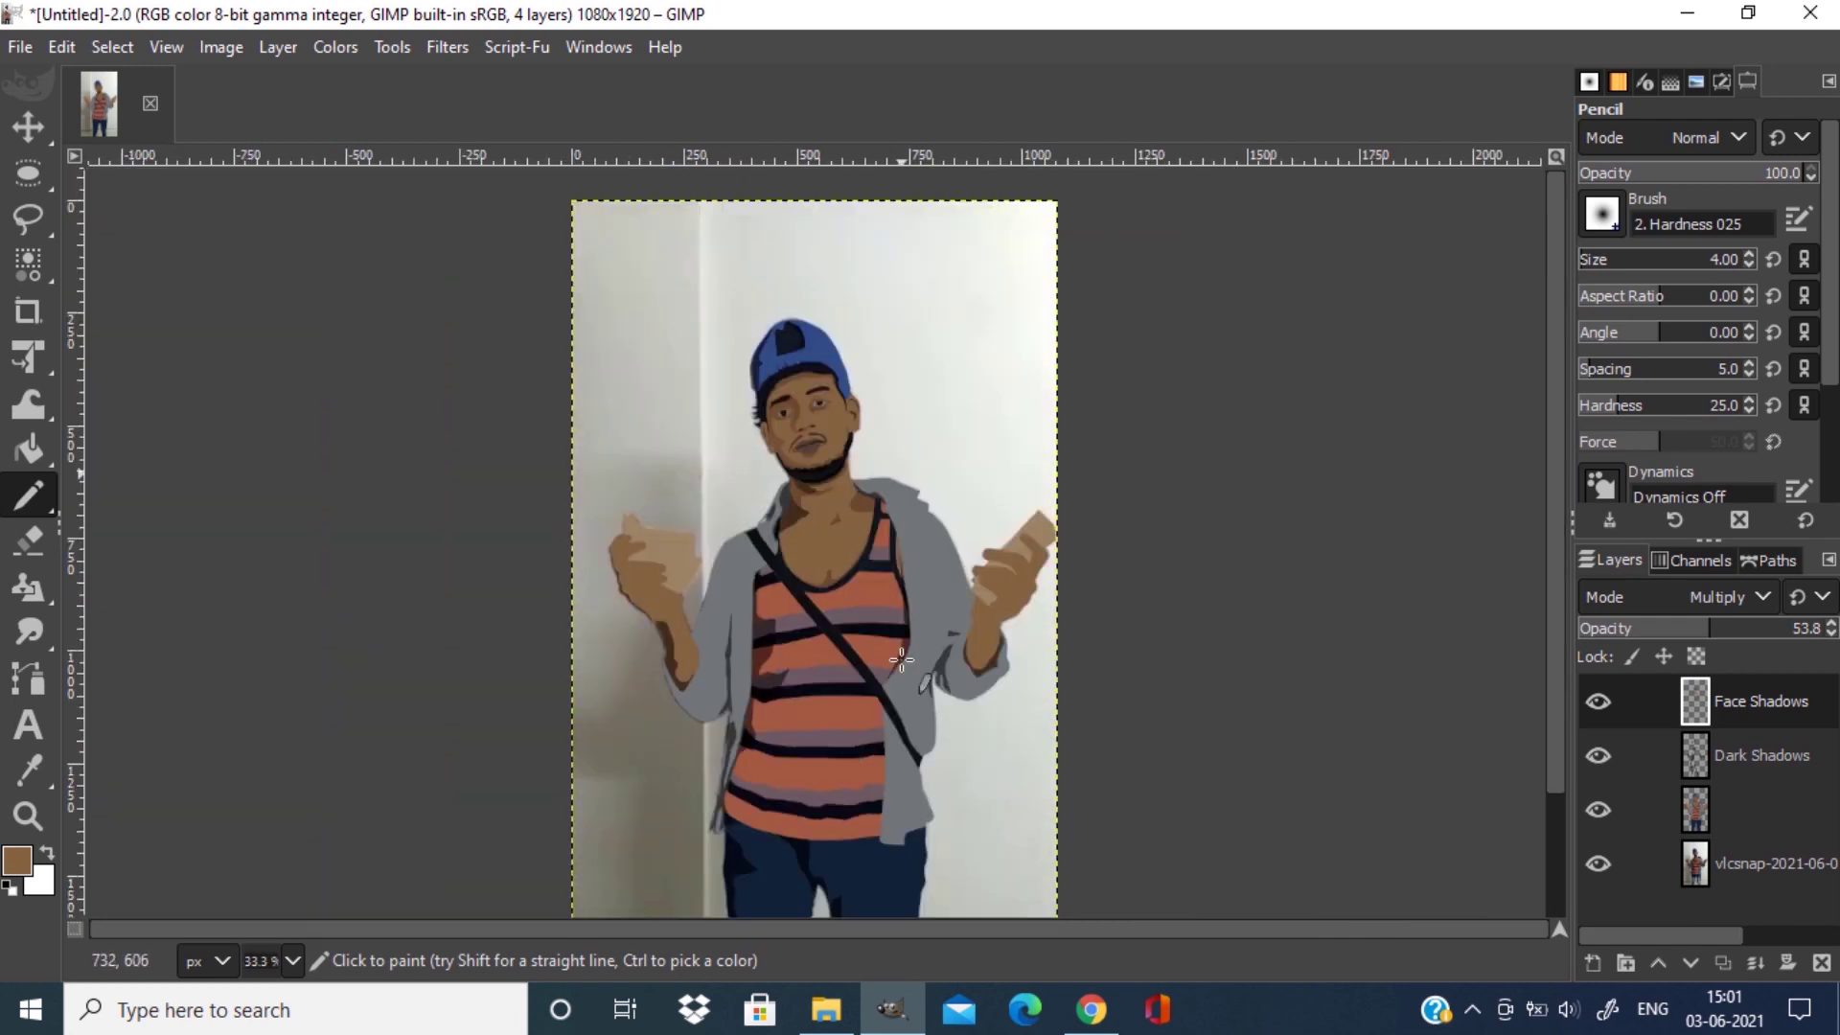
Hide the flat-colour layer and draw the finger crease shadows on both hands with the Pencil at sizes 4 and 2.
{"action": "left_click", "coordinate": [1599, 808]}
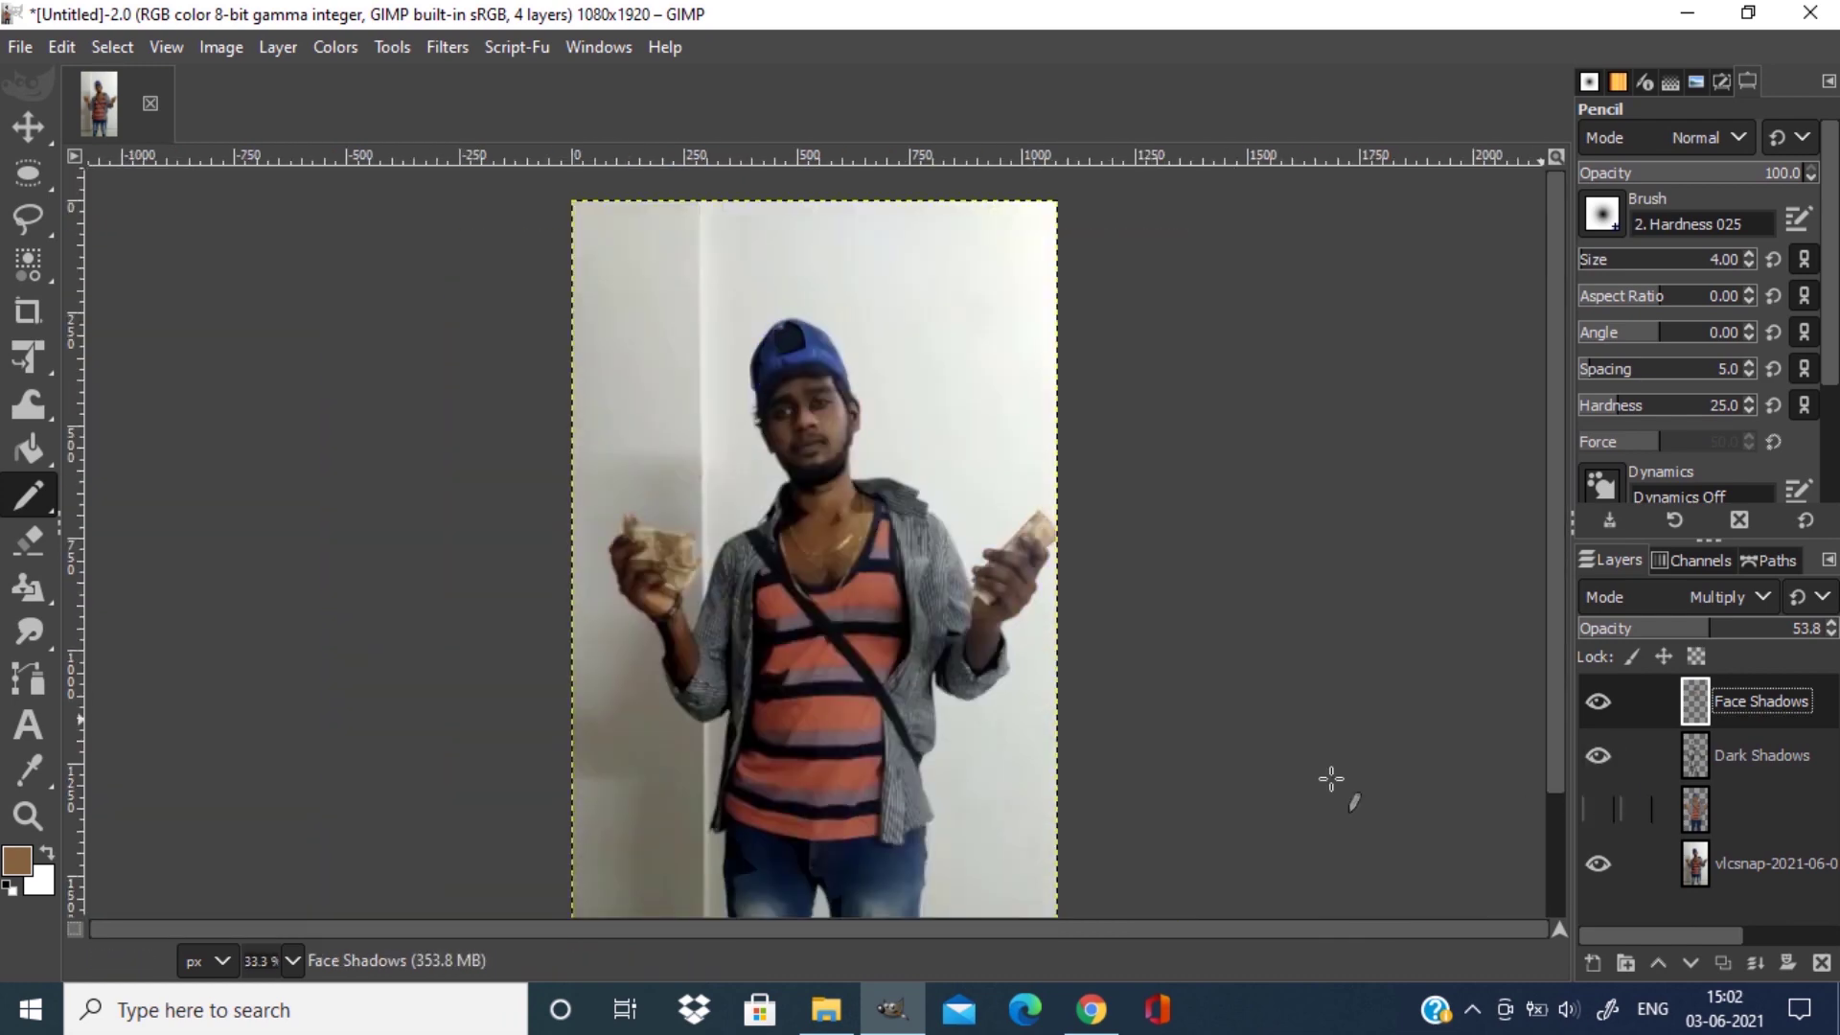
{"action": "scroll", "coordinate": [631, 655], "scroll_direction": "up", "scroll_amount": 6}
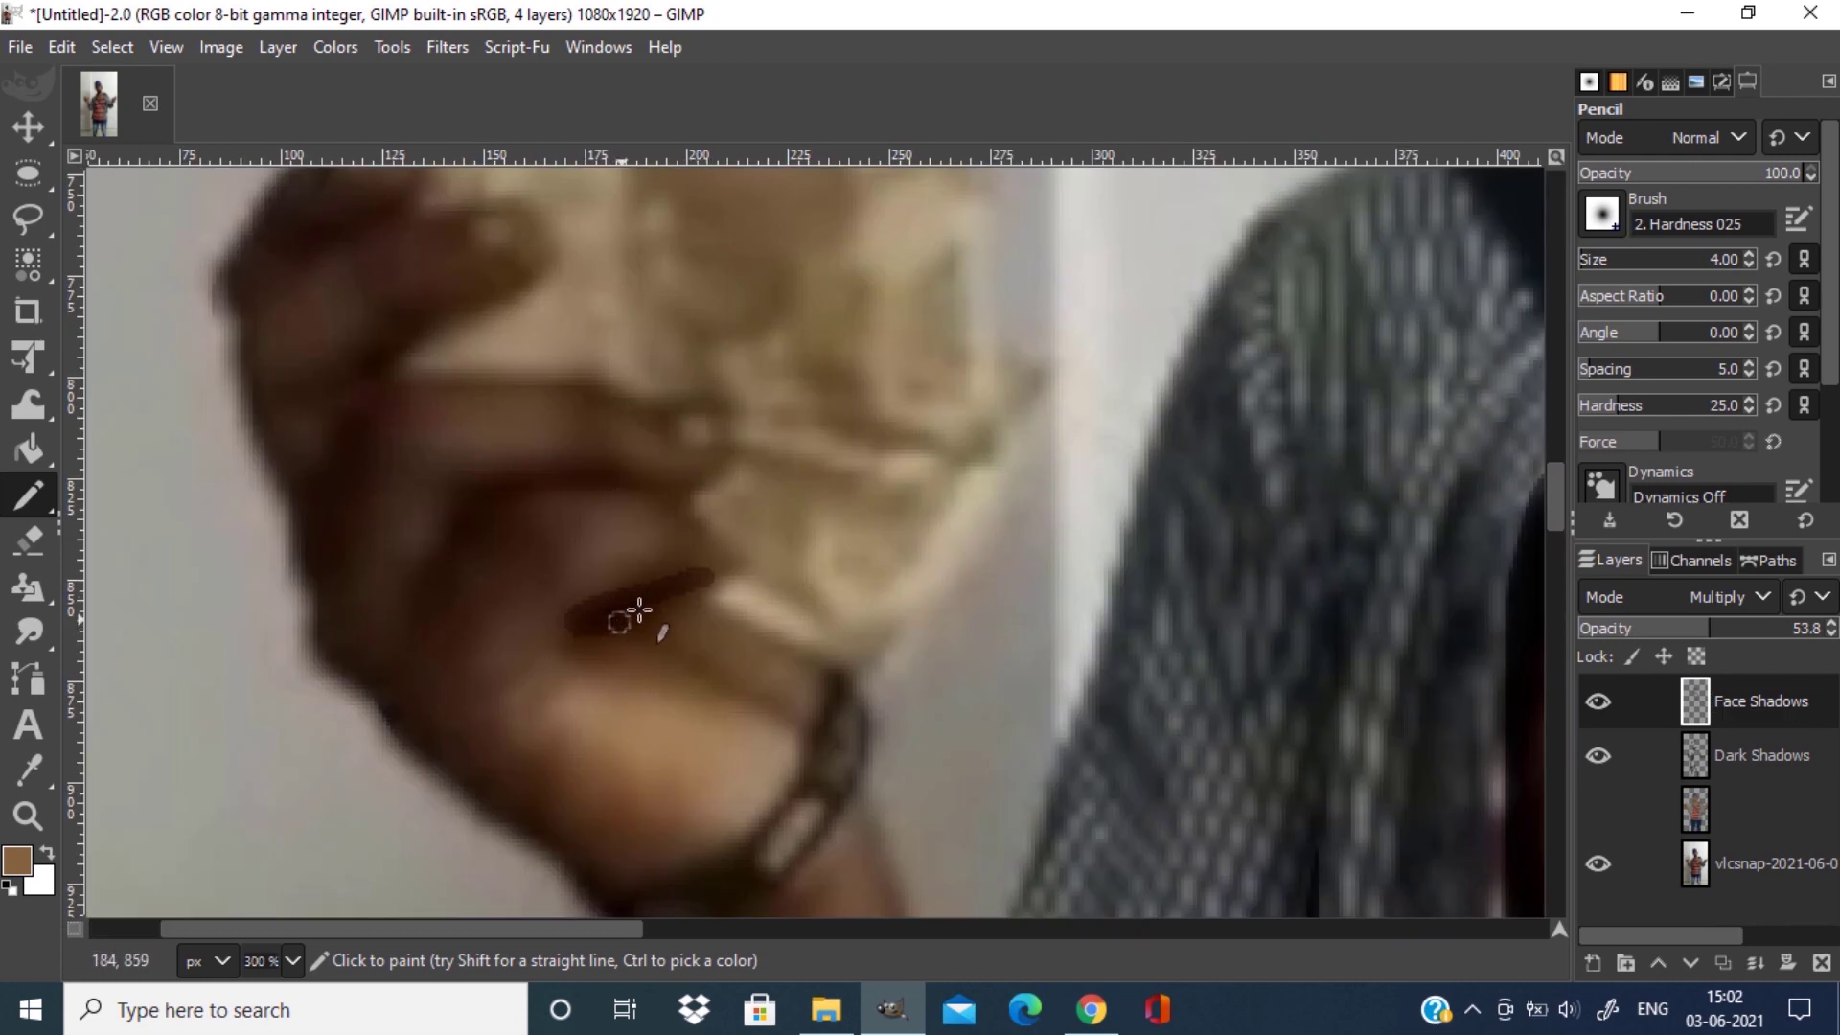
{"action": "scroll", "coordinate": [709, 573], "scroll_direction": "down", "scroll_amount": 1}
{"action": "key", "text": "bracketleft"}
{"action": "key", "text": "bracketleft"}
{"action": "scroll", "coordinate": [464, 407], "scroll_direction": "down", "scroll_amount": 3}
{"action": "scroll", "coordinate": [1232, 562], "scroll_direction": "up", "scroll_amount": 3}
{"action": "left_click_drag", "start_coordinate": [902, 575], "coordinate": [1212, 697]}
{"action": "scroll", "coordinate": [1213, 513], "scroll_direction": "down", "scroll_amount": 1}
{"action": "scroll", "coordinate": [1265, 645], "scroll_direction": "down", "scroll_amount": 2}
{"action": "scroll", "coordinate": [863, 527], "scroll_direction": "left", "scroll_amount": 10}
{"action": "scroll", "coordinate": [517, 401], "scroll_direction": "down", "scroll_amount": 3}
{"action": "scroll", "coordinate": [1006, 595], "scroll_direction": "up", "scroll_amount": 5}
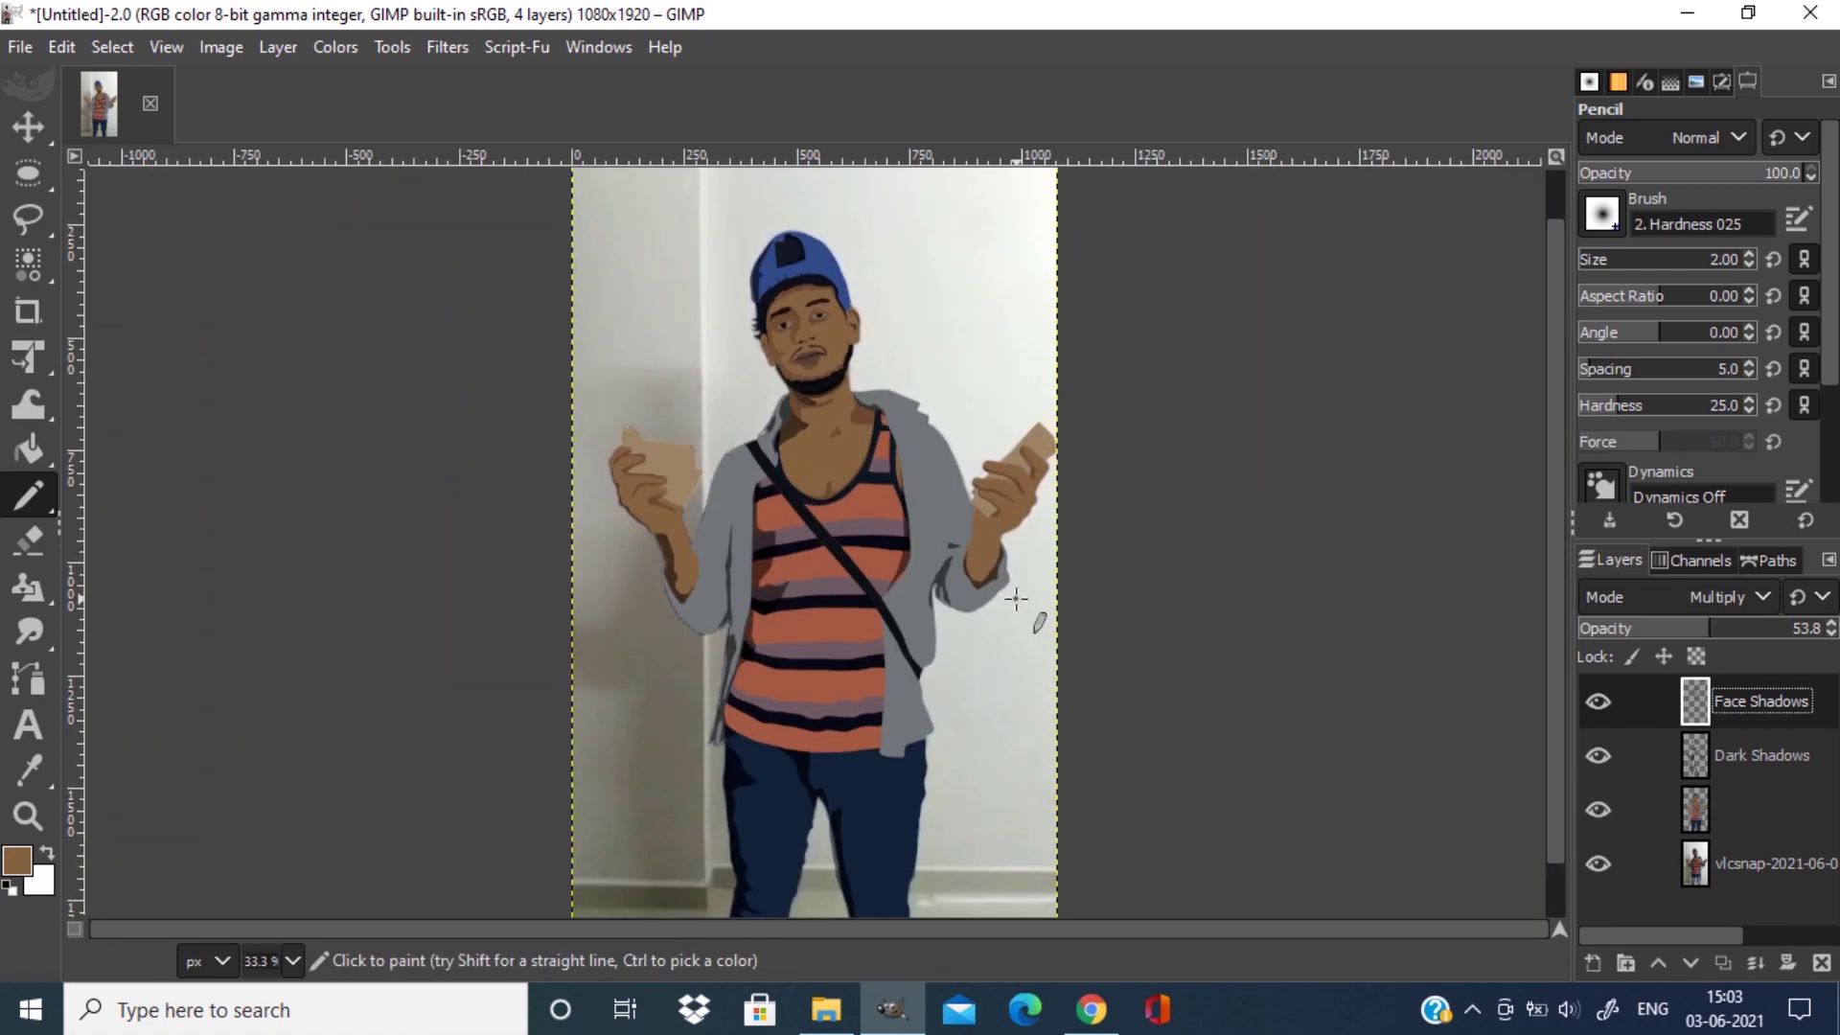
Hide the Dark Shadows and flat-colour layers and paint shadows on the hand, wrist and forearm holding the crumpled paper.
{"action": "left_click_drag", "start_coordinate": [602, 364], "coordinate": [686, 682]}
{"action": "scroll", "coordinate": [686, 682], "scroll_direction": "down", "scroll_amount": 7}
{"action": "key", "text": "shift+b"}
{"action": "left_click", "coordinate": [1597, 810]}
{"action": "left_click", "coordinate": [1597, 864]}
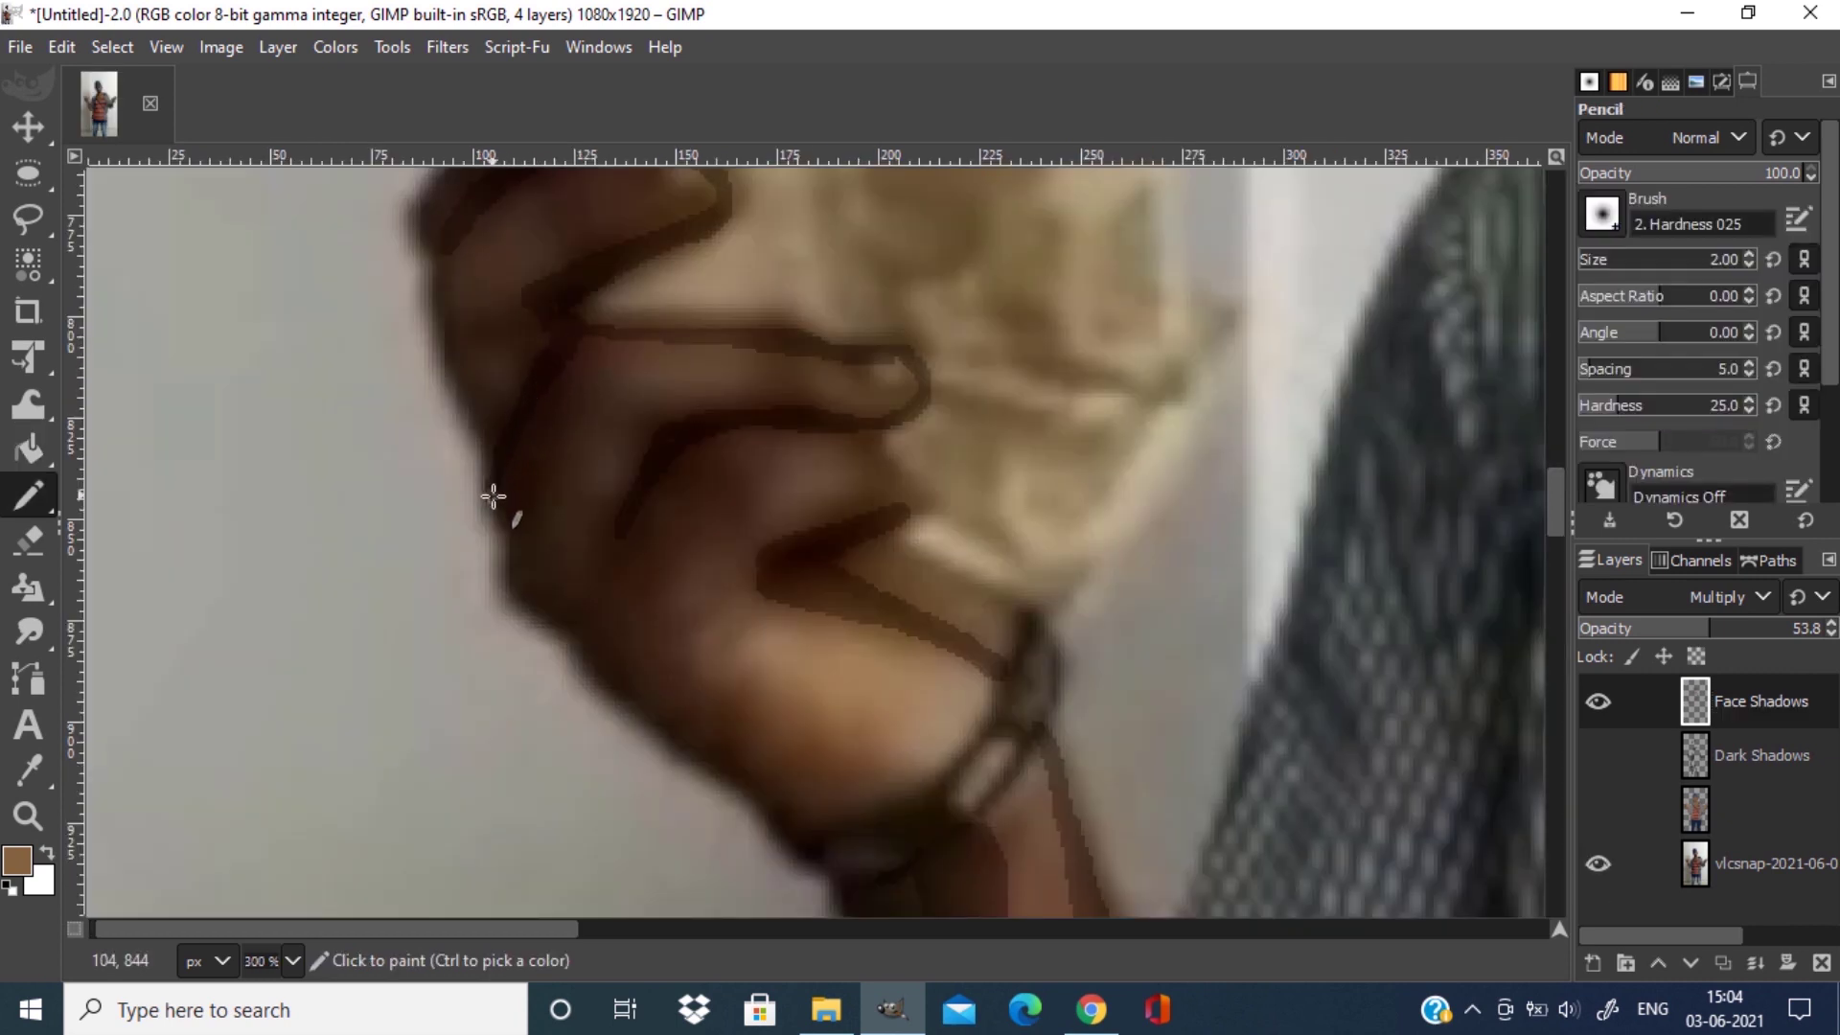
{"action": "mouse_move", "coordinate": [553, 407]}
{"action": "left_mouse_down"}
{"action": "mouse_move", "coordinate": [534, 584]}
{"action": "mouse_move", "coordinate": [542, 469]}
{"action": "mouse_move", "coordinate": [612, 663]}
{"action": "mouse_move", "coordinate": [925, 789]}
{"action": "left_mouse_up"}
{"action": "scroll", "coordinate": [844, 444], "scroll_direction": "down", "scroll_amount": 3}
{"action": "scroll", "coordinate": [710, 686], "scroll_direction": "up", "scroll_amount": 3}
{"action": "scroll", "coordinate": [708, 686], "scroll_direction": "up", "scroll_amount": 2}
{"action": "key", "text": "shift+b"}
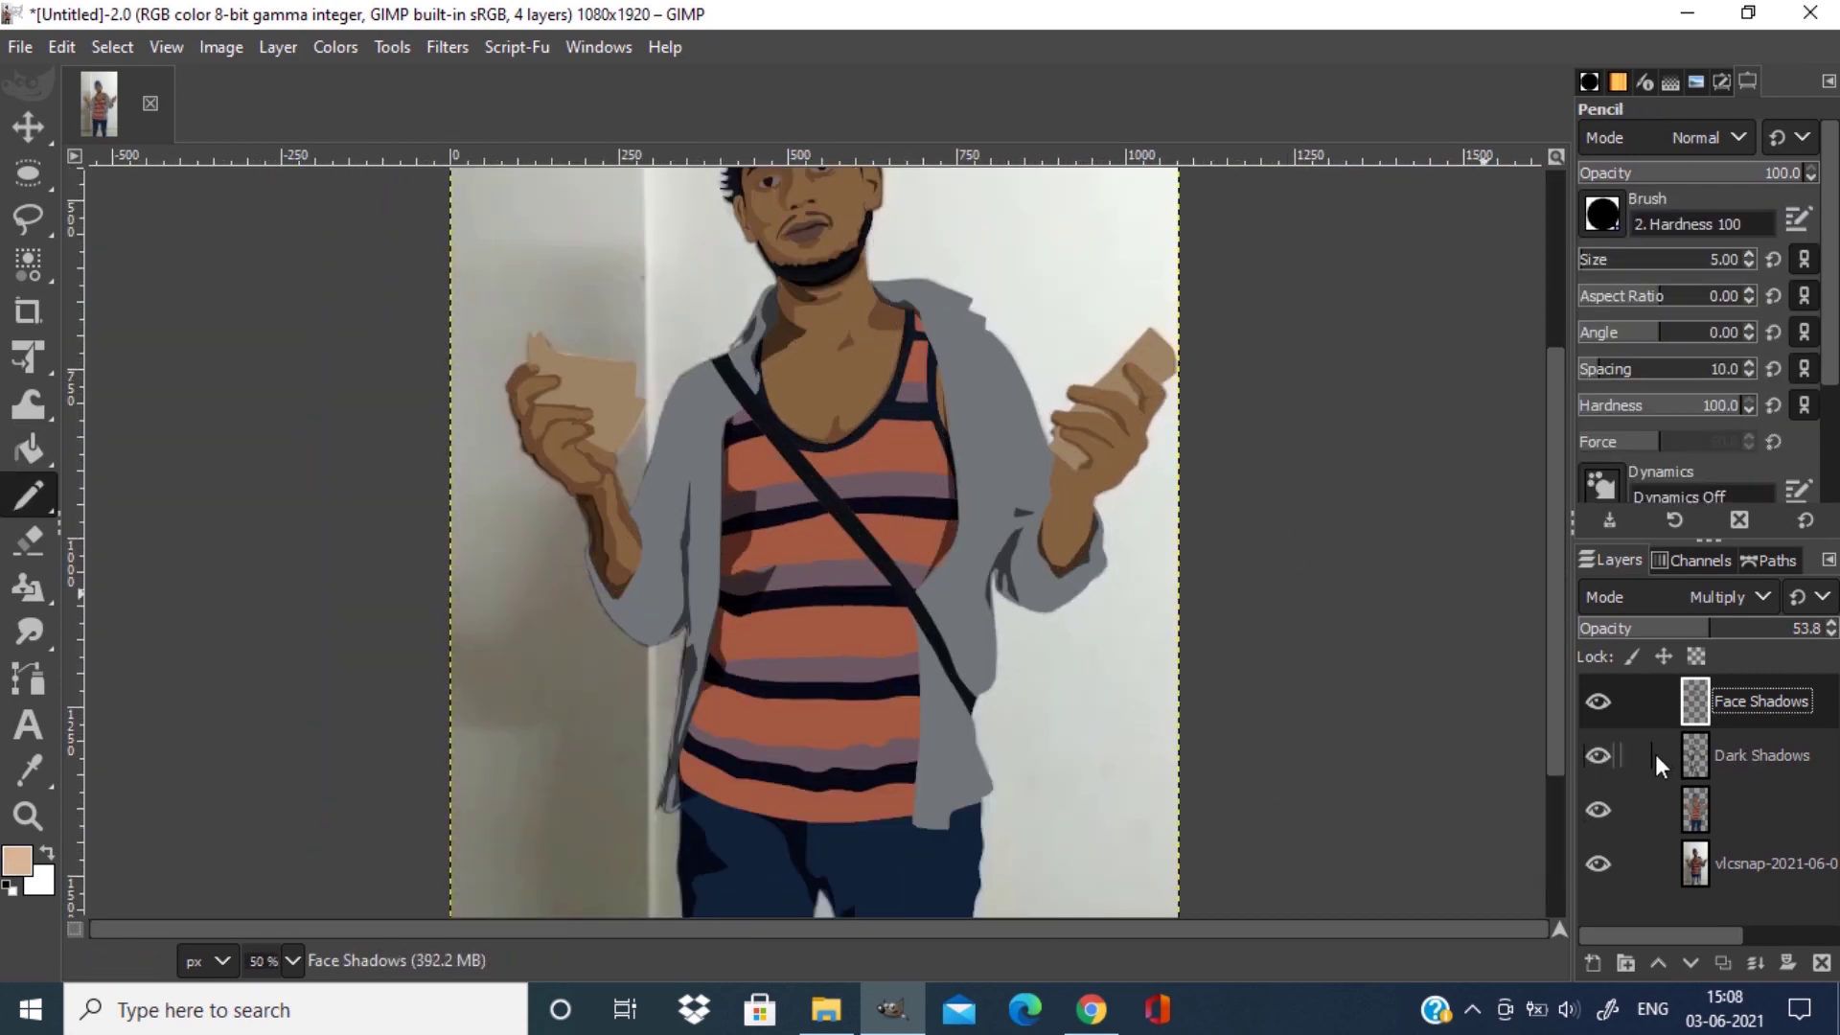
Hide the Dark Shadows and flat-colour layers and add a transparent layer named "Shirt Shadows".
{"action": "left_click_drag", "start_coordinate": [1608, 757], "coordinate": [1600, 797]}
{"action": "key", "text": "1"}
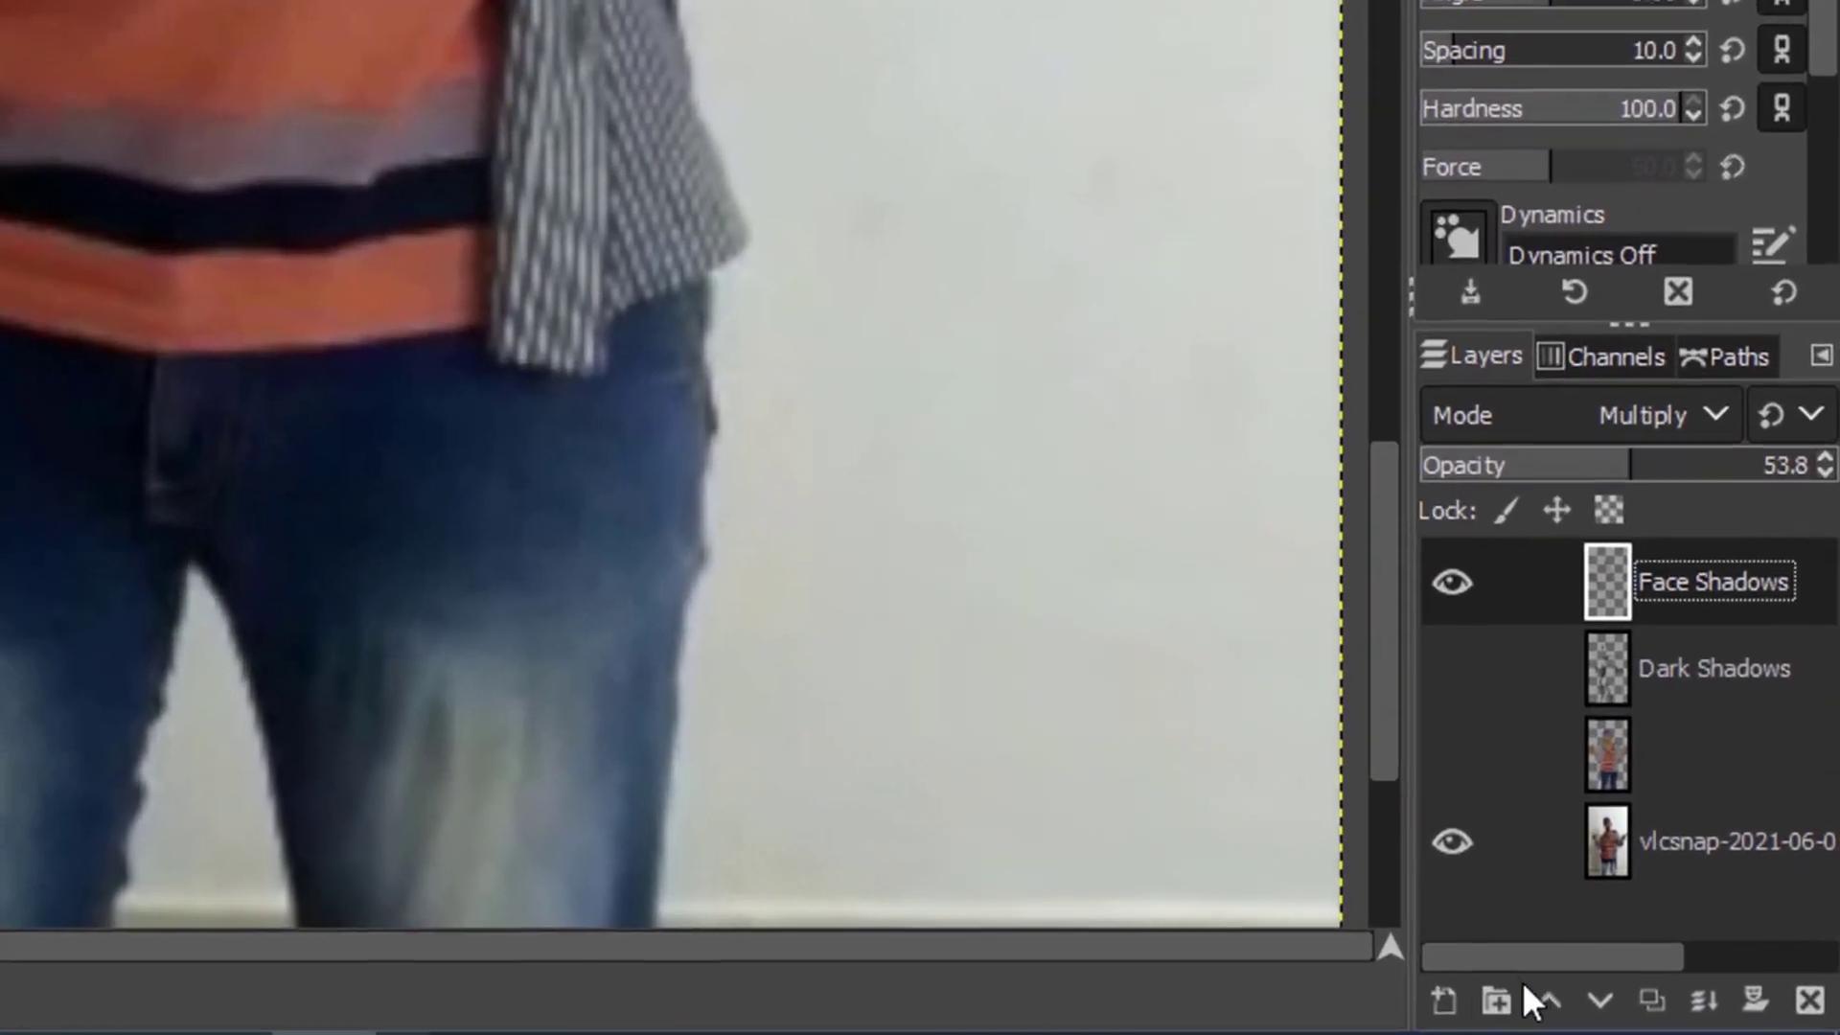
{"action": "left_click", "coordinate": [1463, 1002]}
{"action": "type", "text": "Shirt Shadows"}
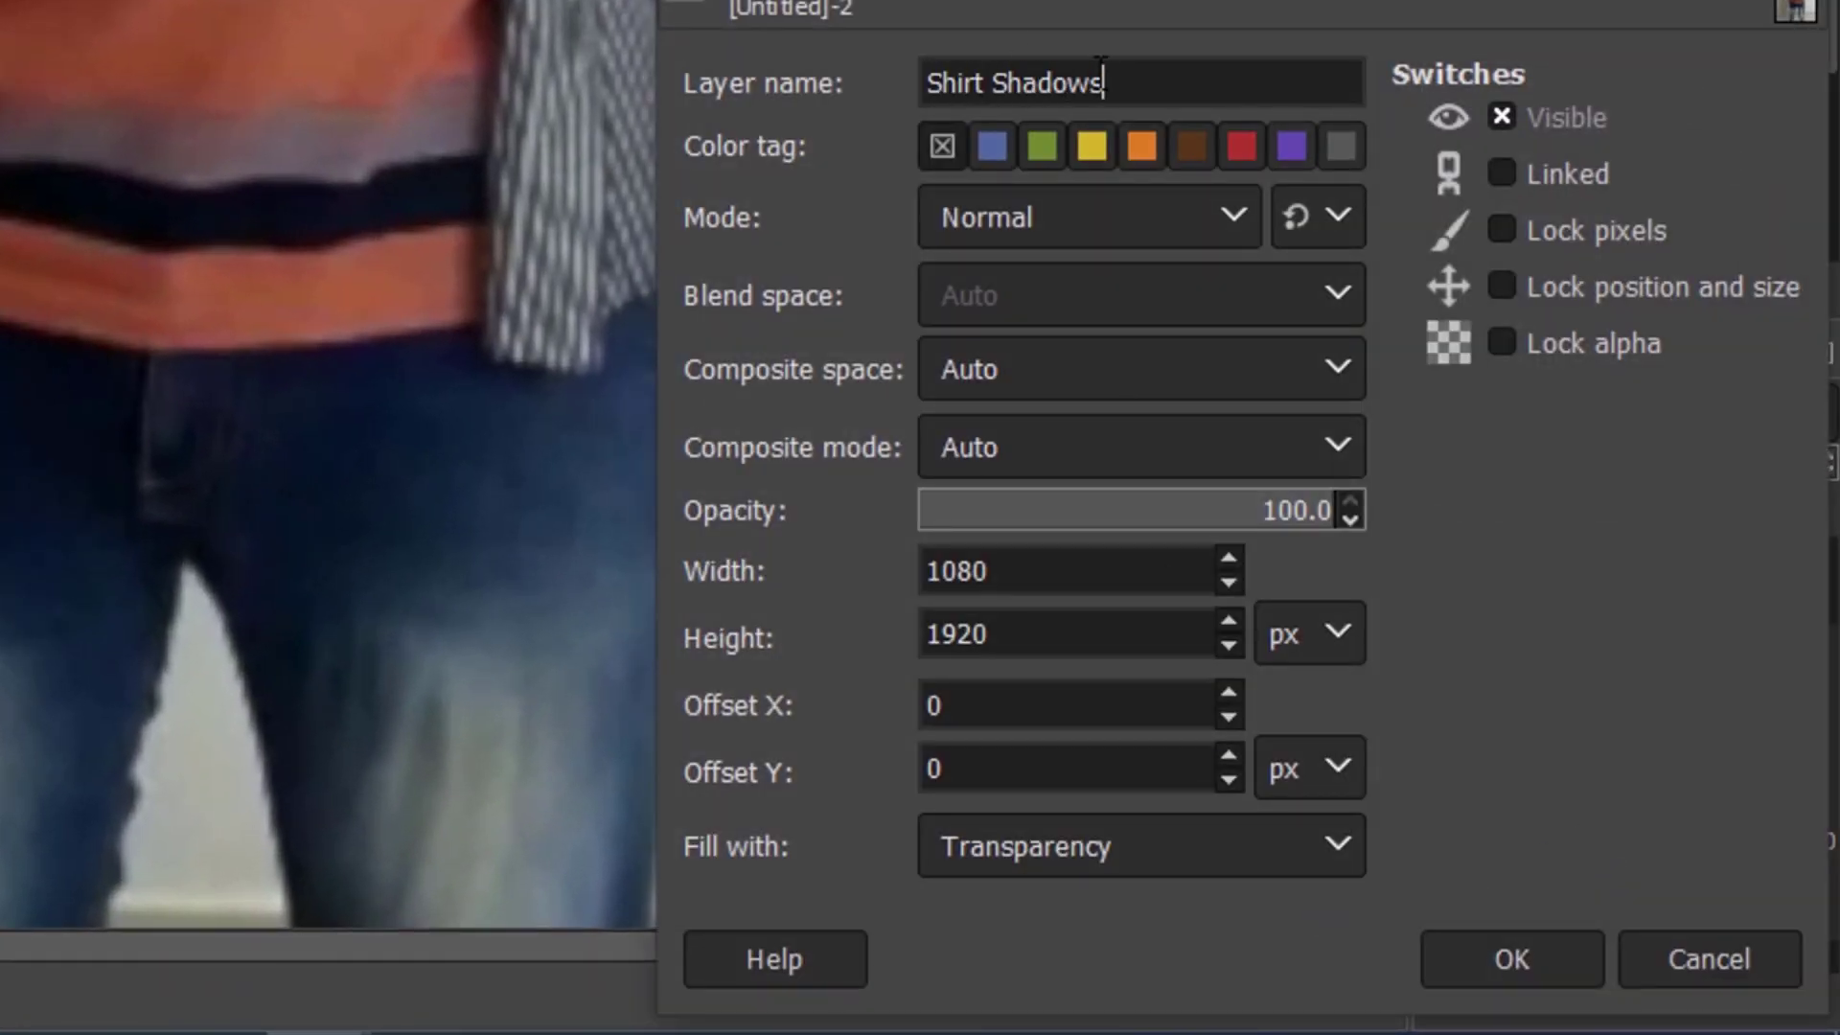
{"action": "left_click", "coordinate": [1511, 958]}
{"action": "scroll", "coordinate": [790, 622], "scroll_direction": "up", "scroll_amount": 8}
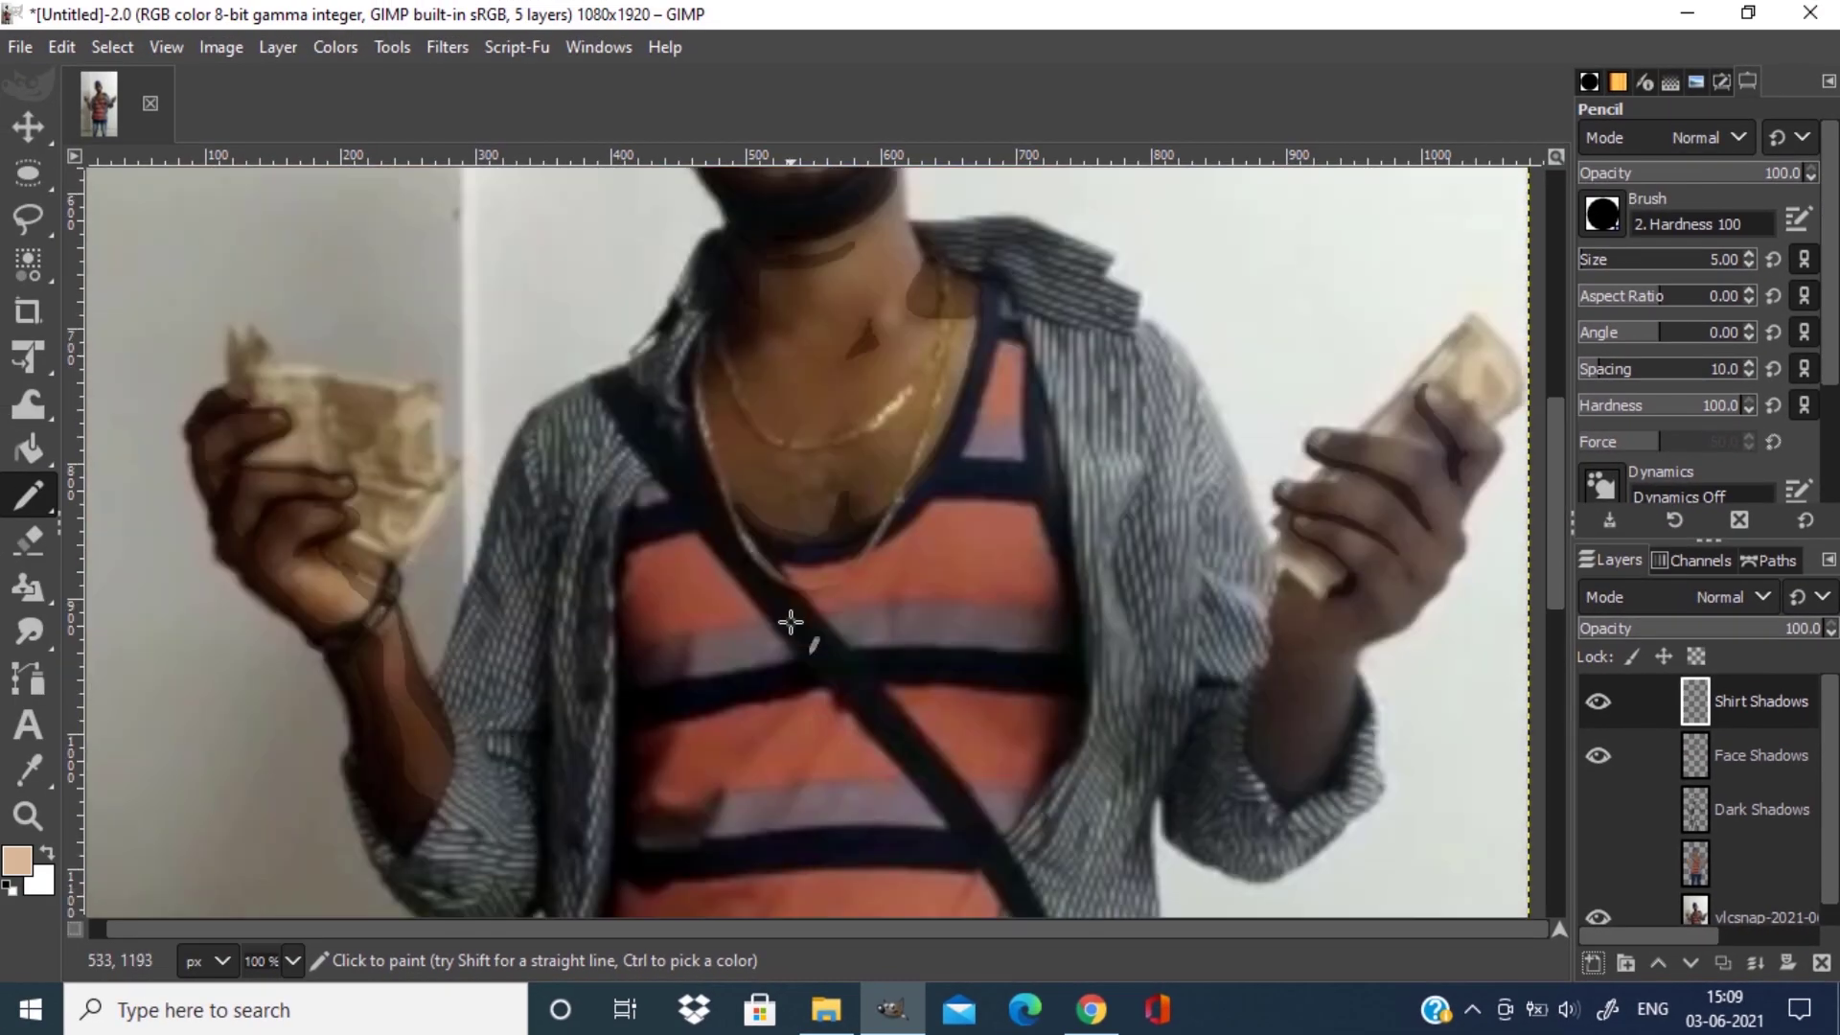
Set the foreground colour to black (000000) and draw a diagonal fold on the lower striped vest with a size 5 pencil.
{"action": "scroll", "coordinate": [790, 623], "scroll_direction": "down", "scroll_amount": 2}
{"action": "left_click", "coordinate": [16, 860]}
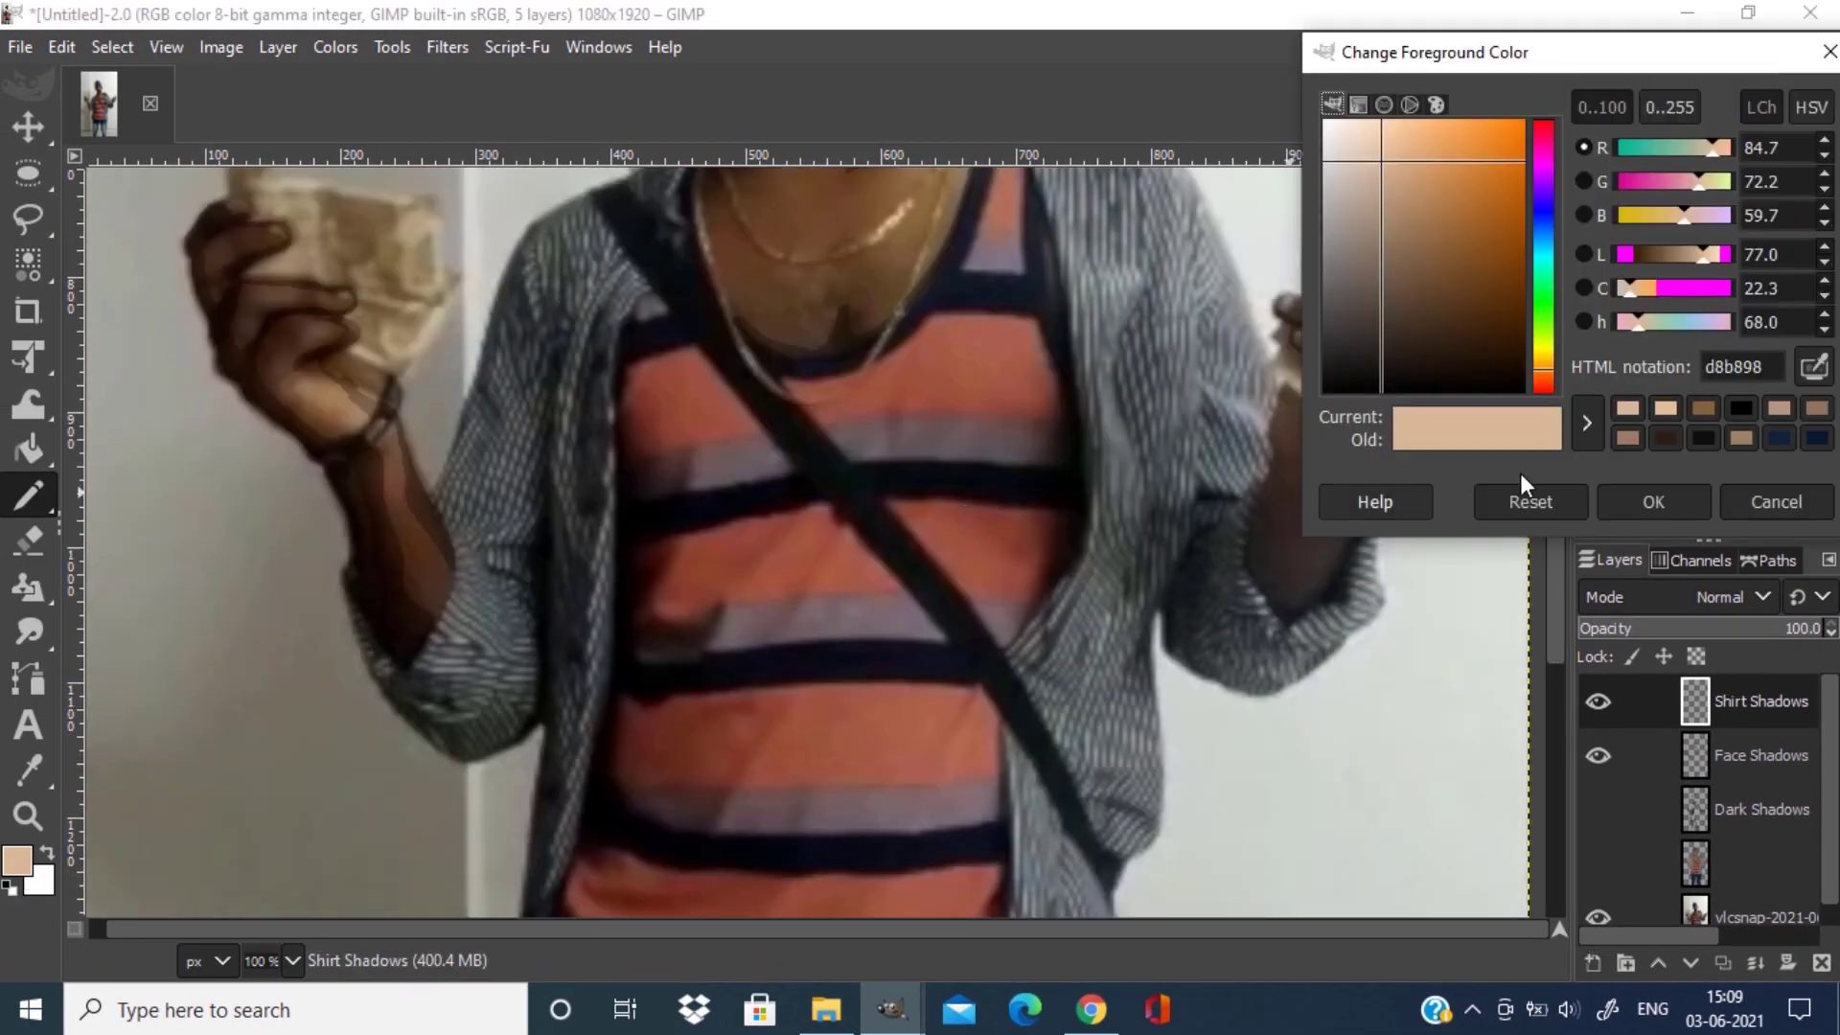
{"action": "left_click", "coordinate": [1326, 390]}
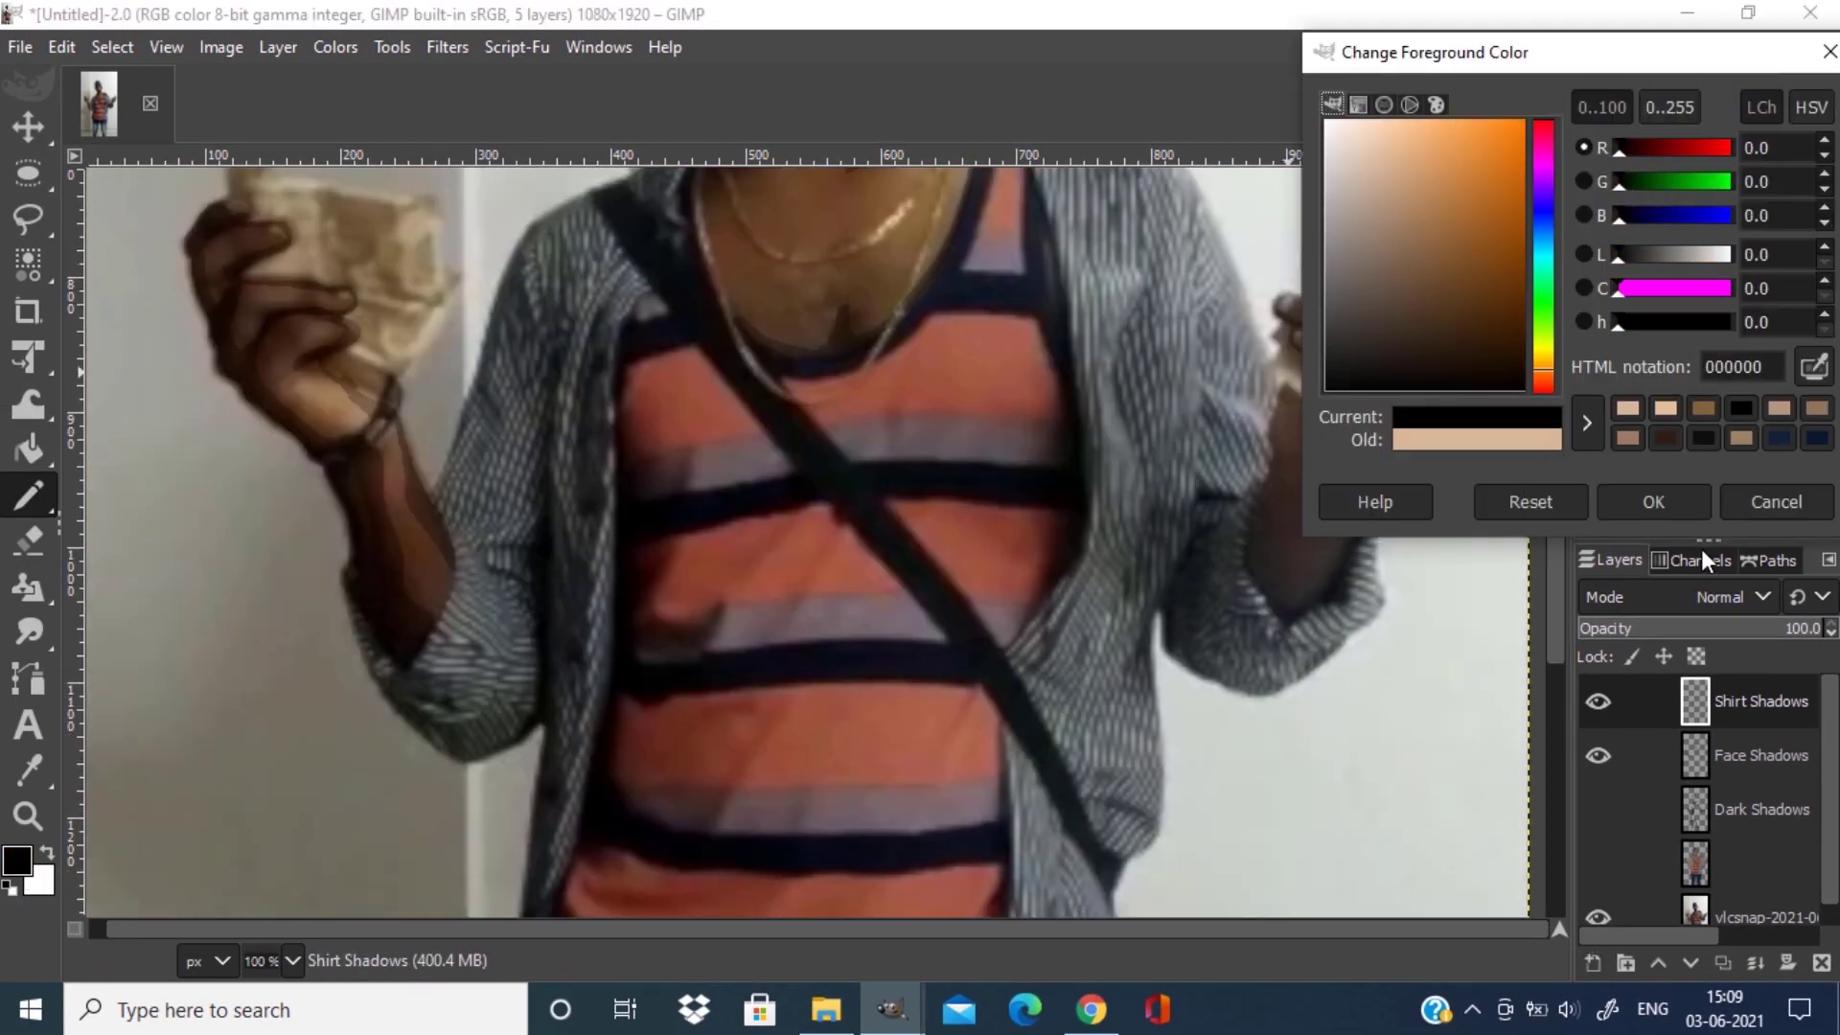
{"action": "left_click", "coordinate": [1653, 501]}
{"action": "scroll", "coordinate": [690, 665], "scroll_direction": "up", "scroll_amount": 1}
{"action": "left_click_drag", "start_coordinate": [767, 662], "coordinate": [674, 795]}
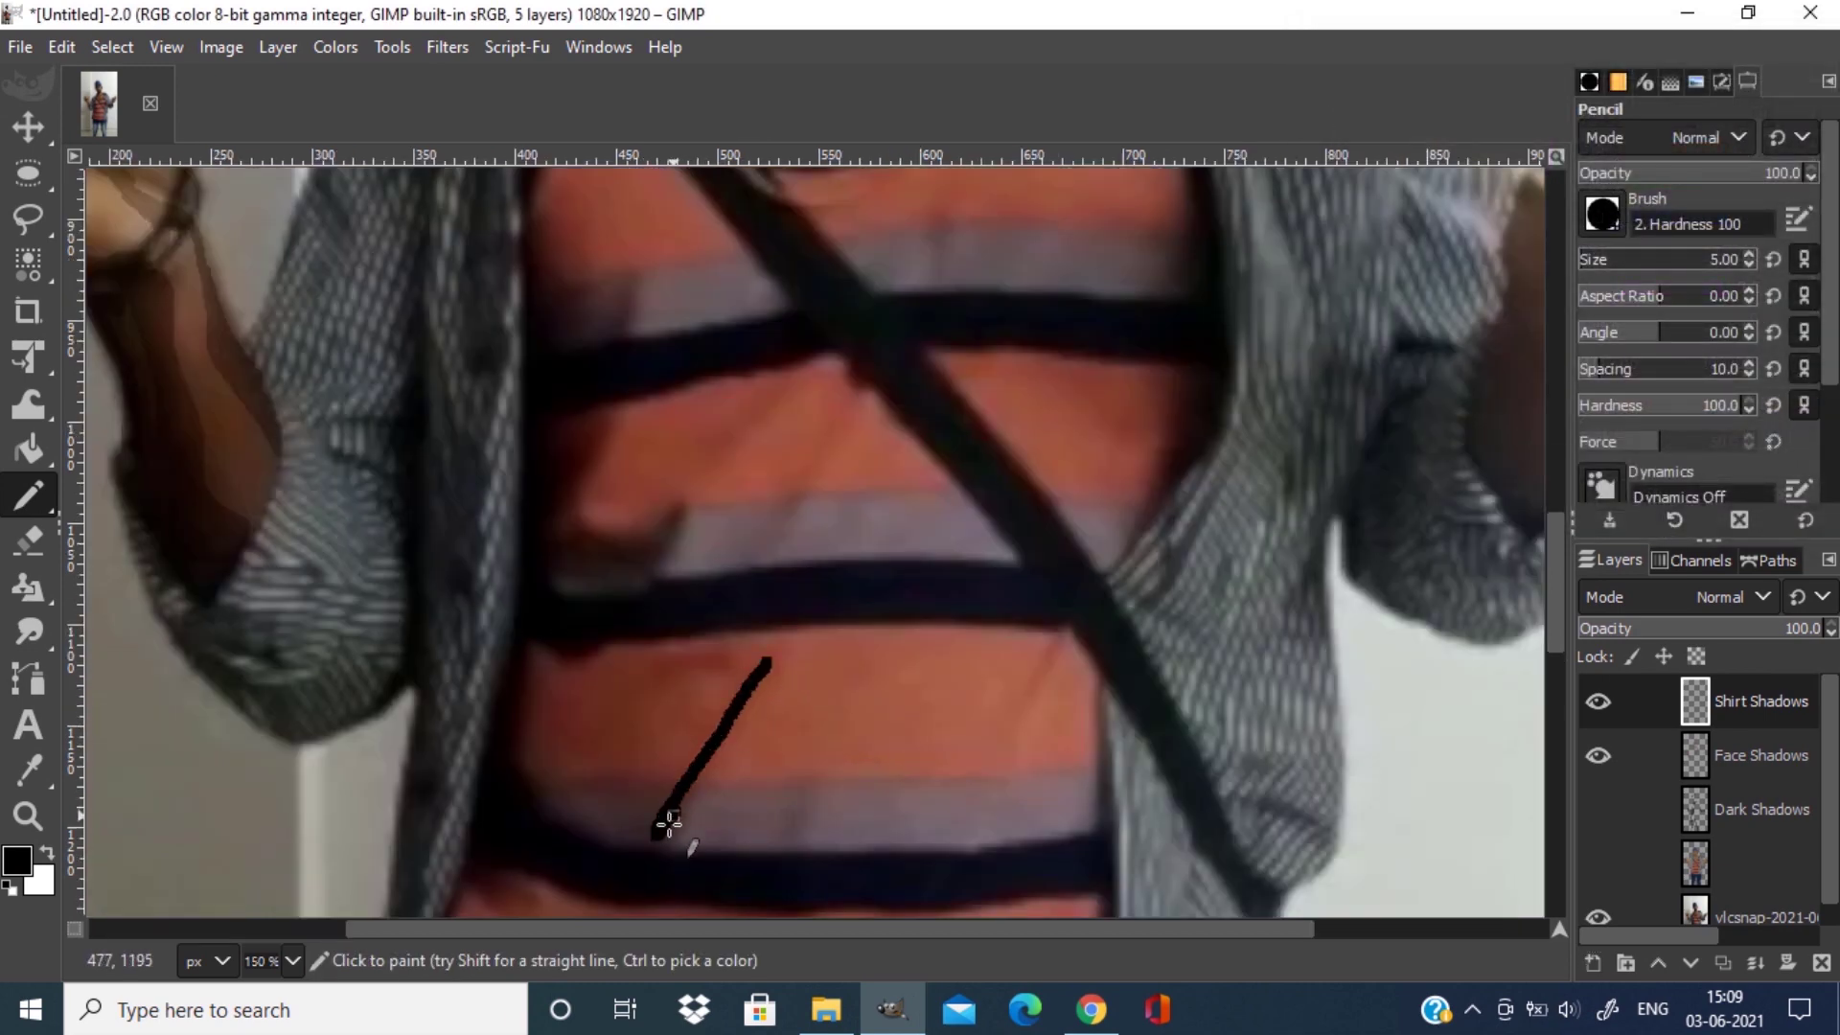
Set the Shirt Shadows layer to Multiply mode with 16.5 opacity.
{"action": "left_click", "coordinate": [1725, 596]}
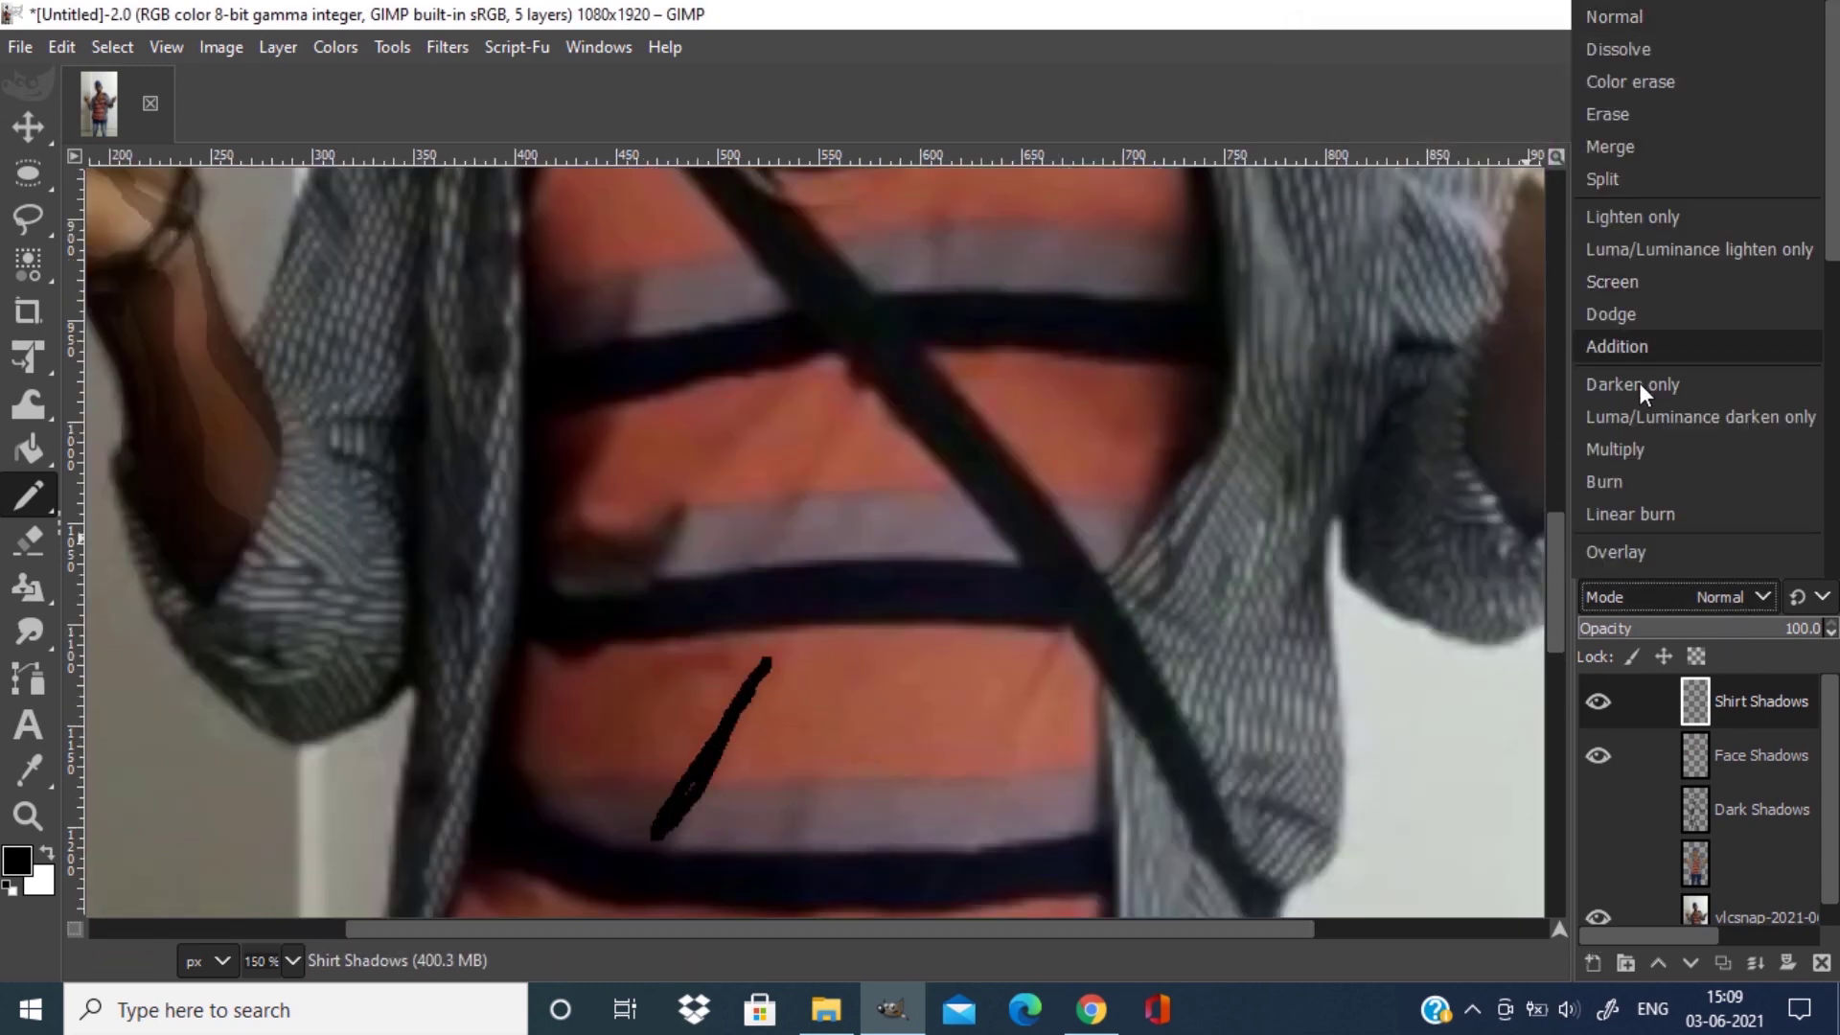
{"action": "left_click", "coordinate": [1619, 449]}
{"action": "left_click_drag", "start_coordinate": [1699, 633], "coordinate": [1619, 633]}
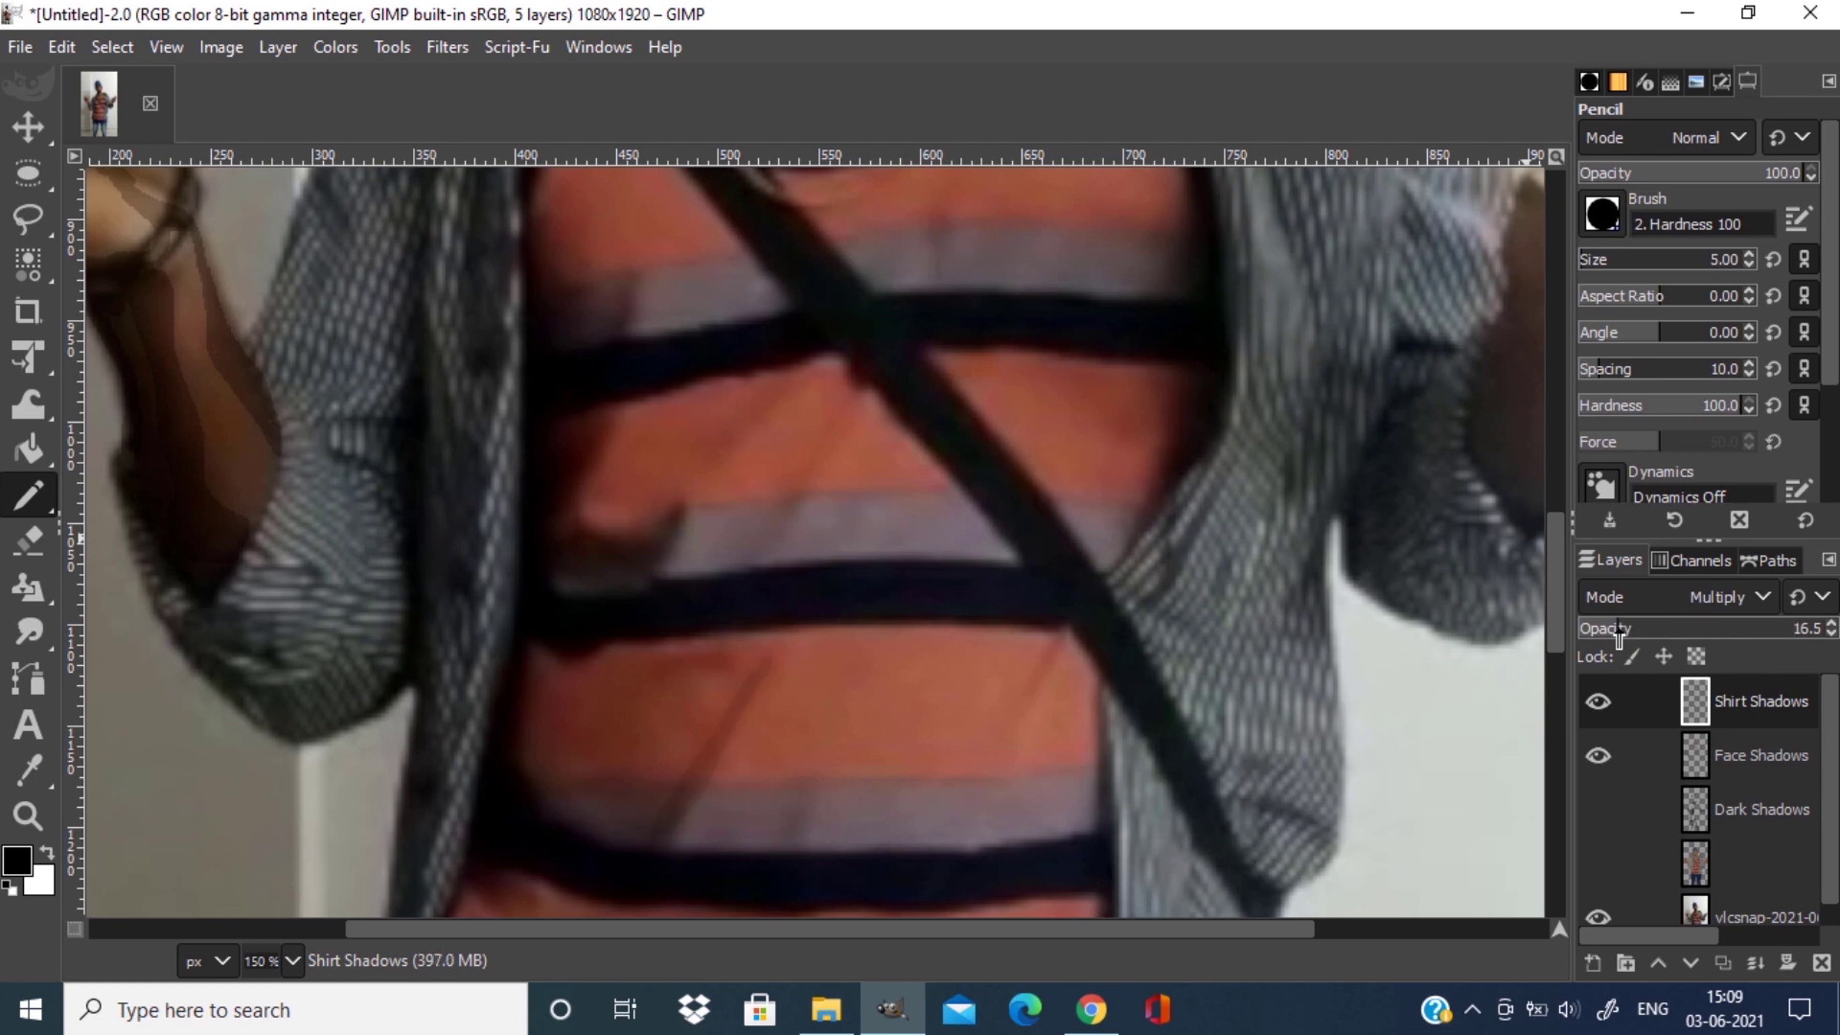
Show the Dark Shadows layer and paint the diagonal fold shadows across the orange and grey stripes of the vest.
{"action": "scroll", "coordinate": [1647, 820], "scroll_direction": "down", "scroll_amount": 1}
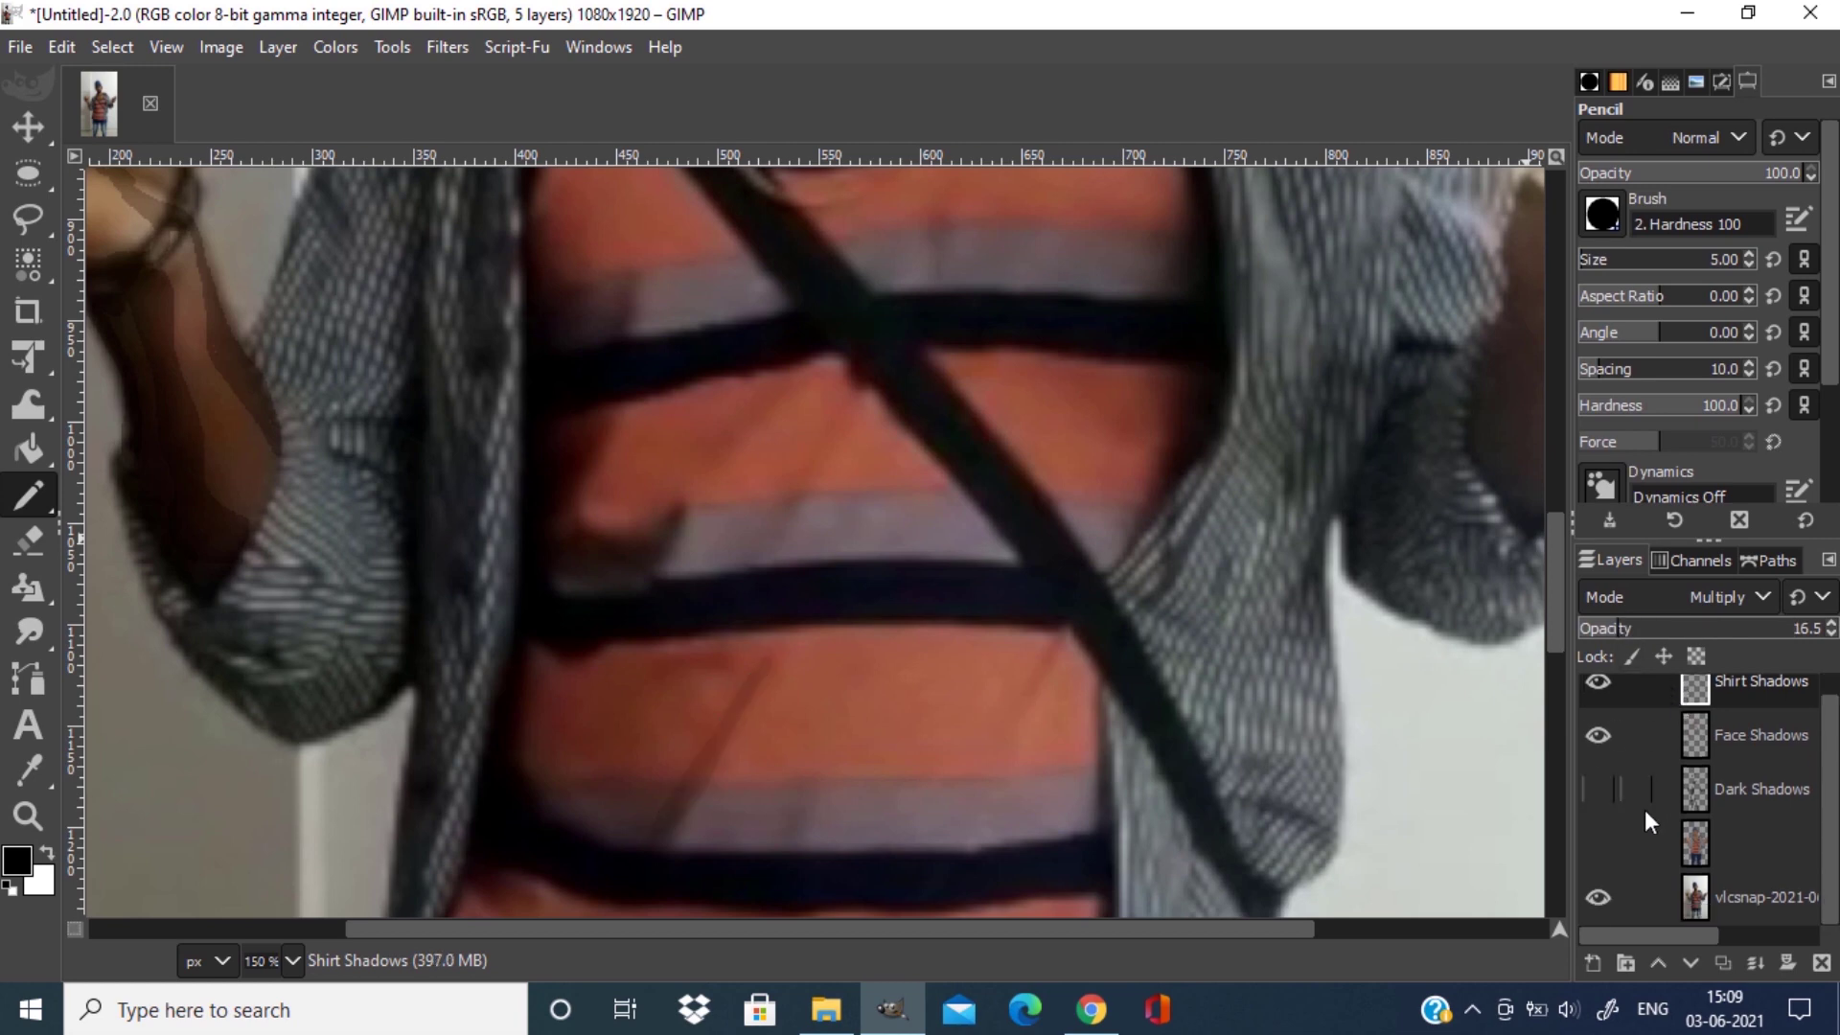
{"action": "left_click", "coordinate": [1601, 847]}
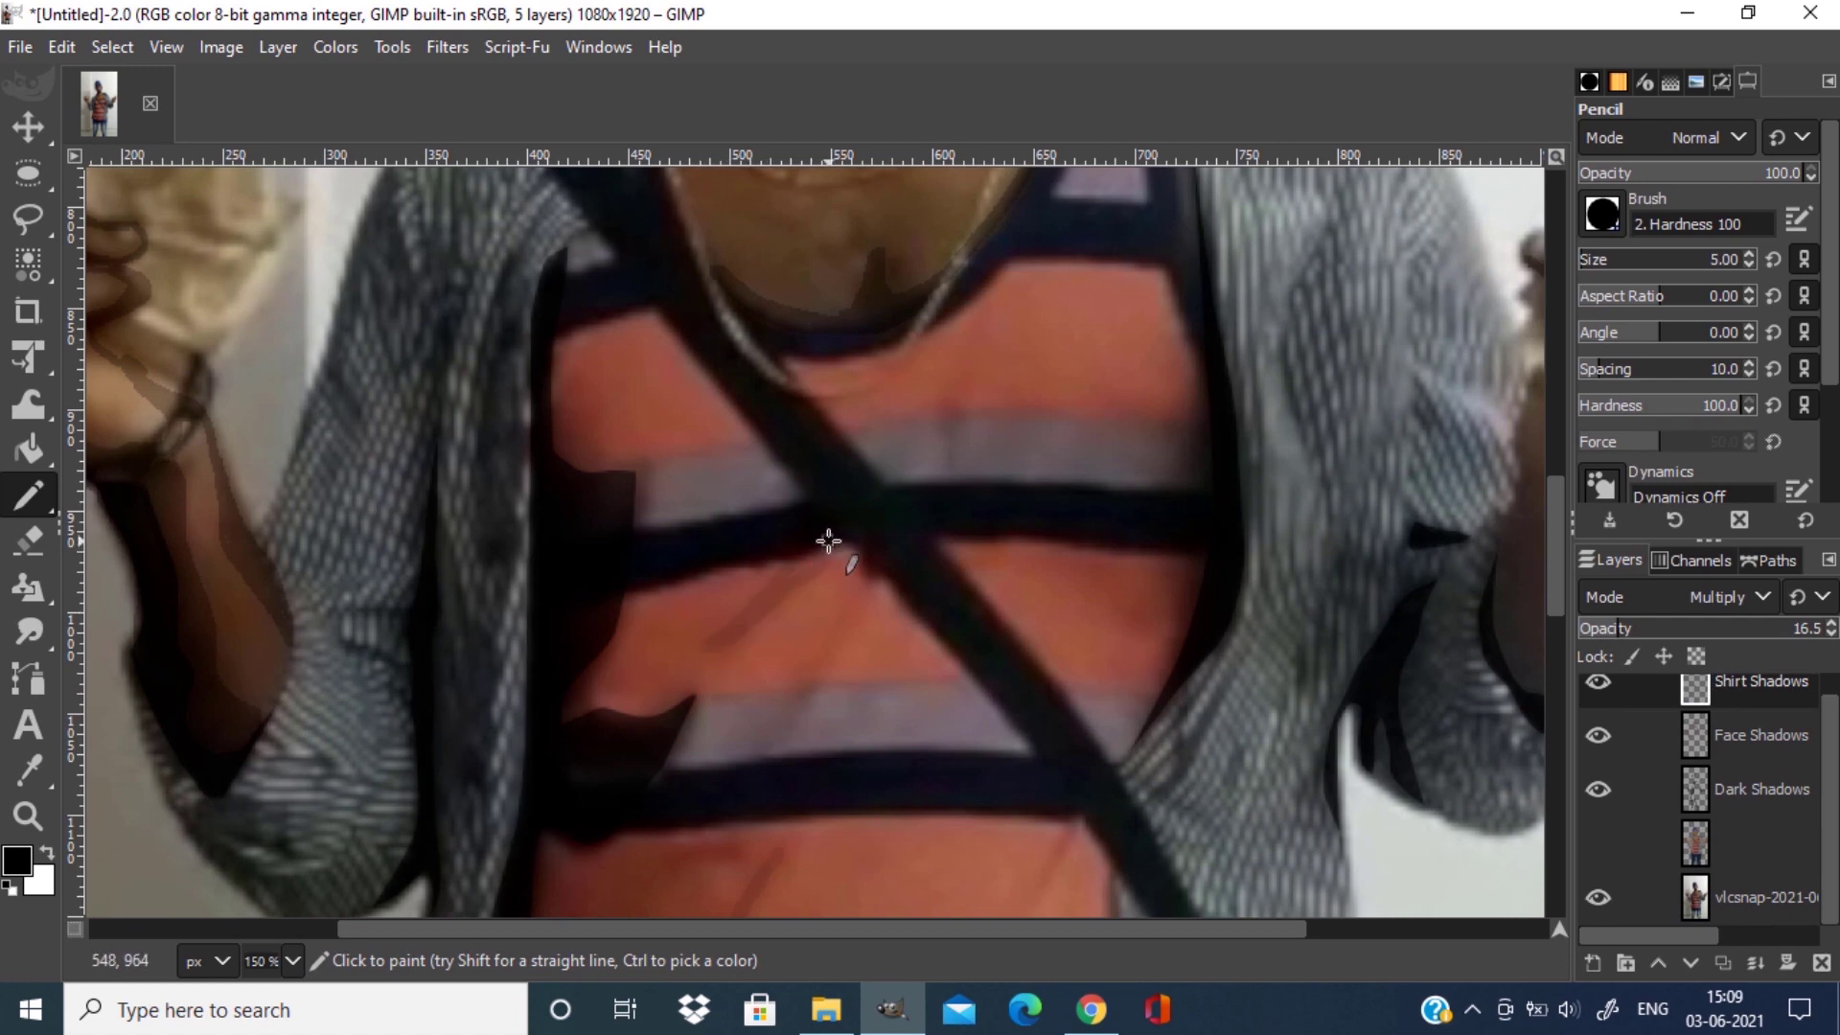
{"action": "scroll", "coordinate": [1167, 463], "scroll_direction": "up", "scroll_amount": 3}
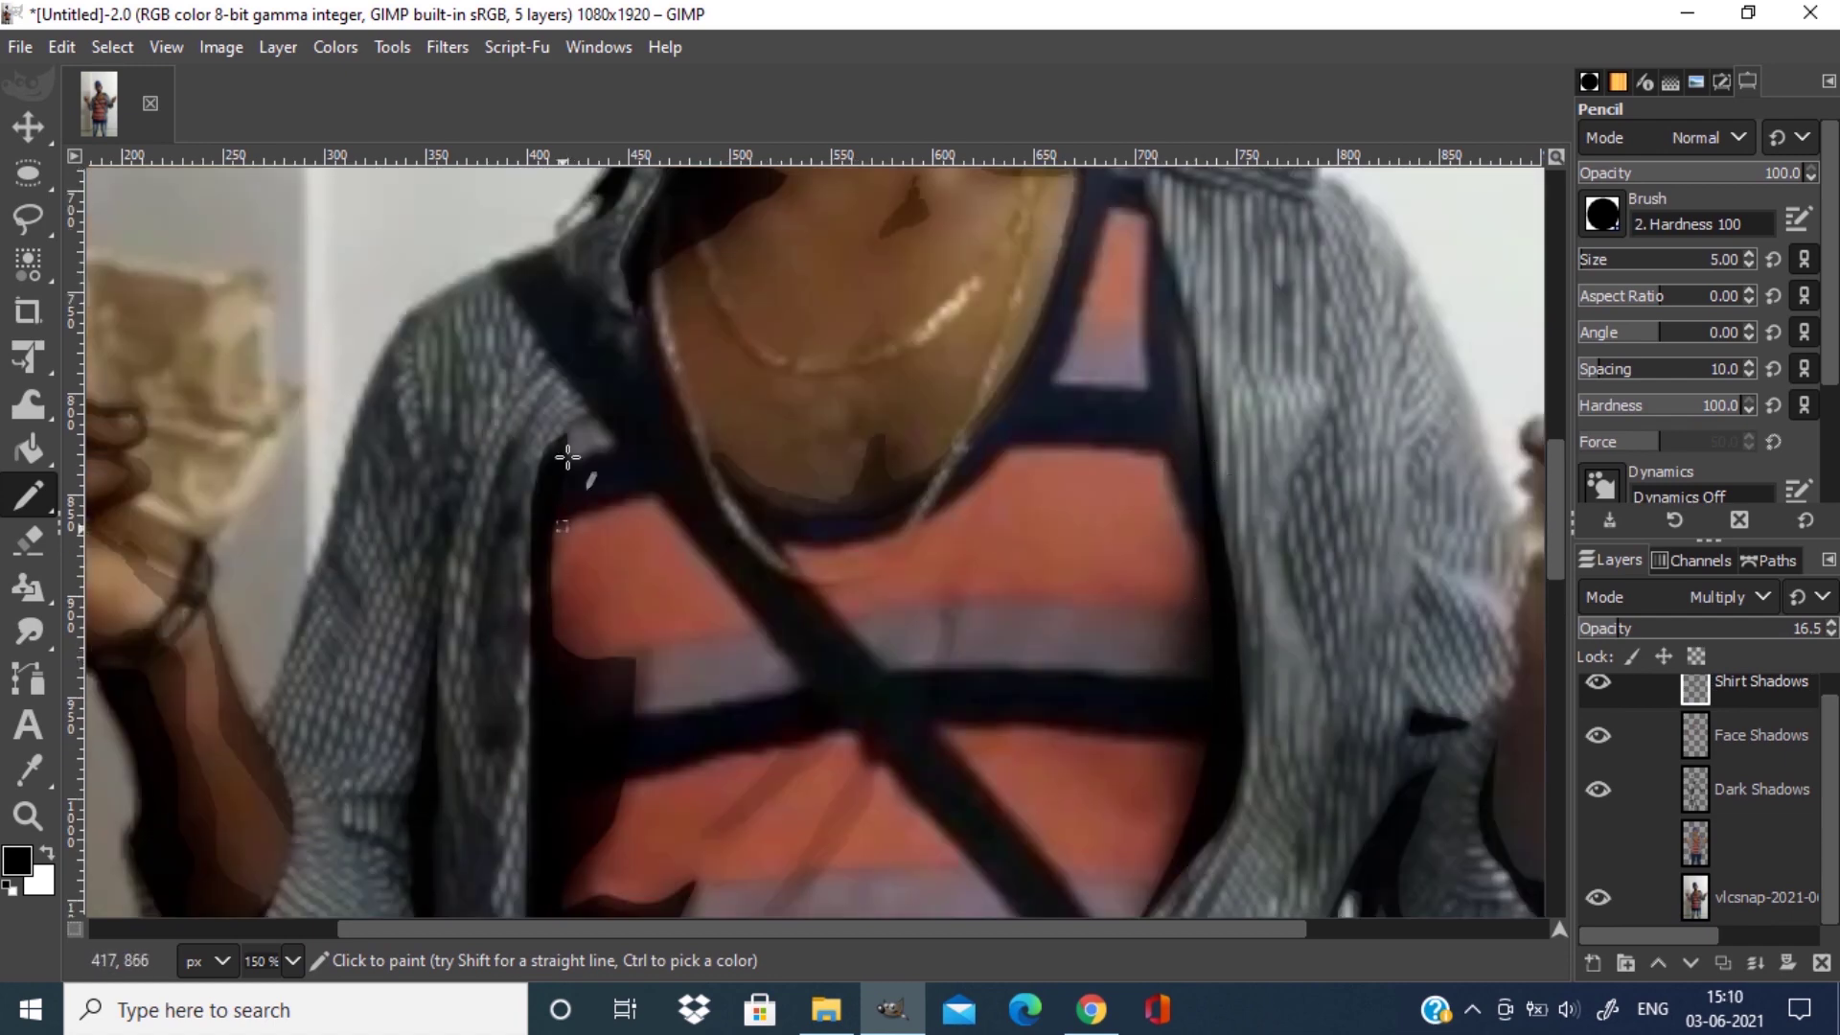
{"action": "scroll", "coordinate": [567, 632], "scroll_direction": "down", "scroll_amount": 10}
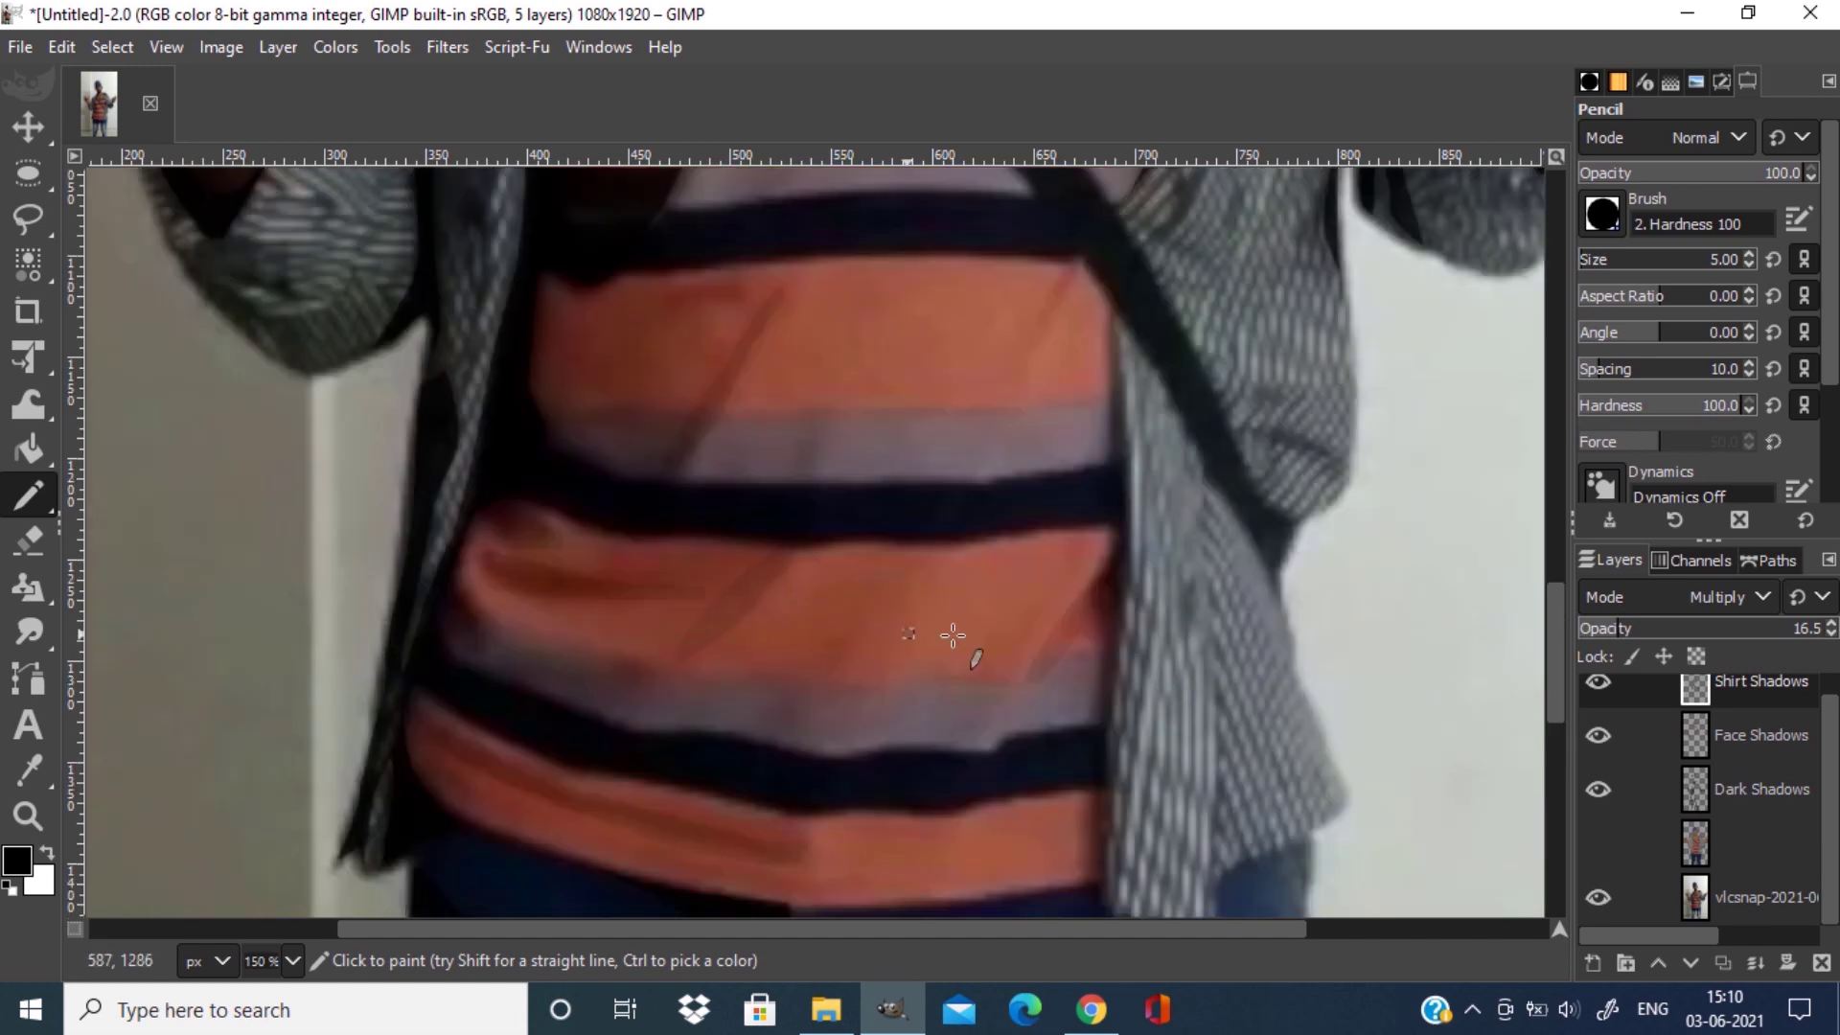
{"action": "scroll", "coordinate": [953, 645], "scroll_direction": "up", "scroll_amount": 4}
{"action": "left_click_drag", "start_coordinate": [1063, 652], "coordinate": [1008, 744]}
Check the shirt shadows on the whole figure by showing the flat-colour layer and hiding it again.
{"action": "scroll", "coordinate": [1008, 744], "scroll_direction": "up", "scroll_amount": 10}
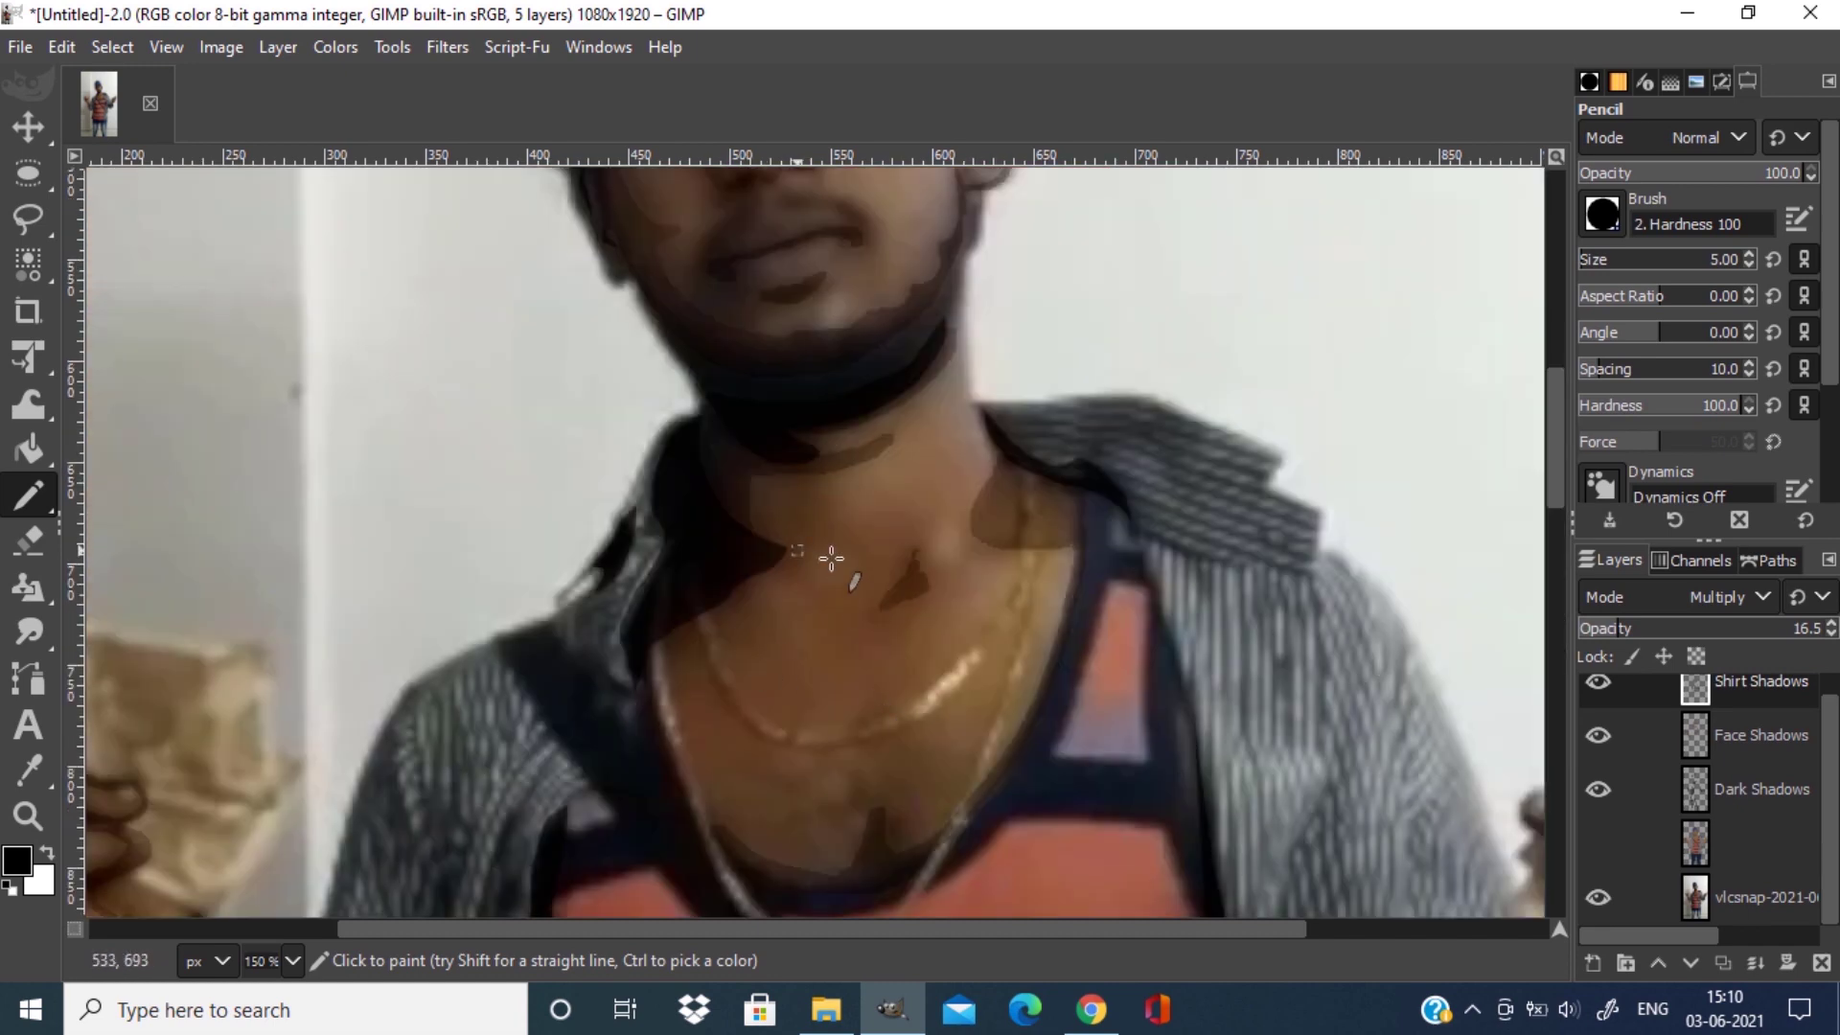
{"action": "scroll", "coordinate": [636, 316], "scroll_direction": "up", "scroll_amount": 1}
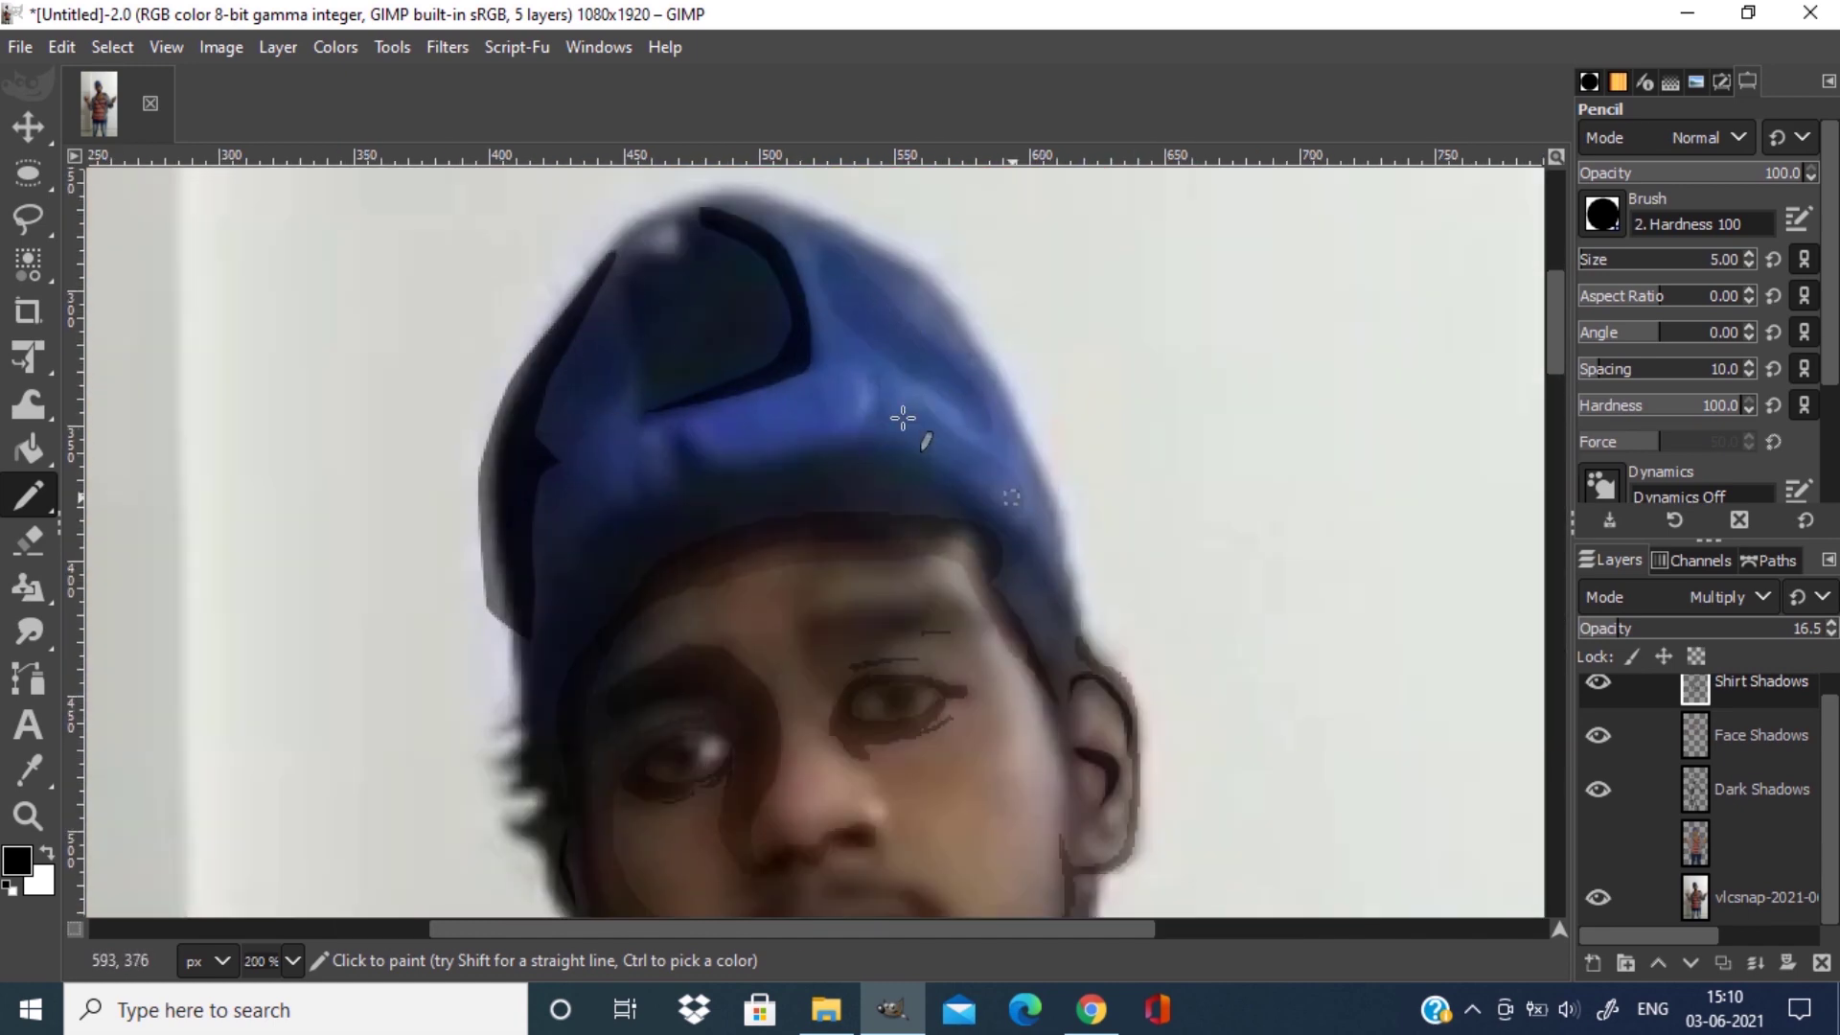
{"action": "key", "text": "shift+ctrl+j"}
{"action": "scroll", "coordinate": [1594, 728], "scroll_direction": "up", "scroll_amount": 1}
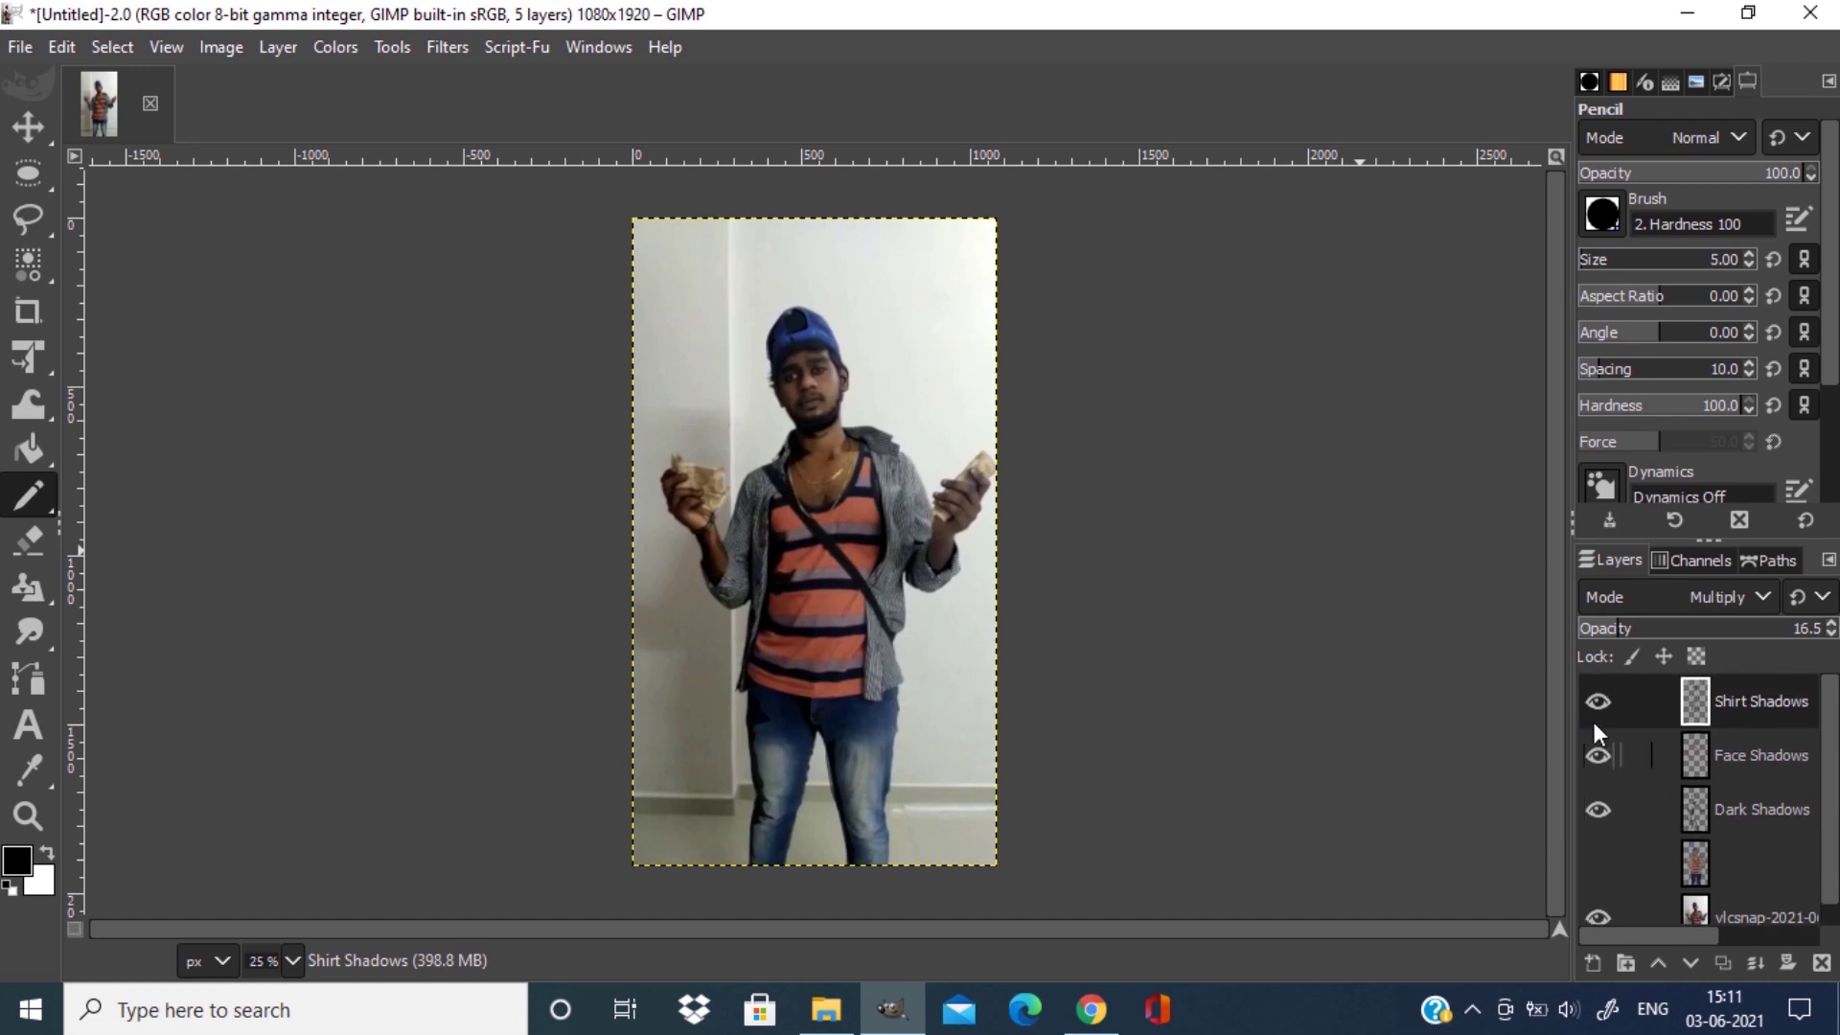
{"action": "left_click", "coordinate": [1601, 863]}
{"action": "left_click", "coordinate": [1600, 863]}
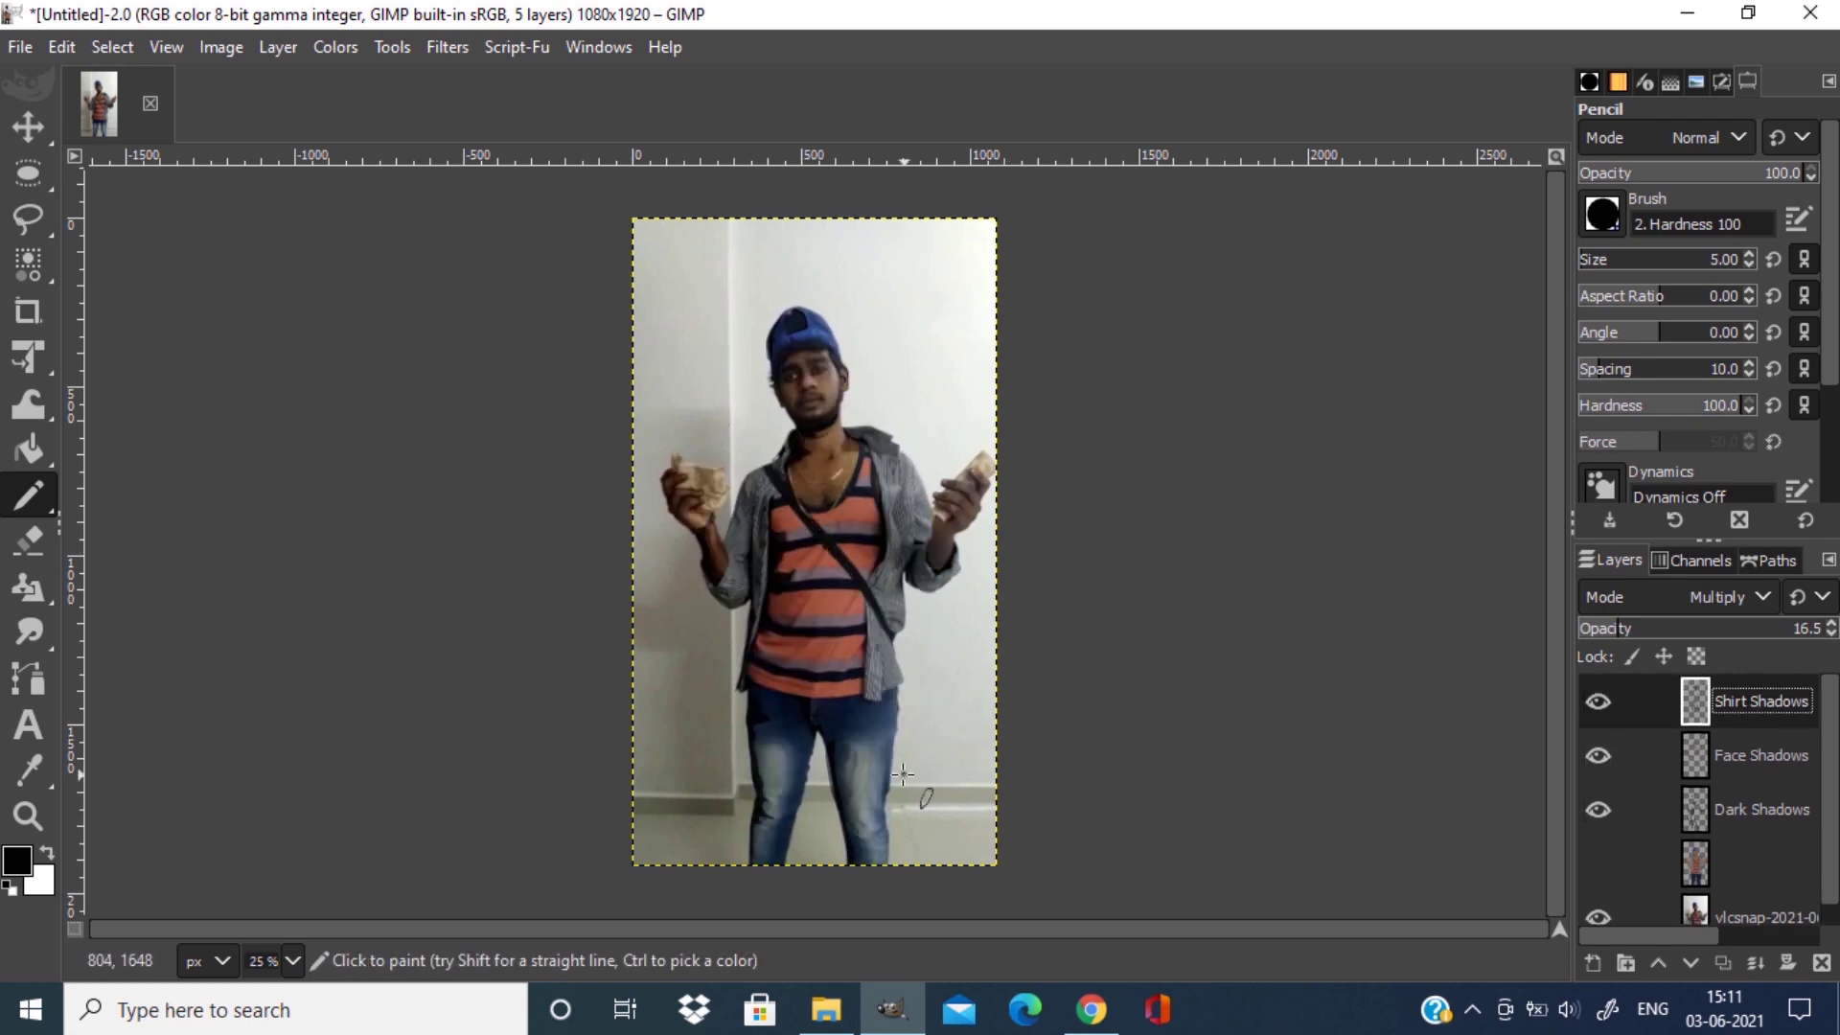
{"action": "scroll", "coordinate": [883, 737], "scroll_direction": "up", "scroll_amount": 4}
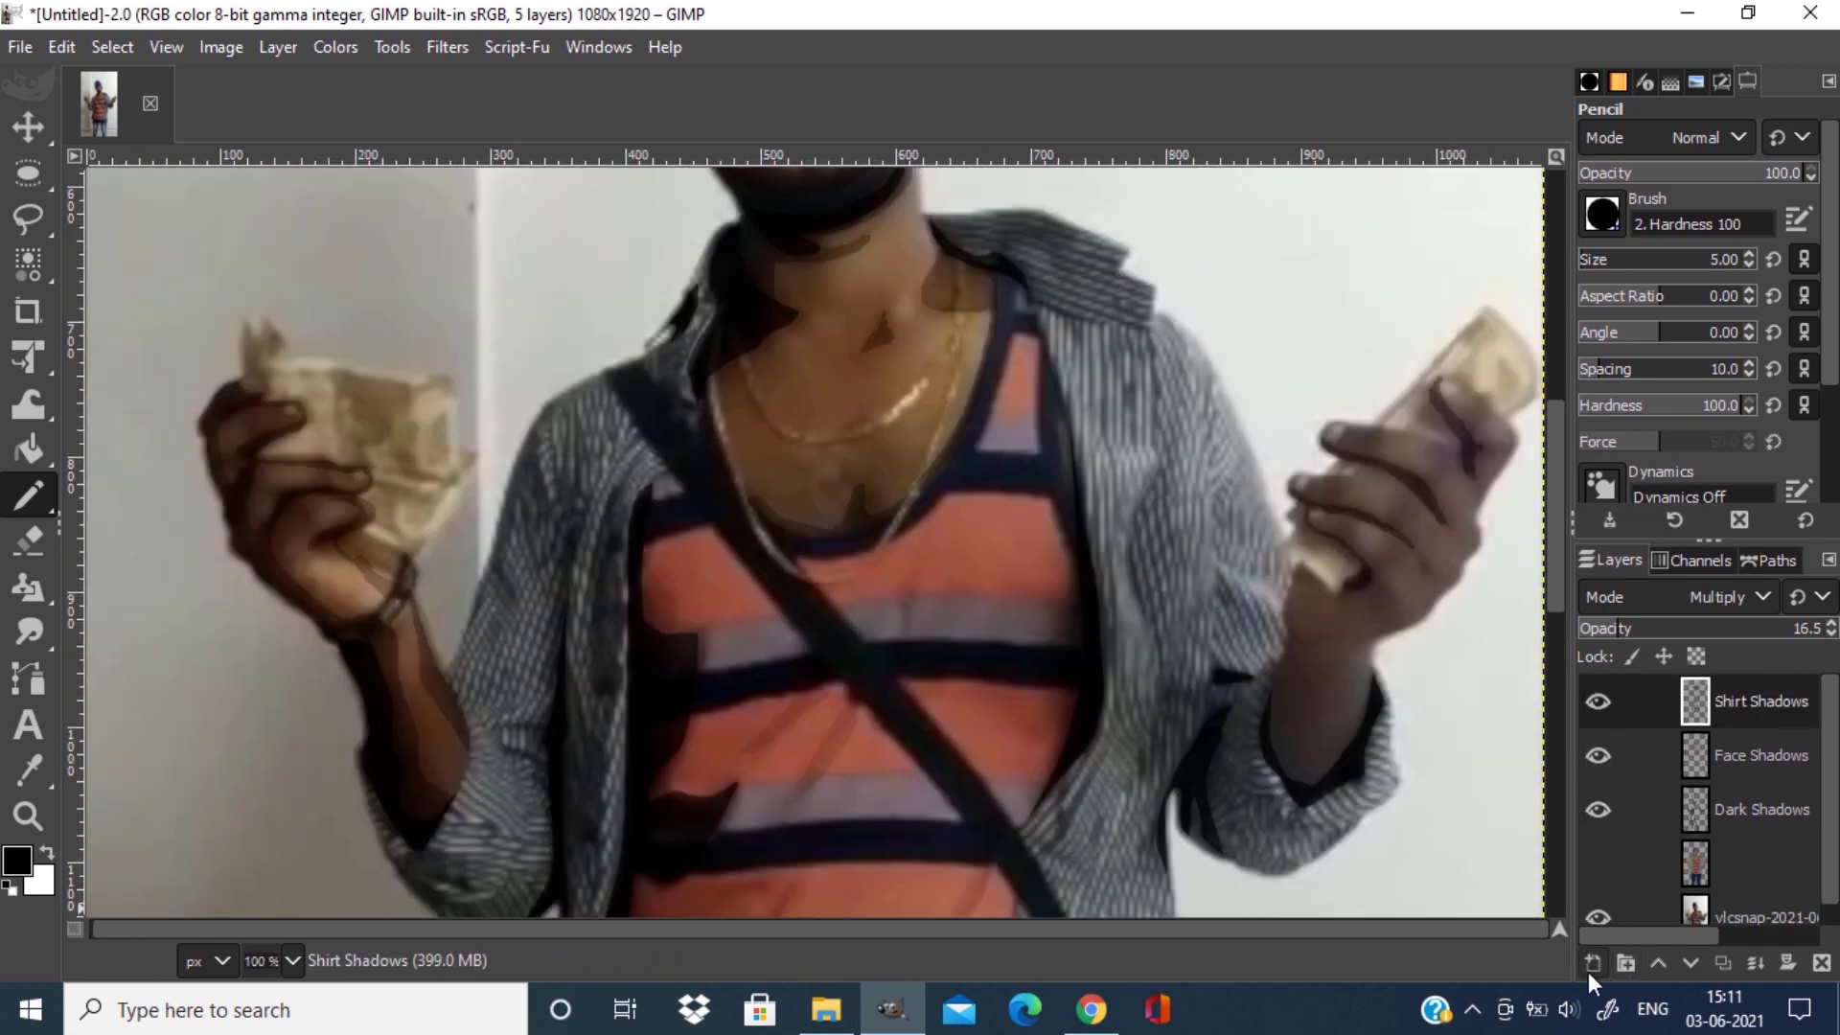
Add a new layer named "Dark Shirt Shadows" above the Shirt Shadows layer.
{"action": "key", "text": "shift+ctrl+n"}
{"action": "left_click", "coordinate": [1272, 391]}
{"action": "type", "text": "Dark Shirt Shadows"}
{"action": "key", "text": "Return"}
{"action": "scroll", "coordinate": [603, 414], "scroll_direction": "up", "scroll_amount": 1}
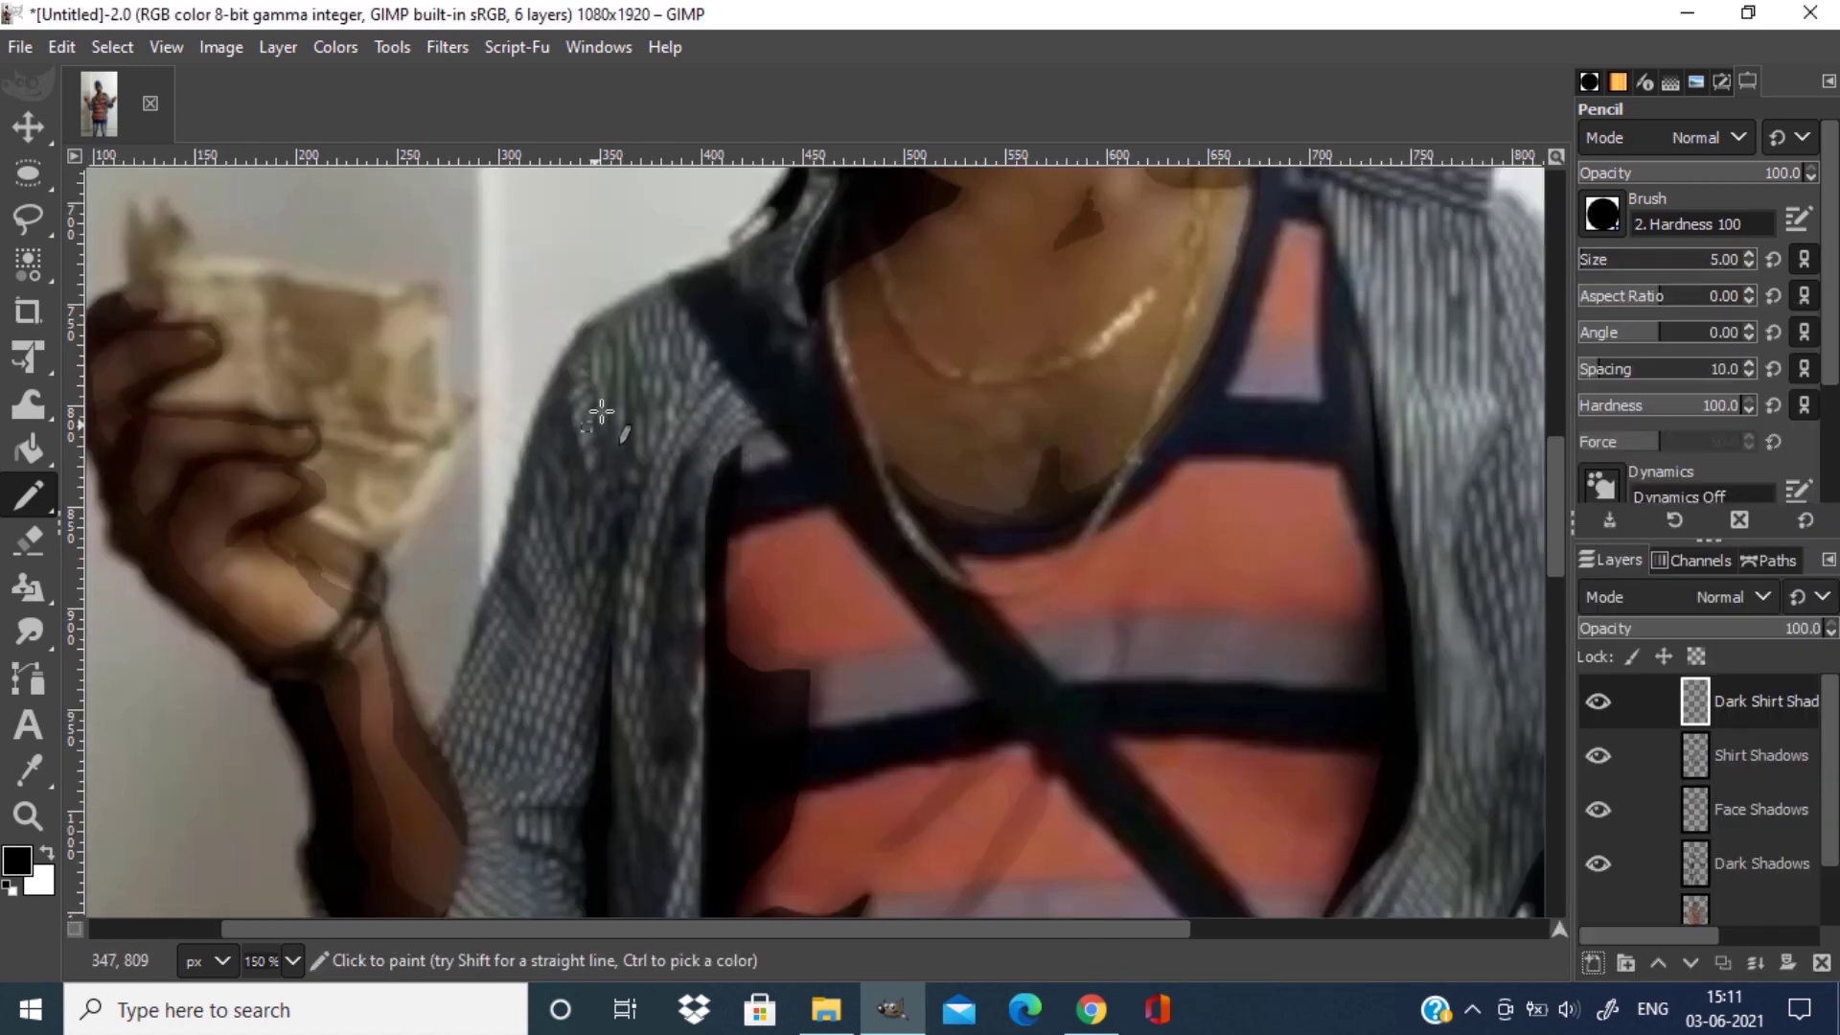
Start the shadow on the shirt's shoulder edge and set the Dark Shirt Shadows layer to Multiply mode with 28 opacity.
{"action": "left_click_drag", "start_coordinate": [570, 369], "coordinate": [522, 476]}
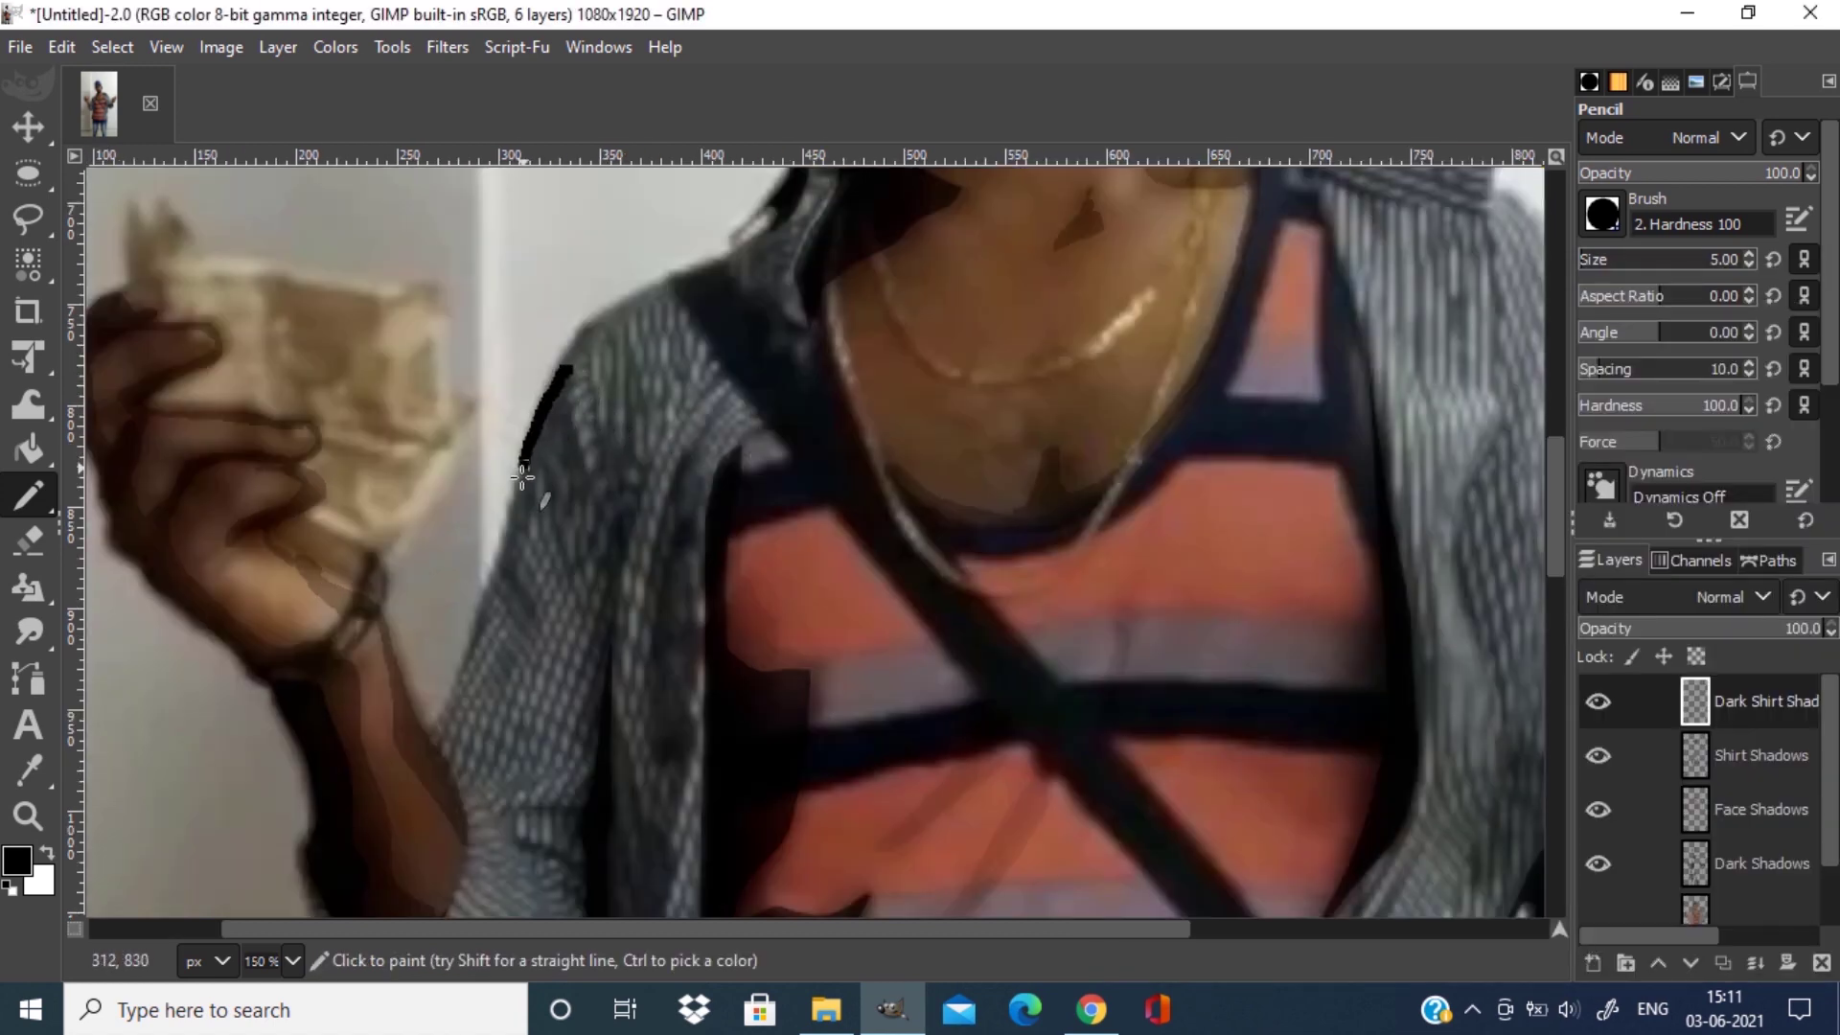
{"action": "left_click", "coordinate": [1734, 596]}
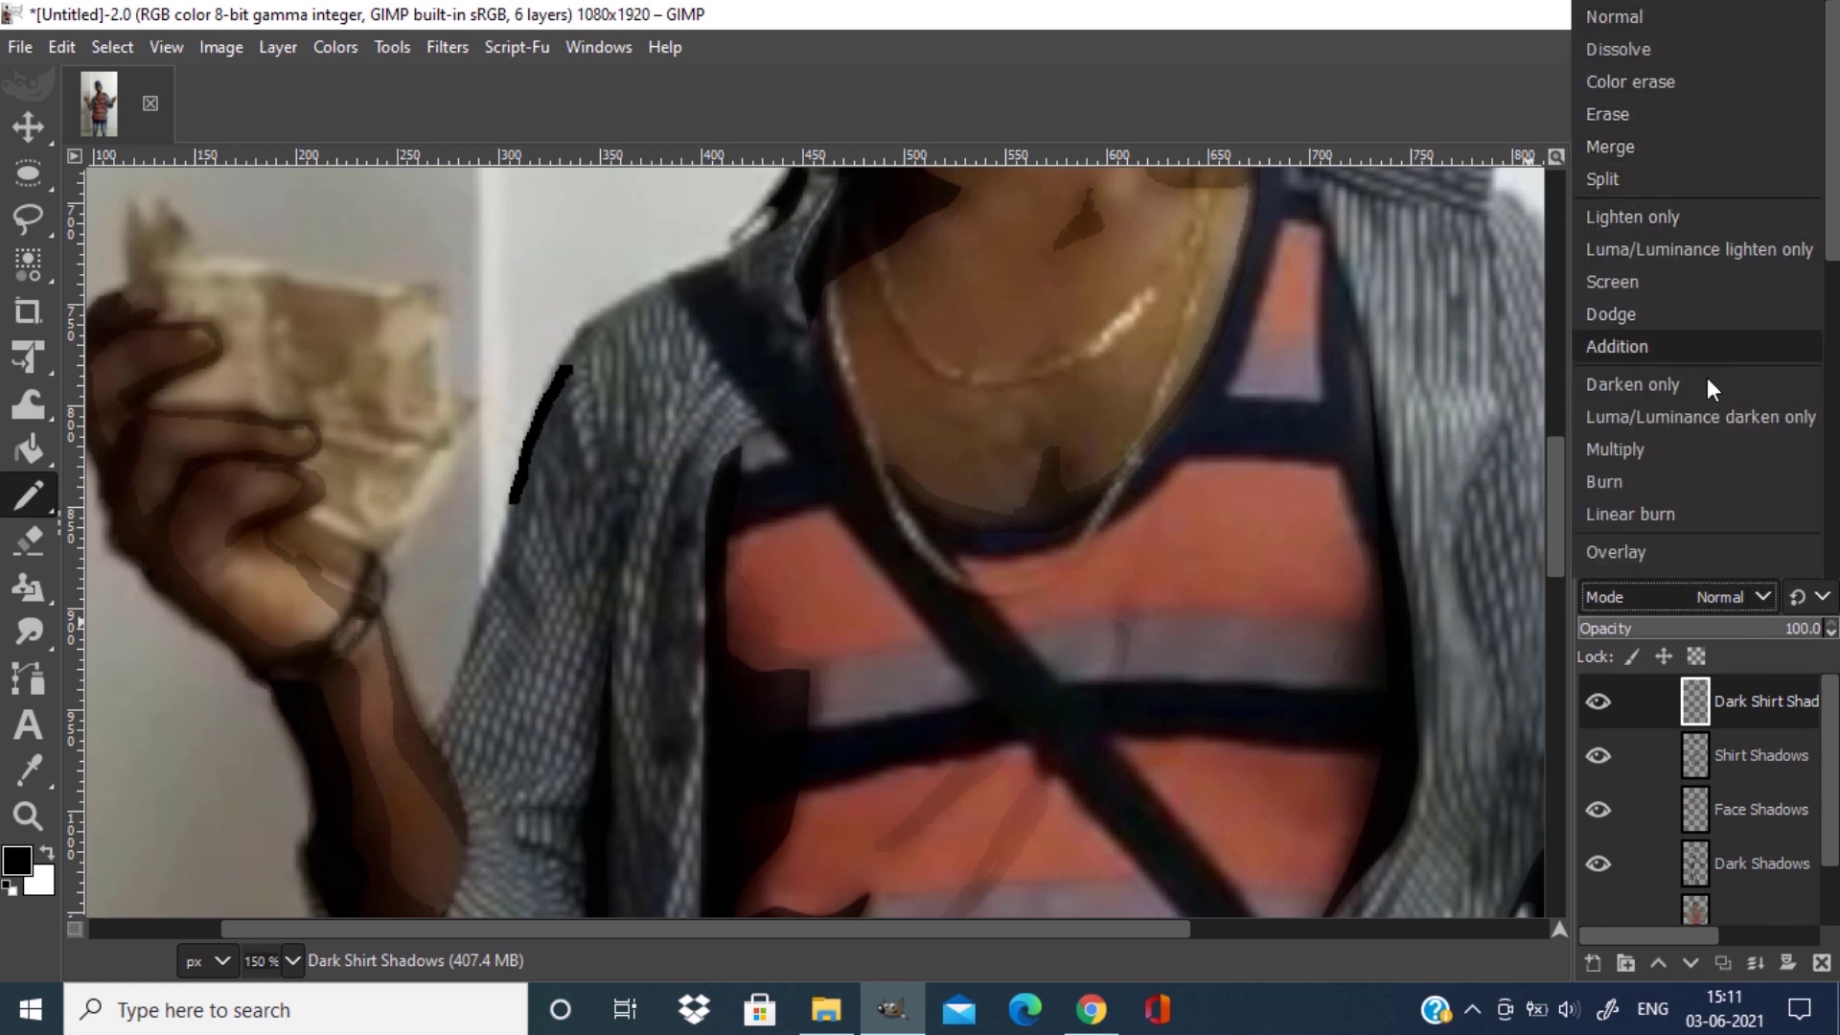
{"action": "left_click", "coordinate": [1653, 454]}
{"action": "left_click_drag", "start_coordinate": [1753, 629], "coordinate": [1641, 631]}
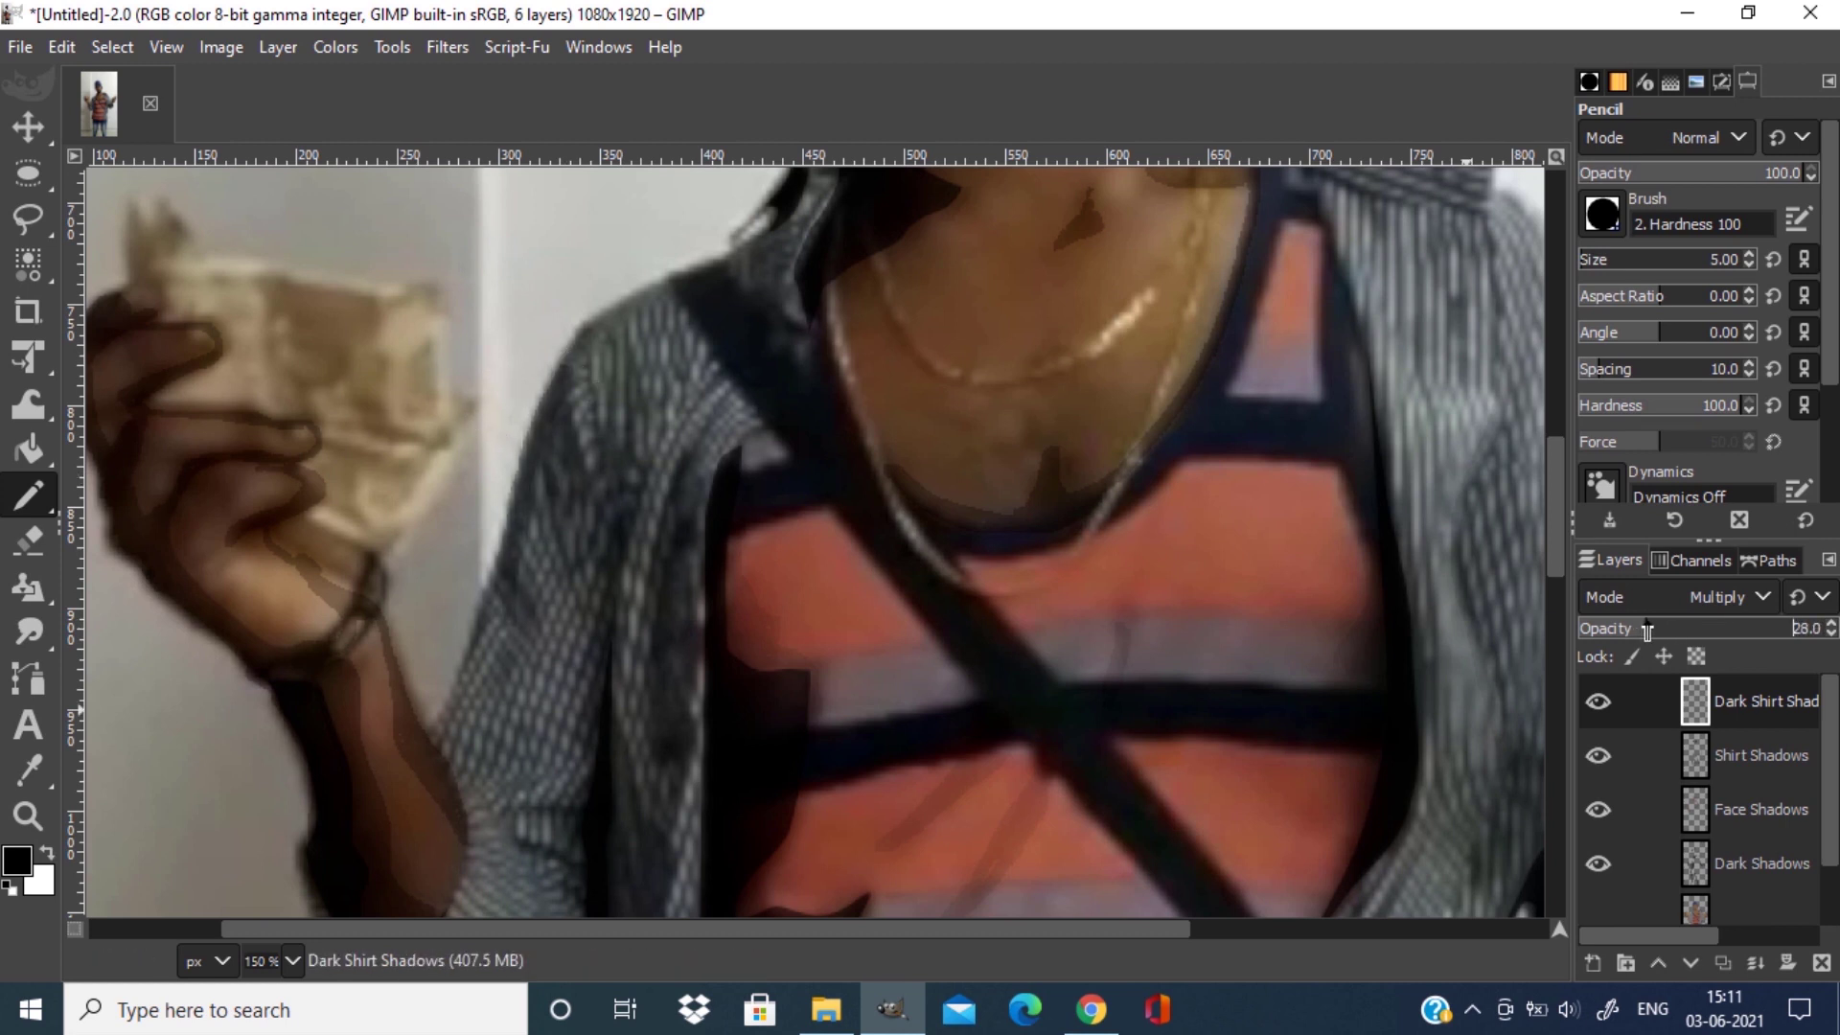
Paint the dark shadows on the shirt folds and along the edges of the jeans legs.
{"action": "scroll", "coordinate": [671, 451], "scroll_direction": "up", "scroll_amount": 2}
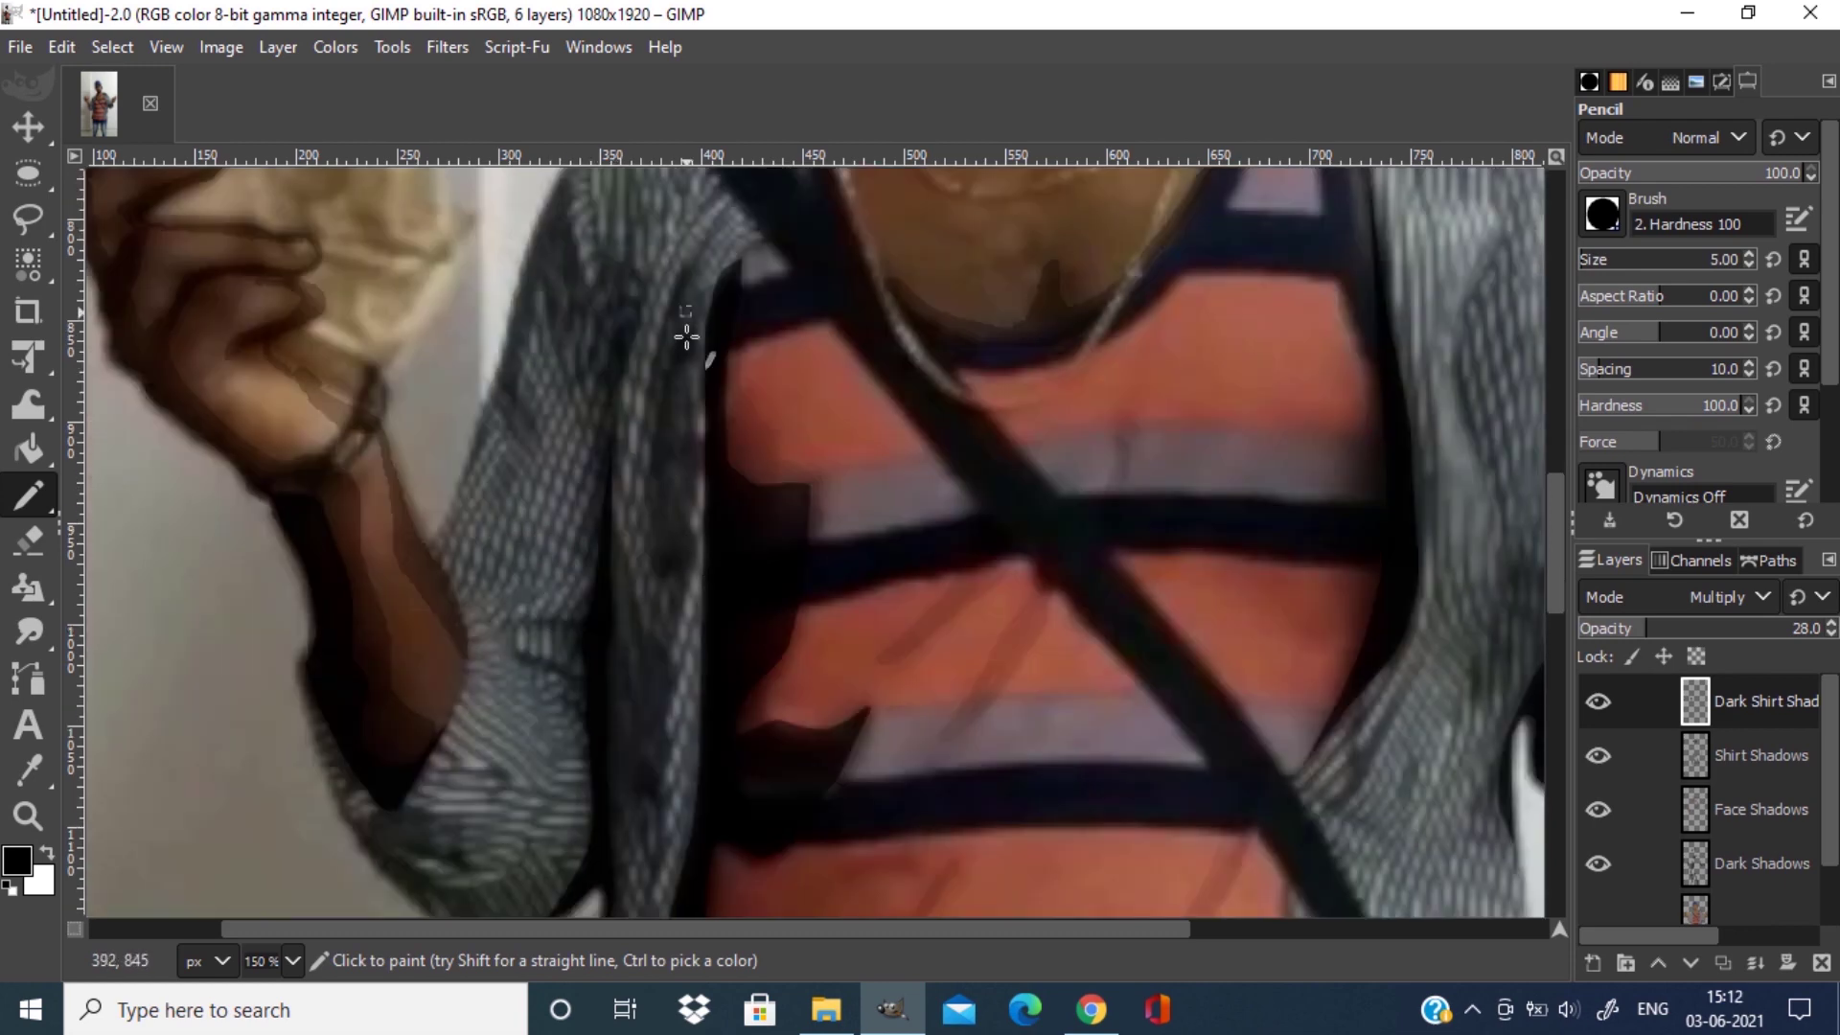
{"action": "scroll", "coordinate": [703, 432], "scroll_direction": "down", "scroll_amount": 5}
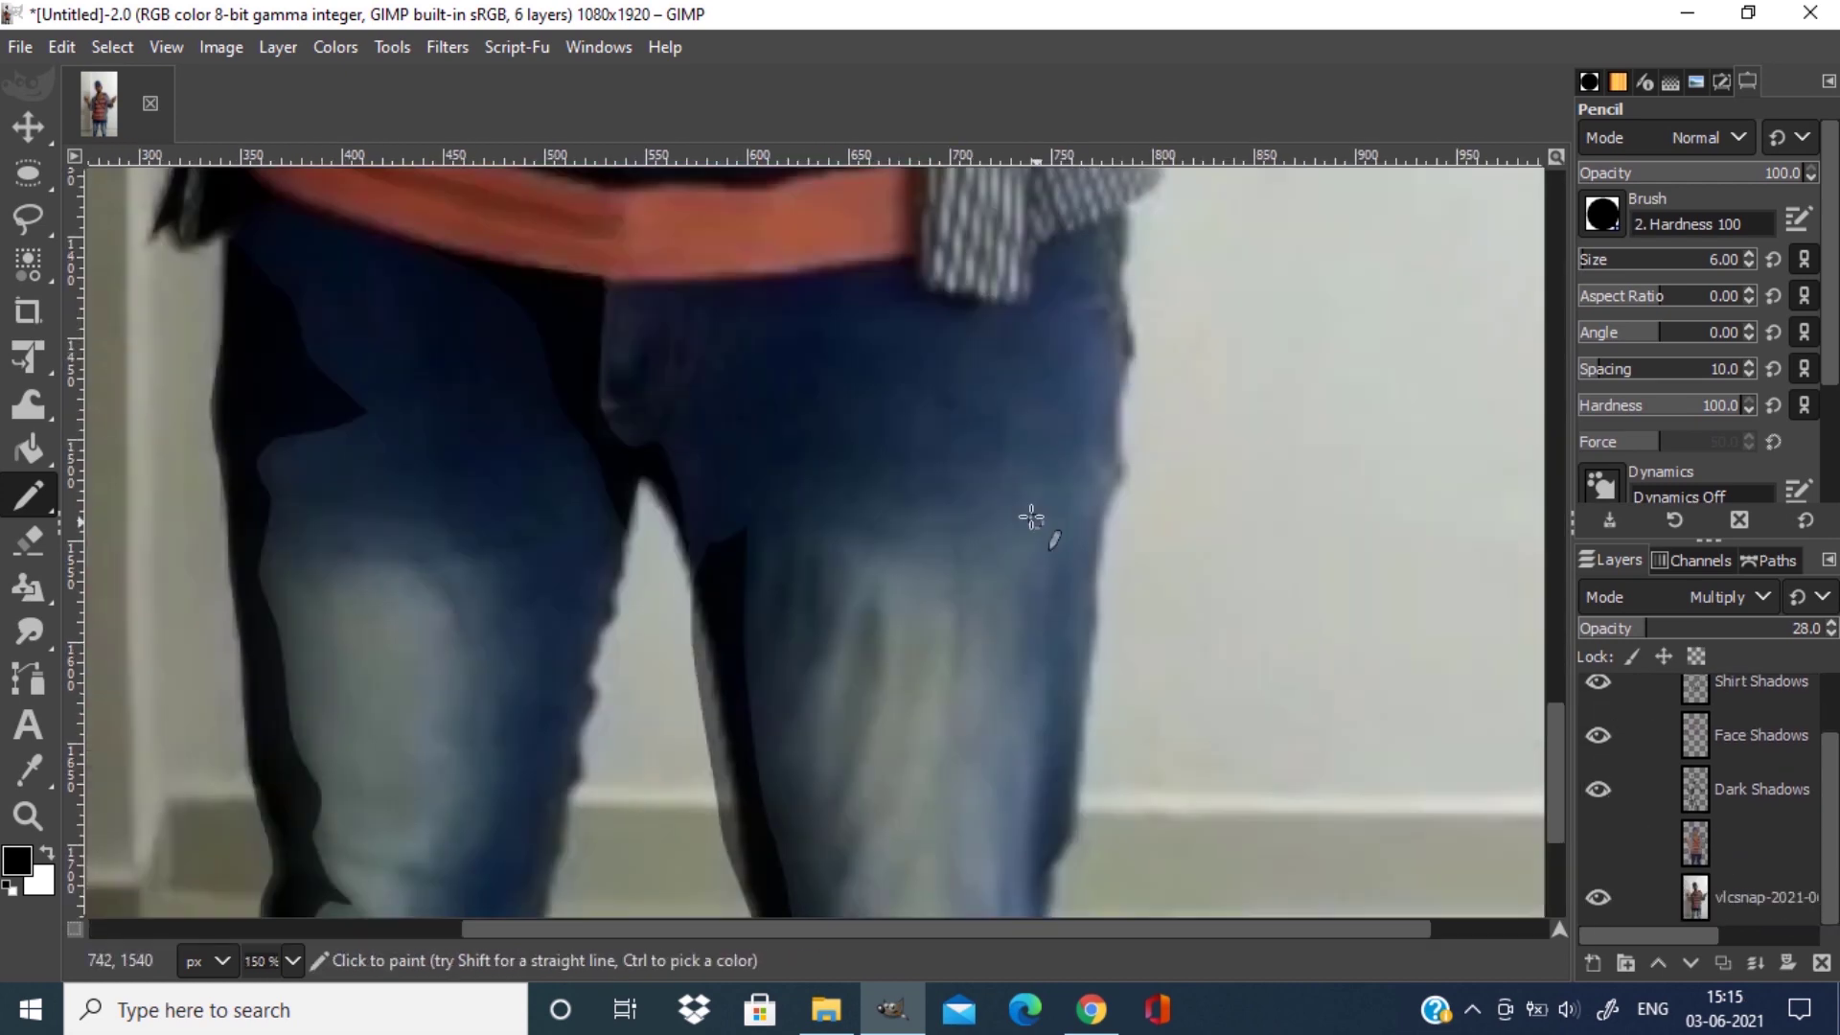
{"action": "mouse_move", "coordinate": [1123, 219]}
{"action": "left_mouse_down"}
{"action": "mouse_move", "coordinate": [1101, 476]}
{"action": "mouse_move", "coordinate": [1072, 529]}
{"action": "left_mouse_up"}
{"action": "left_click_drag", "start_coordinate": [1072, 529], "coordinate": [1064, 642]}
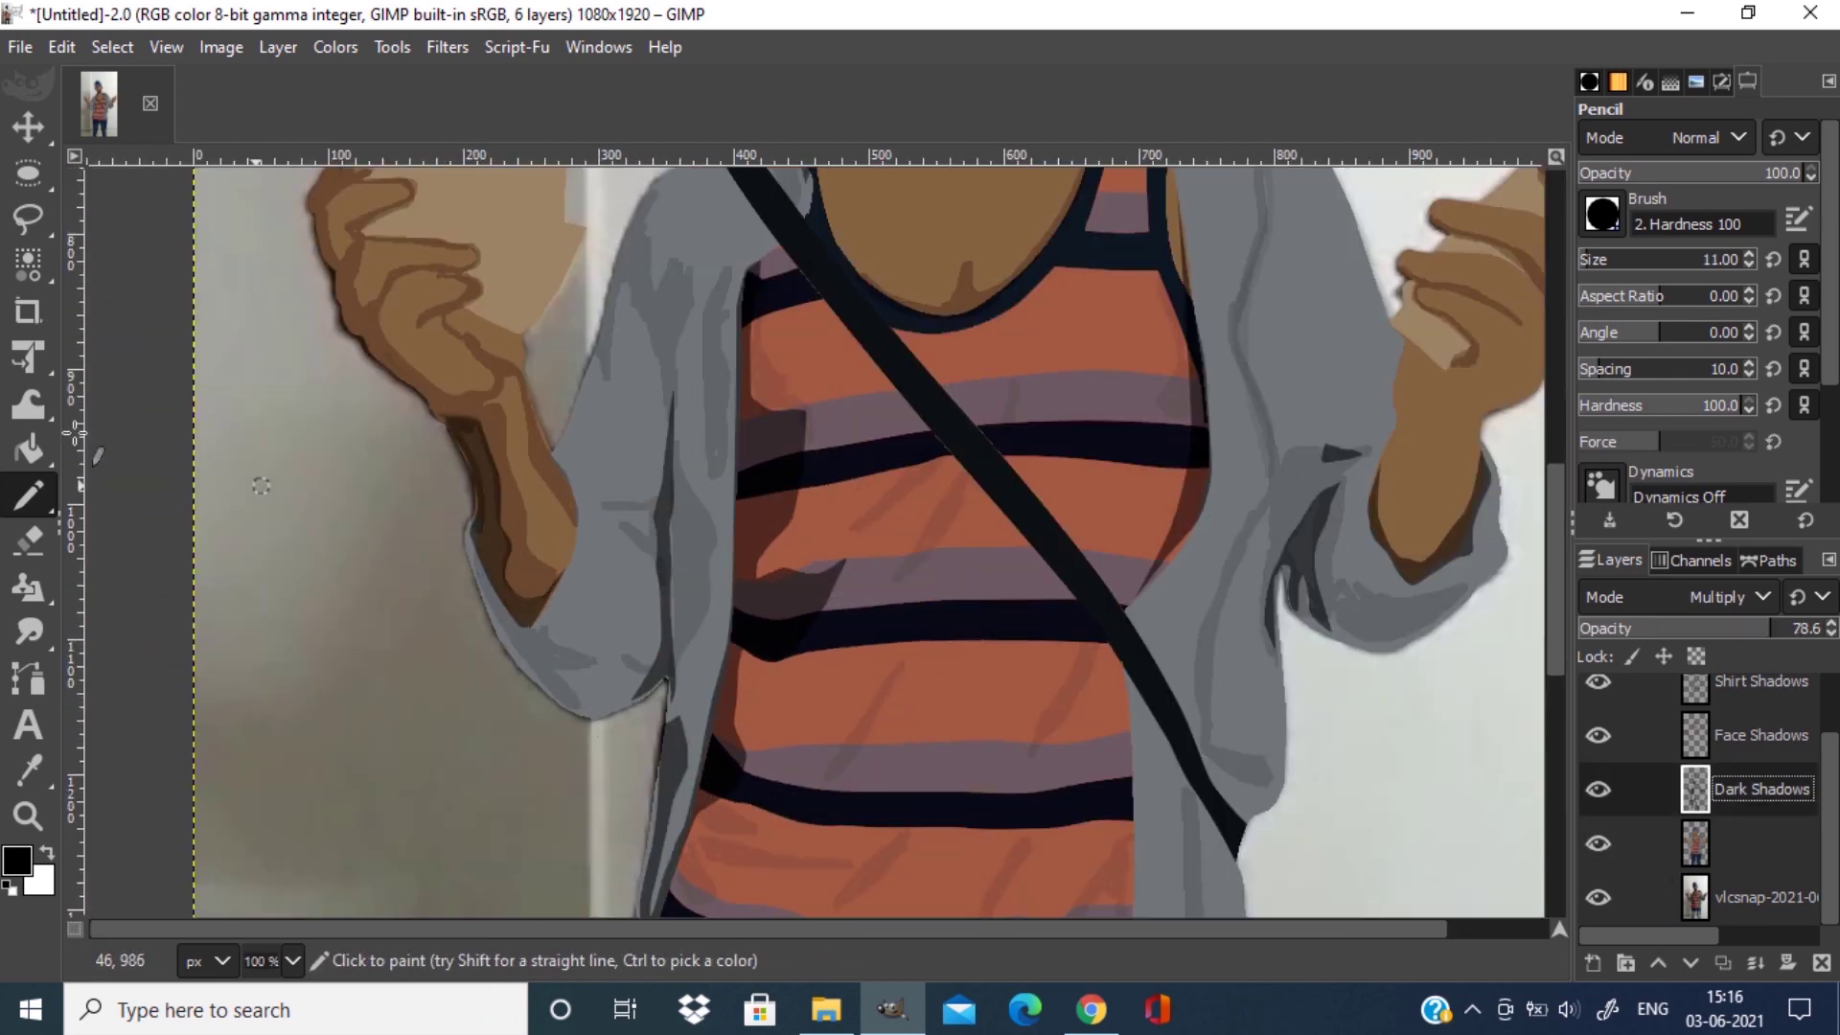
Paint shadow lines around the fingers and palm creases of the hand holding the banknotes on the Face Shadows layer.
{"action": "mouse_move", "coordinate": [28, 357]}
{"action": "left_click", "coordinate": [34, 538]}
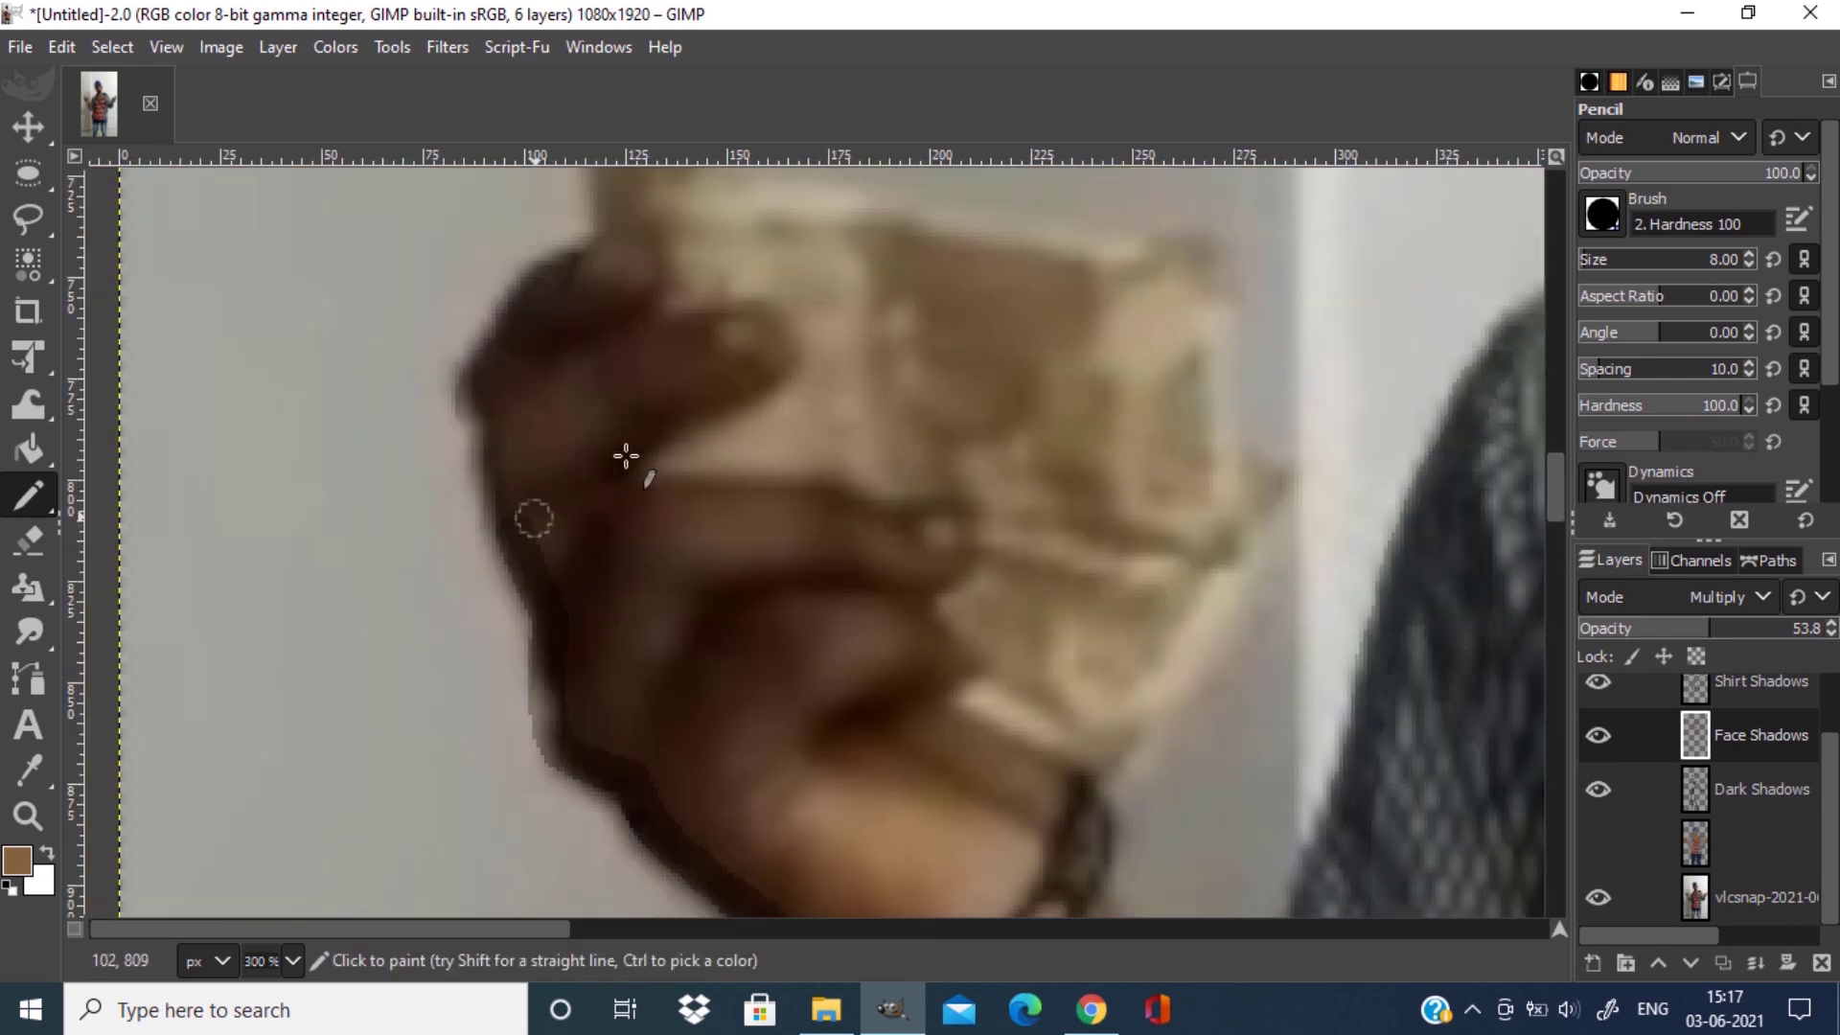
{"action": "mouse_move", "coordinate": [626, 456]}
{"action": "left_mouse_down"}
{"action": "mouse_move", "coordinate": [624, 320]}
{"action": "mouse_move", "coordinate": [616, 457]}
{"action": "mouse_move", "coordinate": [863, 501]}
{"action": "mouse_move", "coordinate": [943, 606]}
{"action": "mouse_move", "coordinate": [920, 699]}
{"action": "left_mouse_up"}
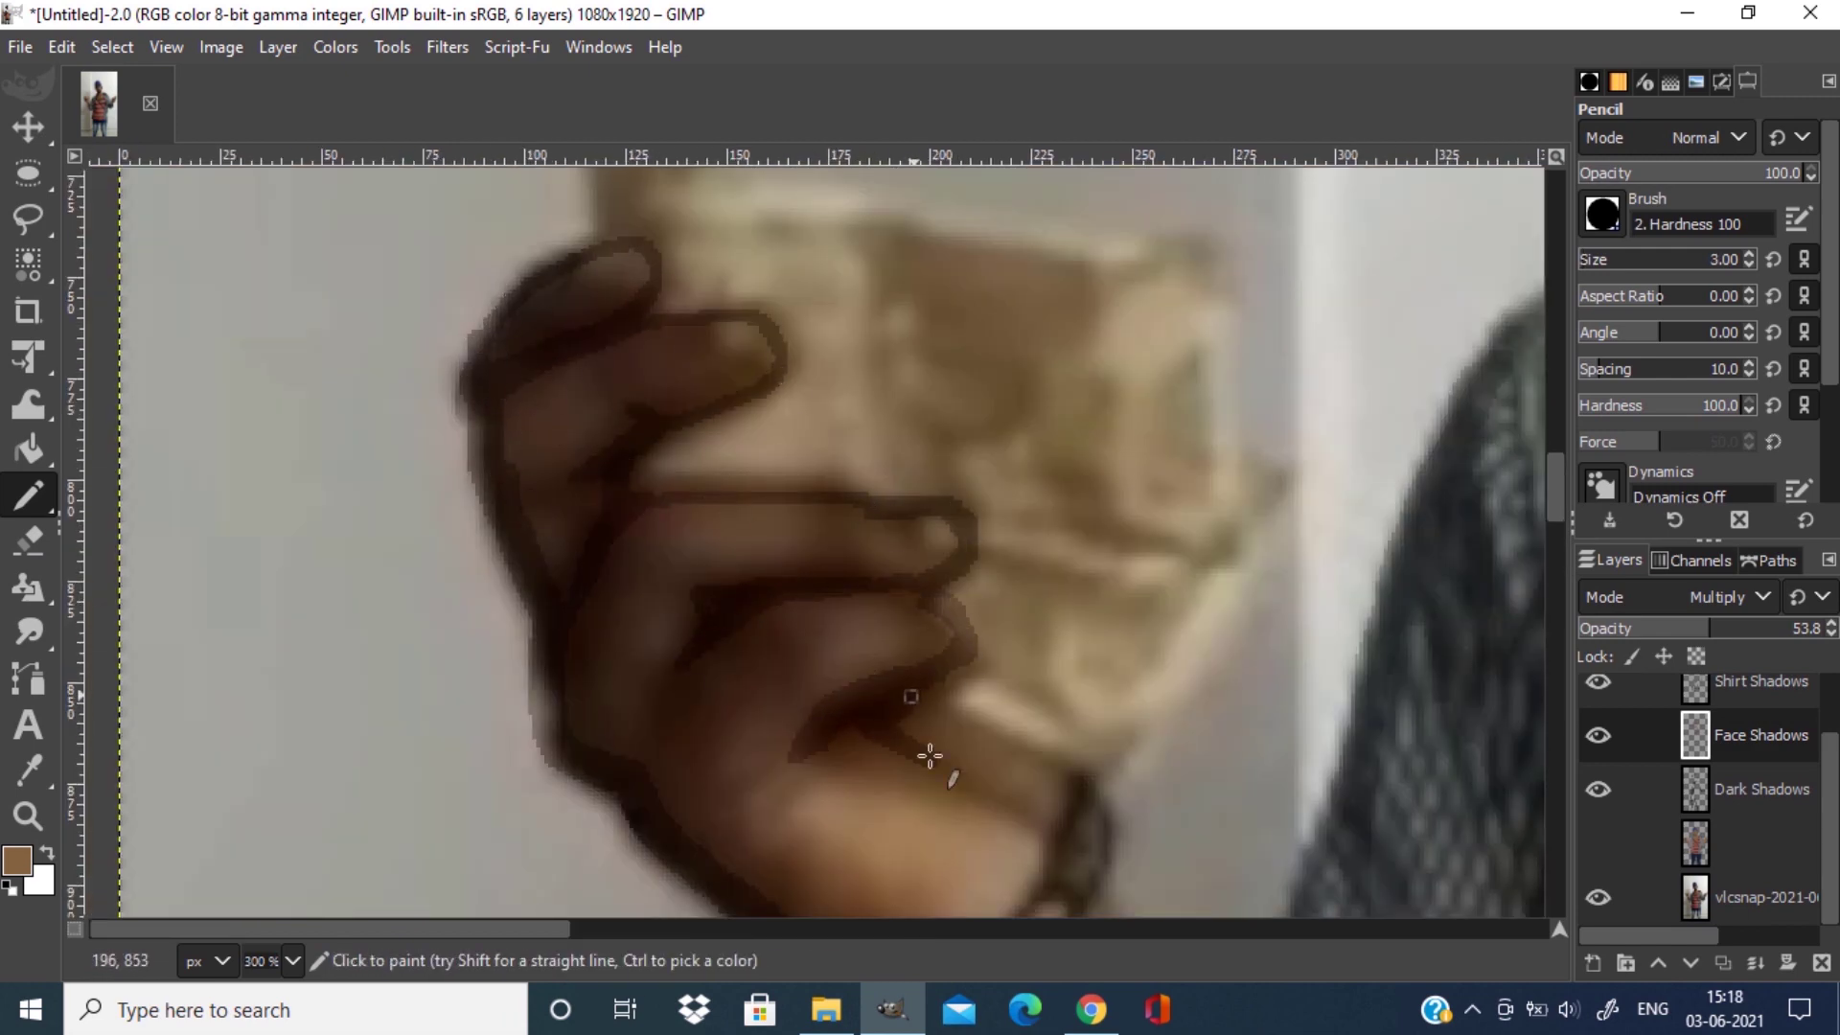
{"action": "left_click_drag", "start_coordinate": [715, 645], "coordinate": [891, 844]}
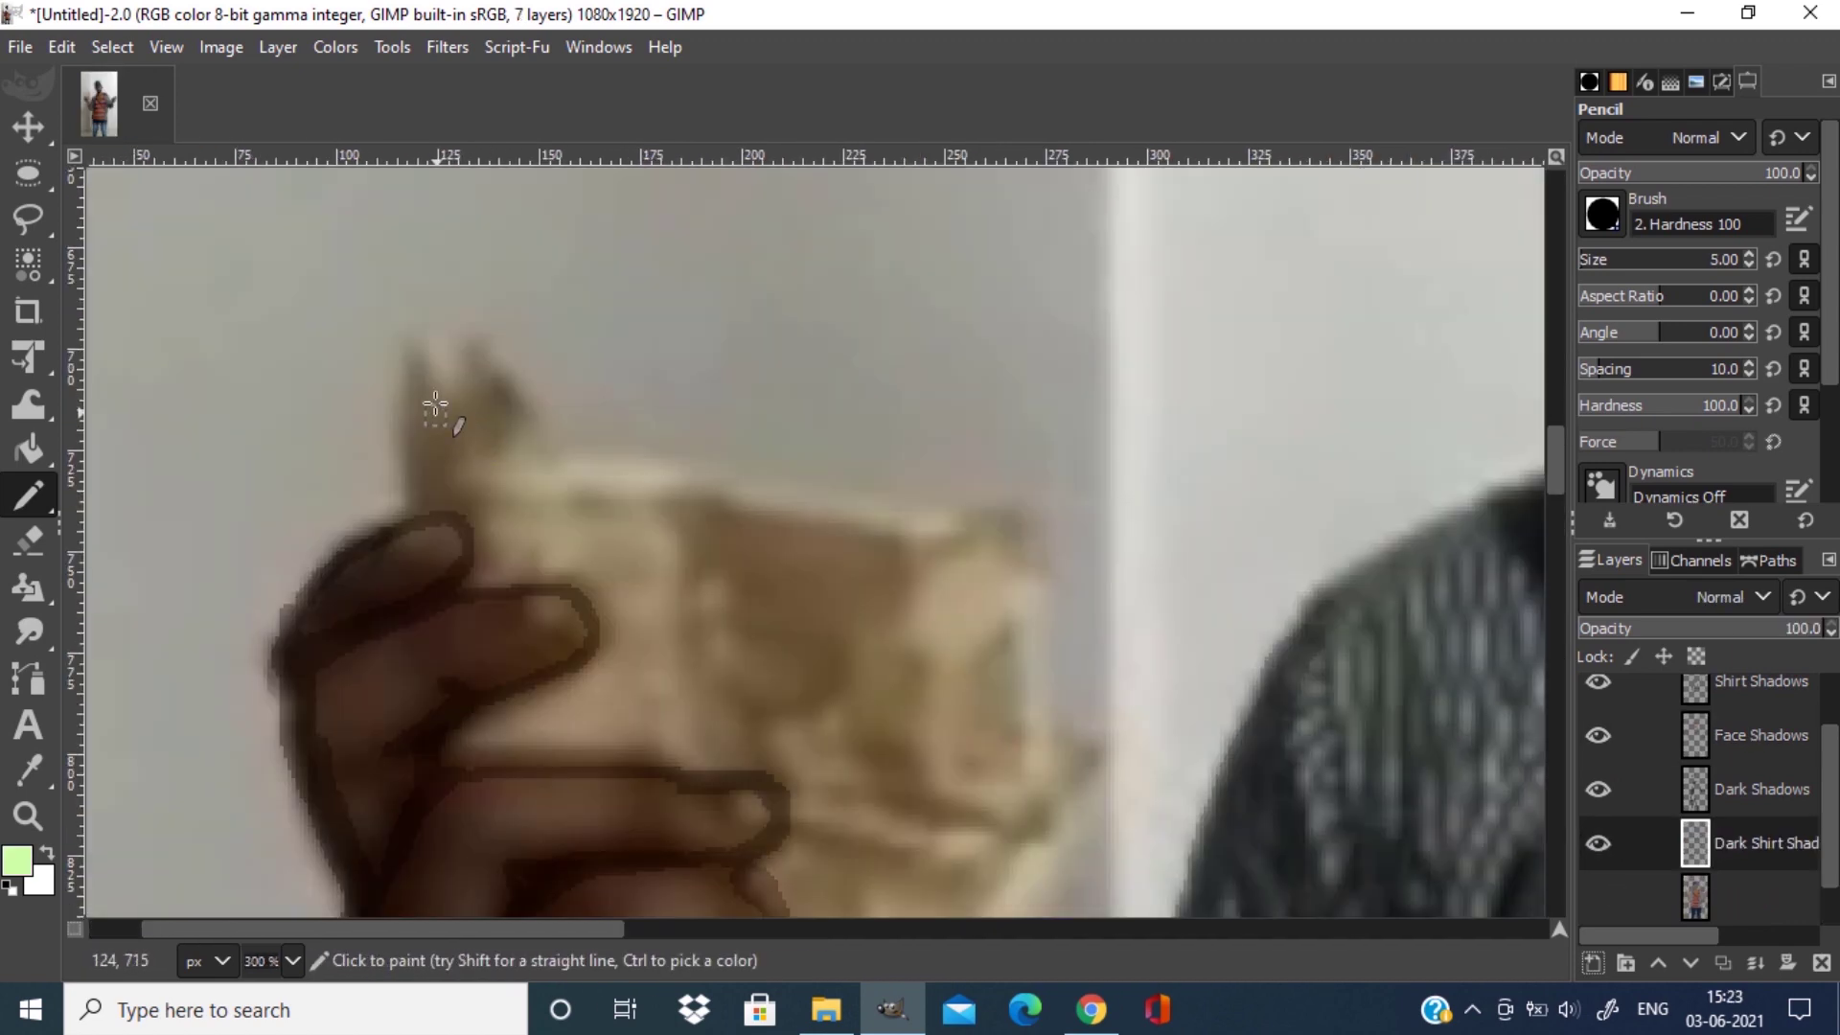
Outline the banknotes on the layer above the flat colours and colour them green with dark green outlines.
{"action": "mouse_move", "coordinate": [426, 343]}
{"action": "left_mouse_down"}
{"action": "mouse_move", "coordinate": [828, 511]}
{"action": "mouse_move", "coordinate": [1045, 826]}
{"action": "mouse_move", "coordinate": [1069, 591]}
{"action": "mouse_move", "coordinate": [987, 789]}
{"action": "mouse_move", "coordinate": [771, 781]}
{"action": "mouse_move", "coordinate": [422, 501]}
{"action": "left_mouse_up"}
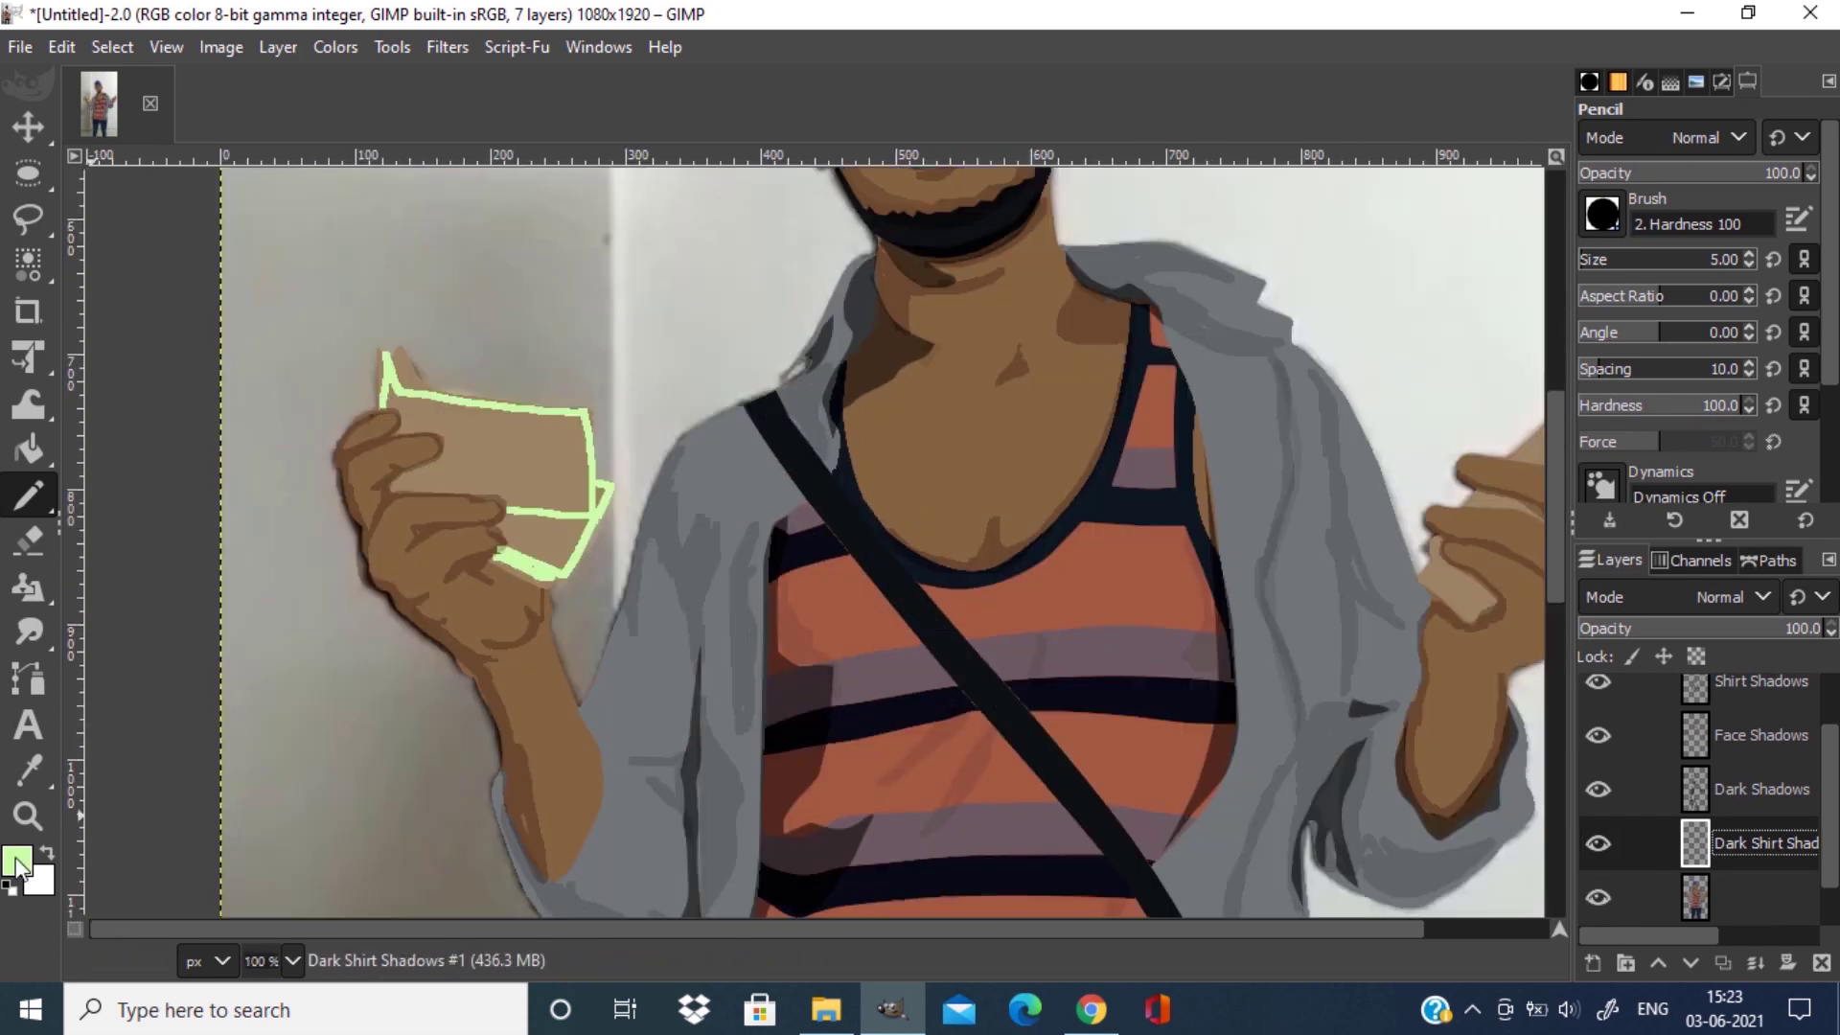
{"action": "left_click", "coordinate": [16, 859]}
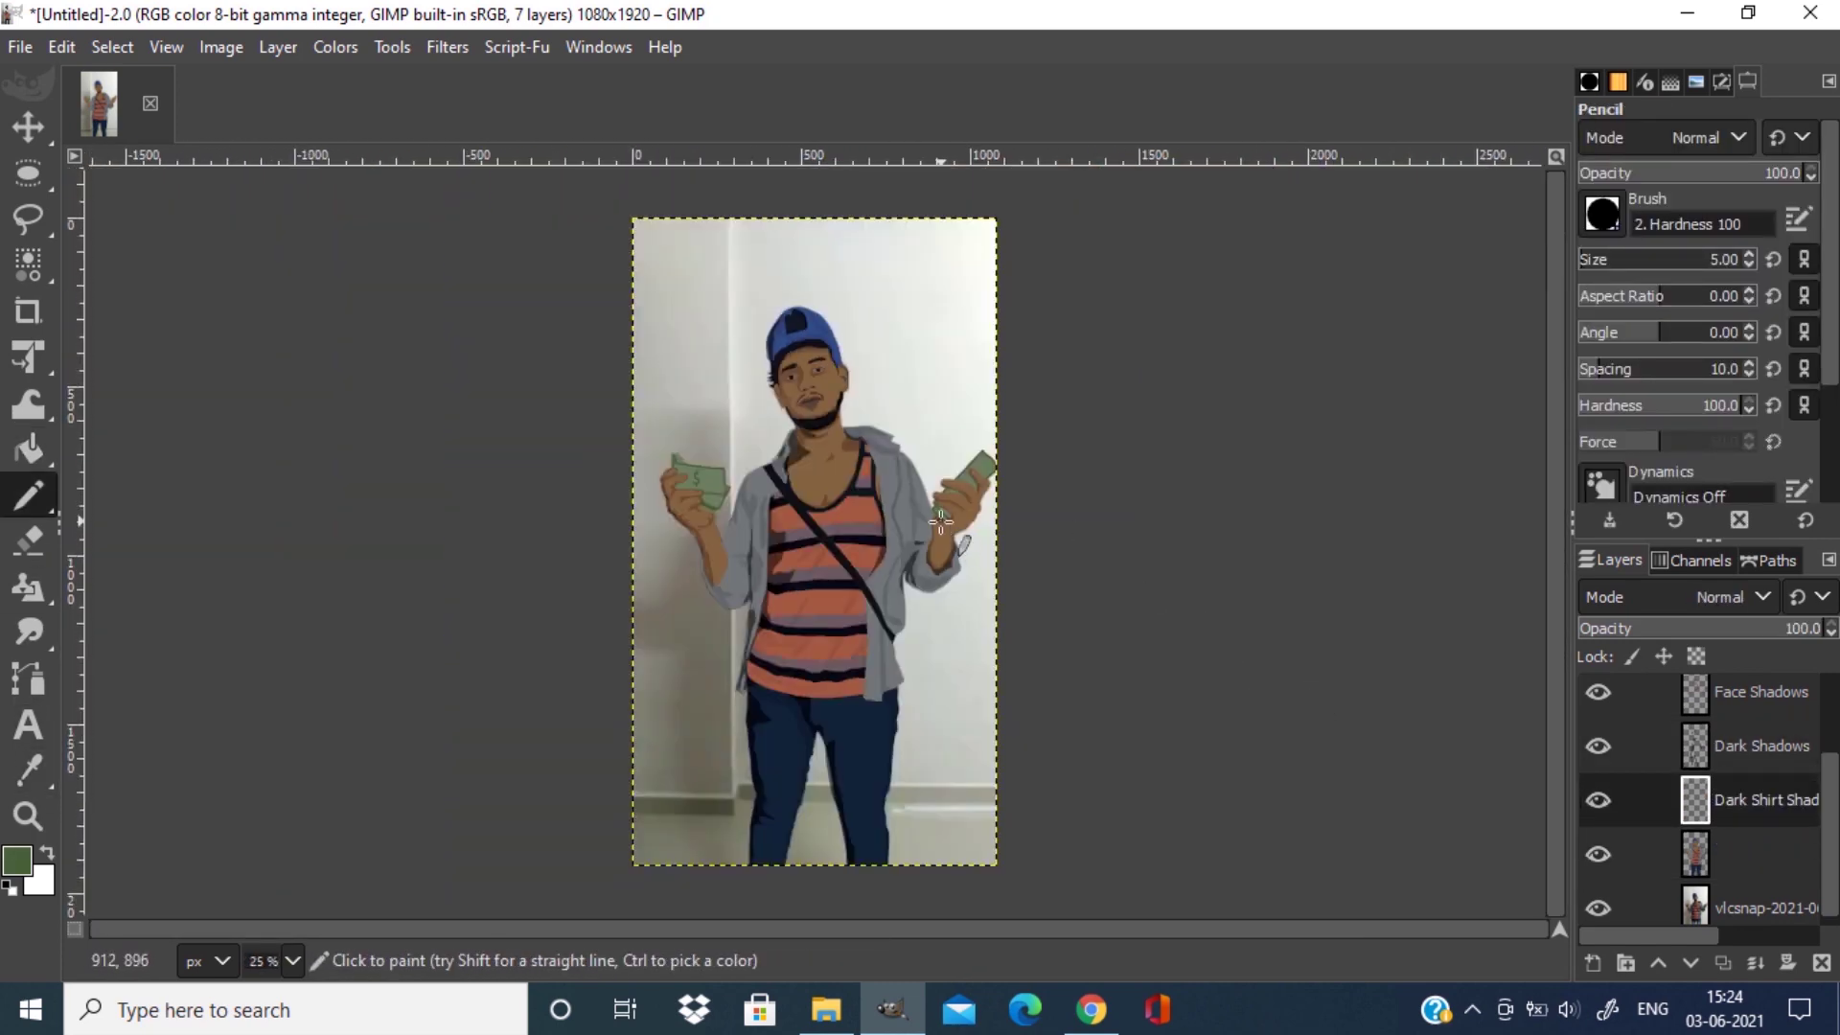
{"action": "scroll", "coordinate": [1749, 732], "scroll_direction": "up", "scroll_amount": 1}
{"action": "scroll", "coordinate": [1750, 732], "scroll_direction": "up", "scroll_amount": 1}
Add a new layer named "Highlihts" above the topmost Dark Shirt Shadows layer.
{"action": "left_click", "coordinate": [1749, 704]}
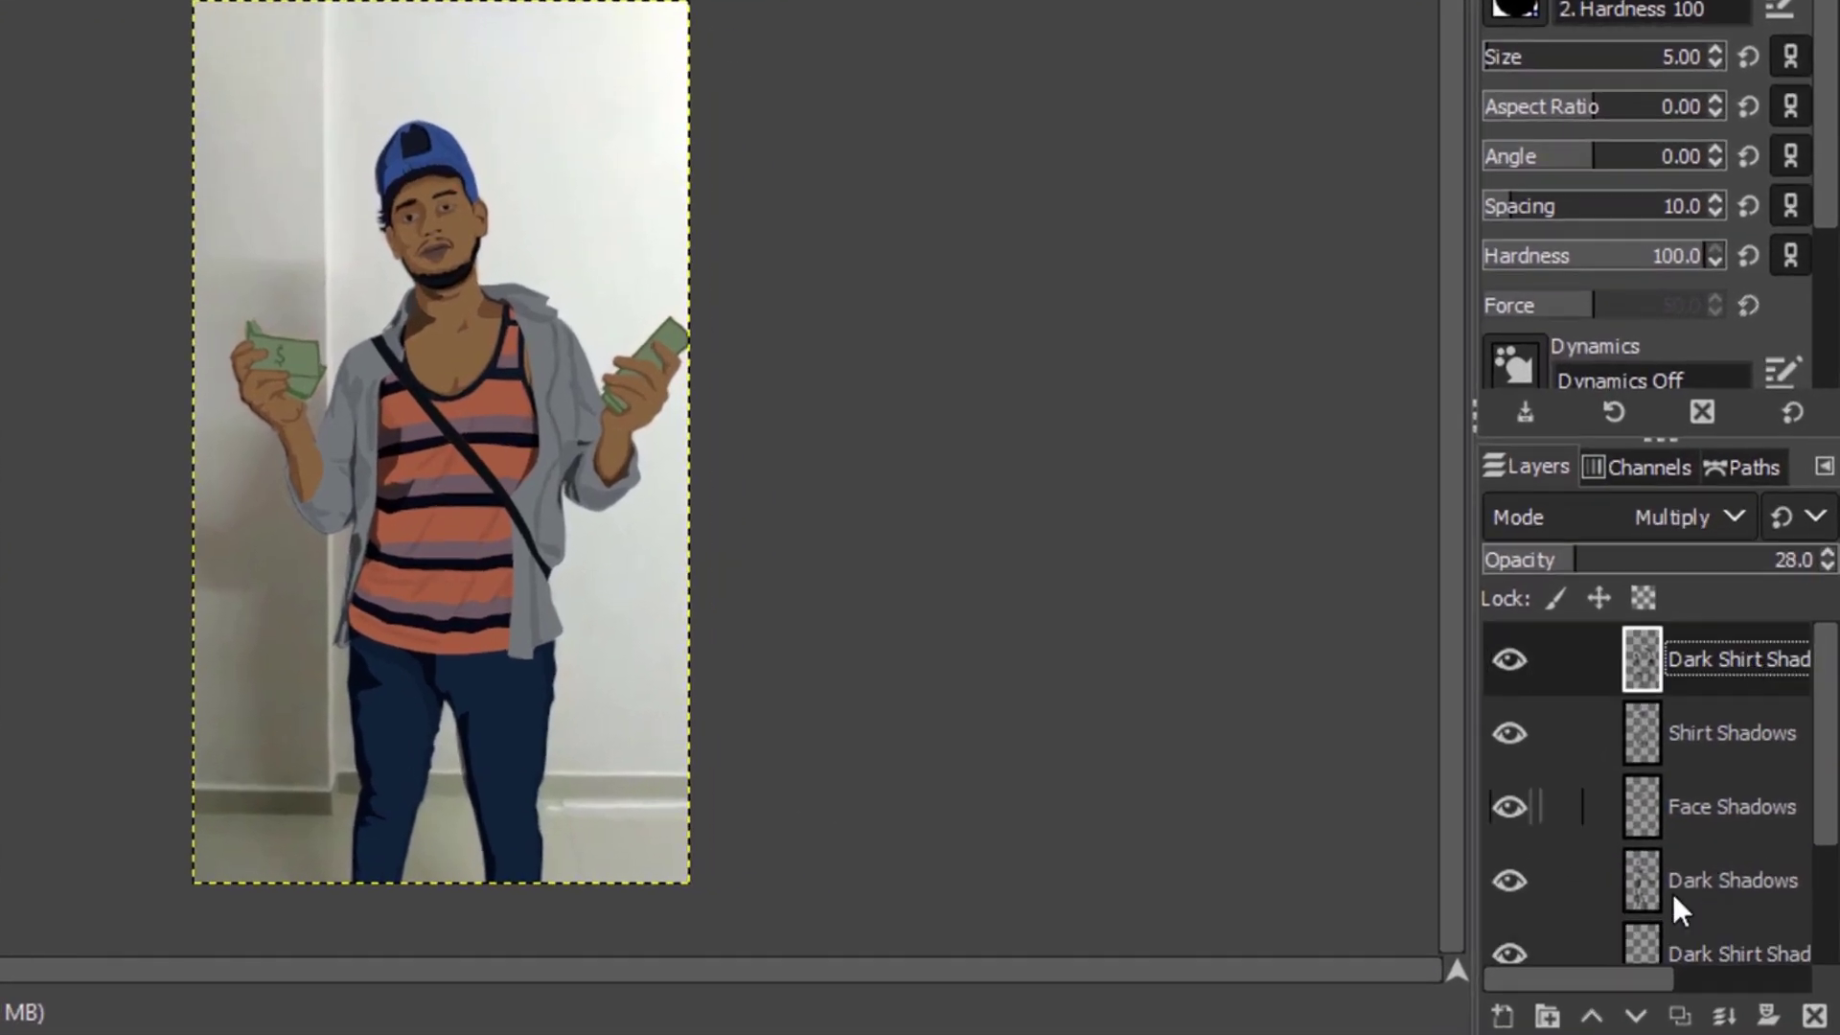
{"action": "left_click", "coordinate": [1534, 1006]}
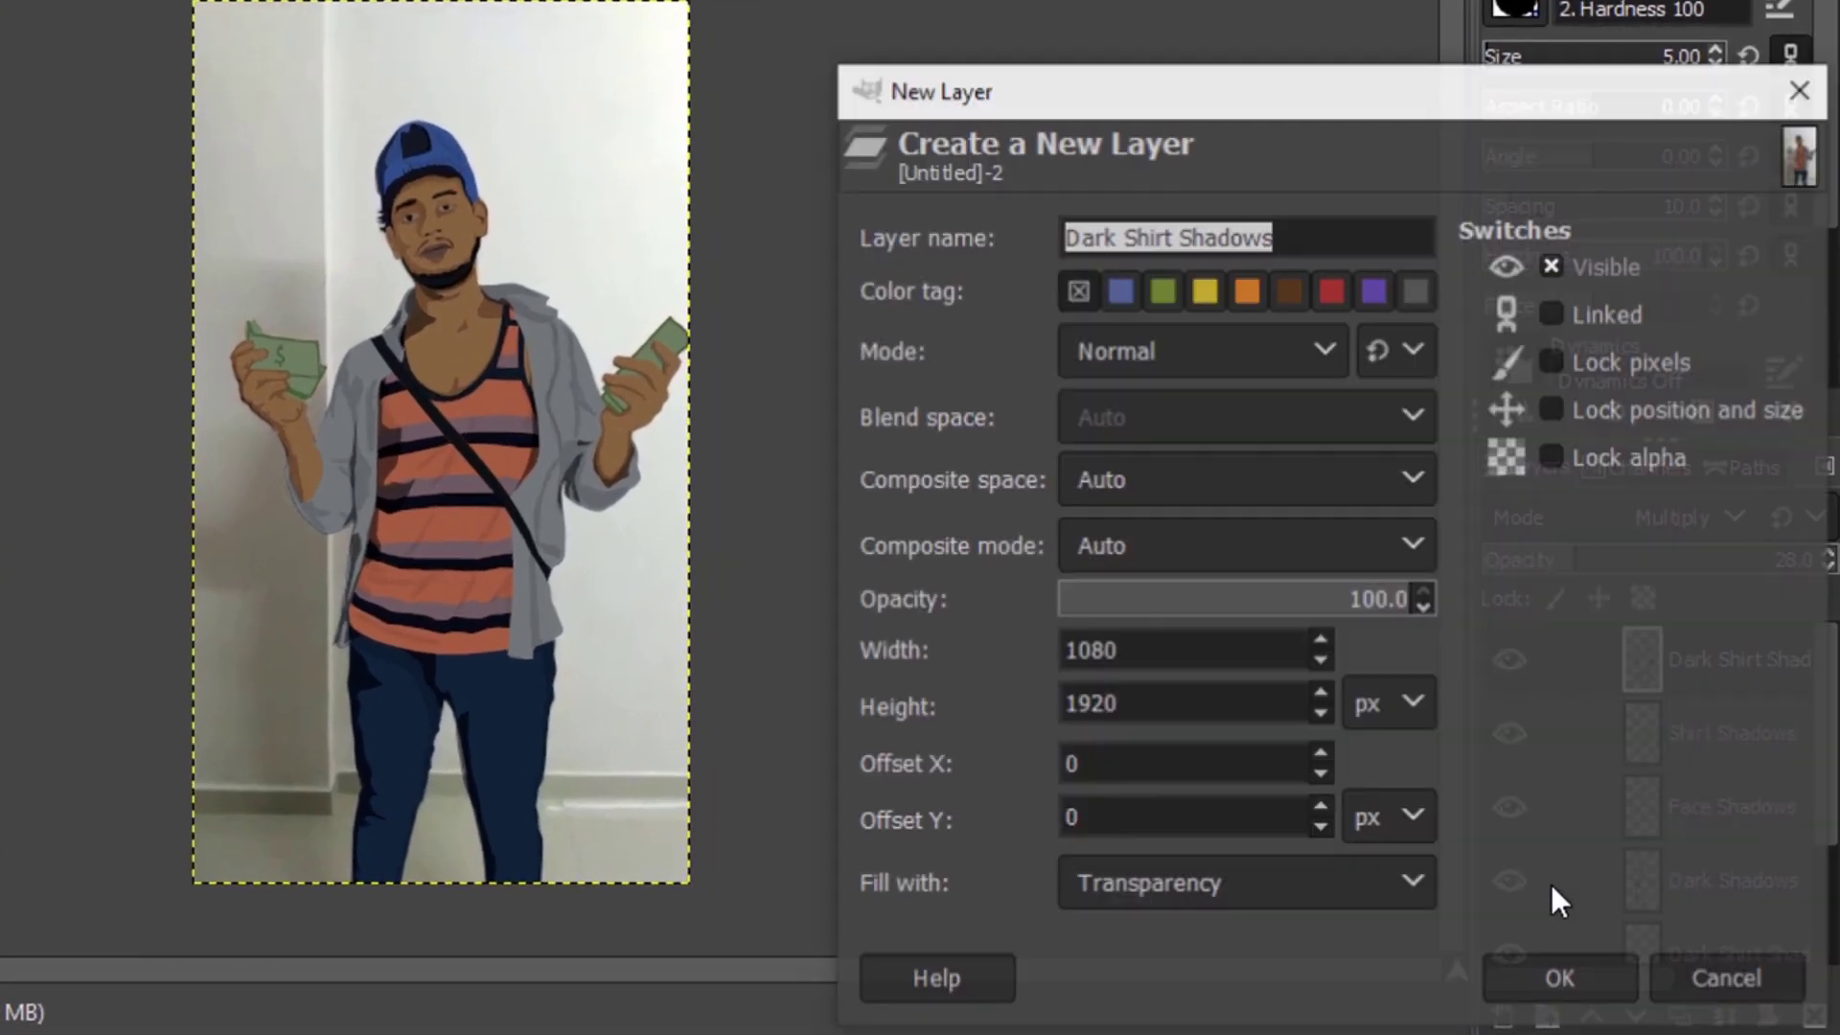
{"action": "key", "text": "BackSpace"}
{"action": "type", "text": "H"}
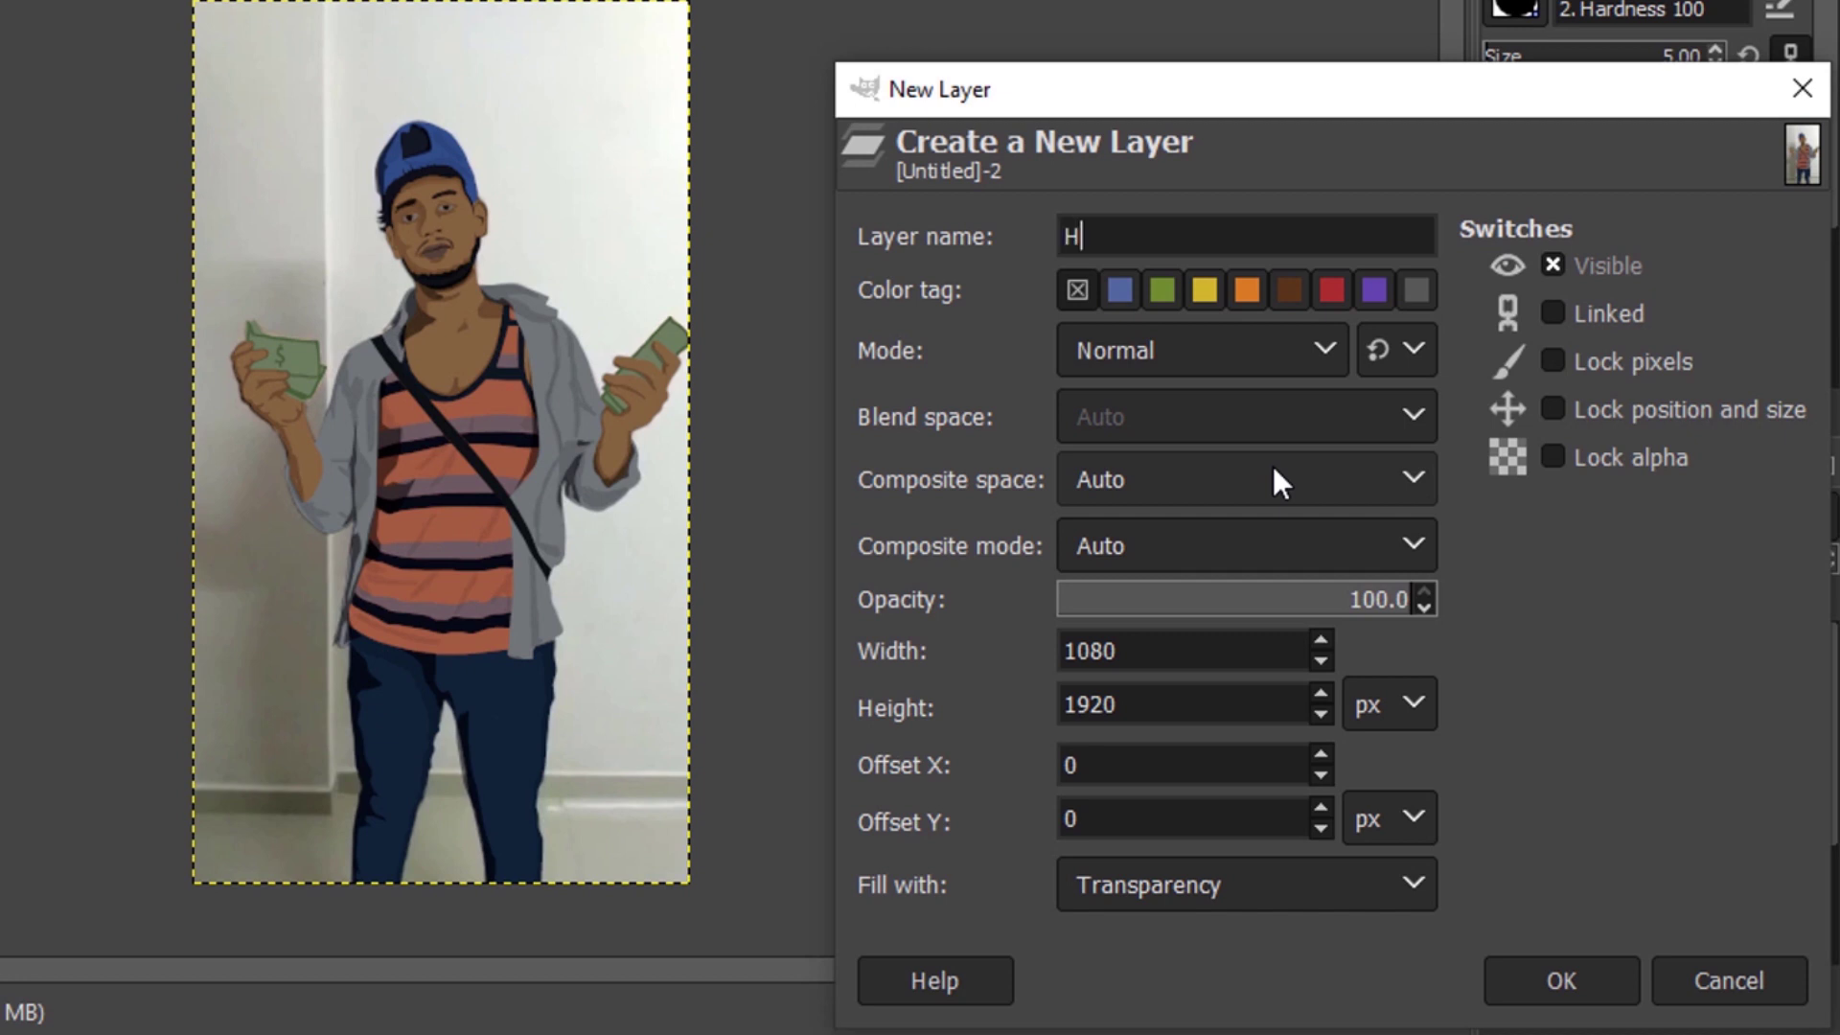
{"action": "type", "text": "ighlihts"}
{"action": "key", "text": "Return"}
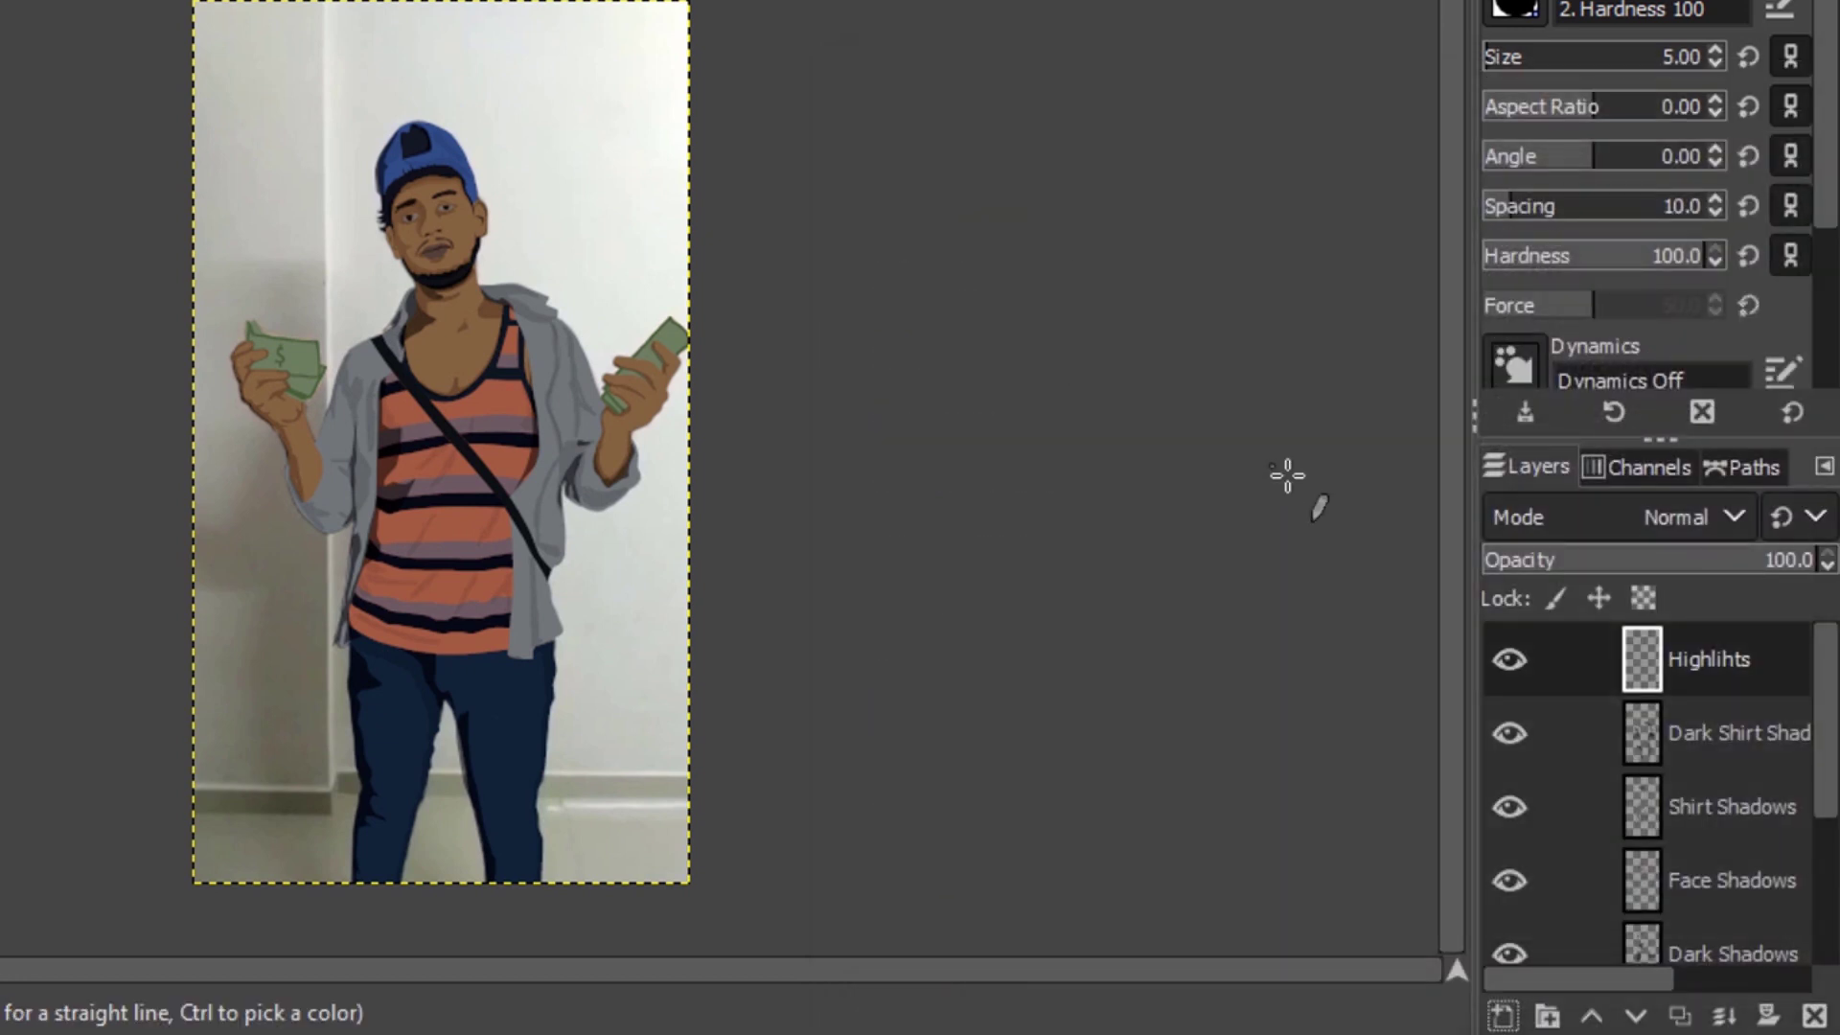
Hide the flat-colour layer and paint white highlights along the side of the face, in the ear and on the nose.
{"action": "scroll", "coordinate": [1548, 876], "scroll_direction": "down", "scroll_amount": 4}
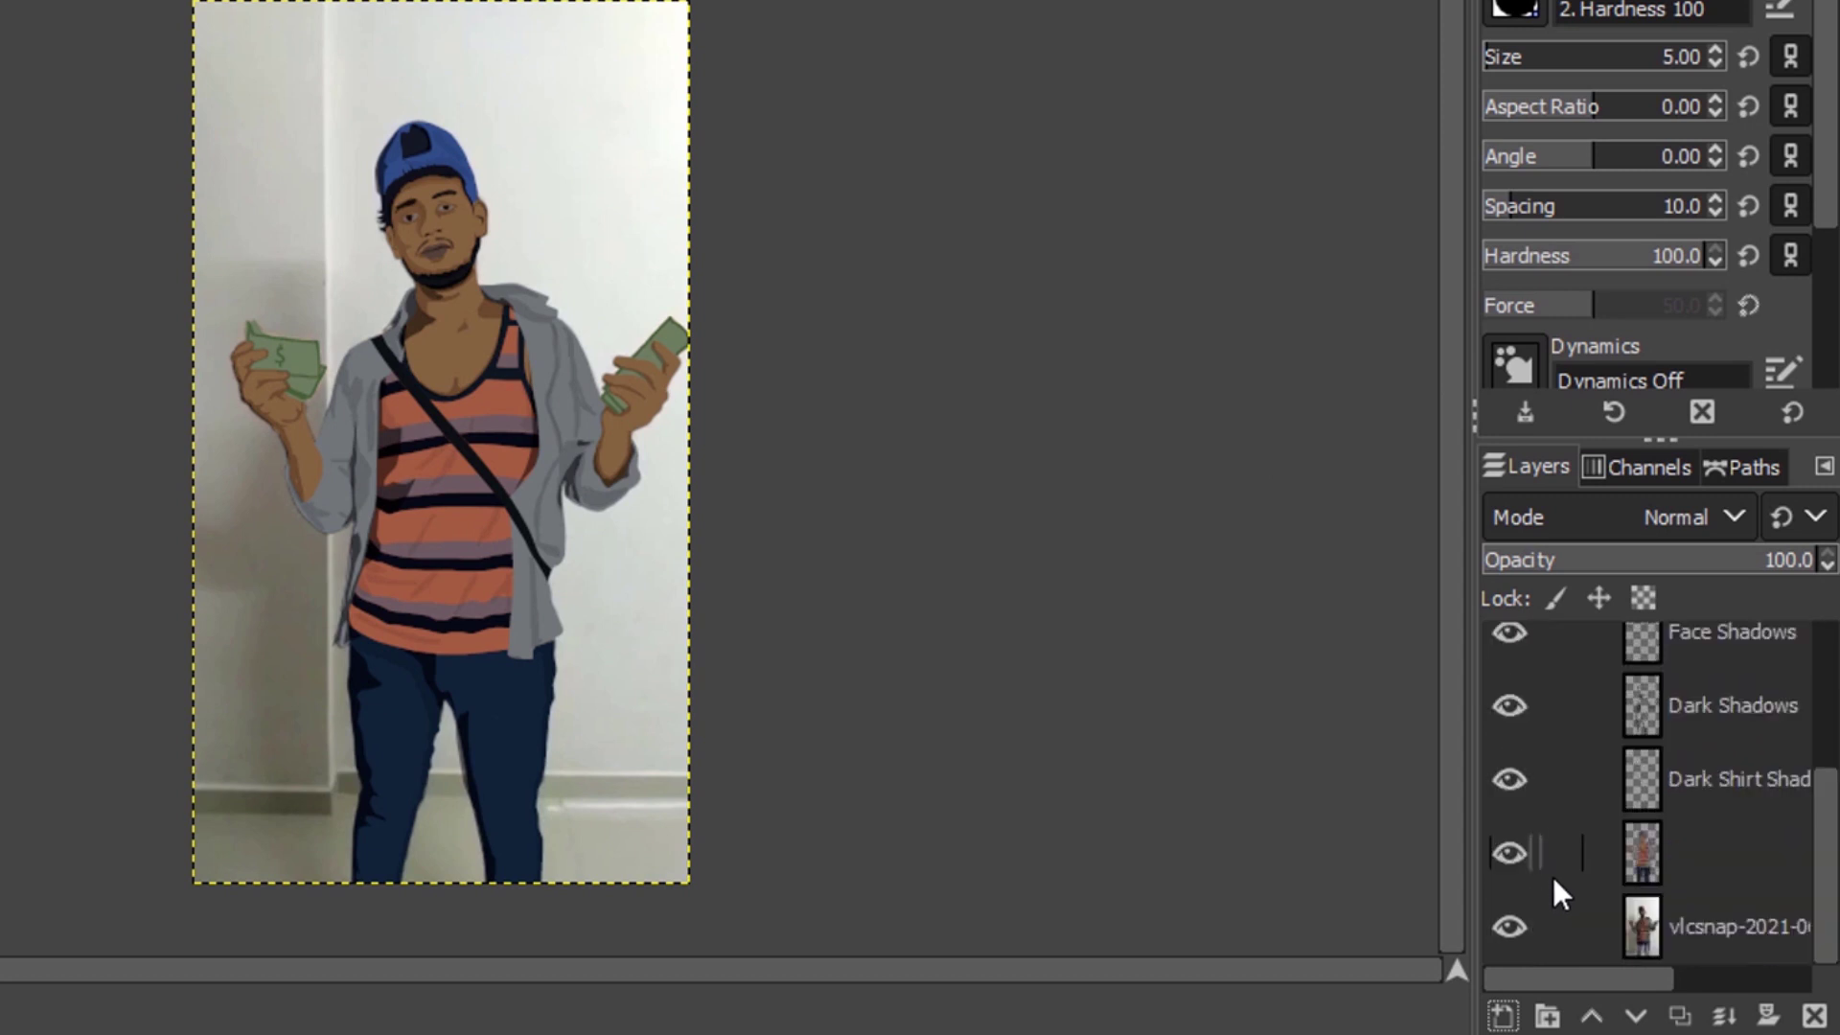
{"action": "left_click", "coordinate": [1519, 857]}
{"action": "scroll", "coordinate": [1573, 856], "scroll_direction": "up", "scroll_amount": 4}
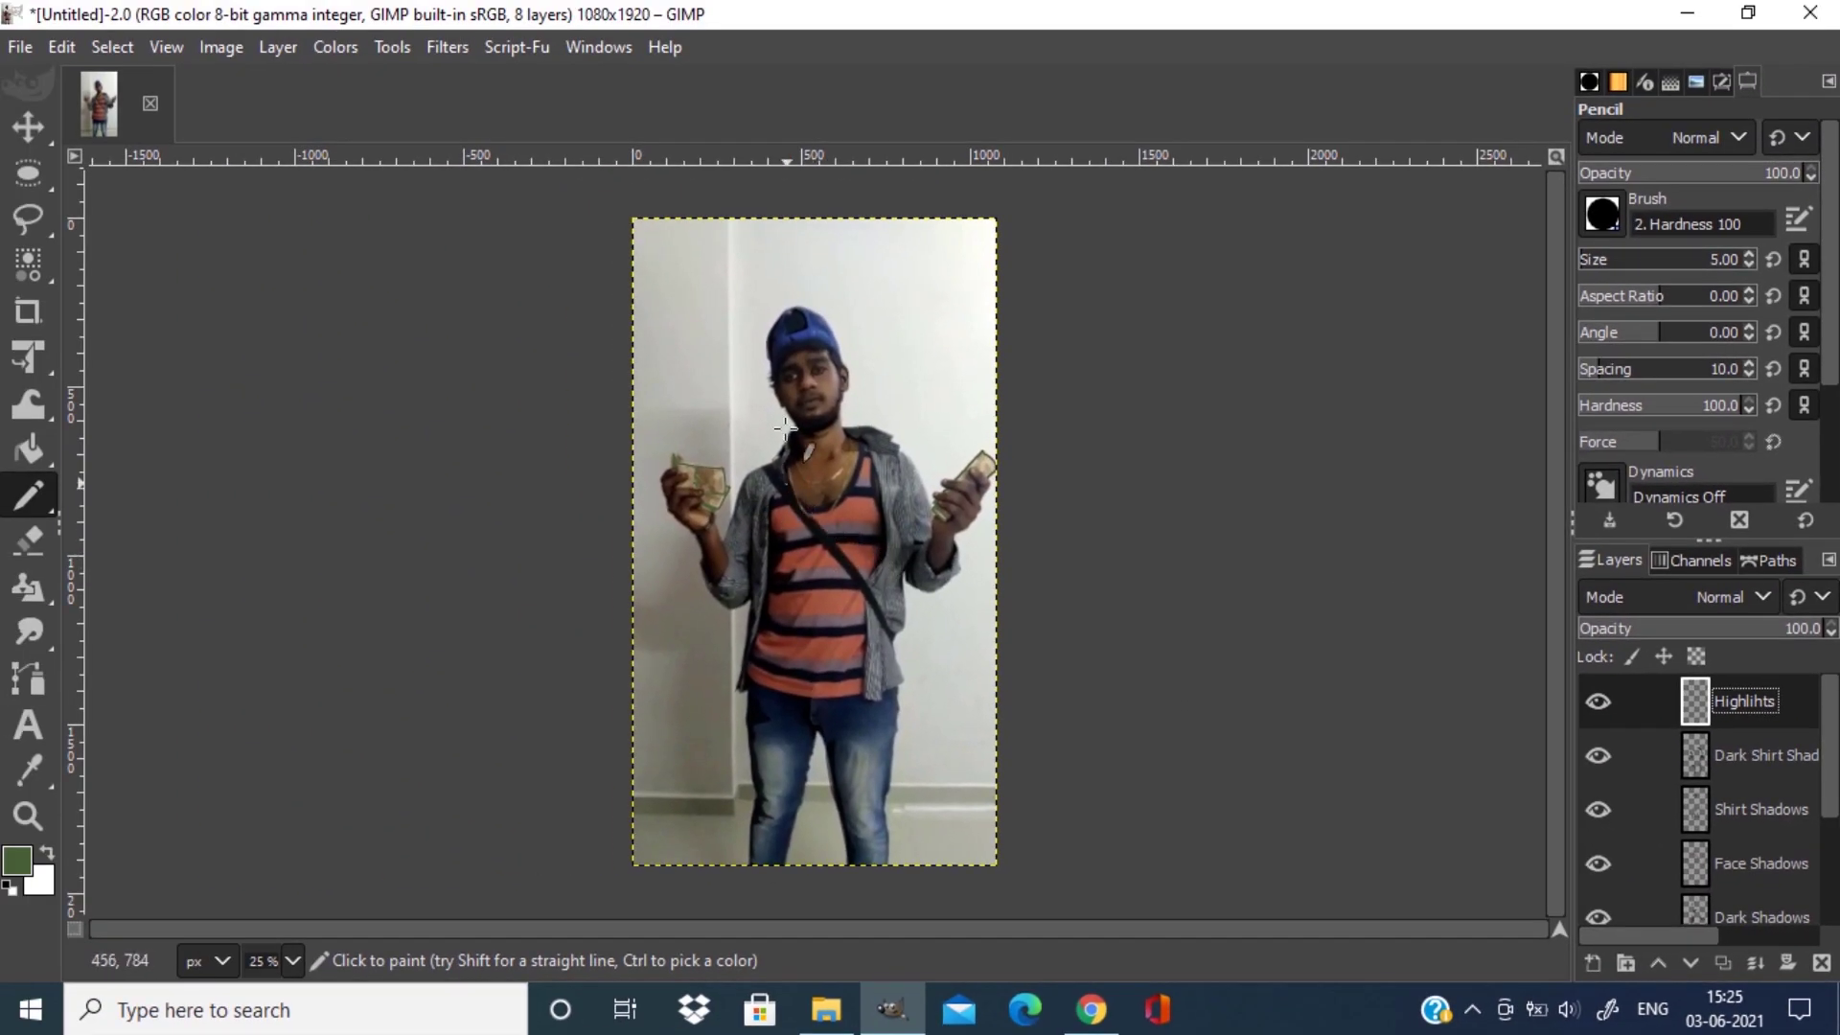
{"action": "scroll", "coordinate": [786, 453], "scroll_direction": "up", "scroll_amount": 5}
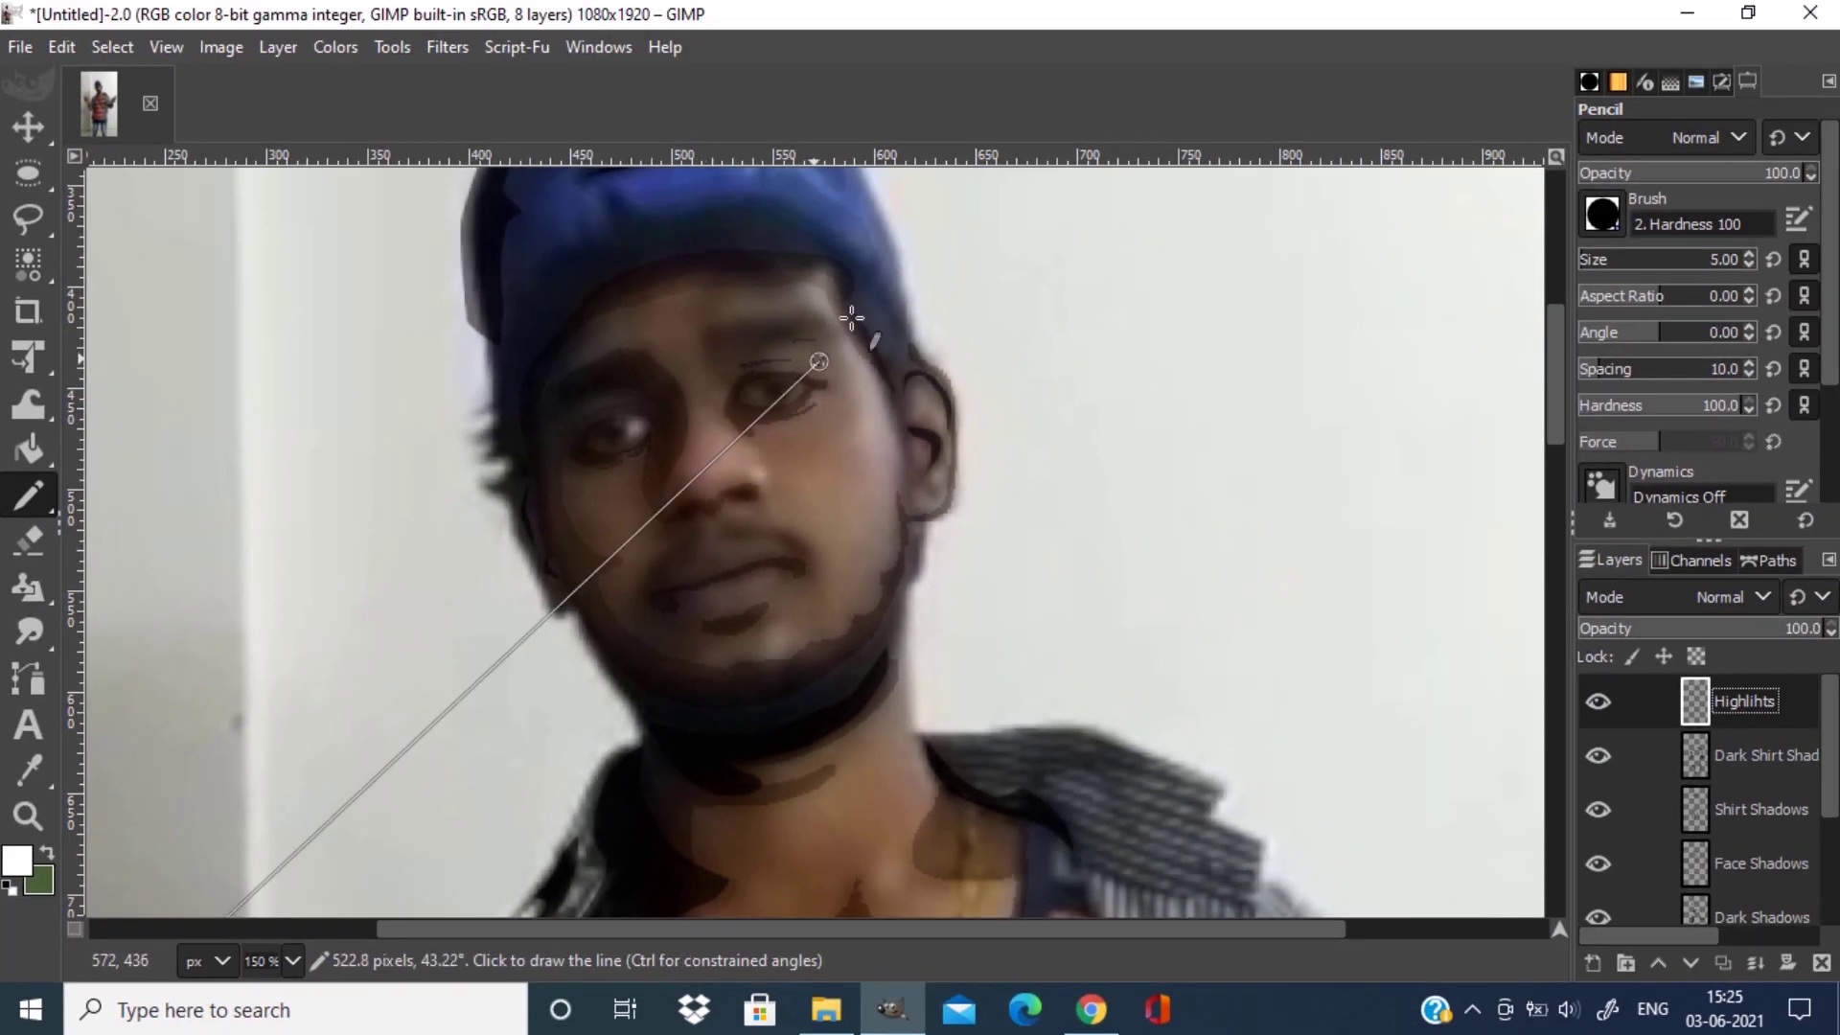
{"action": "scroll", "coordinate": [851, 317], "scroll_direction": "up", "scroll_amount": 1, "text": "ctrl"}
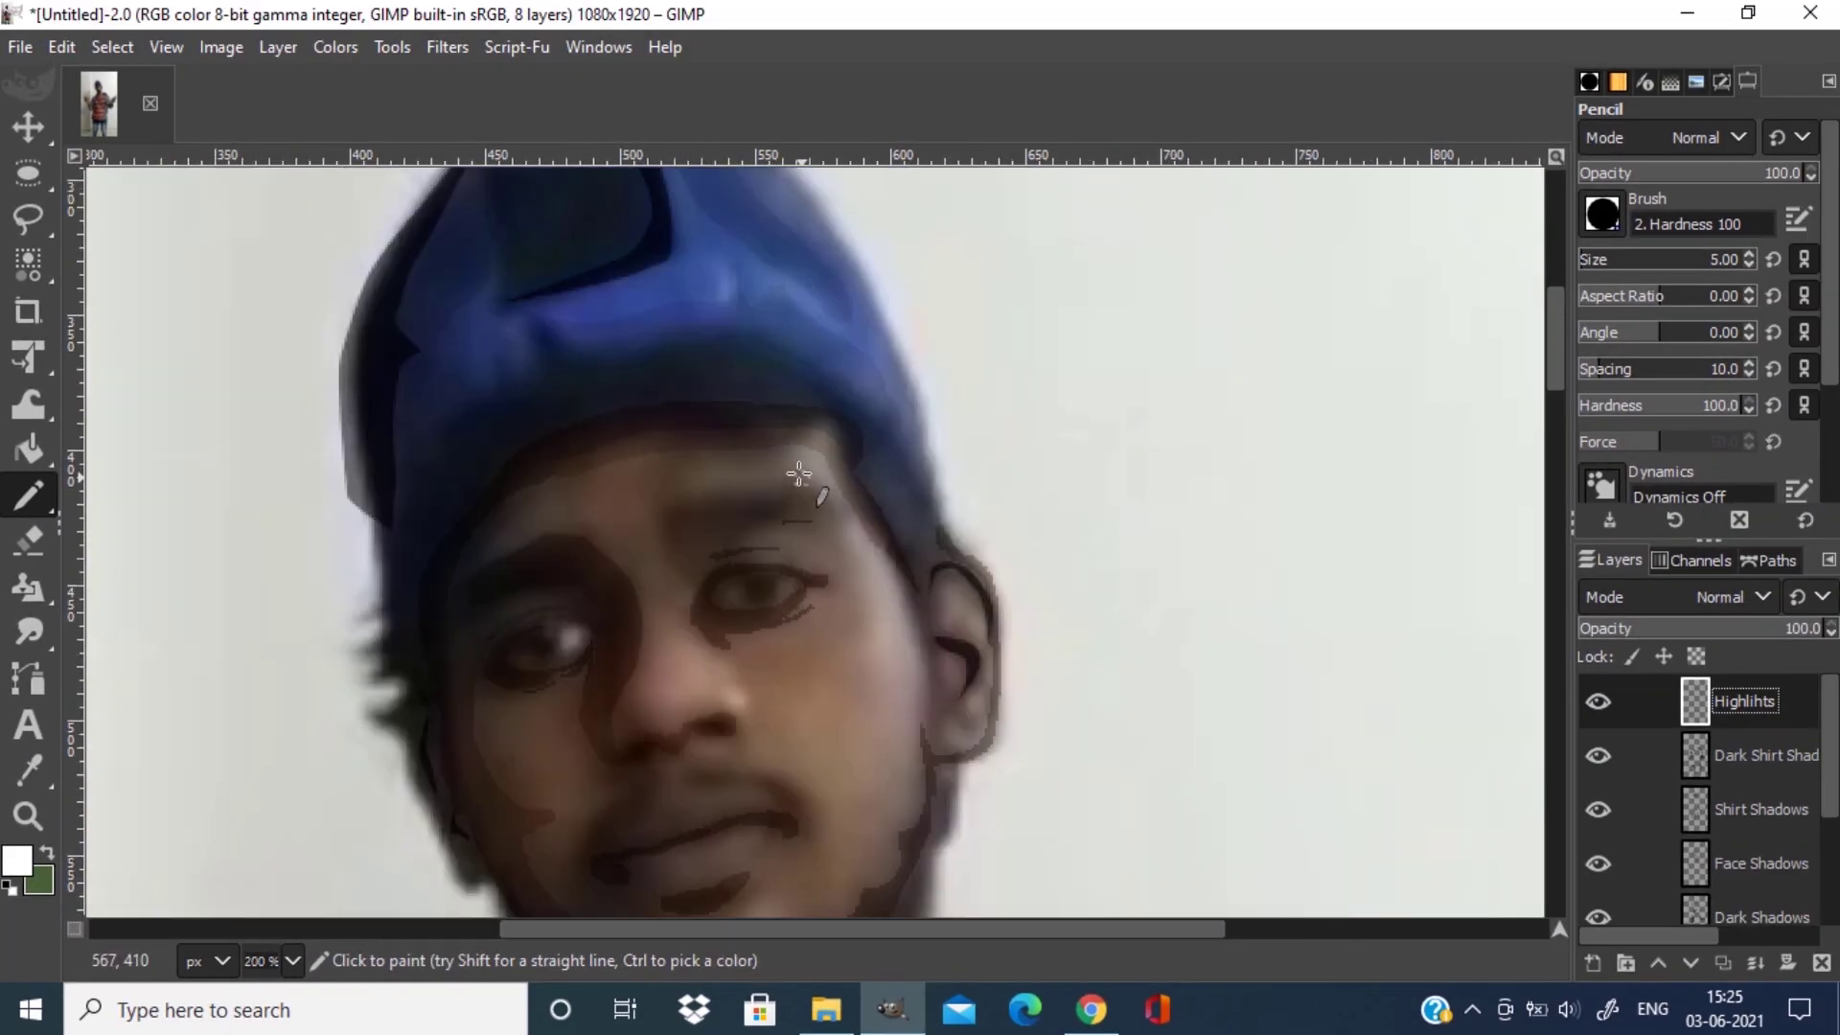
{"action": "mouse_move", "coordinate": [891, 574]}
{"action": "left_mouse_down"}
{"action": "mouse_move", "coordinate": [896, 786]}
{"action": "mouse_move", "coordinate": [824, 498]}
{"action": "left_mouse_up"}
{"action": "scroll", "coordinate": [731, 514], "scroll_direction": "down", "scroll_amount": 3}
{"action": "left_click", "coordinate": [731, 514]}
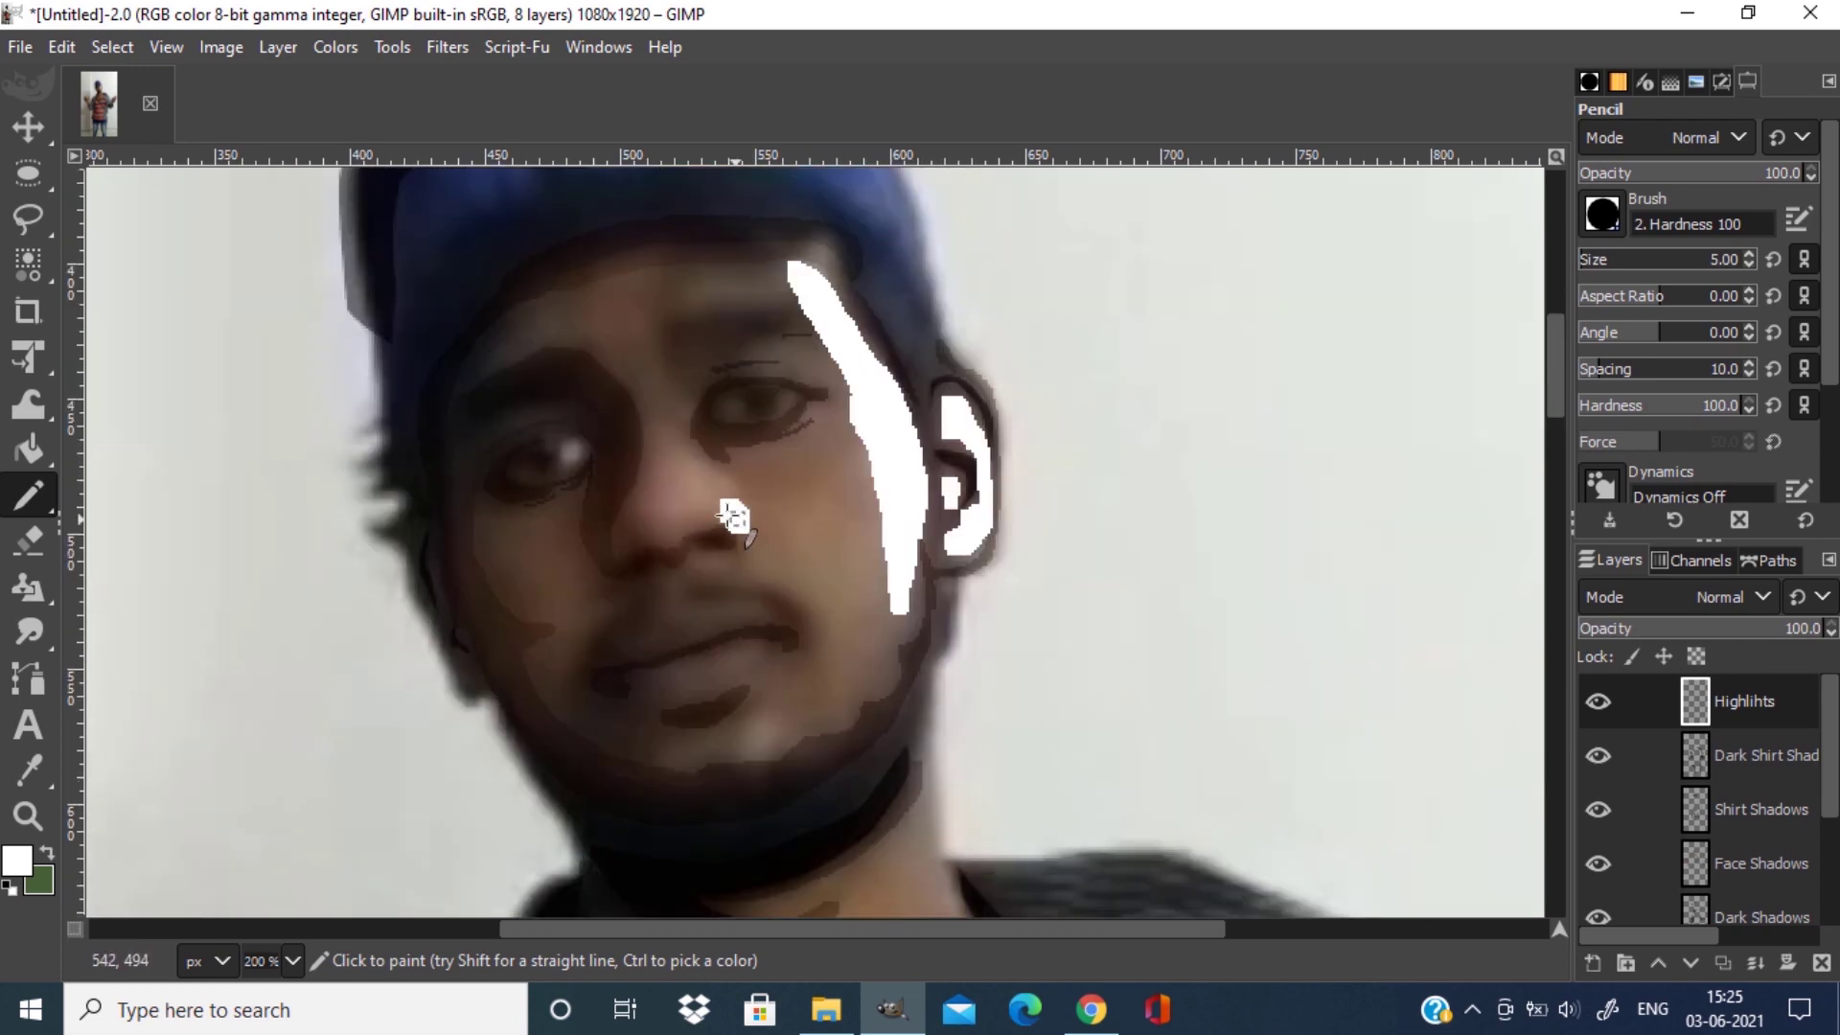
Paint white highlights on the cap, in both eyes and along the beard edge and neck.
{"action": "scroll", "coordinate": [571, 500], "scroll_direction": "up", "scroll_amount": 5}
{"action": "mouse_move", "coordinate": [494, 537]}
{"action": "left_mouse_down"}
{"action": "mouse_move", "coordinate": [671, 484]}
{"action": "mouse_move", "coordinate": [843, 503]}
{"action": "mouse_move", "coordinate": [767, 479]}
{"action": "left_mouse_up"}
{"action": "scroll", "coordinate": [588, 480], "scroll_direction": "down", "scroll_amount": 6}
{"action": "scroll", "coordinate": [588, 480], "scroll_direction": "up", "scroll_amount": 3}
{"action": "left_click", "coordinate": [569, 458]}
{"action": "left_click", "coordinate": [776, 405]}
{"action": "scroll", "coordinate": [776, 406], "scroll_direction": "down", "scroll_amount": 3}
{"action": "left_click_drag", "start_coordinate": [908, 428], "coordinate": [967, 736]}
{"action": "scroll", "coordinate": [967, 736], "scroll_direction": "down", "scroll_amount": 6}
Set the Highlihts layer to Overlay mode with 12.6 opacity.
{"action": "left_click", "coordinate": [1734, 600]}
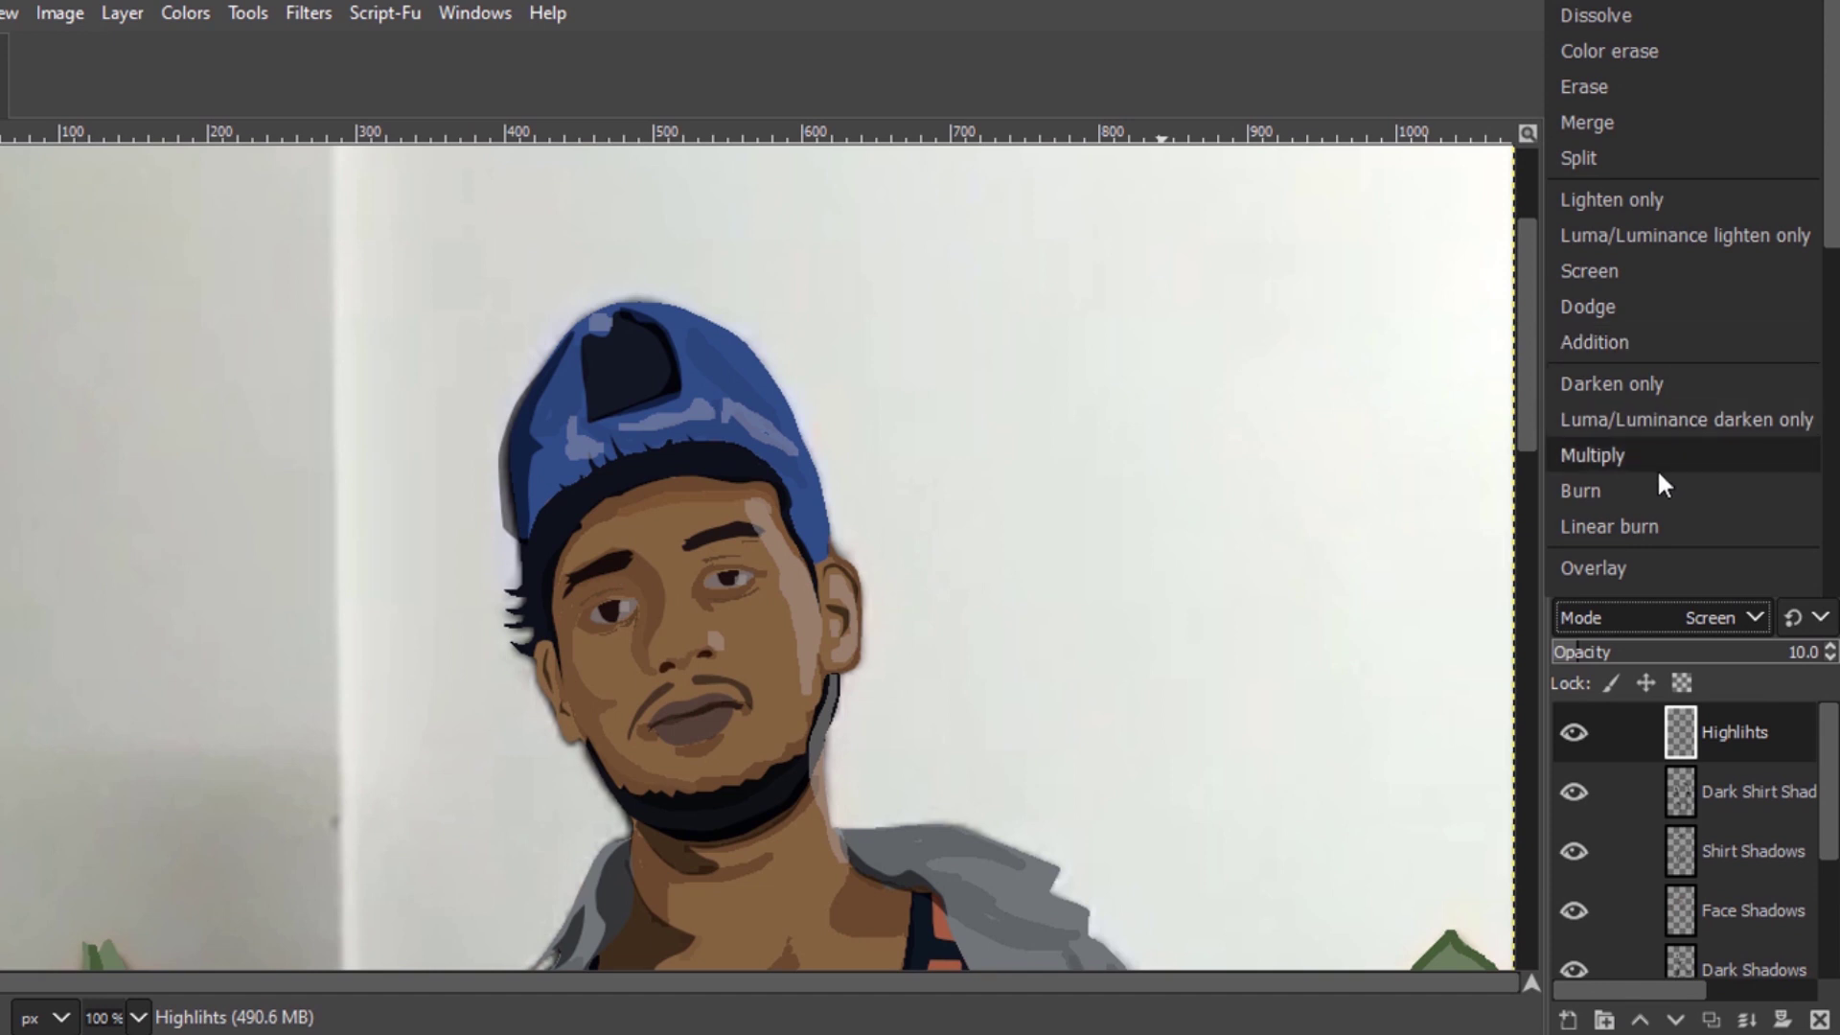
{"action": "left_click", "coordinate": [1618, 565]}
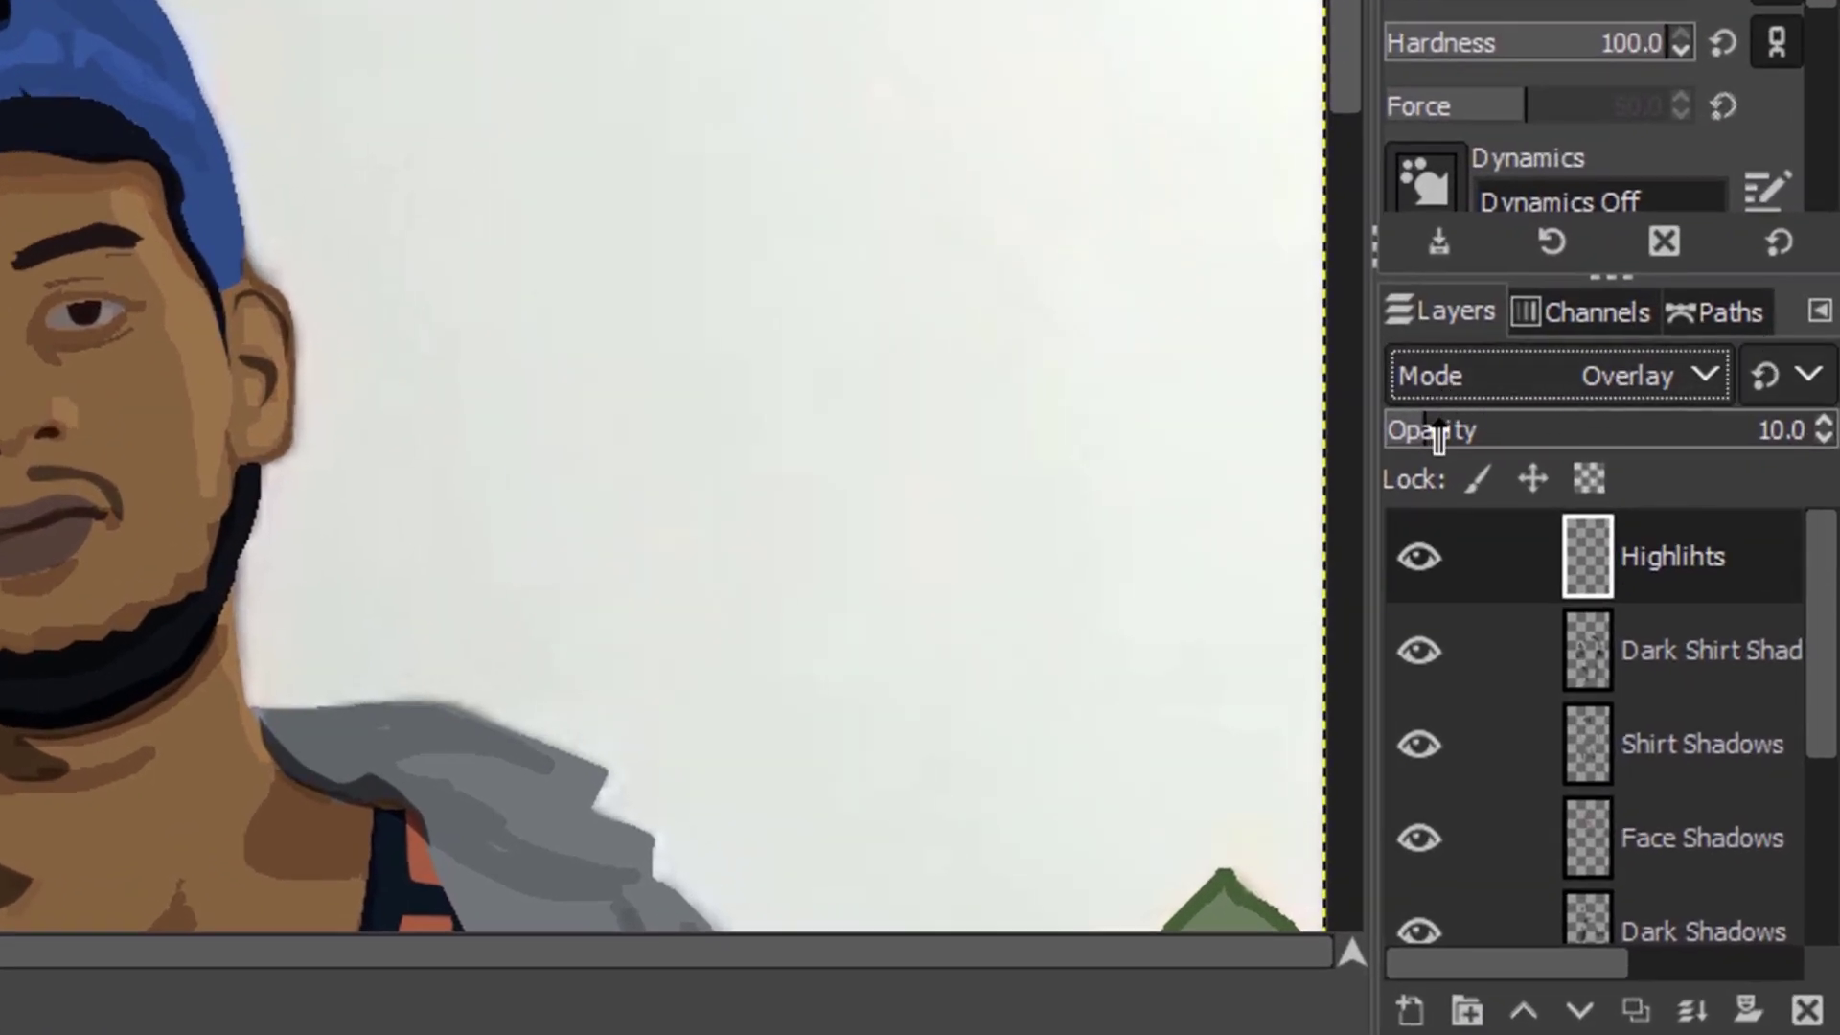
{"action": "mouse_move", "coordinate": [1437, 436]}
{"action": "left_mouse_down"}
{"action": "mouse_move", "coordinate": [1520, 436]}
{"action": "mouse_move", "coordinate": [1430, 445]}
{"action": "left_mouse_up"}
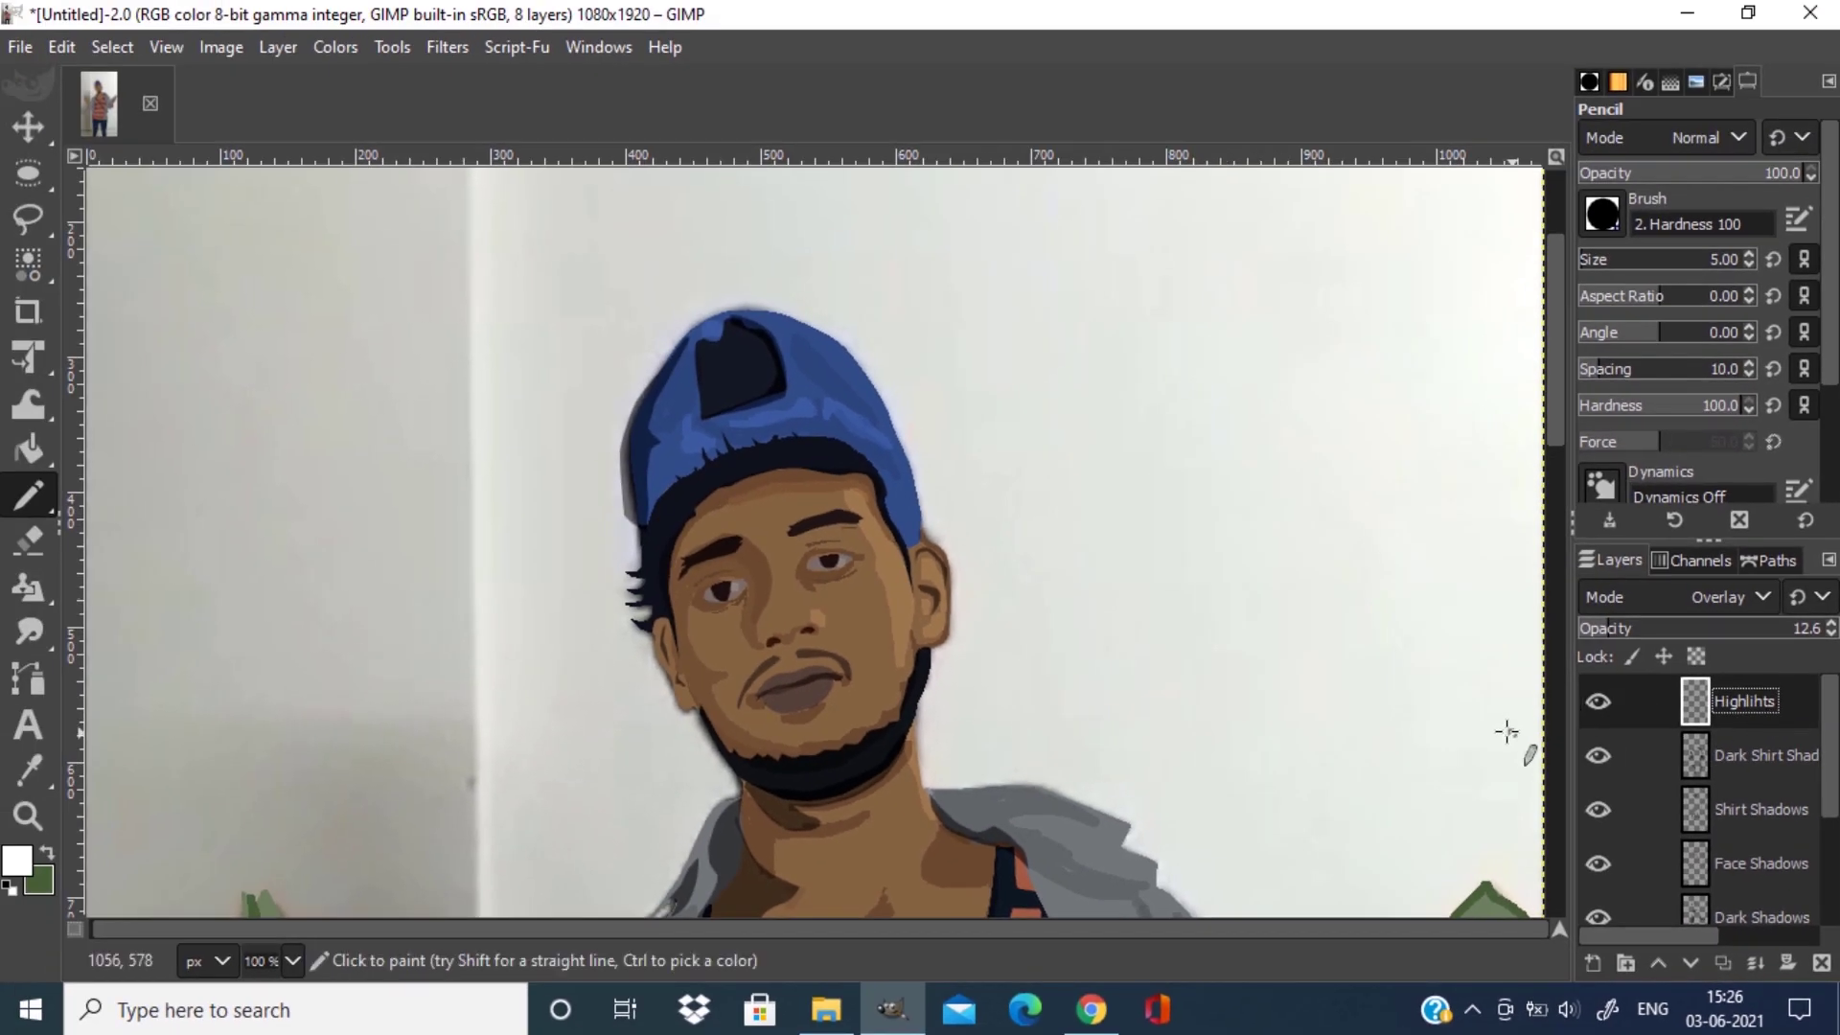
Hide the flat-colour layer again and paint highlights on the neck, chest and the forearm below the banknotes.
{"action": "scroll", "coordinate": [1306, 665], "scroll_direction": "down", "scroll_amount": 2}
{"action": "scroll", "coordinate": [1621, 841], "scroll_direction": "down", "scroll_amount": 3}
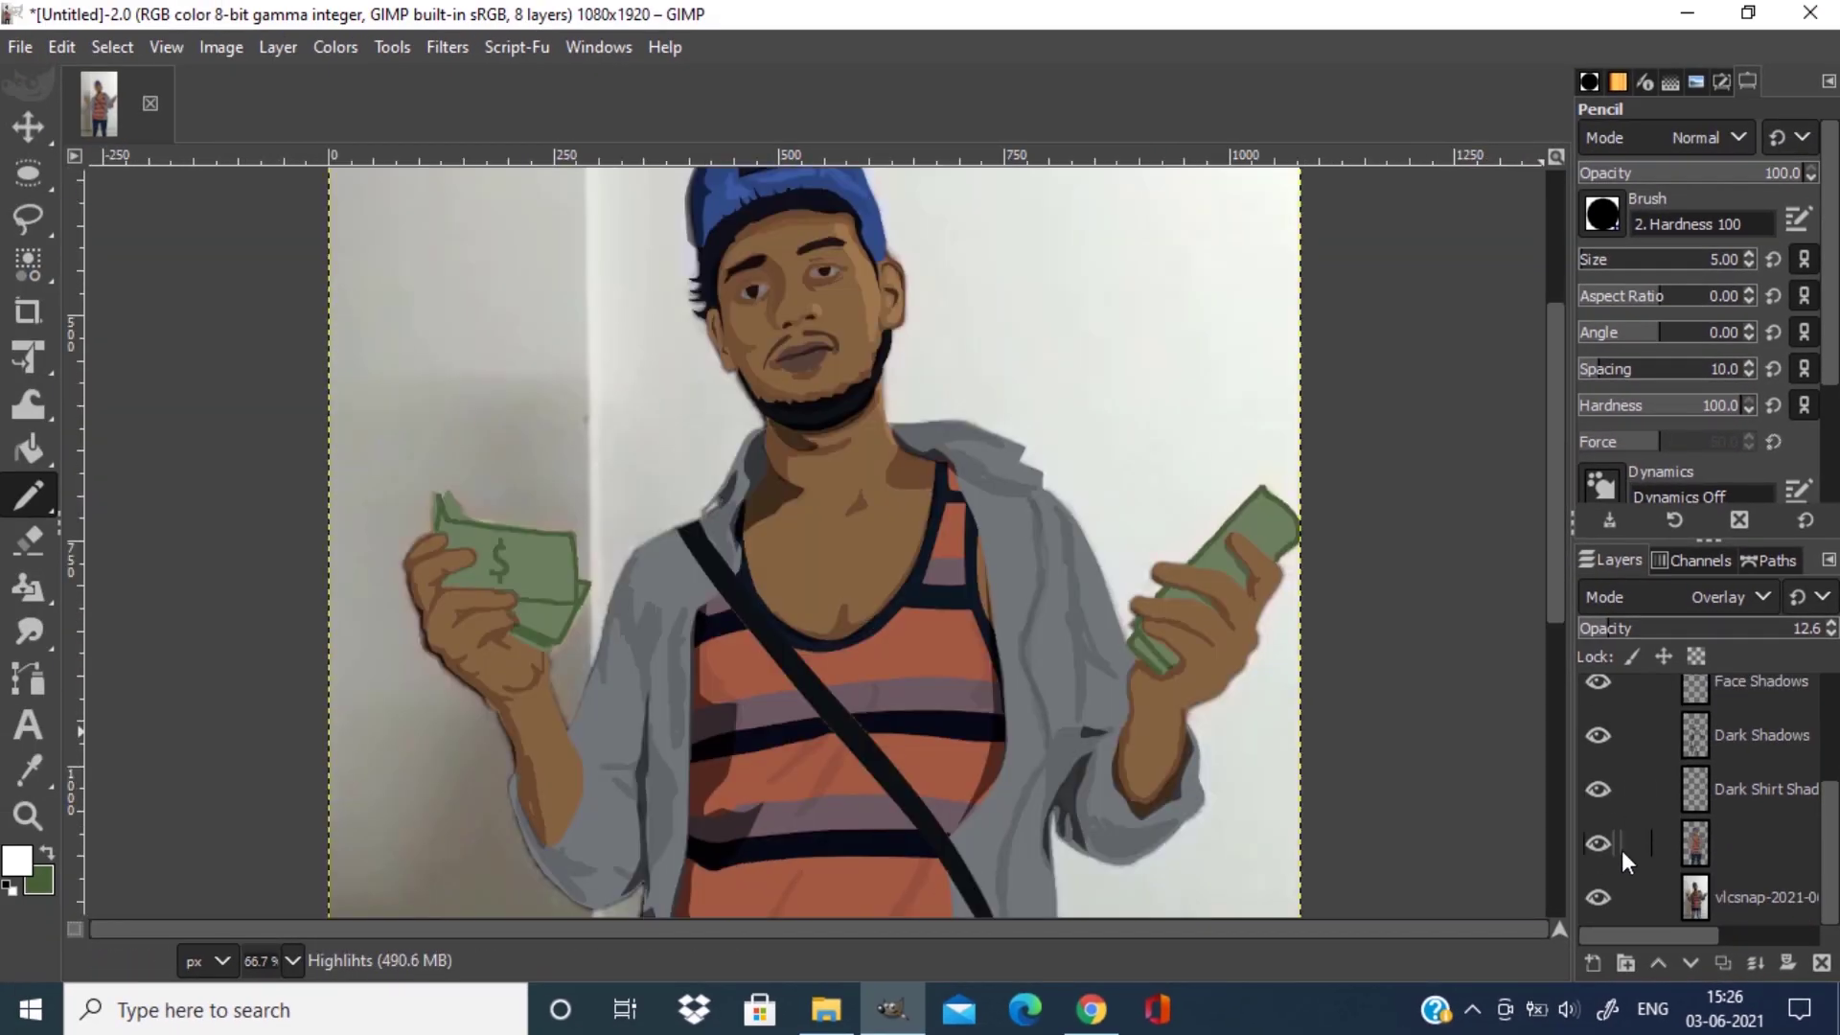
{"action": "left_click", "coordinate": [1596, 843]}
{"action": "scroll", "coordinate": [597, 467], "scroll_direction": "up", "scroll_amount": 3}
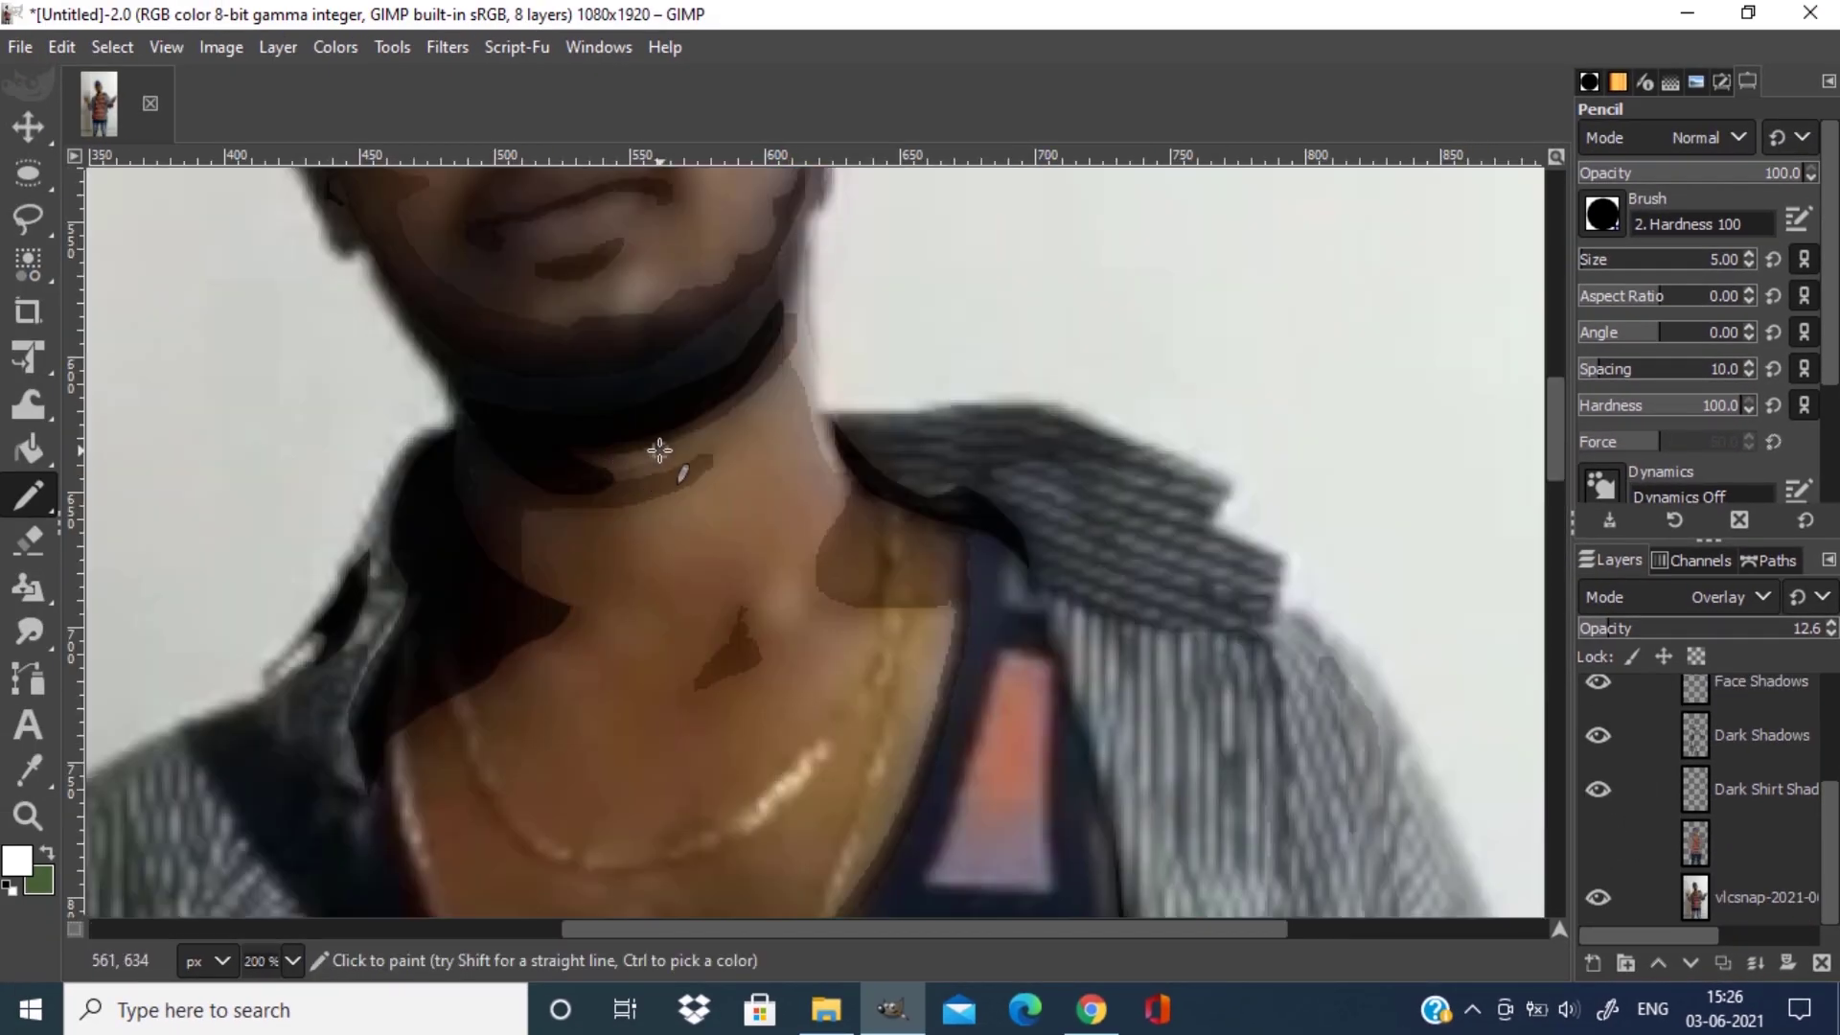
{"action": "scroll", "coordinate": [760, 608], "scroll_direction": "down", "scroll_amount": 5}
{"action": "scroll", "coordinate": [1130, 719], "scroll_direction": "right", "scroll_amount": 5}
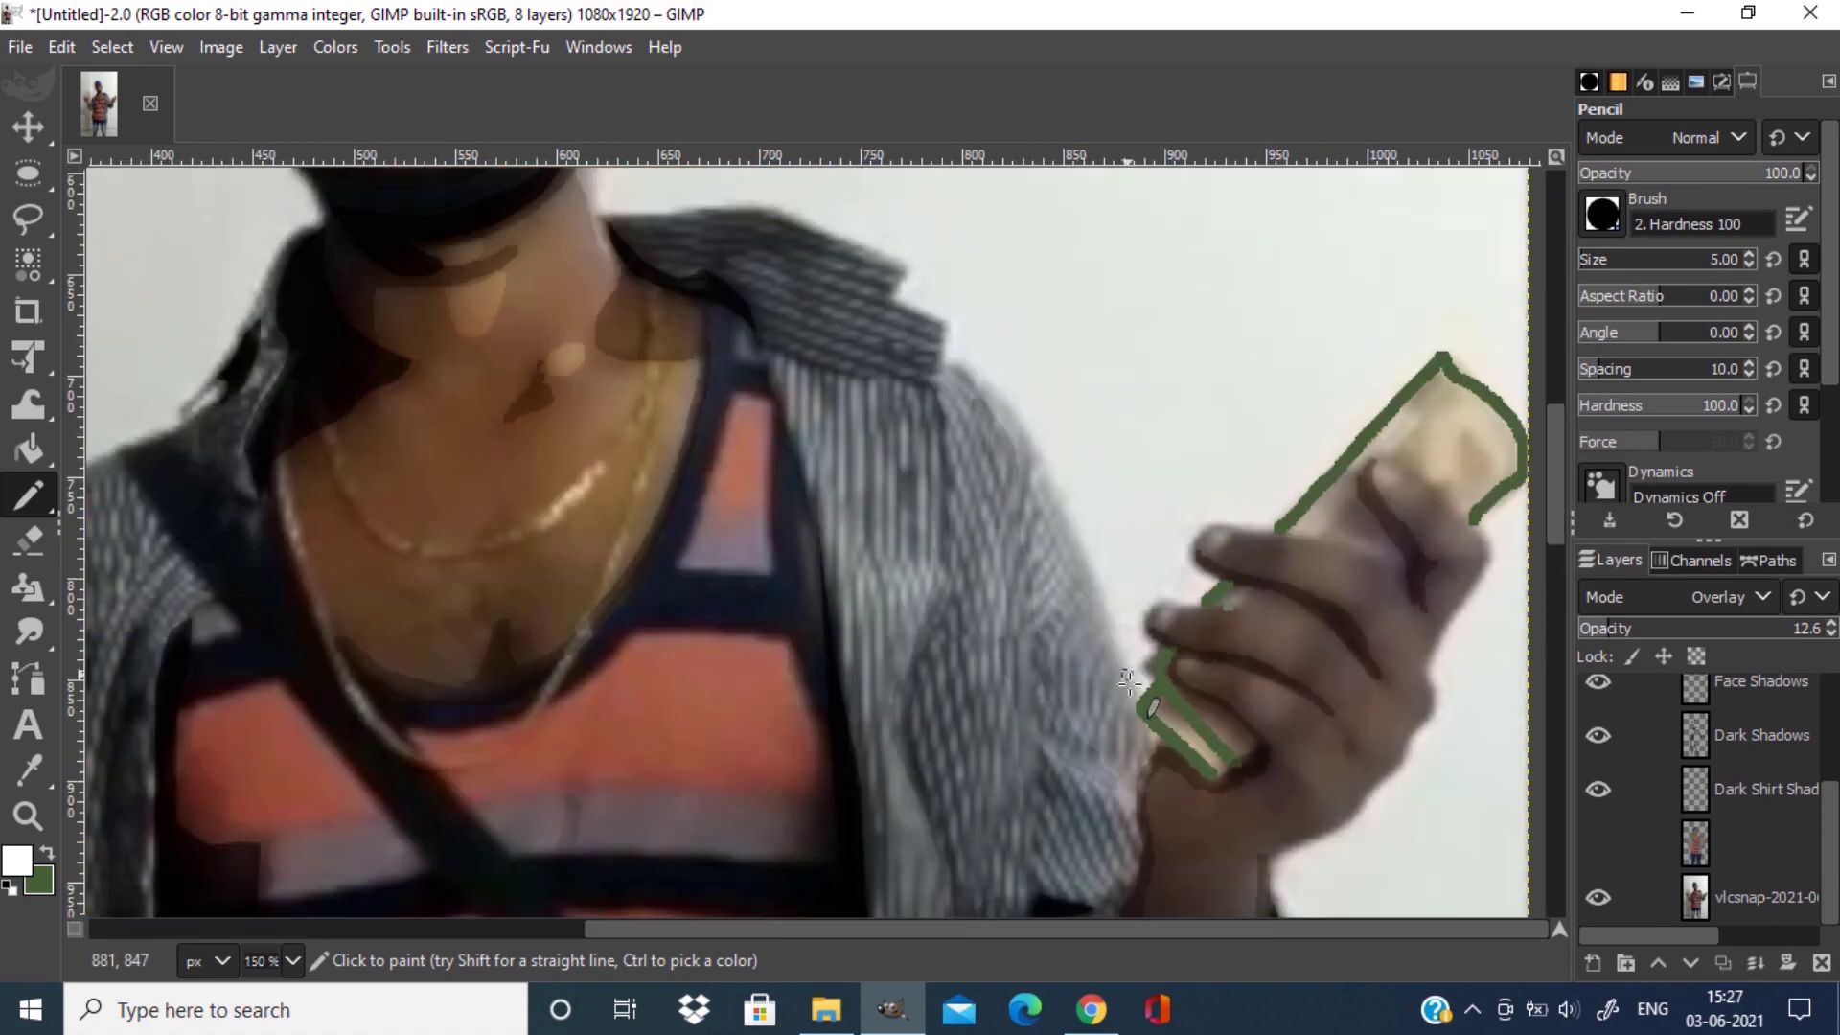
{"action": "scroll", "coordinate": [801, 567], "scroll_direction": "down", "scroll_amount": 3}
{"action": "scroll", "coordinate": [1263, 566], "scroll_direction": "up", "scroll_amount": 1}
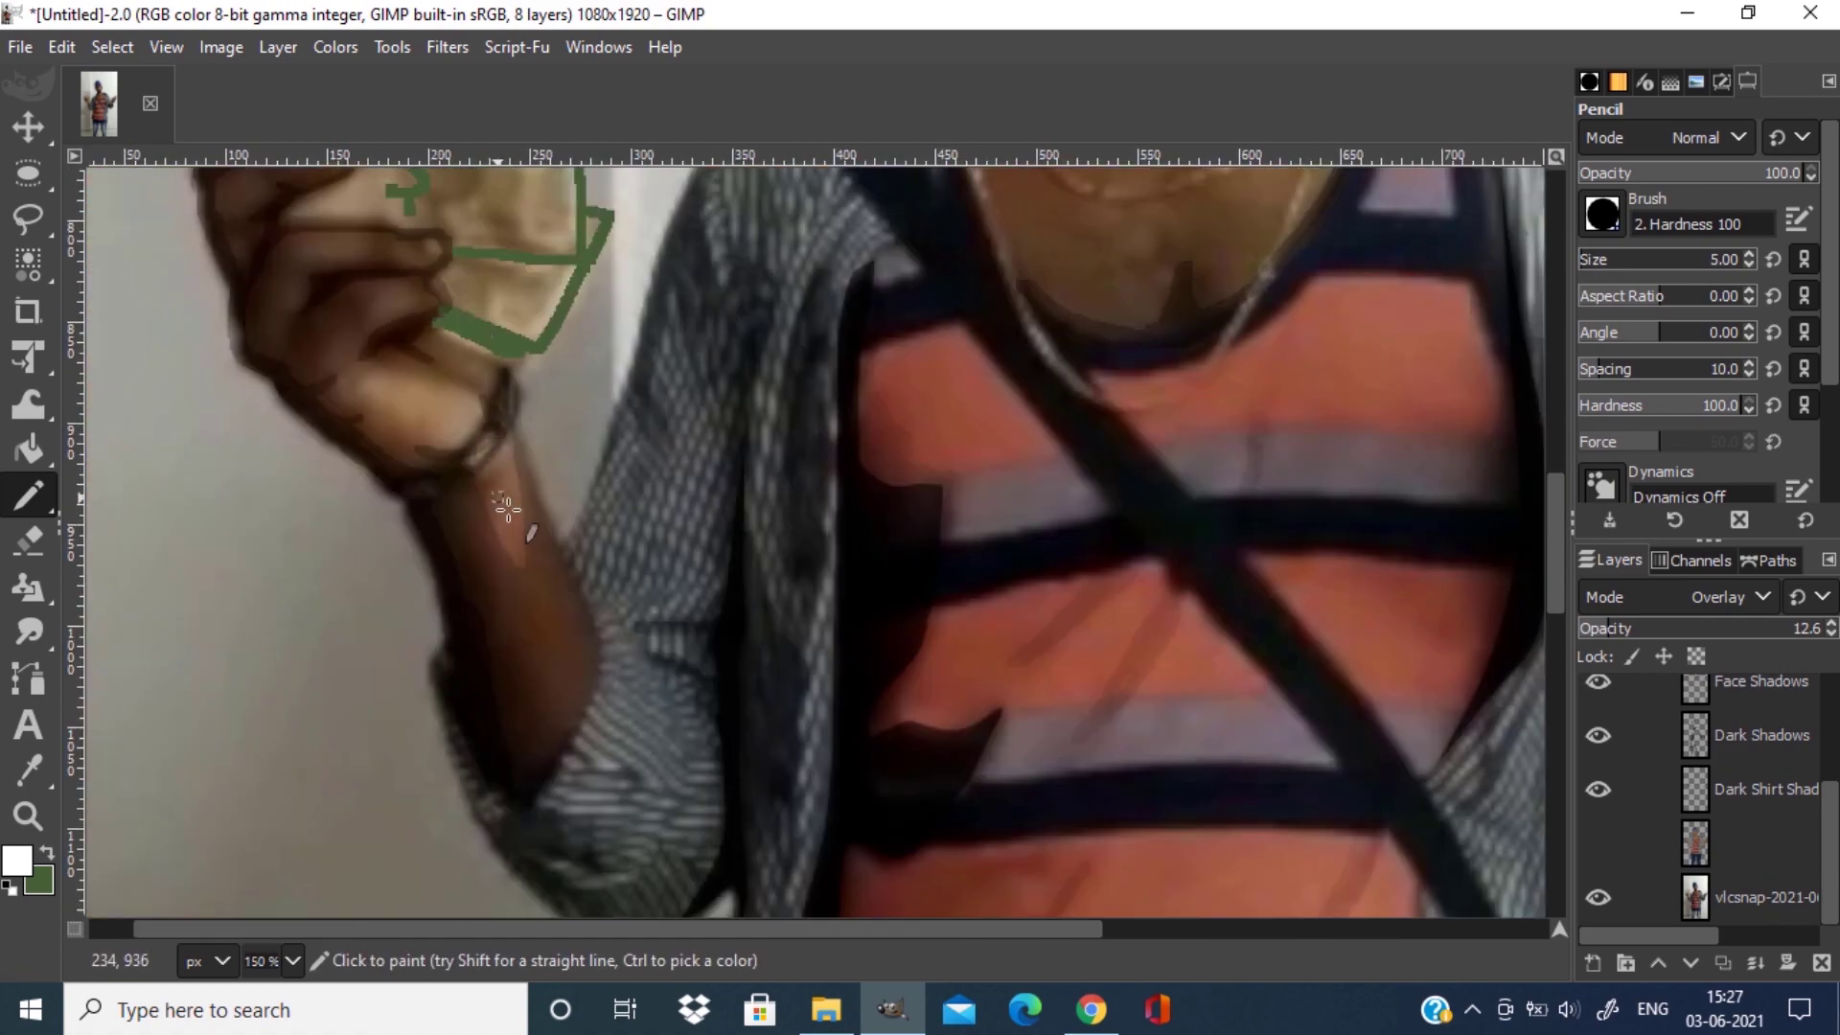
{"action": "scroll", "coordinate": [1264, 567], "scroll_direction": "left", "scroll_amount": 3}
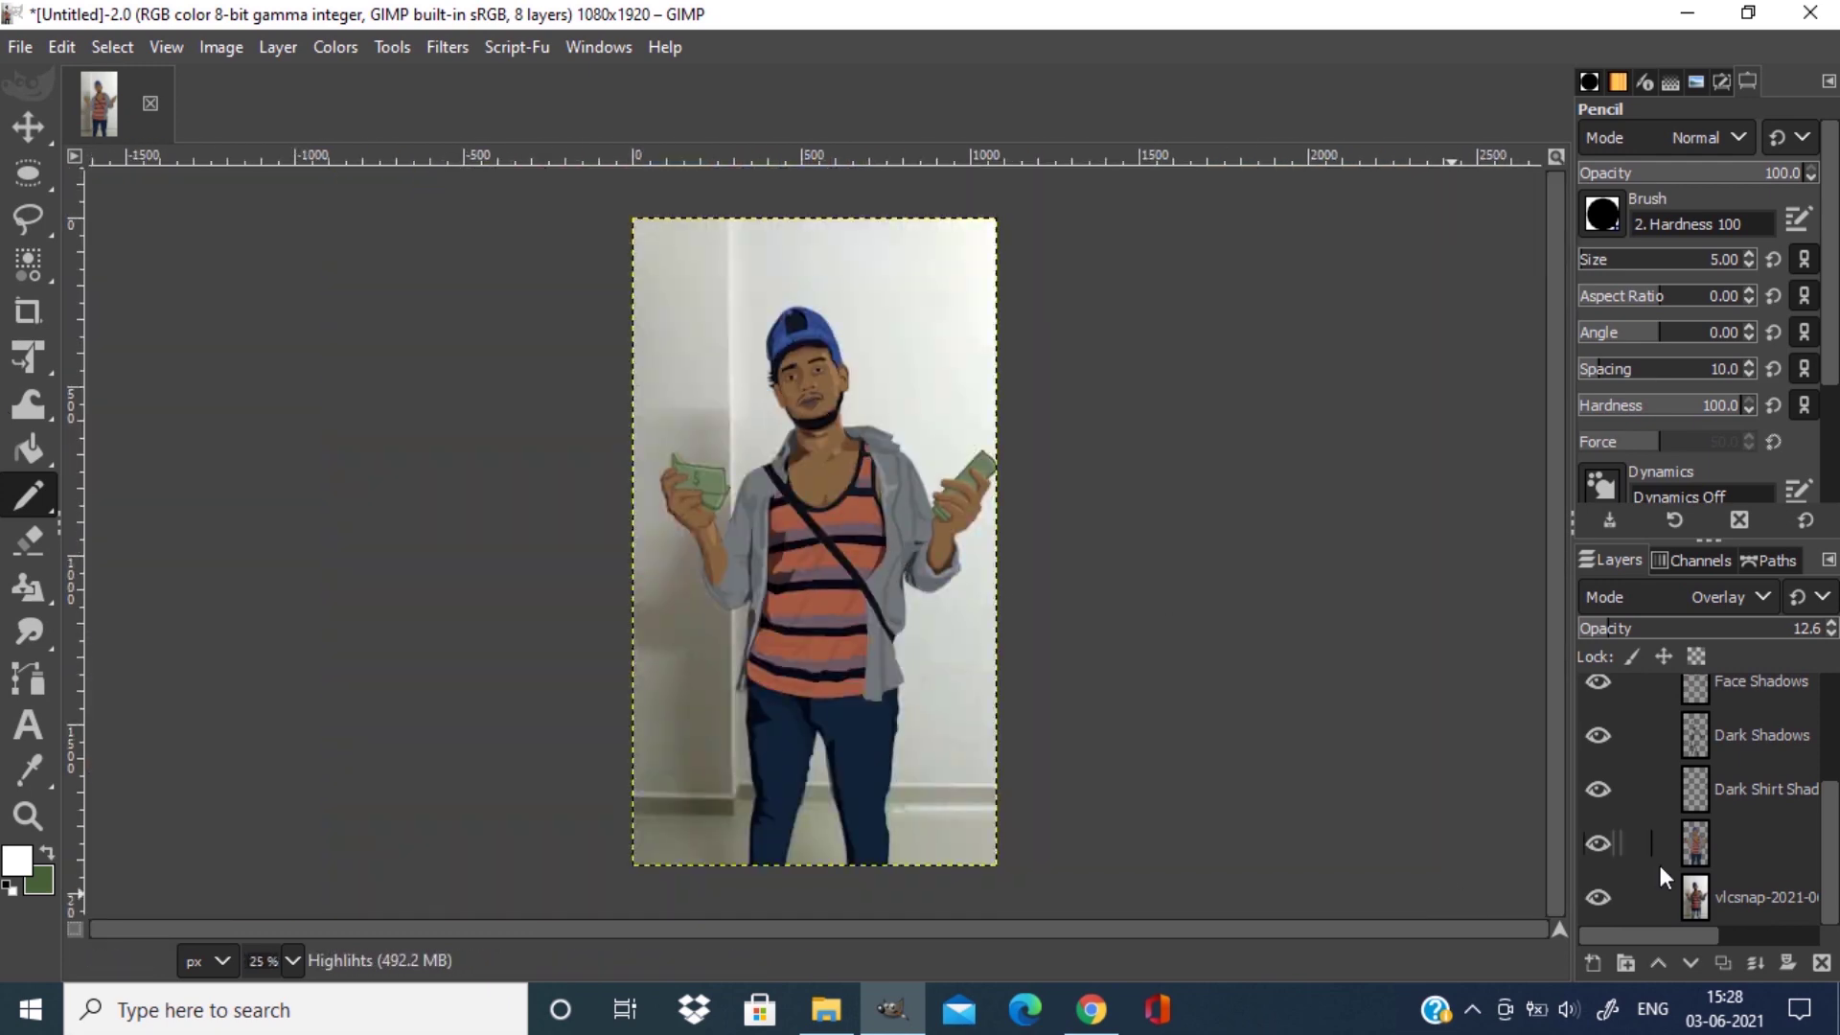
Paint fold highlights on the thighs of the jeans and show the flat-colour layer.
{"action": "scroll", "coordinate": [987, 738], "scroll_direction": "up", "scroll_amount": 3}
{"action": "scroll", "coordinate": [939, 670], "scroll_direction": "up", "scroll_amount": 6}
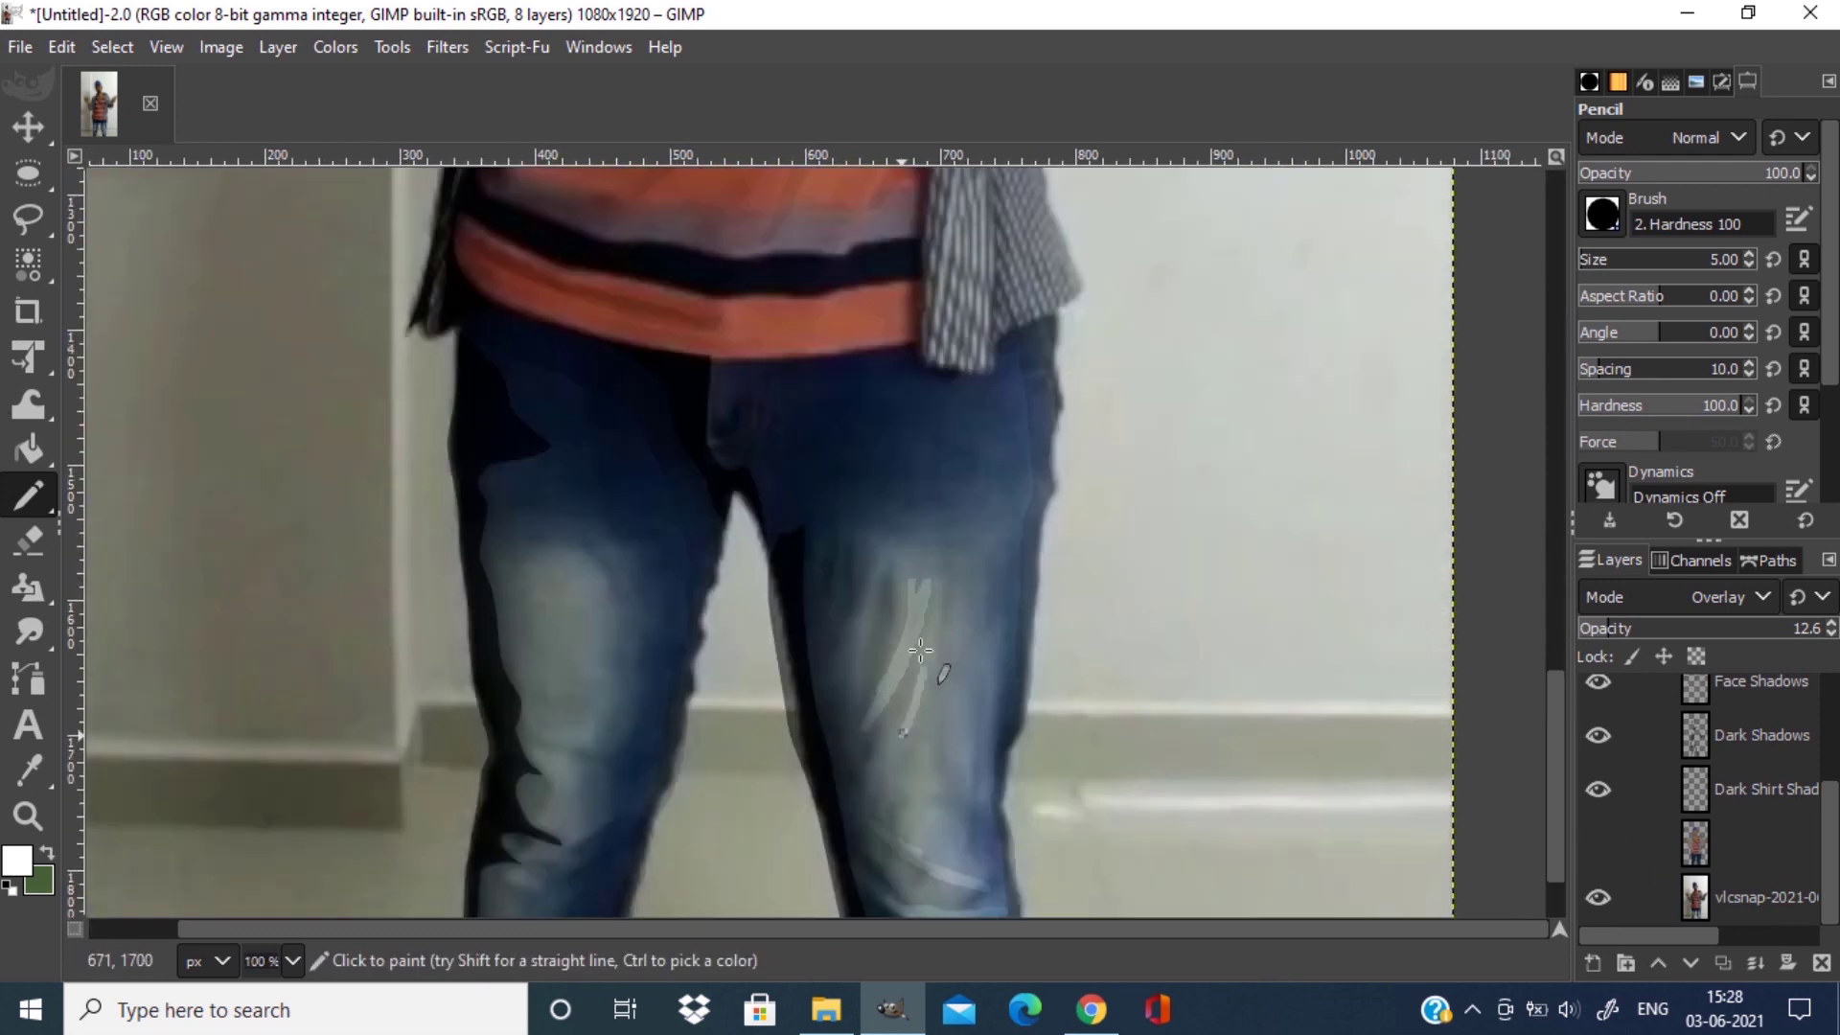
{"action": "scroll", "coordinate": [553, 739], "scroll_direction": "up", "scroll_amount": 8}
{"action": "scroll", "coordinate": [1128, 645], "scroll_direction": "down", "scroll_amount": 4}
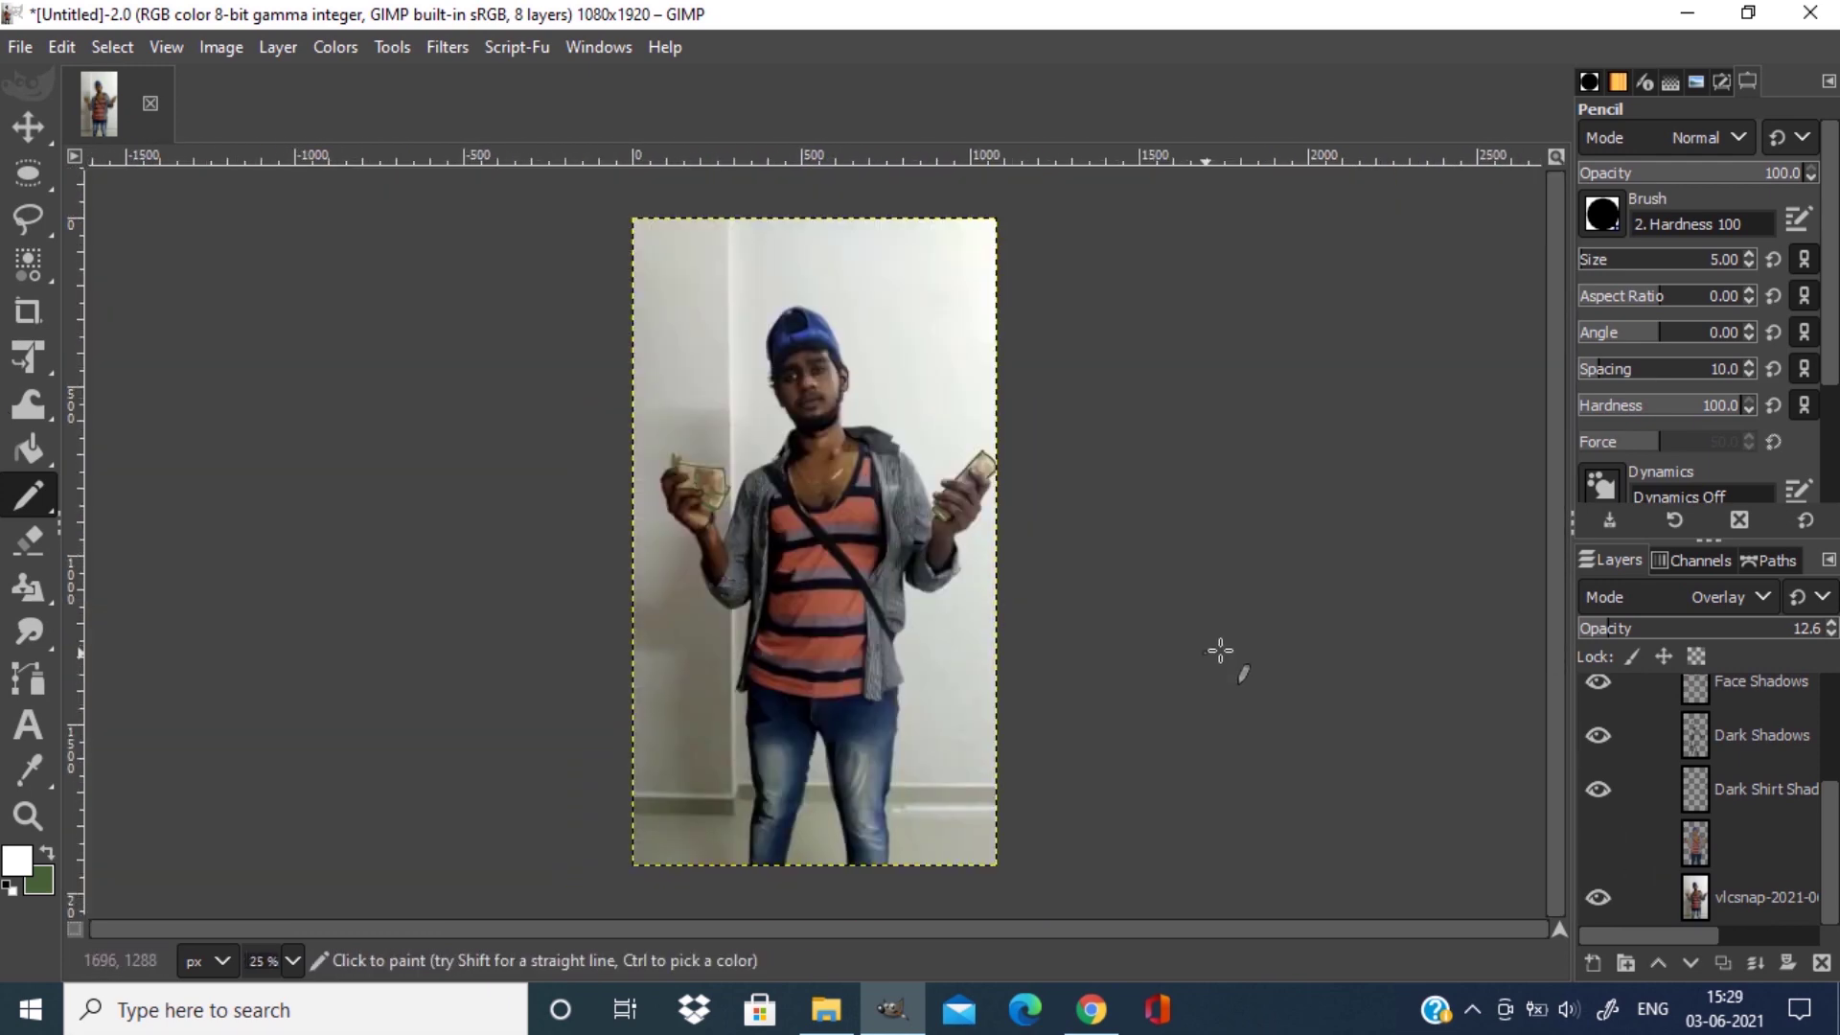
{"action": "left_click", "coordinate": [1598, 843]}
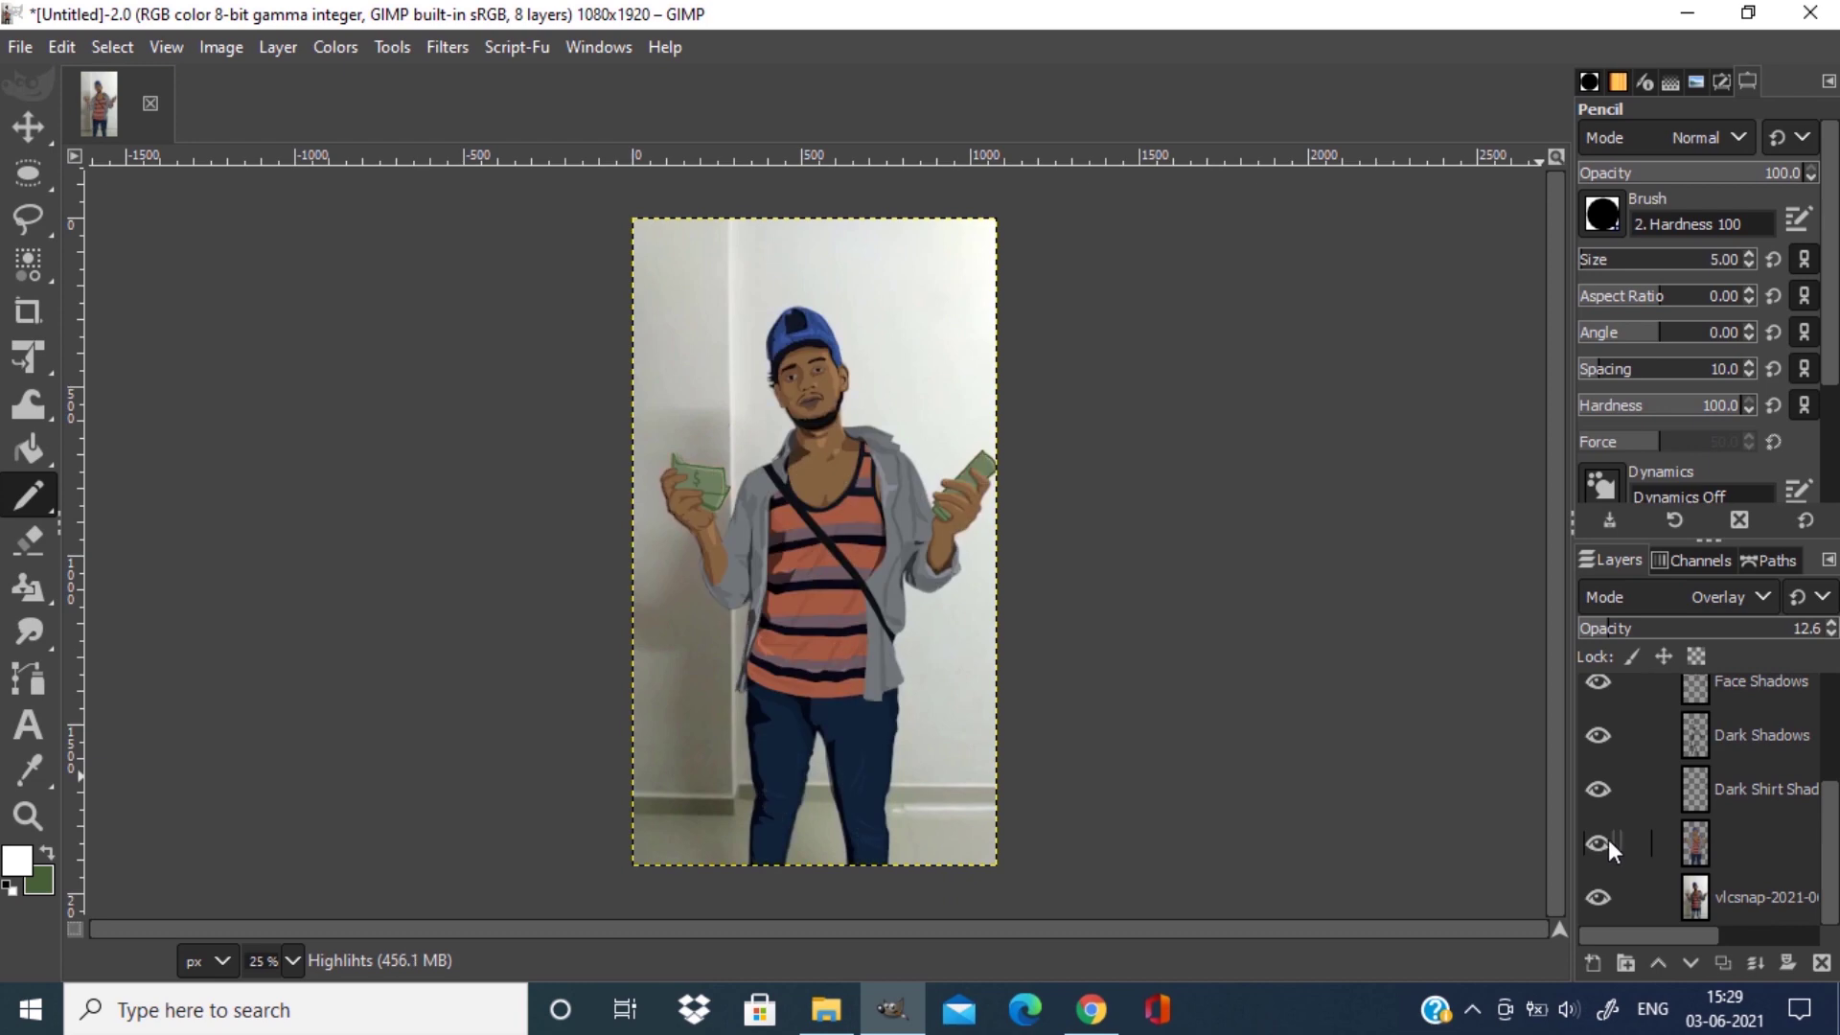
Add a new layer named "Highlihts 2" above the Highlihts layer and set it to Overlay mode.
{"action": "scroll", "coordinate": [1608, 839], "scroll_direction": "up", "scroll_amount": 3}
{"action": "left_click", "coordinate": [1521, 1016]}
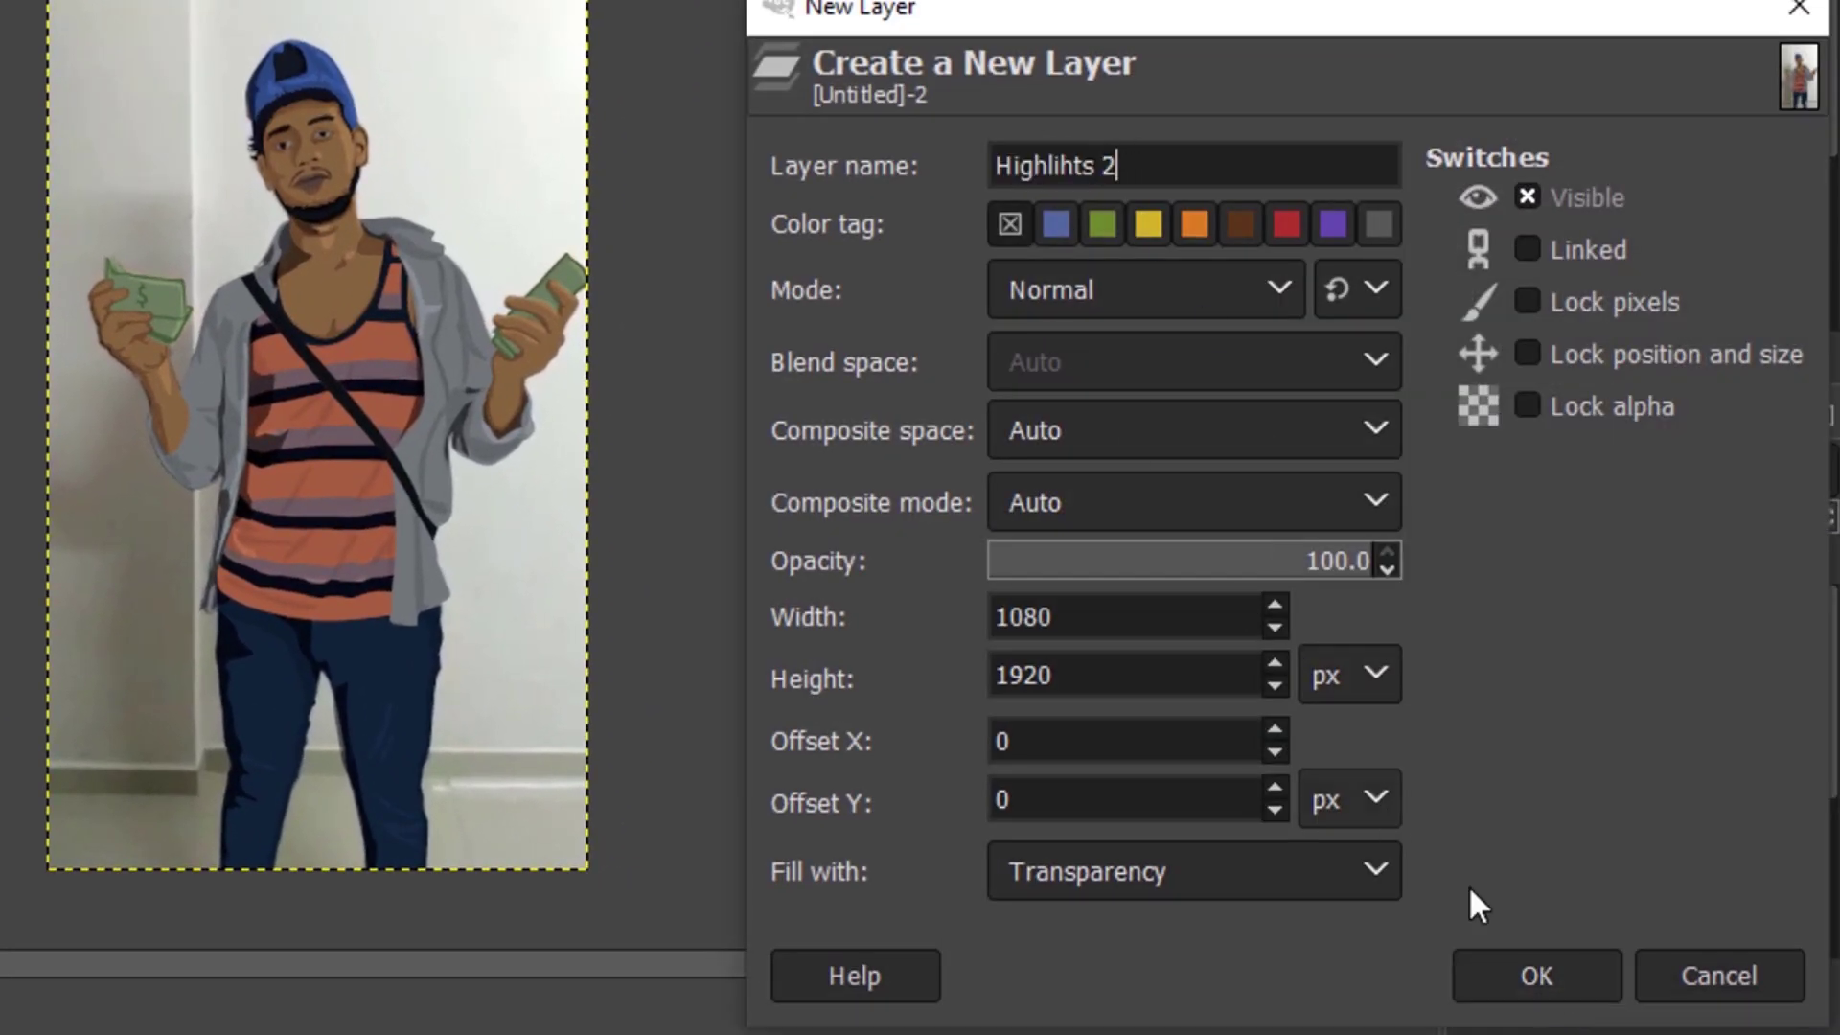
{"action": "left_click", "coordinate": [1538, 966]}
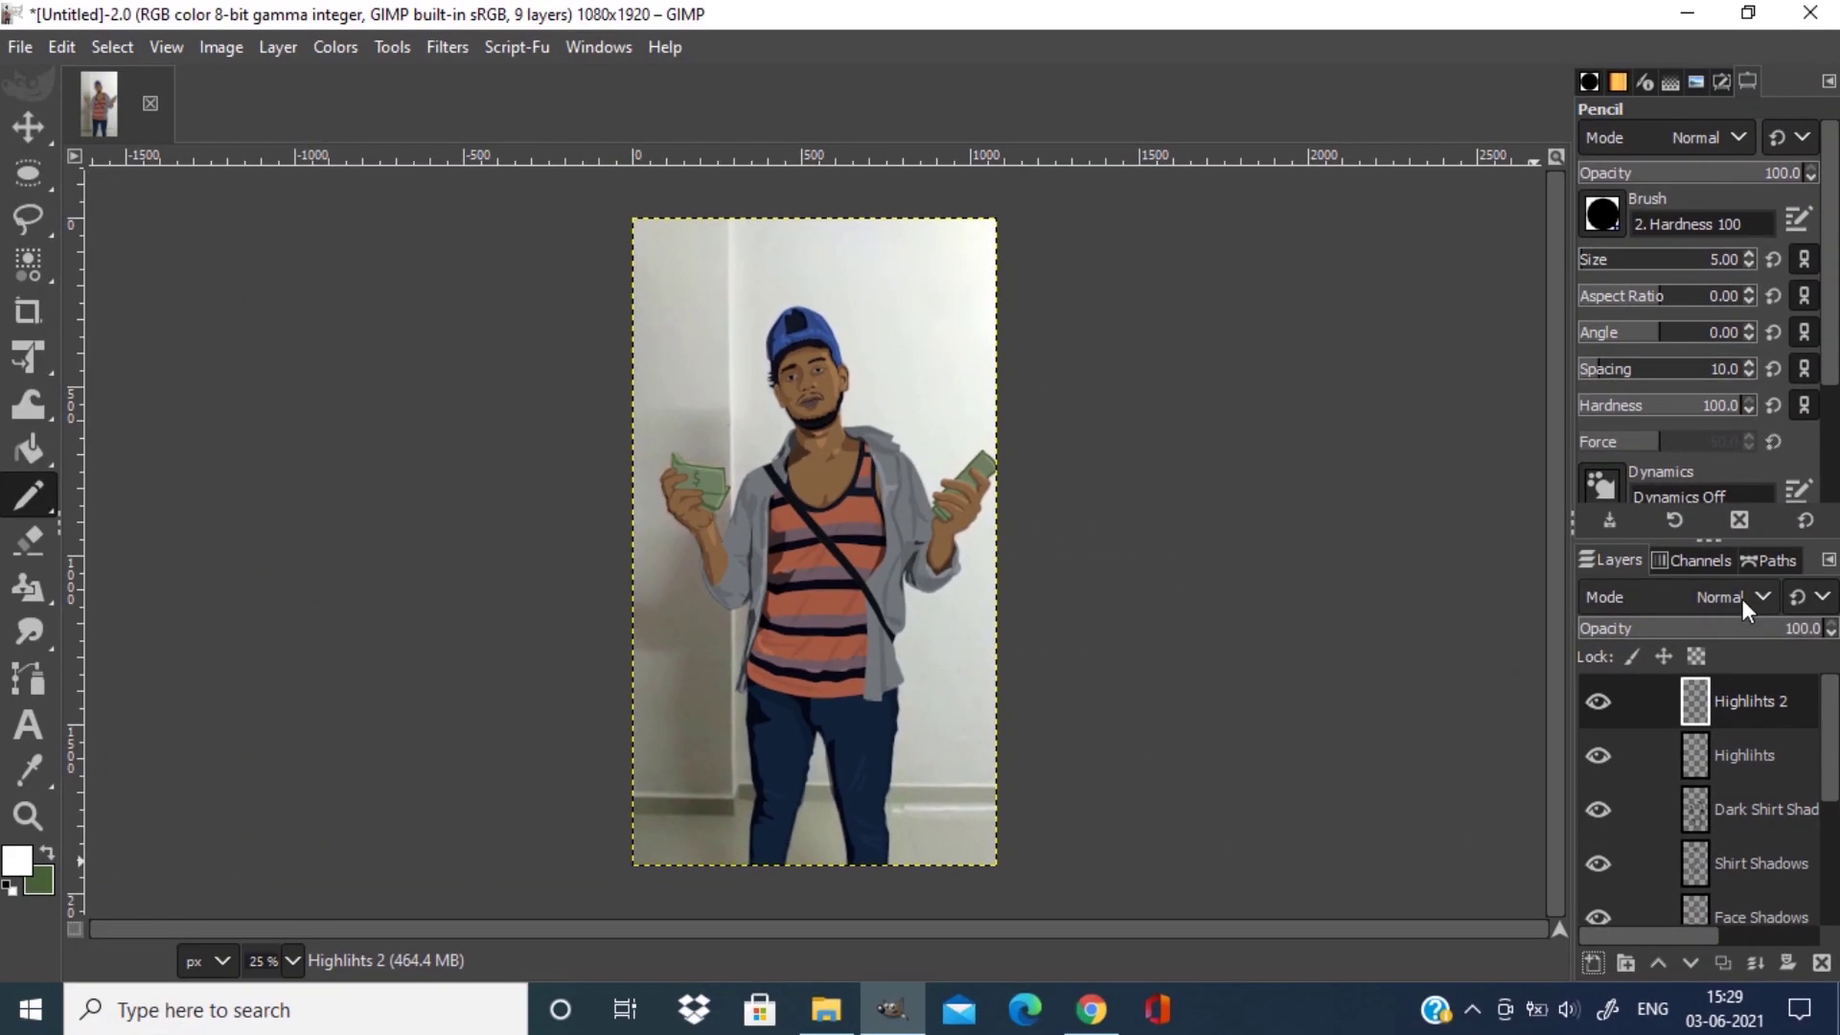
{"action": "left_click", "coordinate": [1742, 599]}
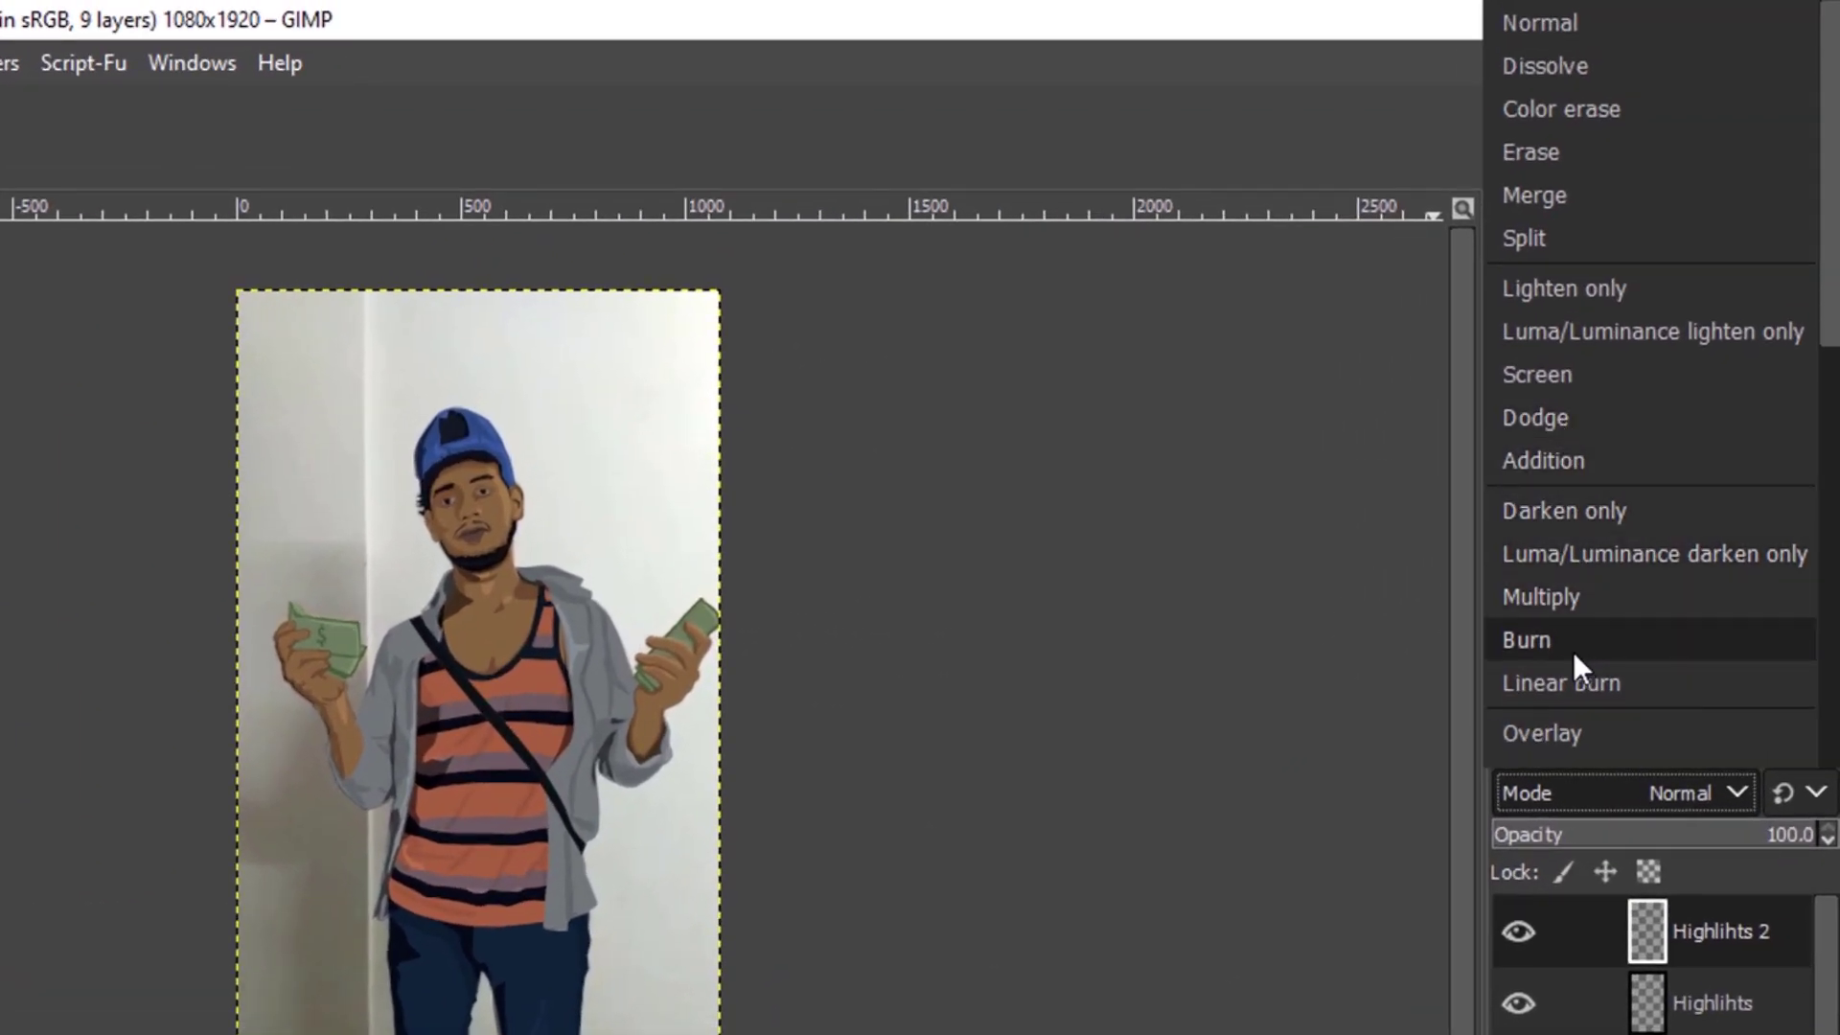
{"action": "left_click", "coordinate": [1578, 733]}
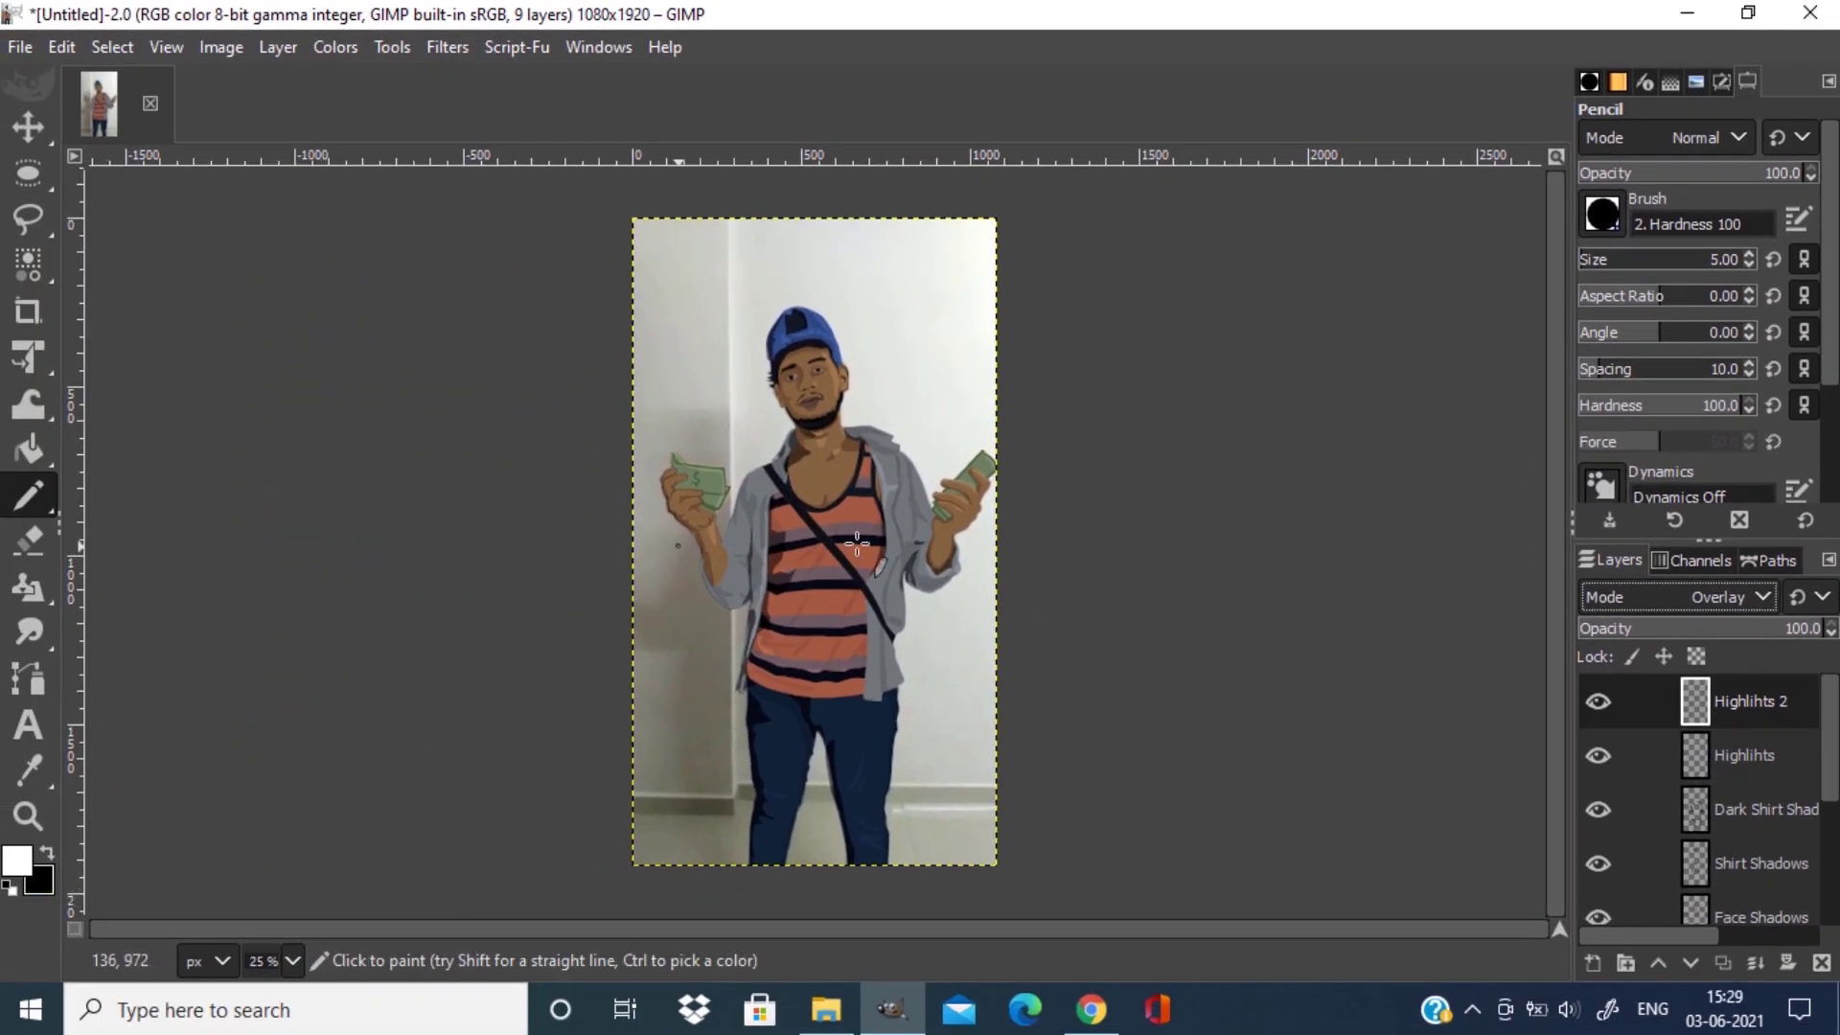
Hide the flat-colour layer and paint small white highlight dots on the cap, one eye and the nose tip.
{"action": "scroll", "coordinate": [1658, 851], "scroll_direction": "down", "scroll_amount": 4}
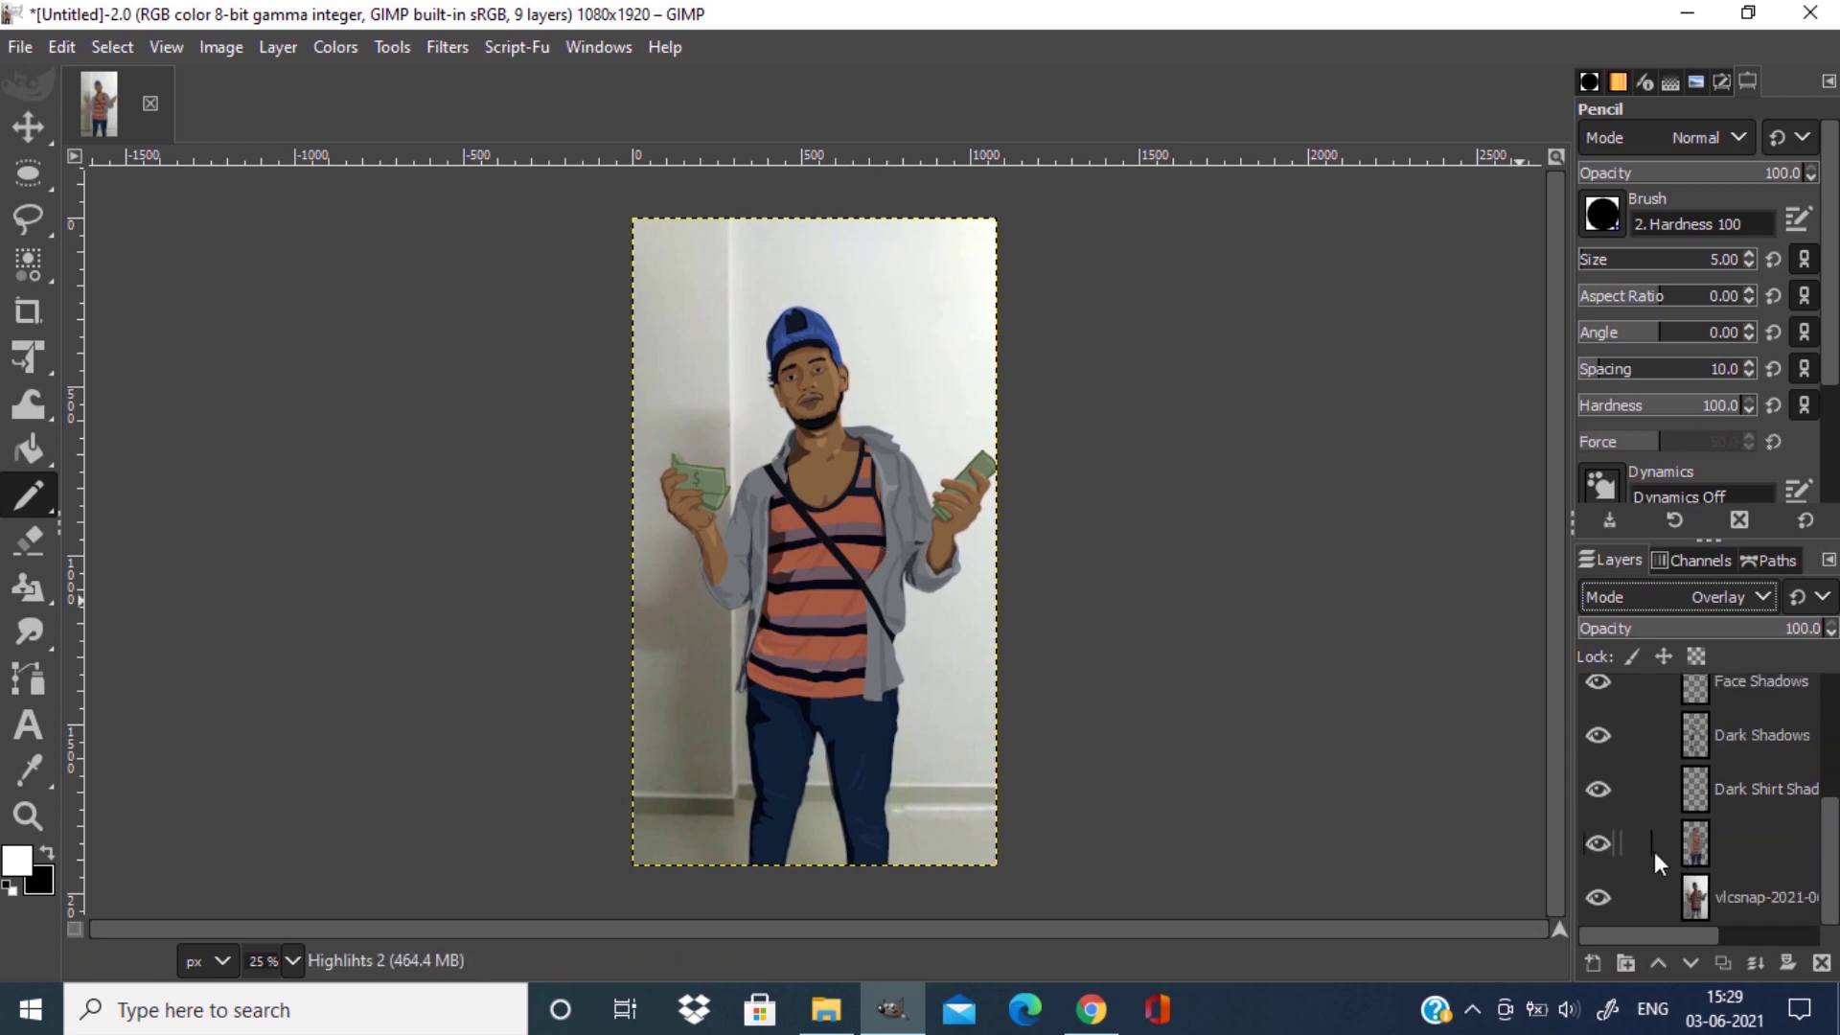
{"action": "left_click", "coordinate": [1597, 843]}
{"action": "scroll", "coordinate": [997, 460], "scroll_direction": "up", "scroll_amount": 6}
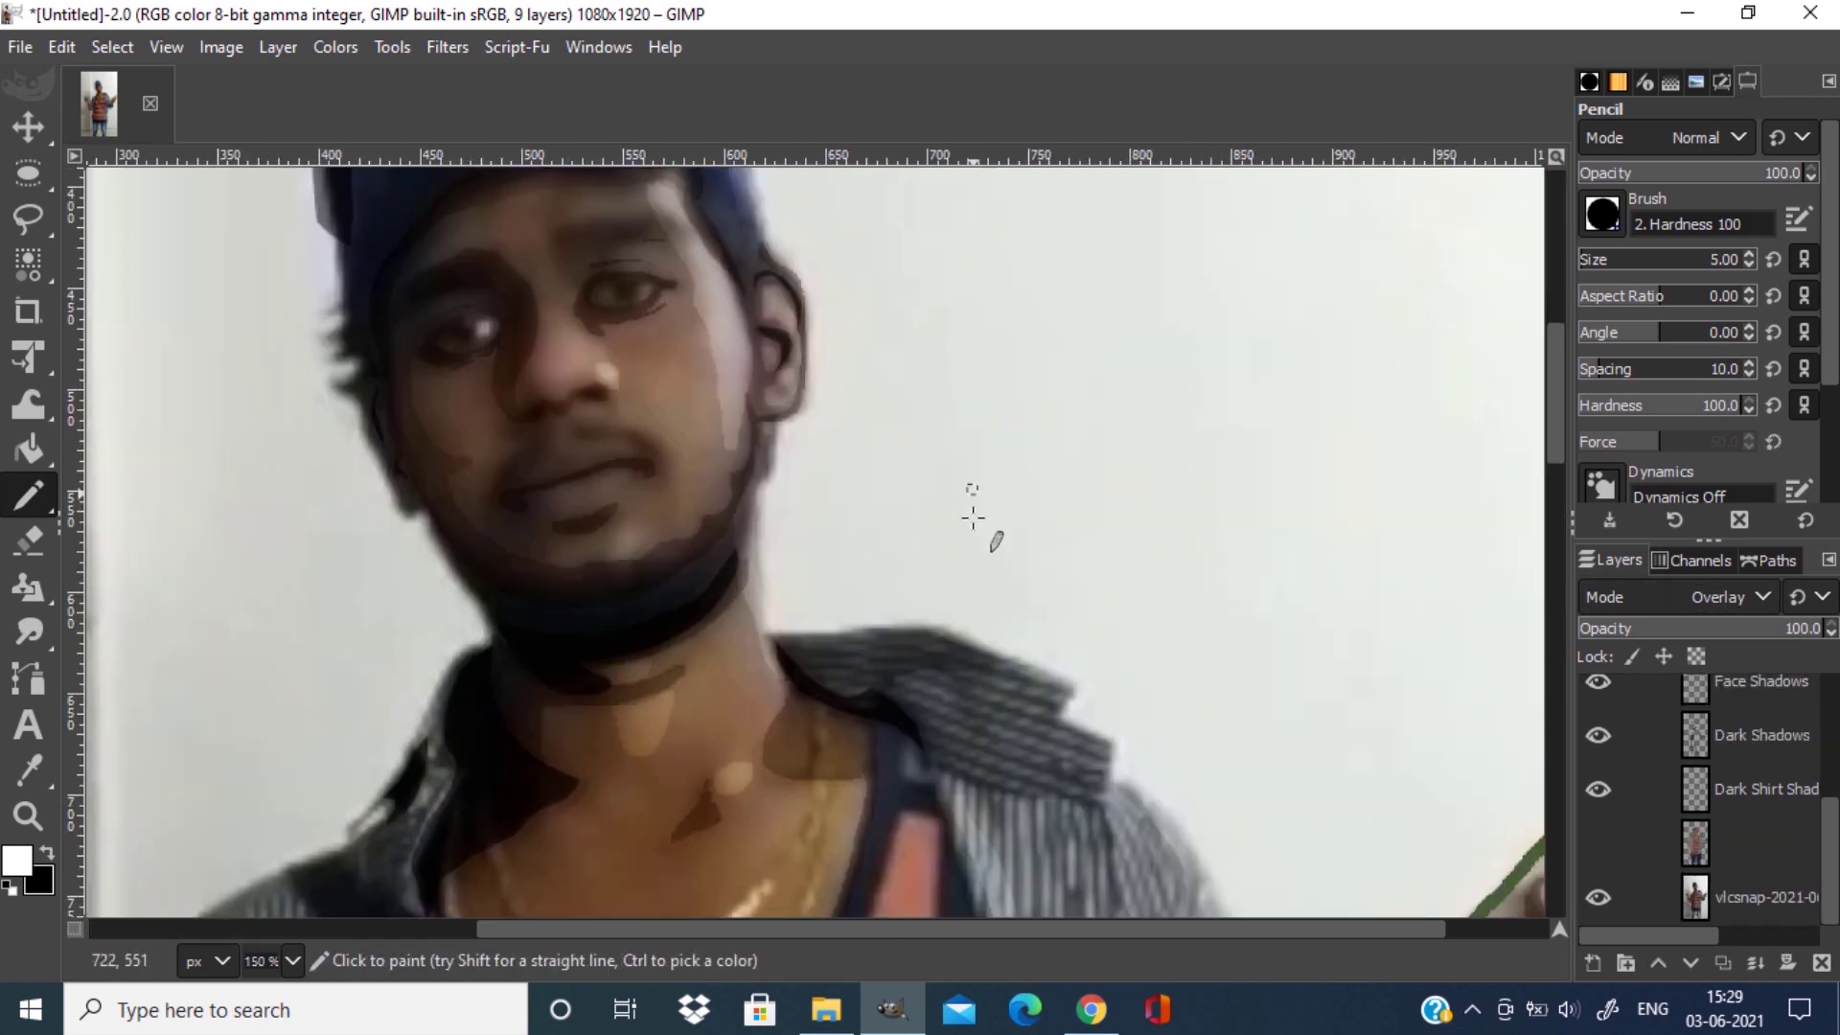
{"action": "scroll", "coordinate": [419, 447], "scroll_direction": "down", "scroll_amount": 1}
{"action": "scroll", "coordinate": [480, 546], "scroll_direction": "up", "scroll_amount": 3}
{"action": "left_click", "coordinate": [398, 522]}
{"action": "left_click", "coordinate": [636, 607]}
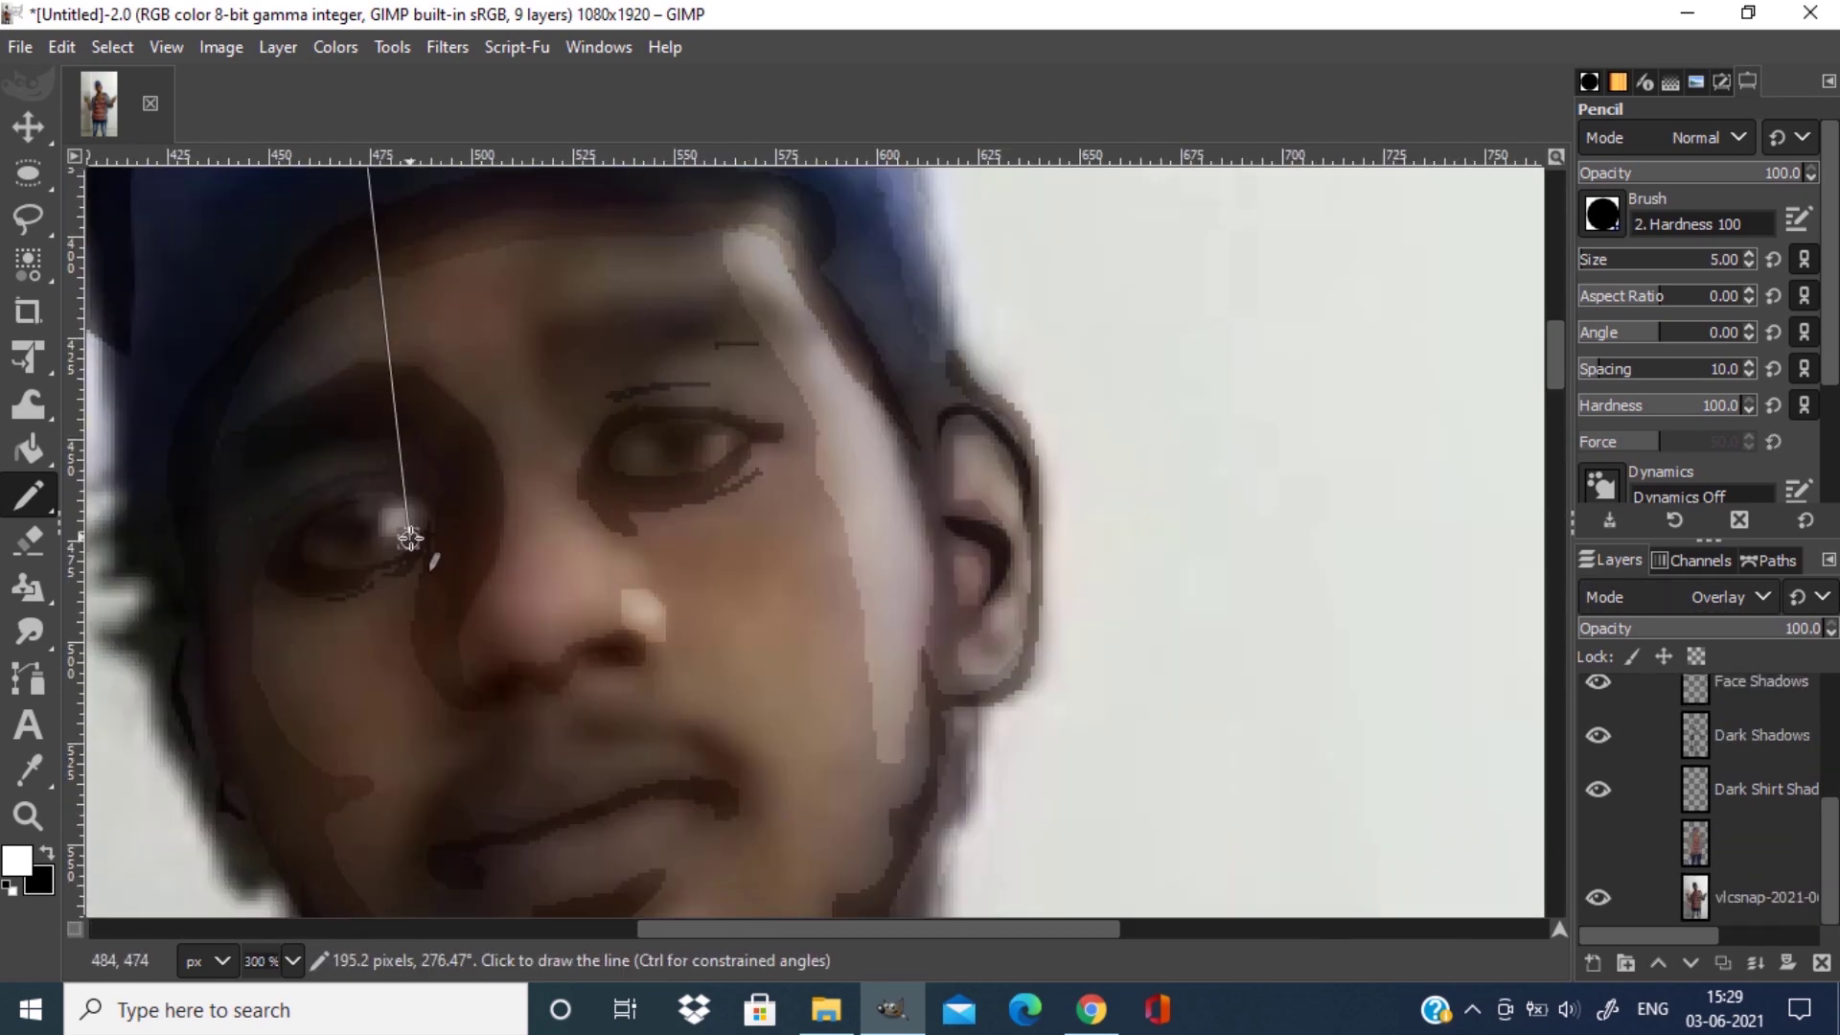
Paint a thin white rim highlight along the light-facing edge of the cap, ear and neck.
{"action": "scroll", "coordinate": [877, 535], "scroll_direction": "right", "scroll_amount": 2}
{"action": "scroll", "coordinate": [876, 534], "scroll_direction": "down", "scroll_amount": 1}
{"action": "scroll", "coordinate": [653, 539], "scroll_direction": "up", "scroll_amount": 5}
{"action": "scroll", "coordinate": [653, 539], "scroll_direction": "down", "scroll_amount": 2}
{"action": "left_click_drag", "start_coordinate": [517, 428], "coordinate": [556, 426]}
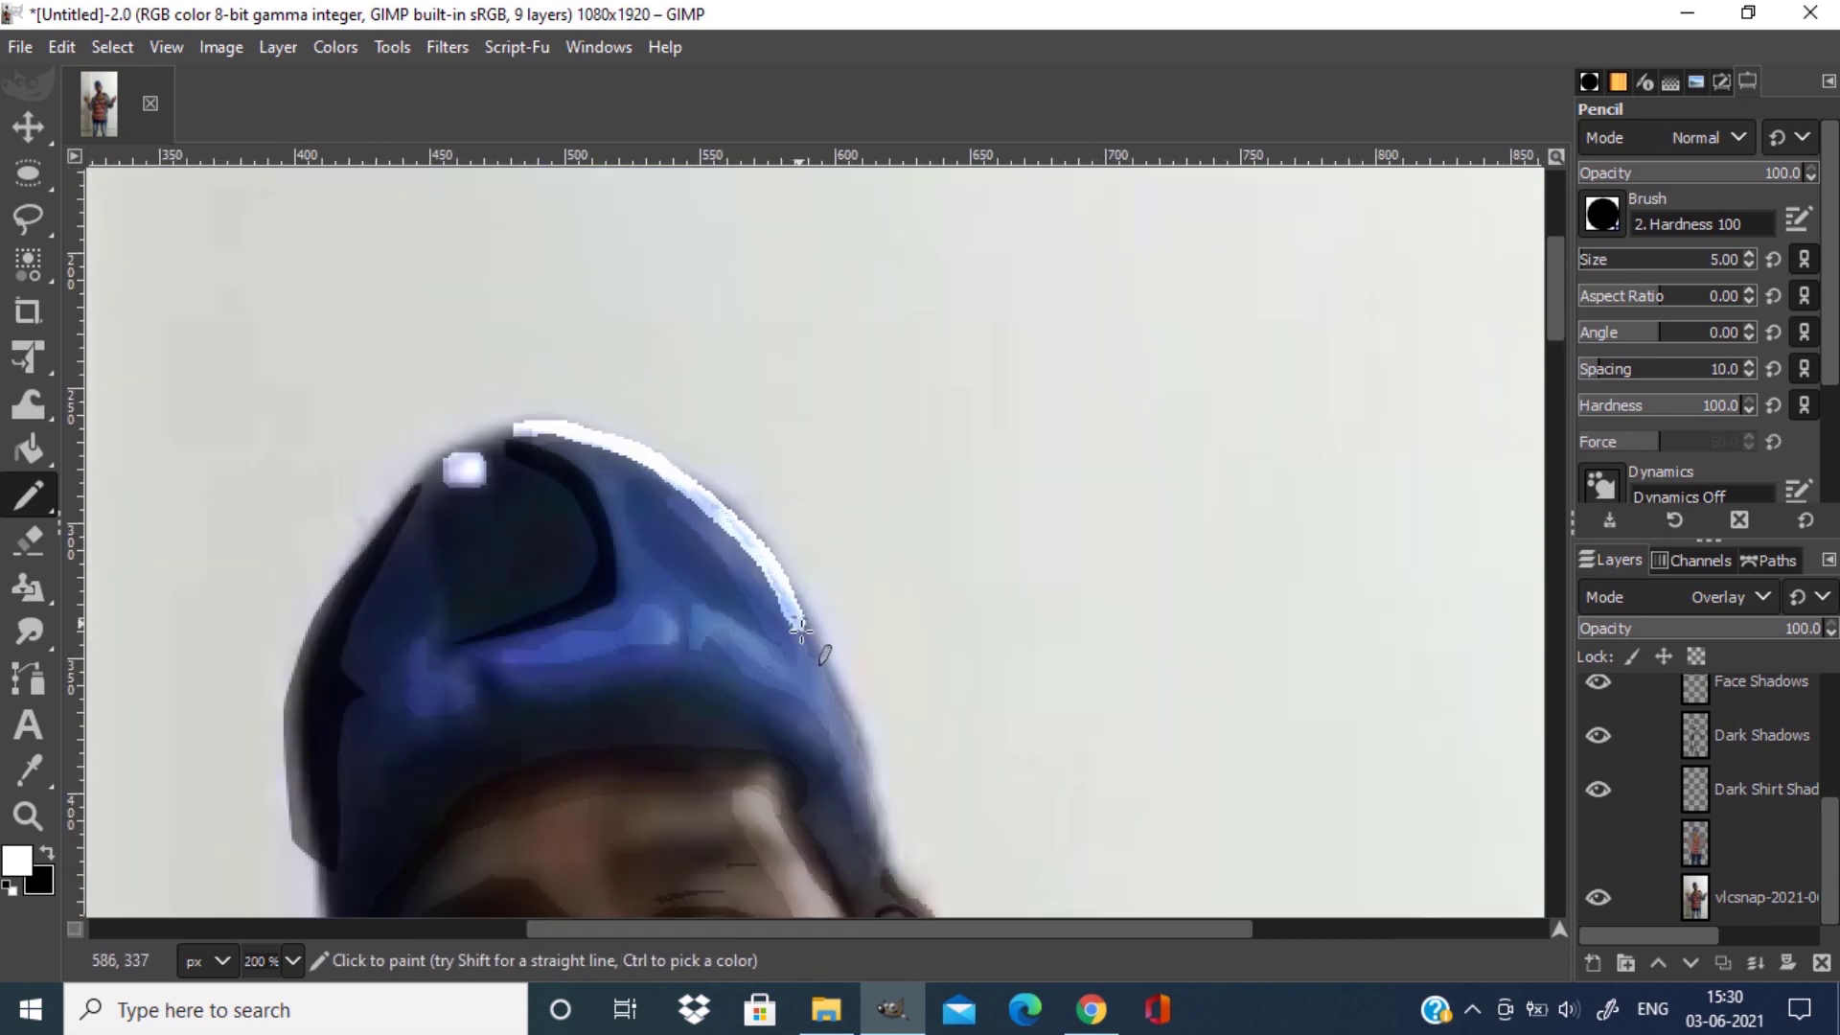
{"action": "scroll", "coordinate": [880, 872], "scroll_direction": "down", "scroll_amount": 3}
{"action": "mouse_move", "coordinate": [886, 501]}
{"action": "left_mouse_down"}
{"action": "mouse_move", "coordinate": [934, 639]}
{"action": "mouse_move", "coordinate": [905, 780]}
{"action": "mouse_move", "coordinate": [871, 636]}
{"action": "mouse_move", "coordinate": [896, 829]}
{"action": "left_mouse_up"}
{"action": "scroll", "coordinate": [904, 781], "scroll_direction": "down", "scroll_amount": 3}
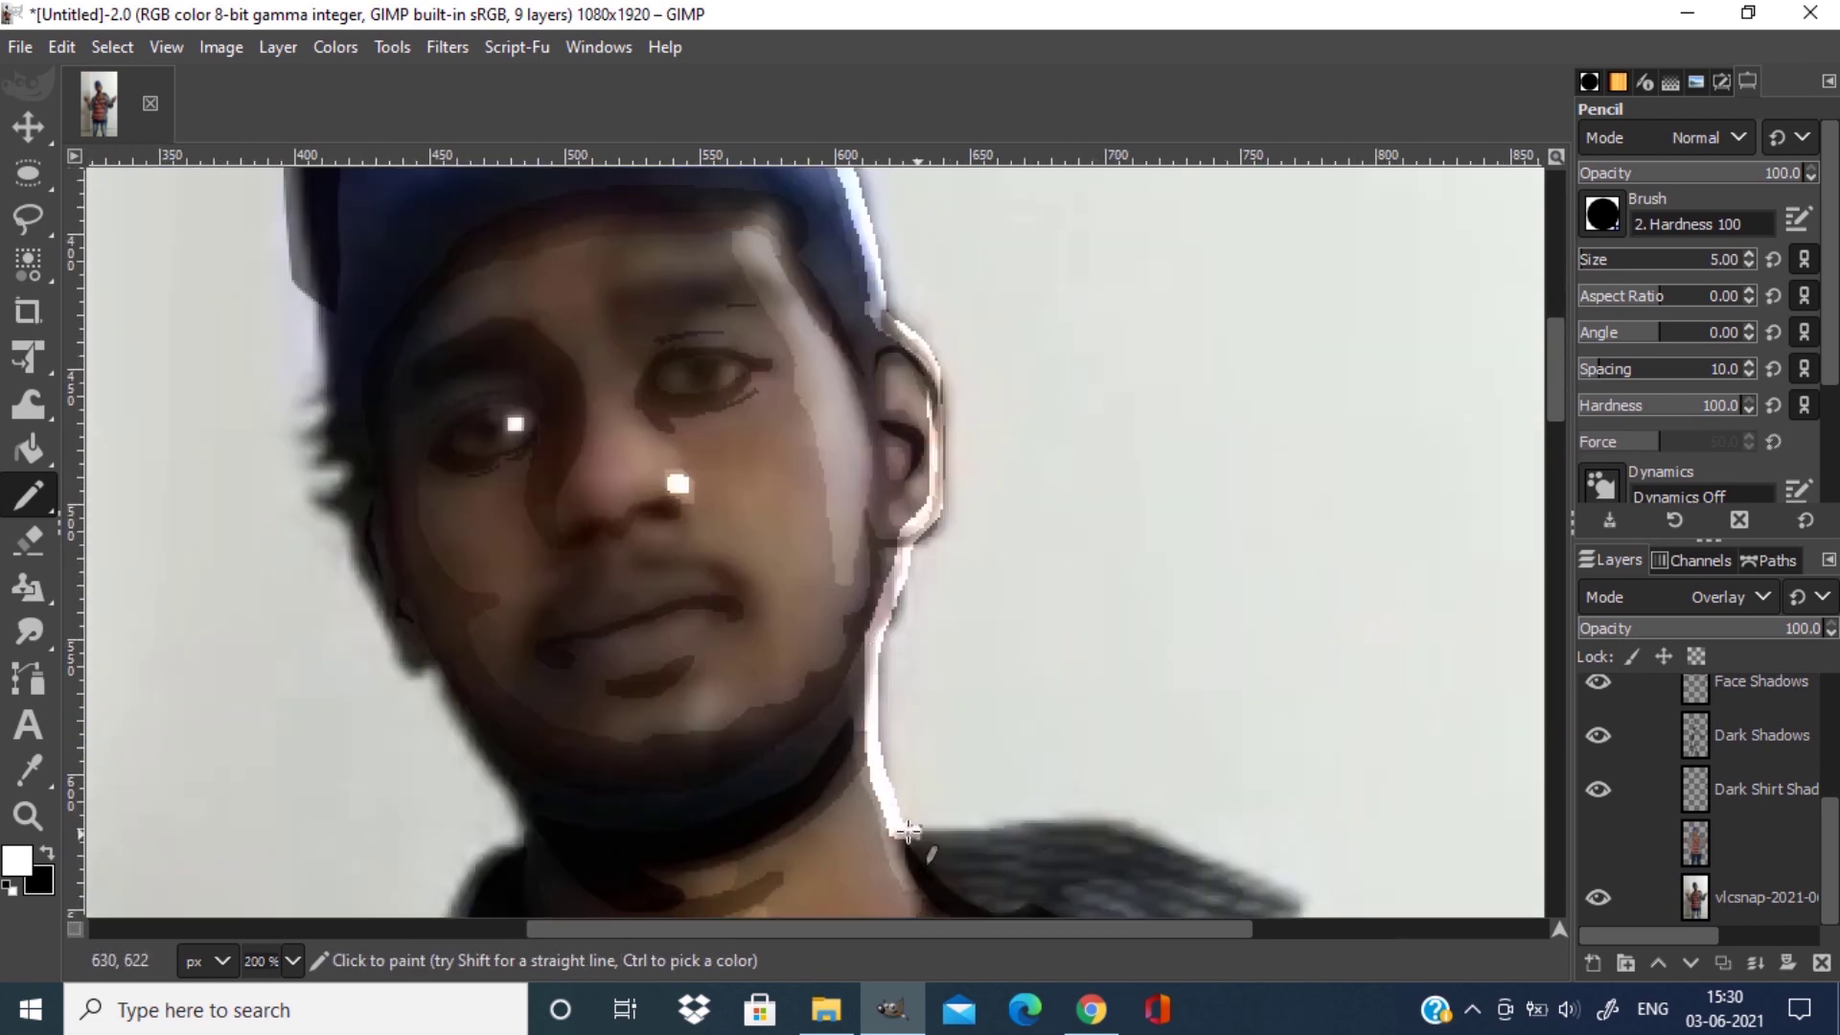
Continue the white rim highlight along the shirt collar, shoulder, fingers and rolled sleeve on the lit side.
{"action": "scroll", "coordinate": [1157, 832], "scroll_direction": "down", "scroll_amount": 8}
{"action": "left_click_drag", "start_coordinate": [1271, 462], "coordinate": [1380, 603]}
{"action": "scroll", "coordinate": [1380, 604], "scroll_direction": "right", "scroll_amount": 8}
{"action": "mouse_move", "coordinate": [636, 464]}
{"action": "left_mouse_down"}
{"action": "mouse_move", "coordinate": [682, 476]}
{"action": "mouse_move", "coordinate": [822, 809]}
{"action": "left_mouse_up"}
{"action": "mouse_move", "coordinate": [997, 632]}
{"action": "left_mouse_down"}
{"action": "mouse_move", "coordinate": [1323, 451]}
{"action": "mouse_move", "coordinate": [1327, 647]}
{"action": "left_mouse_up"}
Extend the white rim highlight down the outer edge of the open shirt to its hem.
{"action": "scroll", "coordinate": [1058, 588], "scroll_direction": "down", "scroll_amount": 9}
{"action": "scroll", "coordinate": [1078, 764], "scroll_direction": "down", "scroll_amount": 5}
{"action": "scroll", "coordinate": [1041, 493], "scroll_direction": "down", "scroll_amount": 3}
{"action": "mouse_move", "coordinate": [614, 277]}
{"action": "left_mouse_down"}
{"action": "mouse_move", "coordinate": [653, 496]}
{"action": "mouse_move", "coordinate": [570, 835]}
{"action": "left_mouse_up"}
{"action": "scroll", "coordinate": [569, 836], "scroll_direction": "down", "scroll_amount": 4}
{"action": "scroll", "coordinate": [578, 608], "scroll_direction": "down", "scroll_amount": 4}
{"action": "scroll", "coordinate": [878, 441], "scroll_direction": "down", "scroll_amount": 1}
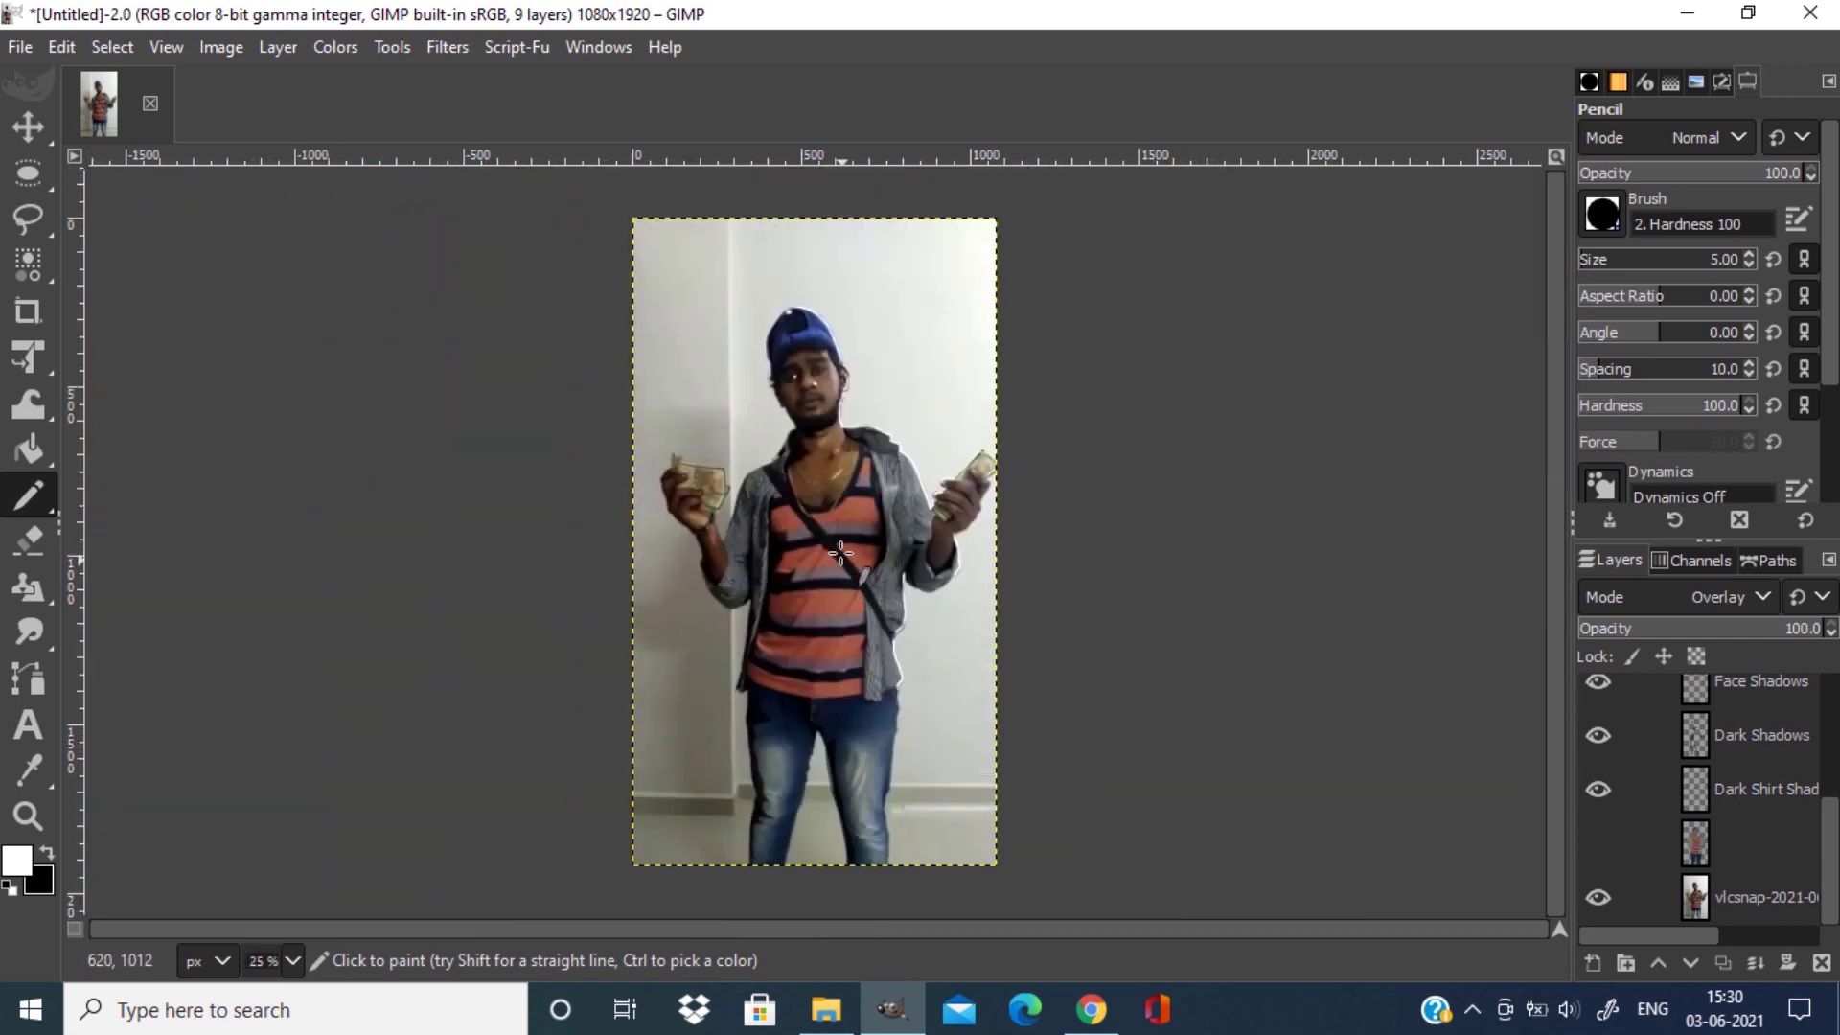
Hide the original photo layer and show the flat-colour layer so only the artwork remains on transparency.
{"action": "scroll", "coordinate": [879, 441], "scroll_direction": "up", "scroll_amount": 1}
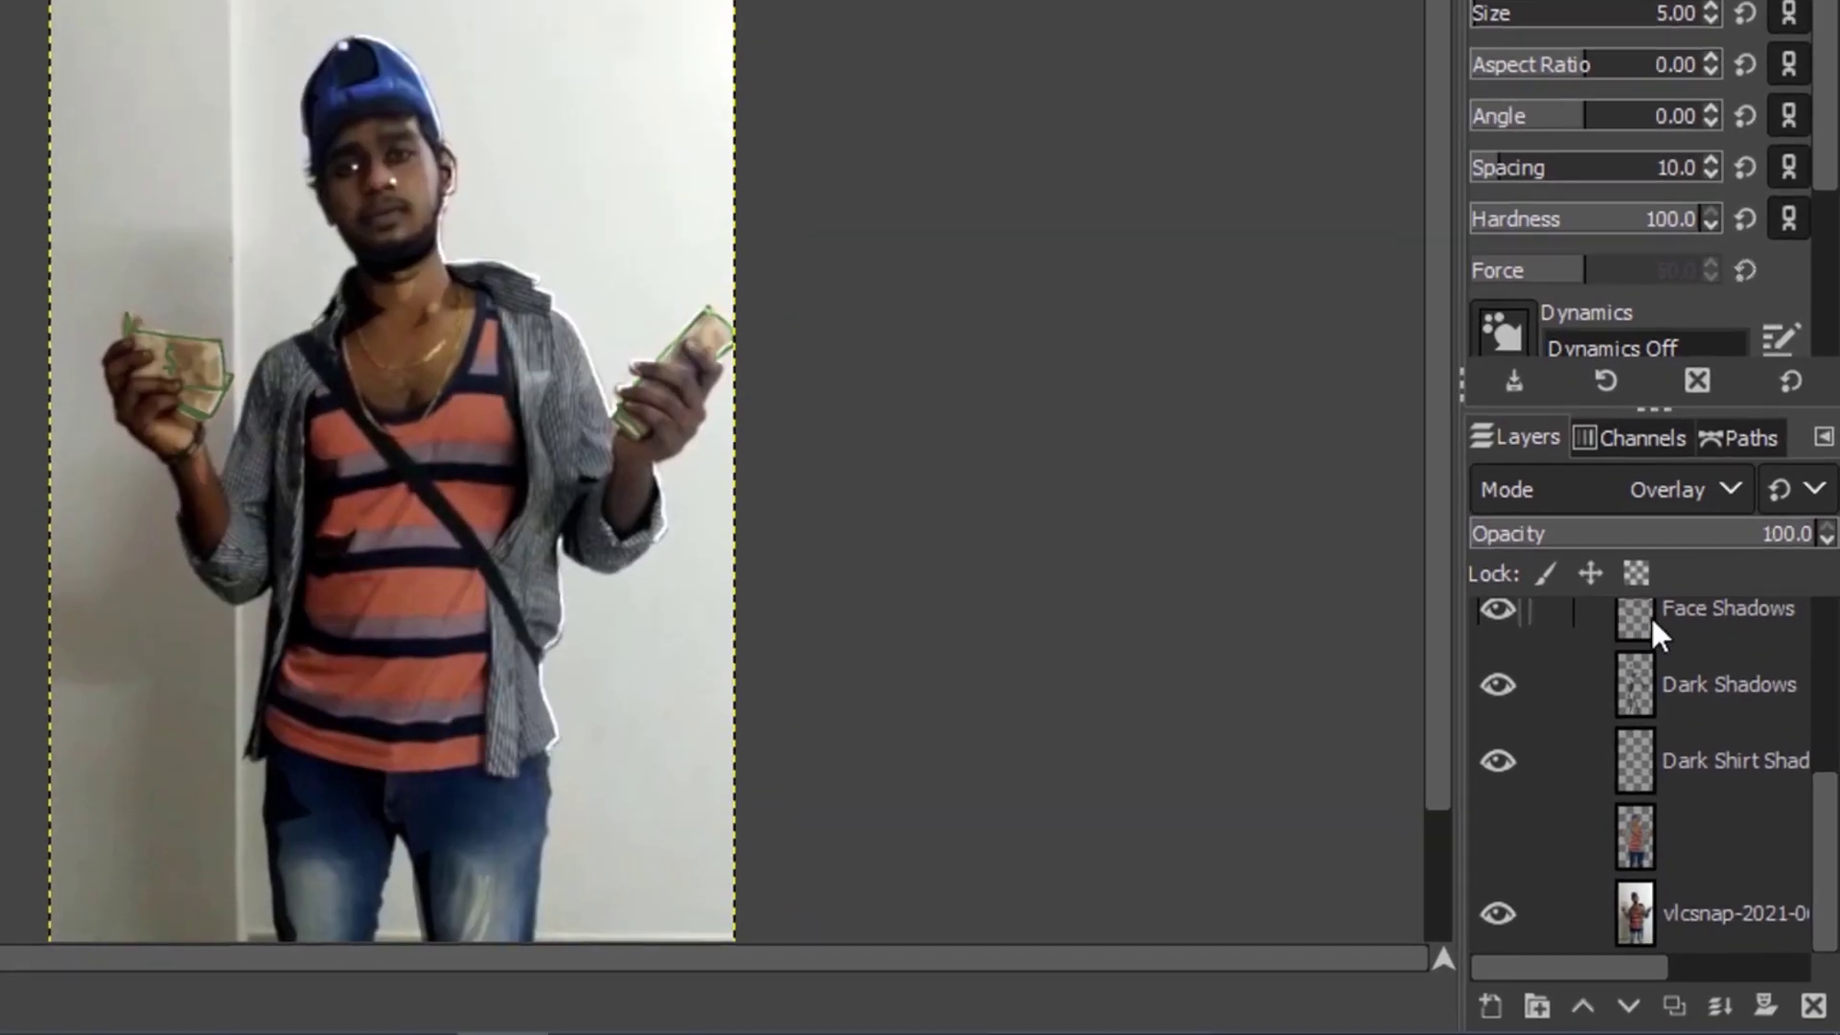
{"action": "scroll", "coordinate": [1768, 754], "scroll_direction": "up", "scroll_amount": 3}
{"action": "scroll", "coordinate": [1651, 811], "scroll_direction": "down", "scroll_amount": 3}
{"action": "left_click", "coordinate": [1480, 915]}
{"action": "left_click", "coordinate": [1481, 836]}
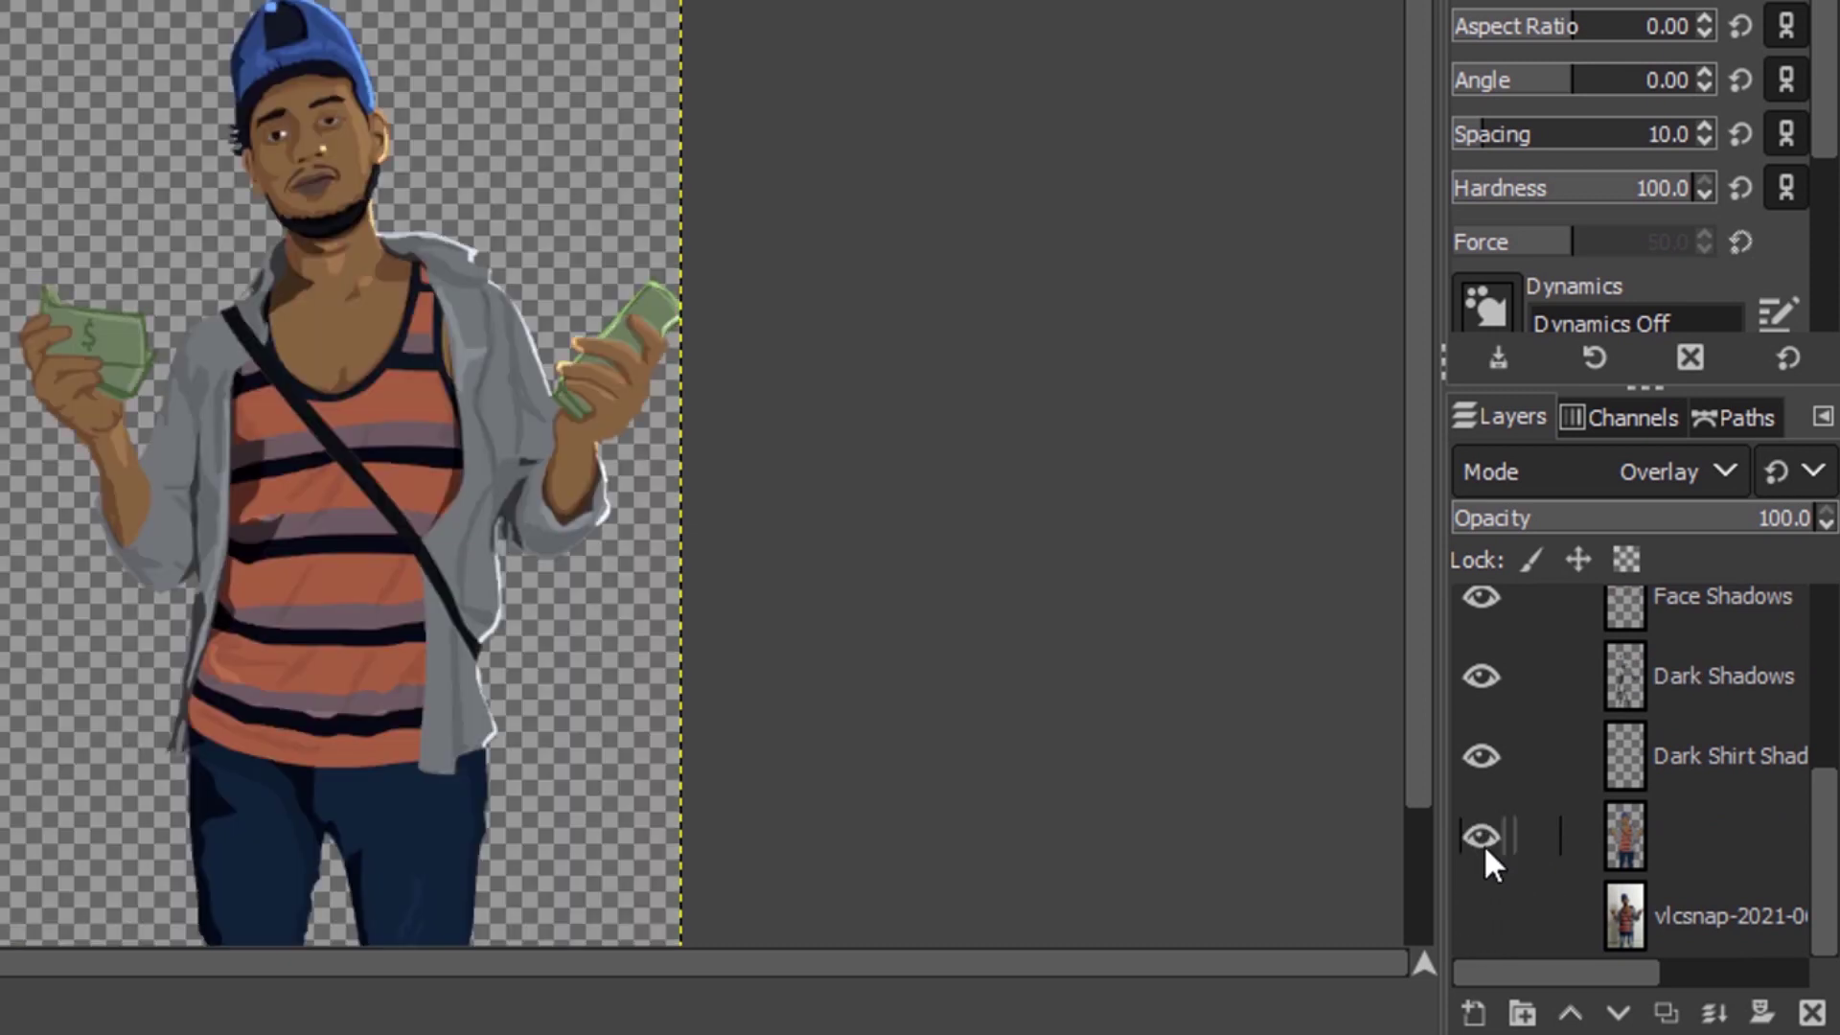
Set the Highlihts 2 layer's opacity to 41.8.
{"action": "scroll", "coordinate": [1496, 650], "scroll_direction": "up", "scroll_amount": 5}
{"action": "left_click_drag", "start_coordinate": [1713, 533], "coordinate": [1618, 542]}
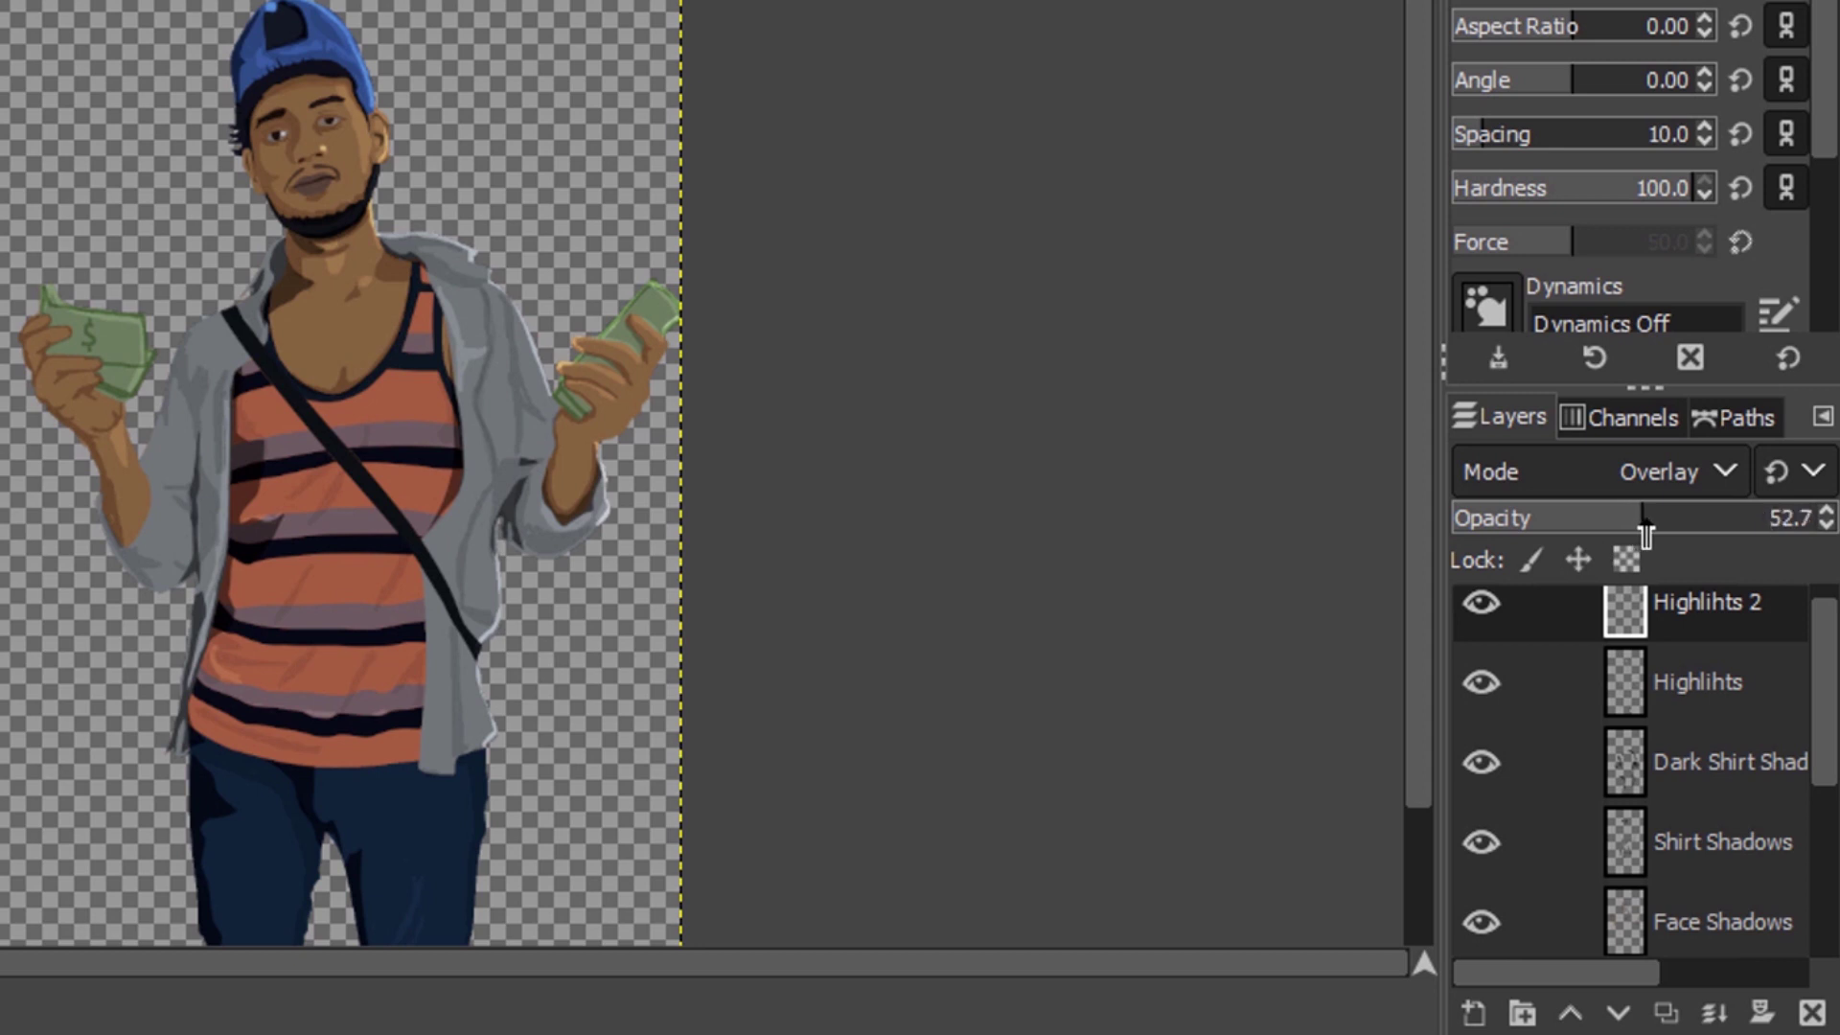
{"action": "scroll", "coordinate": [1754, 752], "scroll_direction": "up", "scroll_amount": 1}
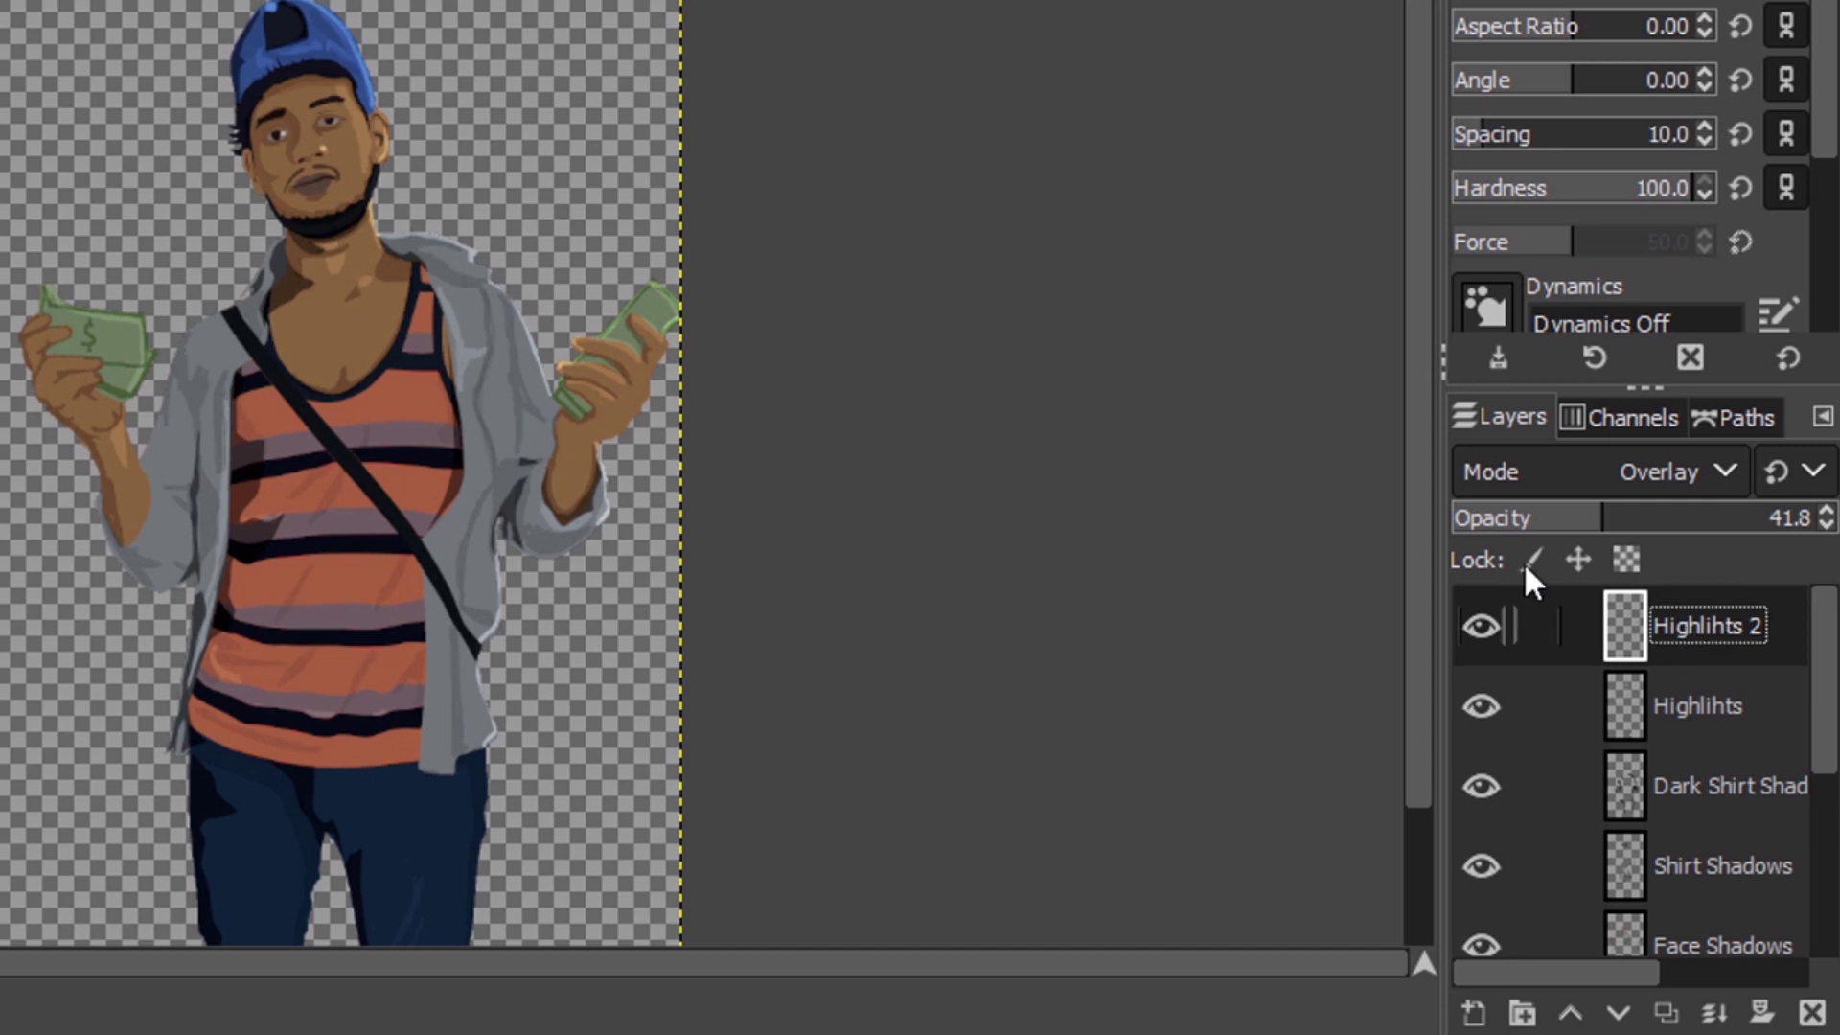
Add a small highlight dot on the lower lip and erase the bright dot on the nose tip with the Eraser.
{"action": "scroll", "coordinate": [306, 119], "scroll_direction": "up", "scroll_amount": 6}
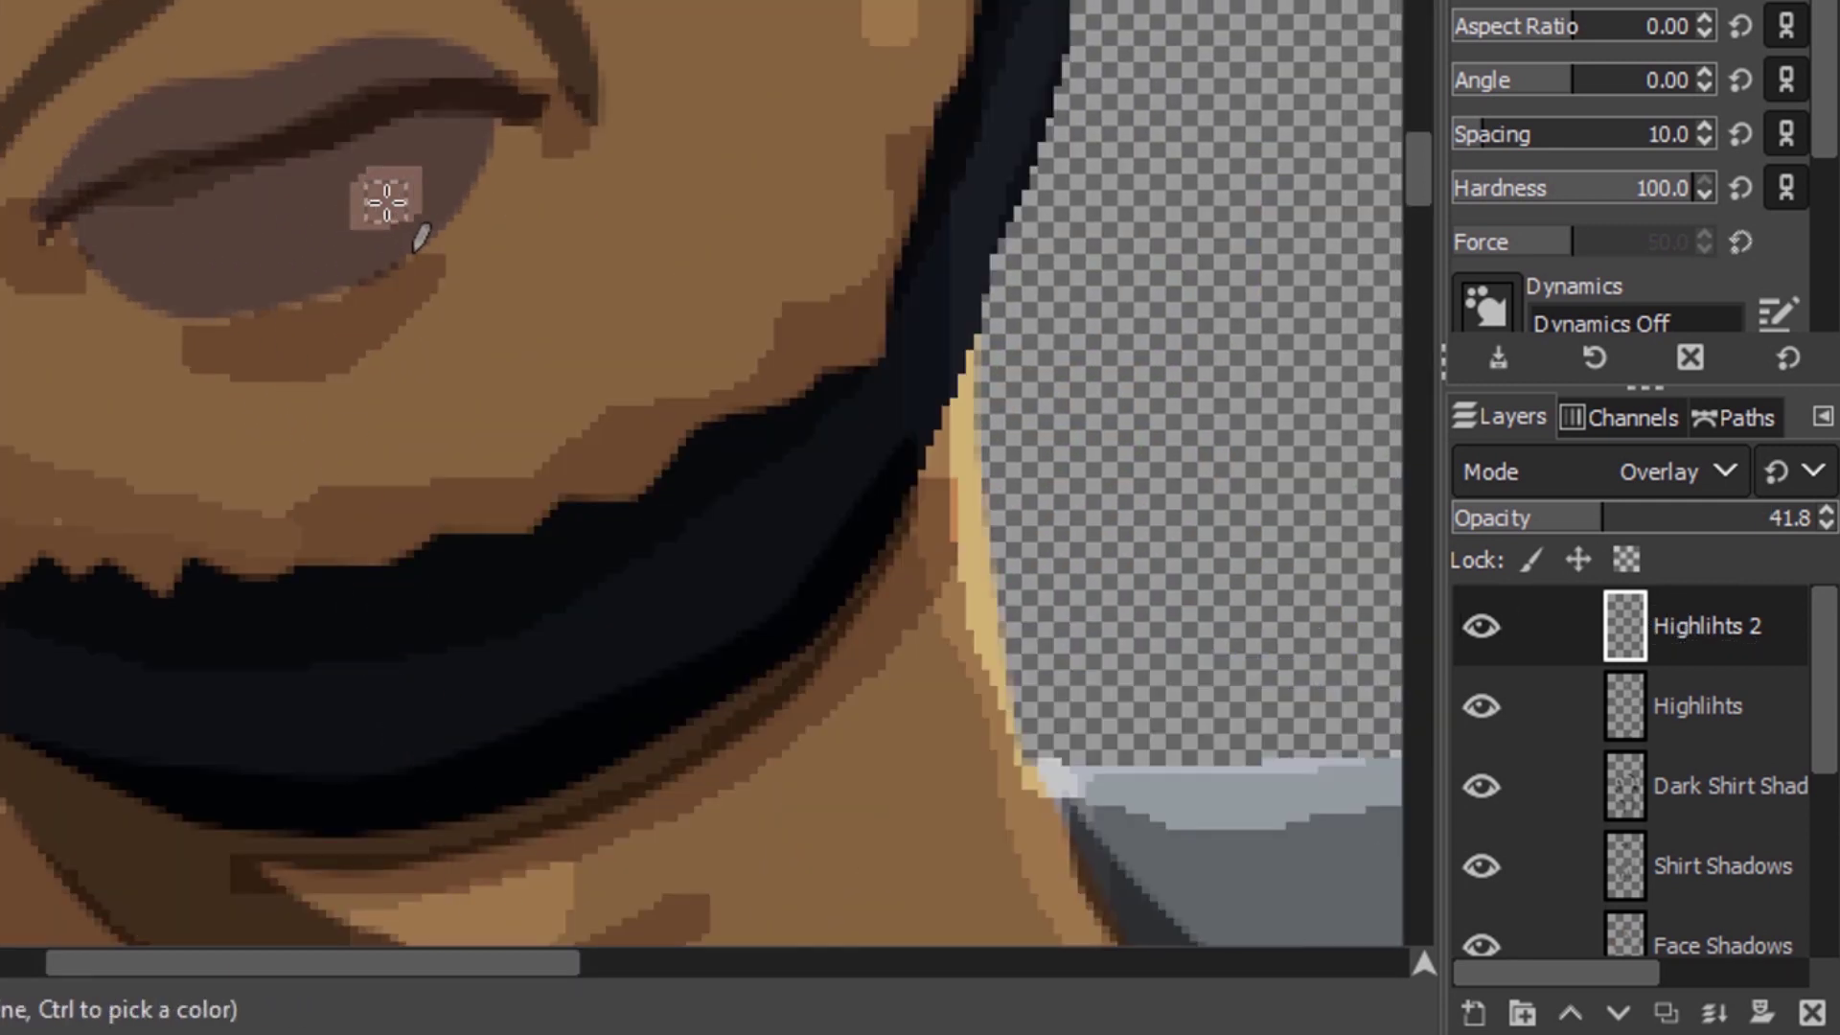
{"action": "scroll", "coordinate": [752, 361], "scroll_direction": "down", "scroll_amount": 6}
{"action": "scroll", "coordinate": [436, 317], "scroll_direction": "up", "scroll_amount": 4}
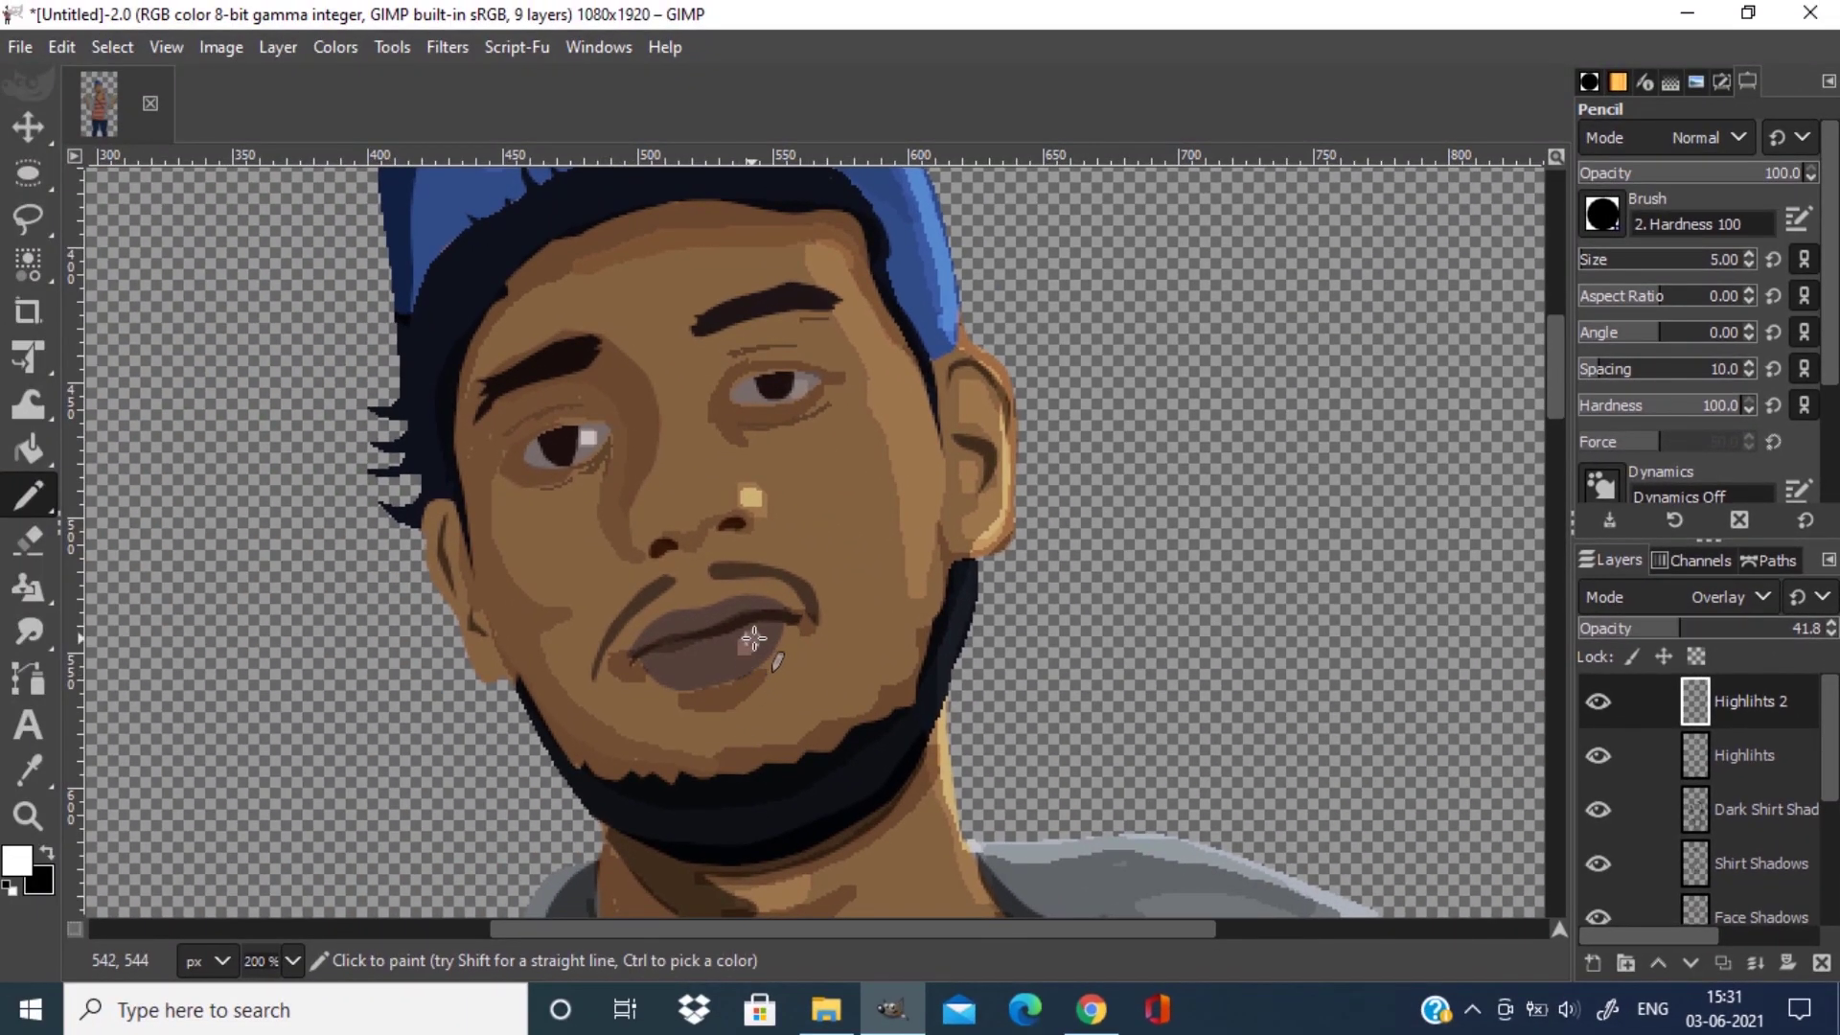
{"action": "key", "text": "shift+e"}
{"action": "scroll", "coordinate": [975, 791], "scroll_direction": "down", "scroll_amount": 8}
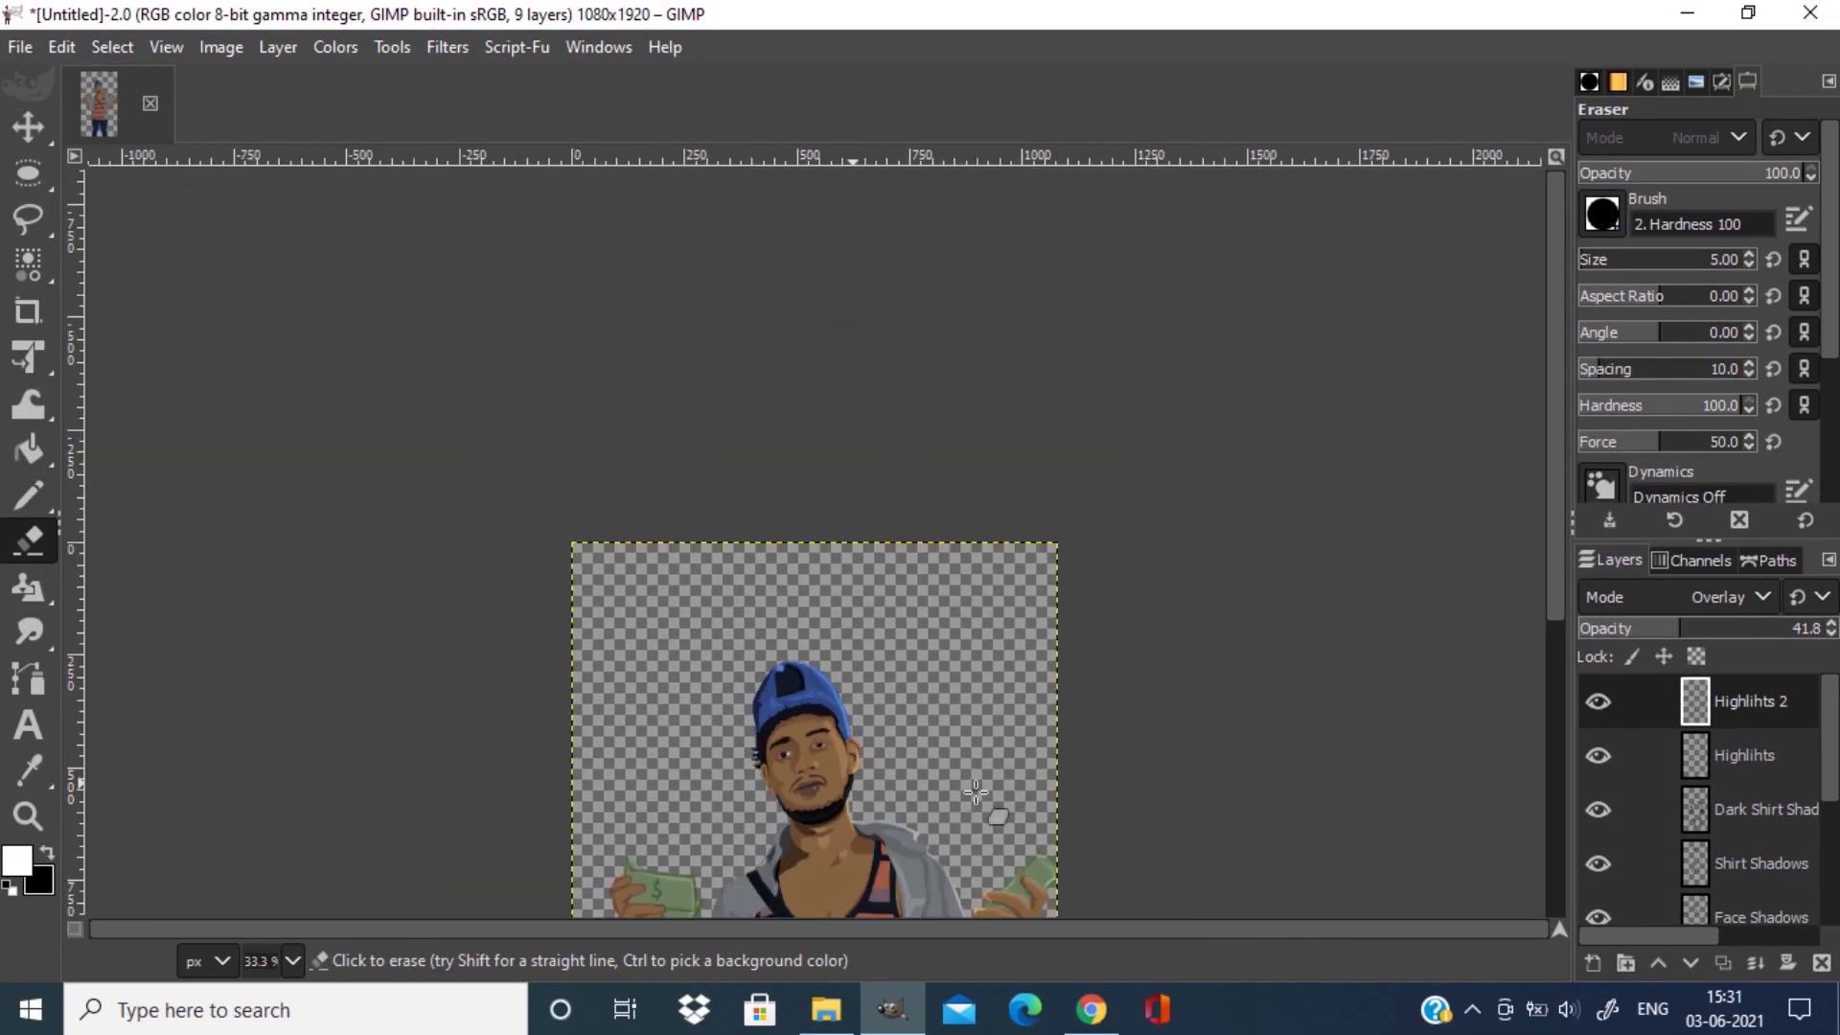
{"action": "scroll", "coordinate": [802, 725], "scroll_direction": "up", "scroll_amount": 6}
Add a new layer above Highlihts 2, set its opacity to 46.2 and rename it "eye".
{"action": "left_click", "coordinate": [1592, 964]}
{"action": "left_click", "coordinate": [1636, 934]}
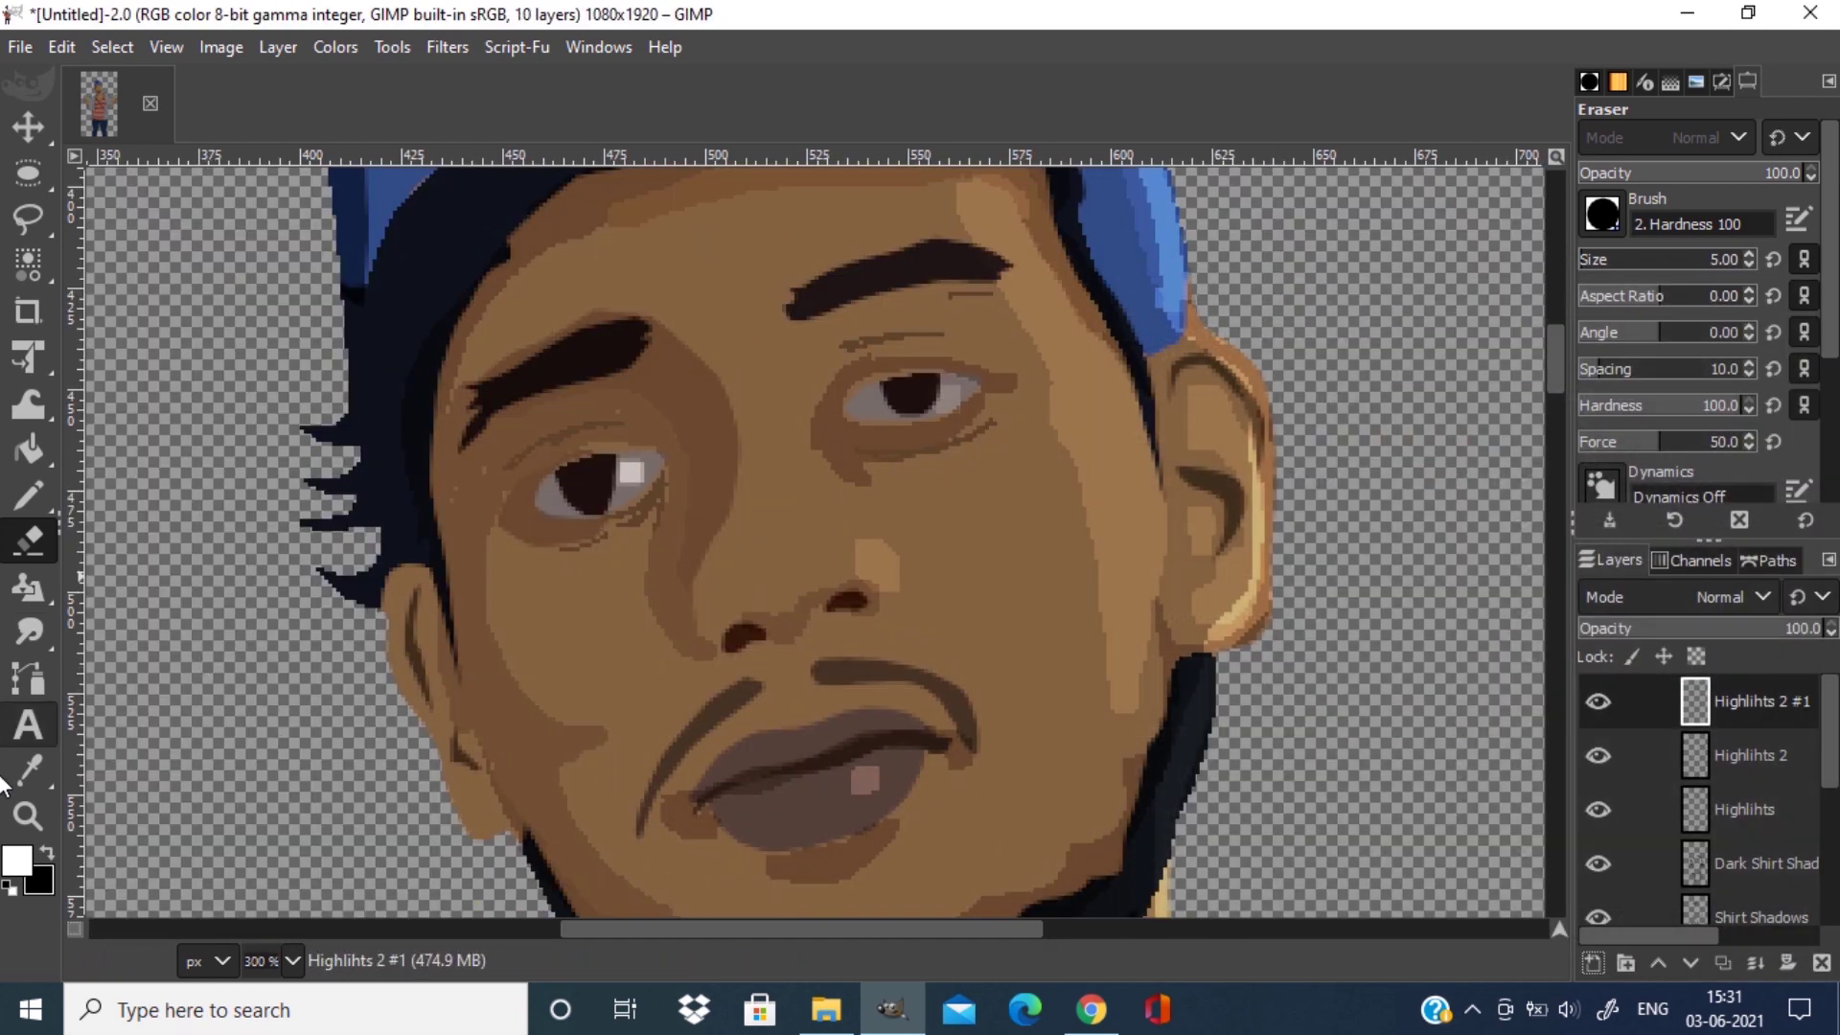
{"action": "left_click", "coordinate": [28, 495]}
{"action": "scroll", "coordinate": [578, 474], "scroll_direction": "up", "scroll_amount": 1}
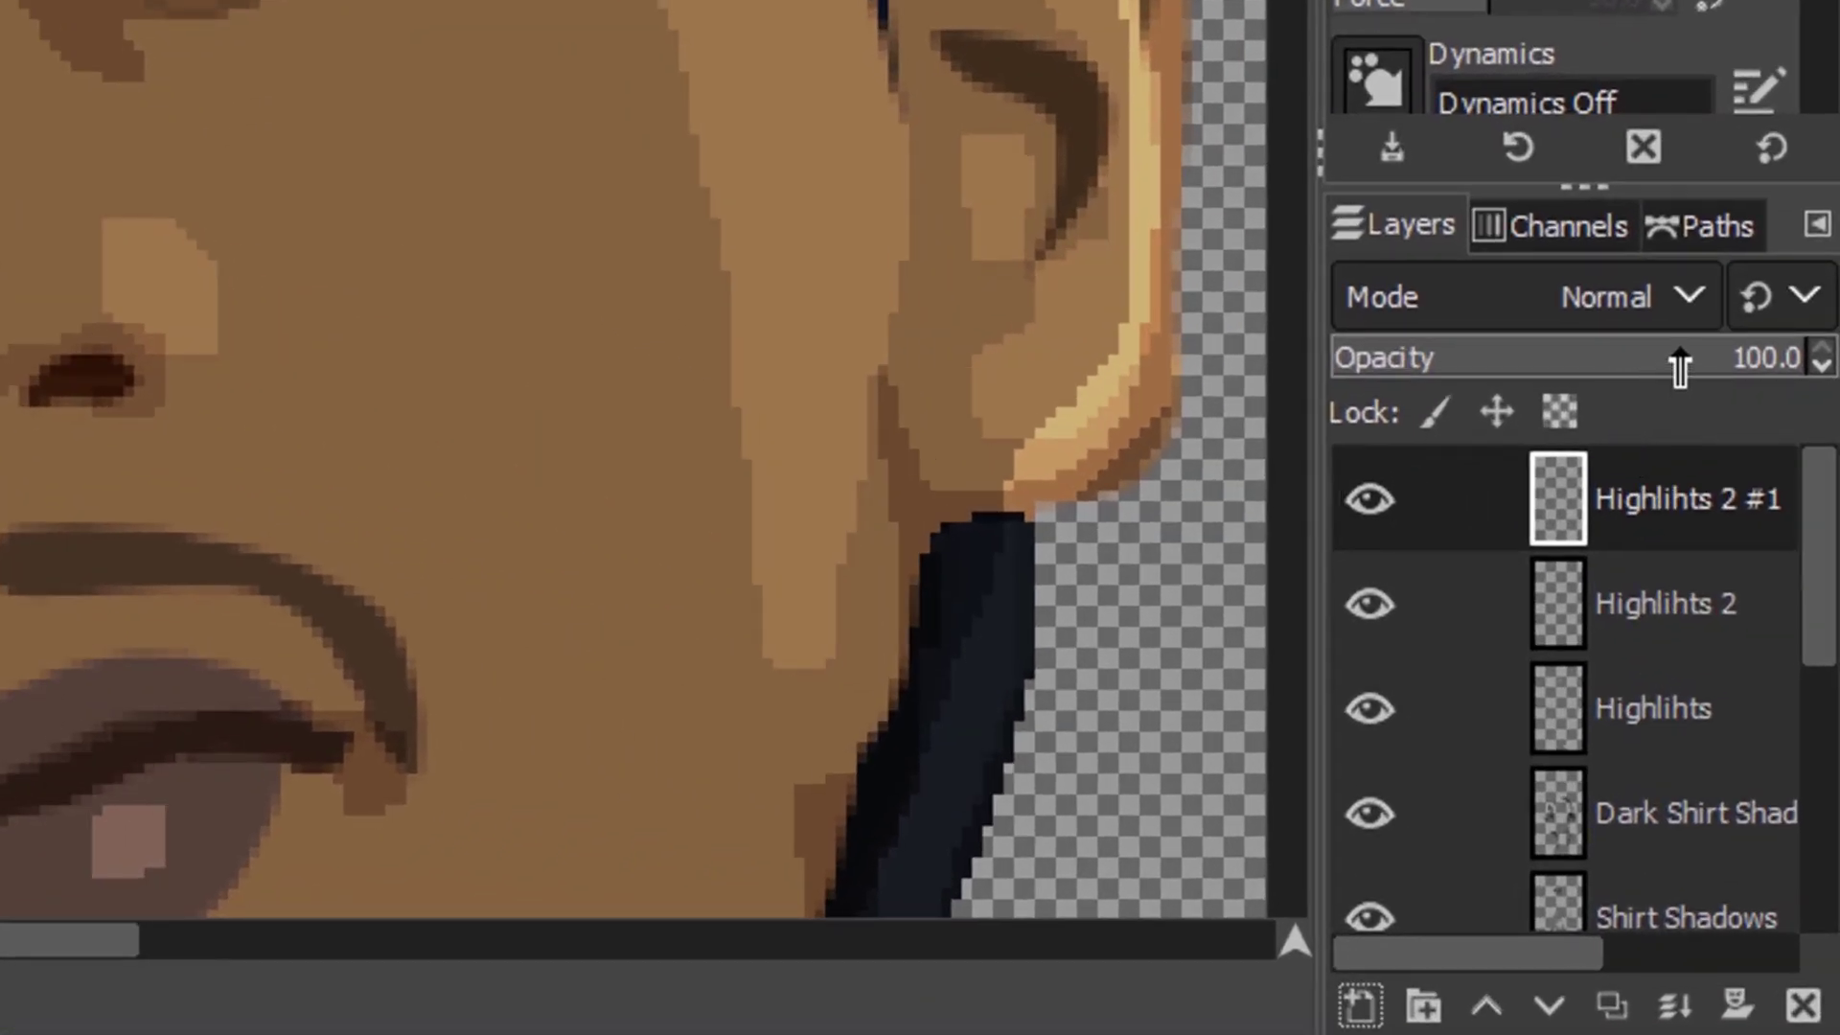
{"action": "left_click_drag", "start_coordinate": [1680, 364], "coordinate": [1592, 364]}
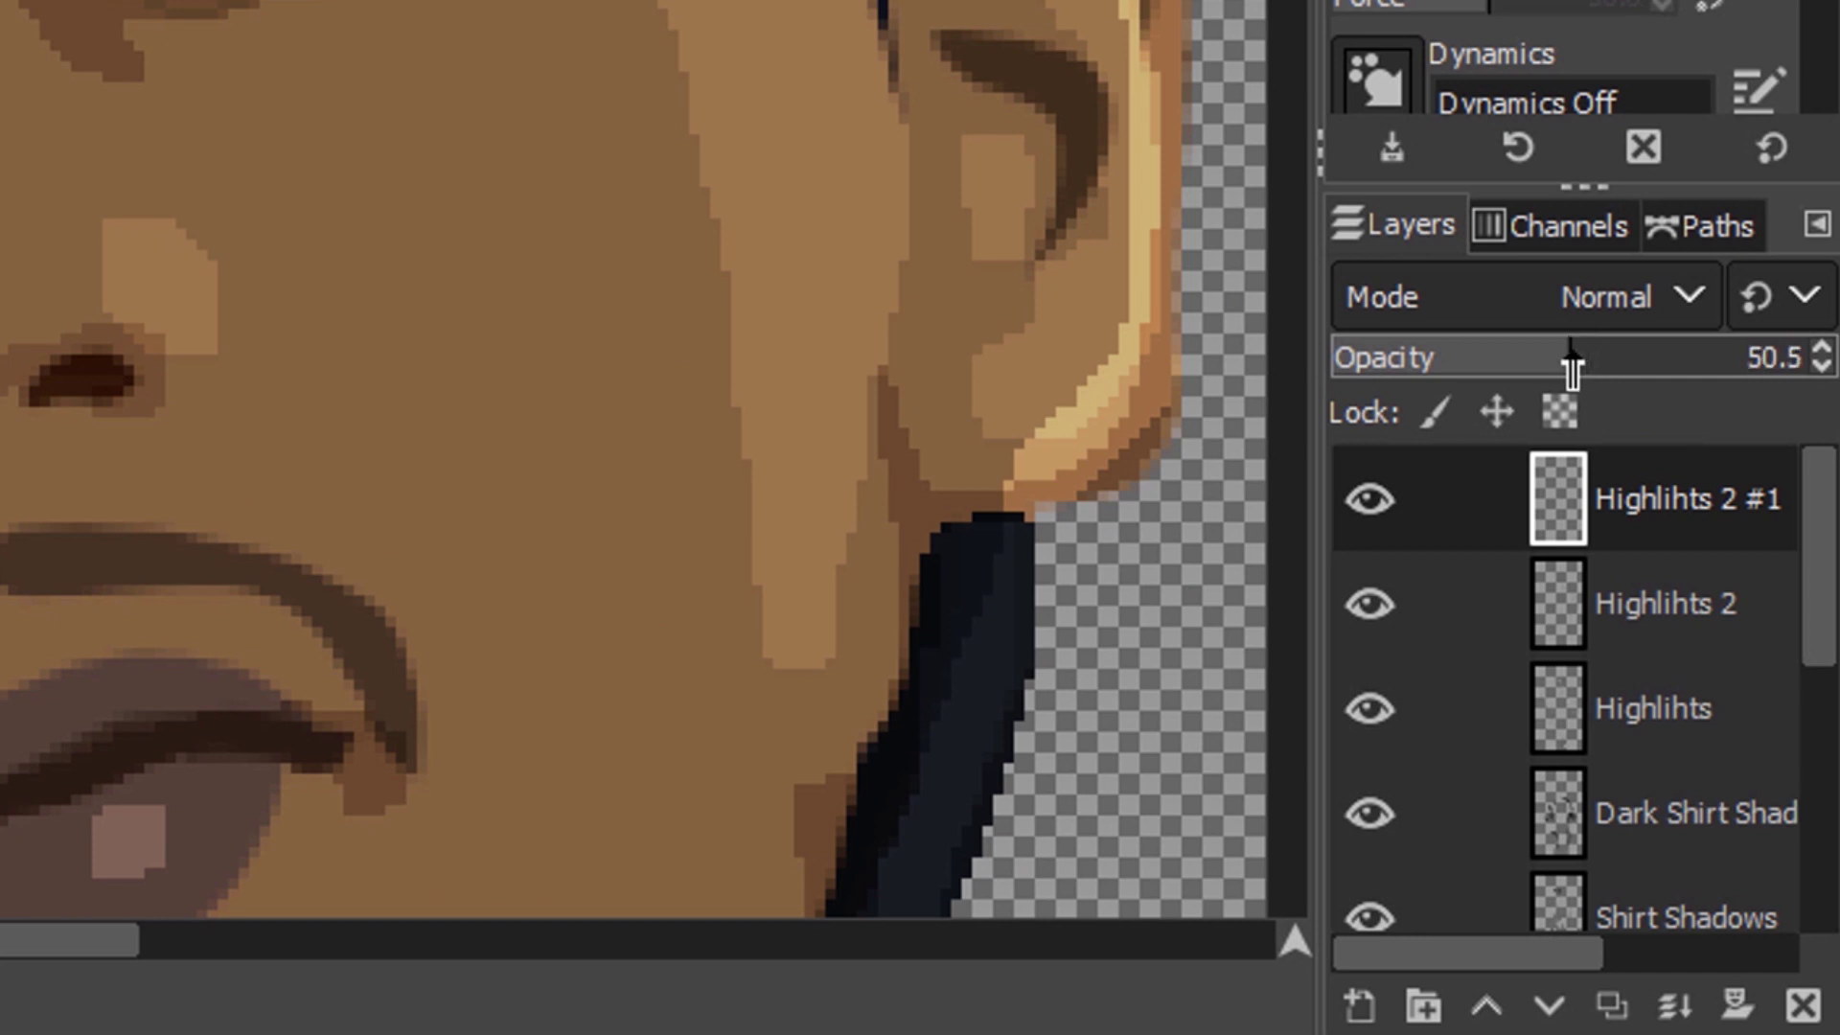
{"action": "double_click", "coordinate": [1650, 503]}
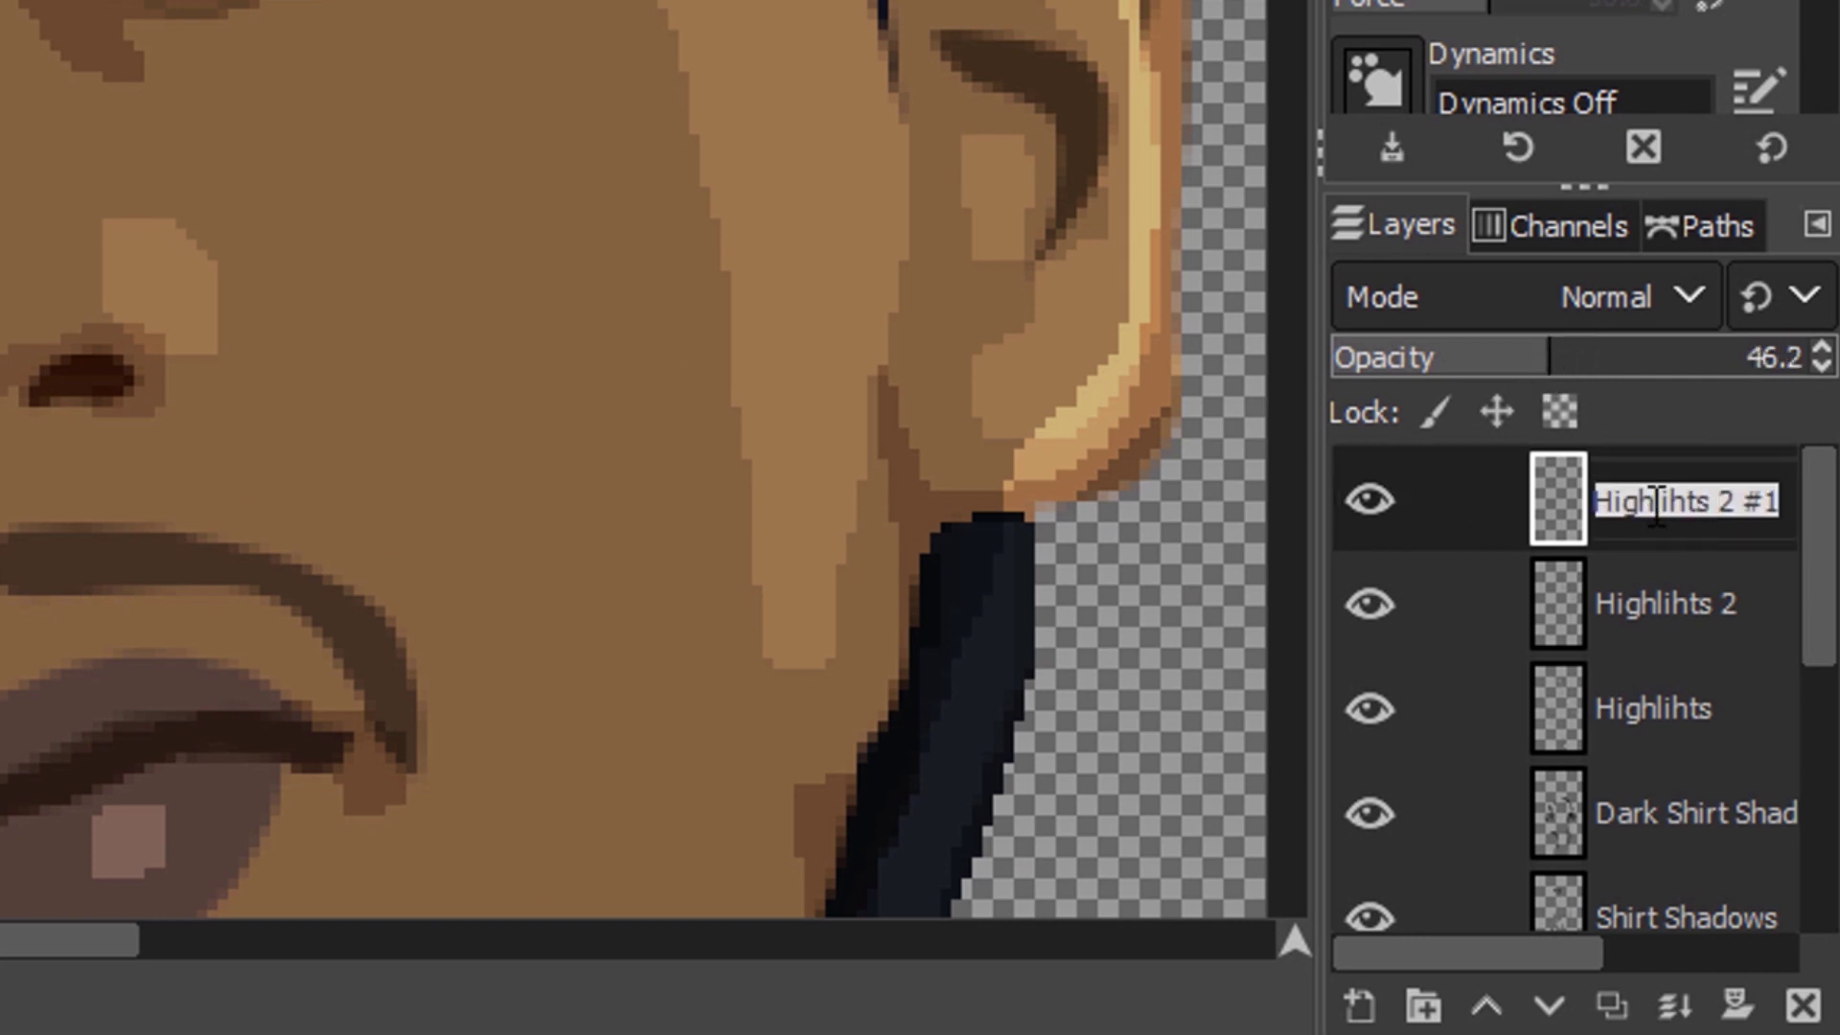
{"action": "type", "text": "ee"}
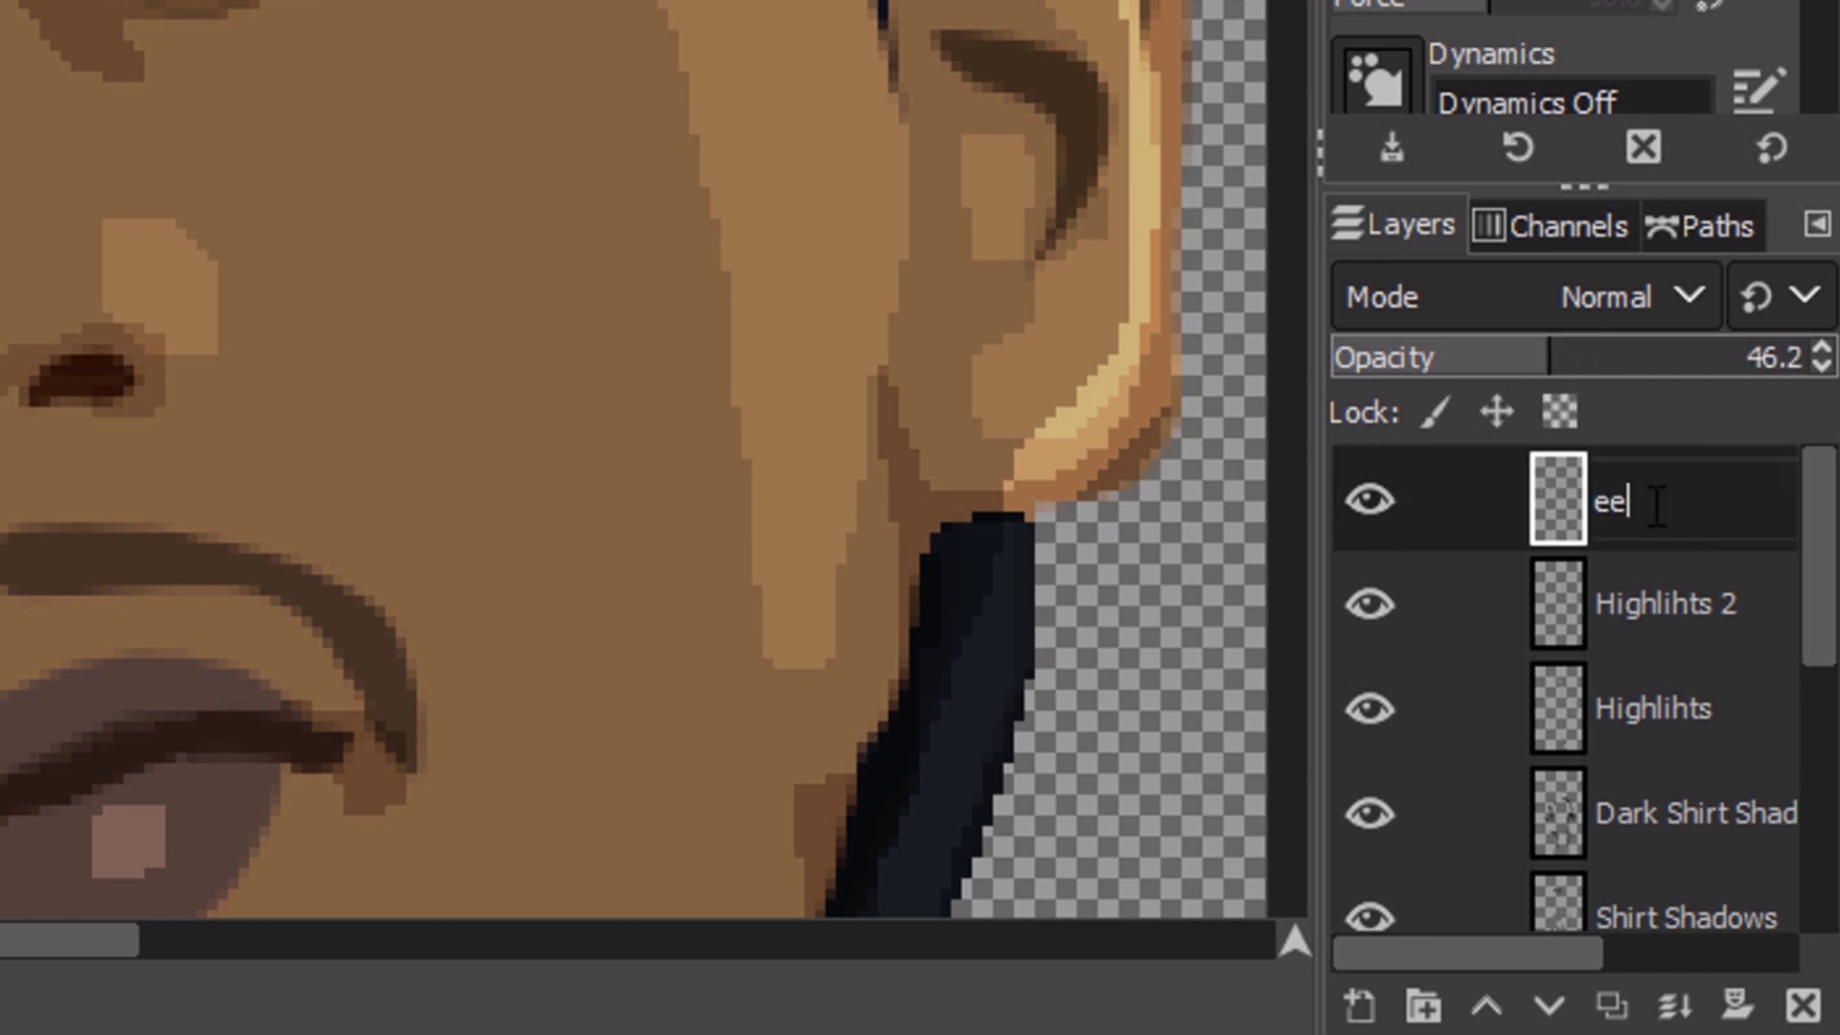
{"action": "key", "text": "Return"}
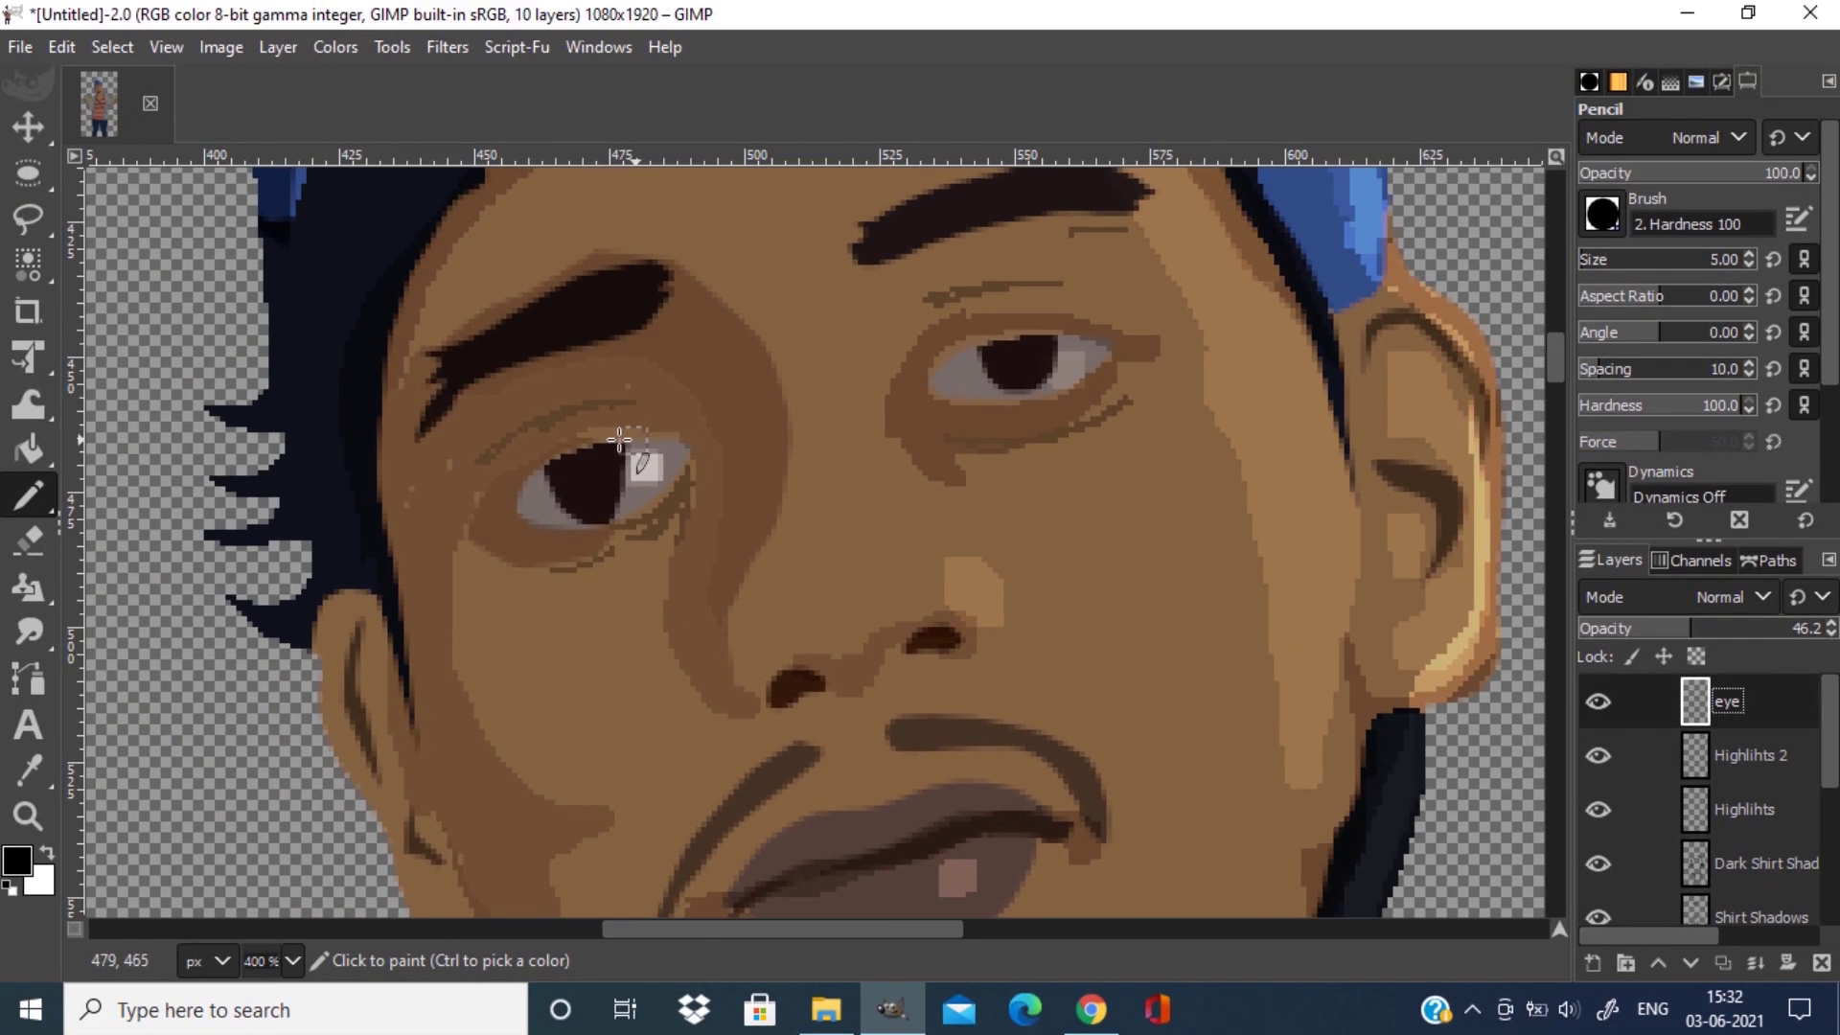
Outline the eye with the highlight dot using a black size 1 Pencil and set the eye layer's opacity to 70.3.
{"action": "scroll", "coordinate": [615, 460], "scroll_direction": "up", "scroll_amount": 3}
{"action": "key", "text": "bracketleft"}
{"action": "key", "text": "bracketleft"}
{"action": "key", "text": "bracketleft"}
{"action": "key", "text": "bracketleft"}
{"action": "mouse_move", "coordinate": [514, 480]}
{"action": "left_mouse_down"}
{"action": "mouse_move", "coordinate": [717, 444]}
{"action": "mouse_move", "coordinate": [487, 534]}
{"action": "left_mouse_up"}
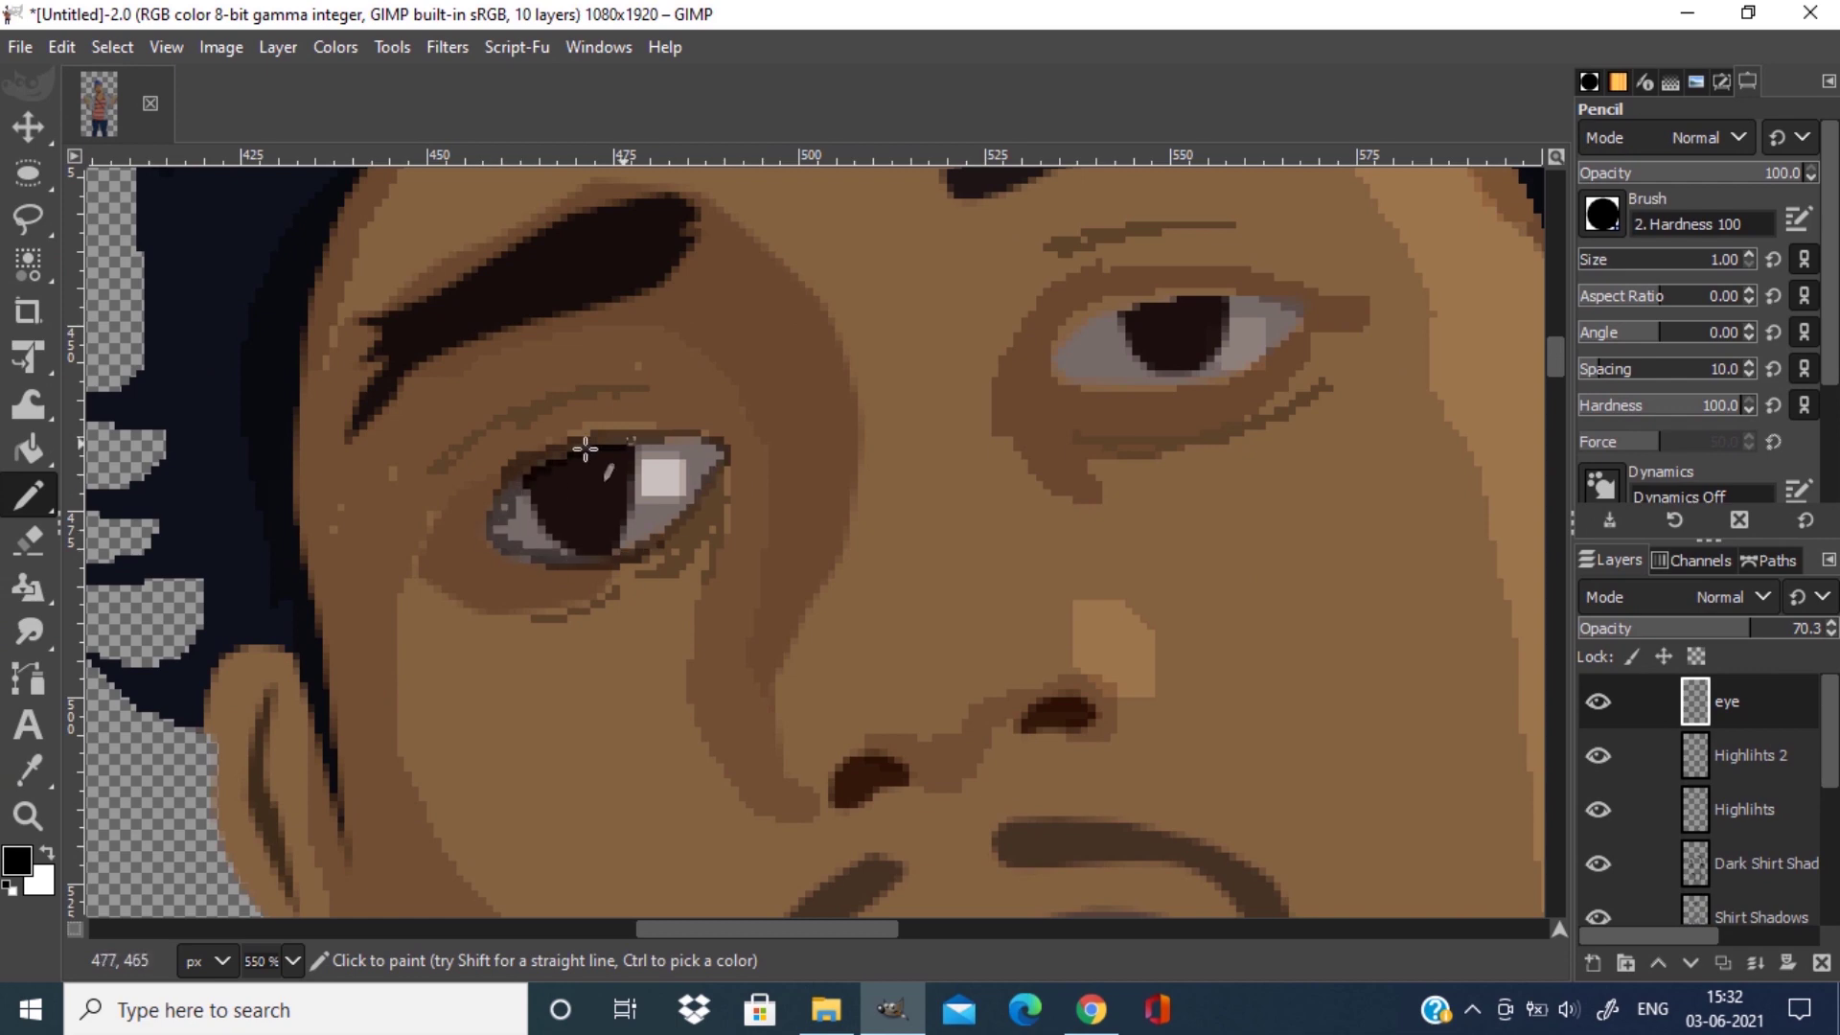
Outline the other eye and draw fine black hair strokes on both eyebrows.
{"action": "scroll", "coordinate": [1263, 308], "scroll_direction": "down", "scroll_amount": 5}
{"action": "scroll", "coordinate": [731, 443], "scroll_direction": "up", "scroll_amount": 5}
{"action": "scroll", "coordinate": [1446, 559], "scroll_direction": "up", "scroll_amount": 2}
{"action": "mouse_move", "coordinate": [798, 438]}
{"action": "left_mouse_down"}
{"action": "mouse_move", "coordinate": [716, 501]}
{"action": "mouse_move", "coordinate": [636, 505]}
{"action": "left_mouse_up"}
{"action": "scroll", "coordinate": [636, 505], "scroll_direction": "right", "scroll_amount": 5}
{"action": "mouse_move", "coordinate": [594, 422]}
{"action": "left_mouse_down"}
{"action": "mouse_move", "coordinate": [666, 381]}
{"action": "mouse_move", "coordinate": [746, 333]}
{"action": "mouse_move", "coordinate": [555, 411]}
{"action": "left_mouse_up"}
Draw fine black hair strokes across the beard along the jaw and chin.
{"action": "scroll", "coordinate": [891, 653], "scroll_direction": "down", "scroll_amount": 4}
{"action": "scroll", "coordinate": [891, 653], "scroll_direction": "up", "scroll_amount": 4}
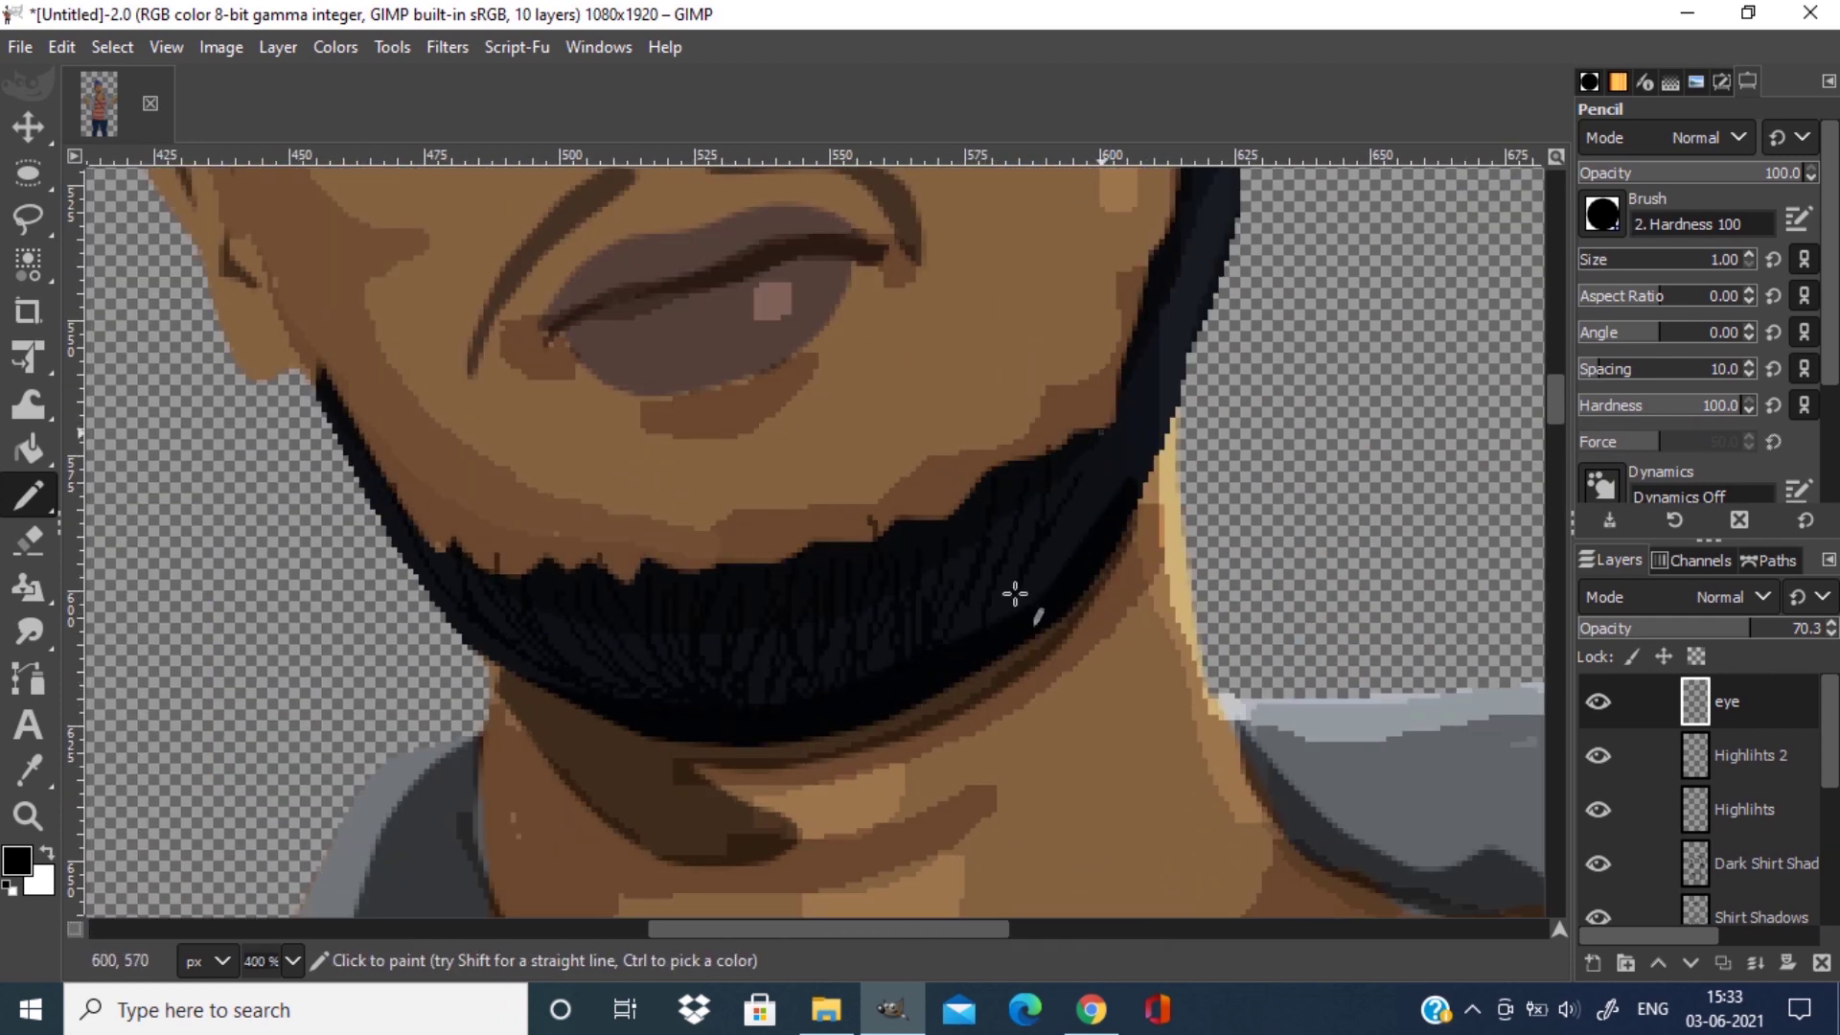
{"action": "scroll", "coordinate": [1018, 589], "scroll_direction": "down", "scroll_amount": 6}
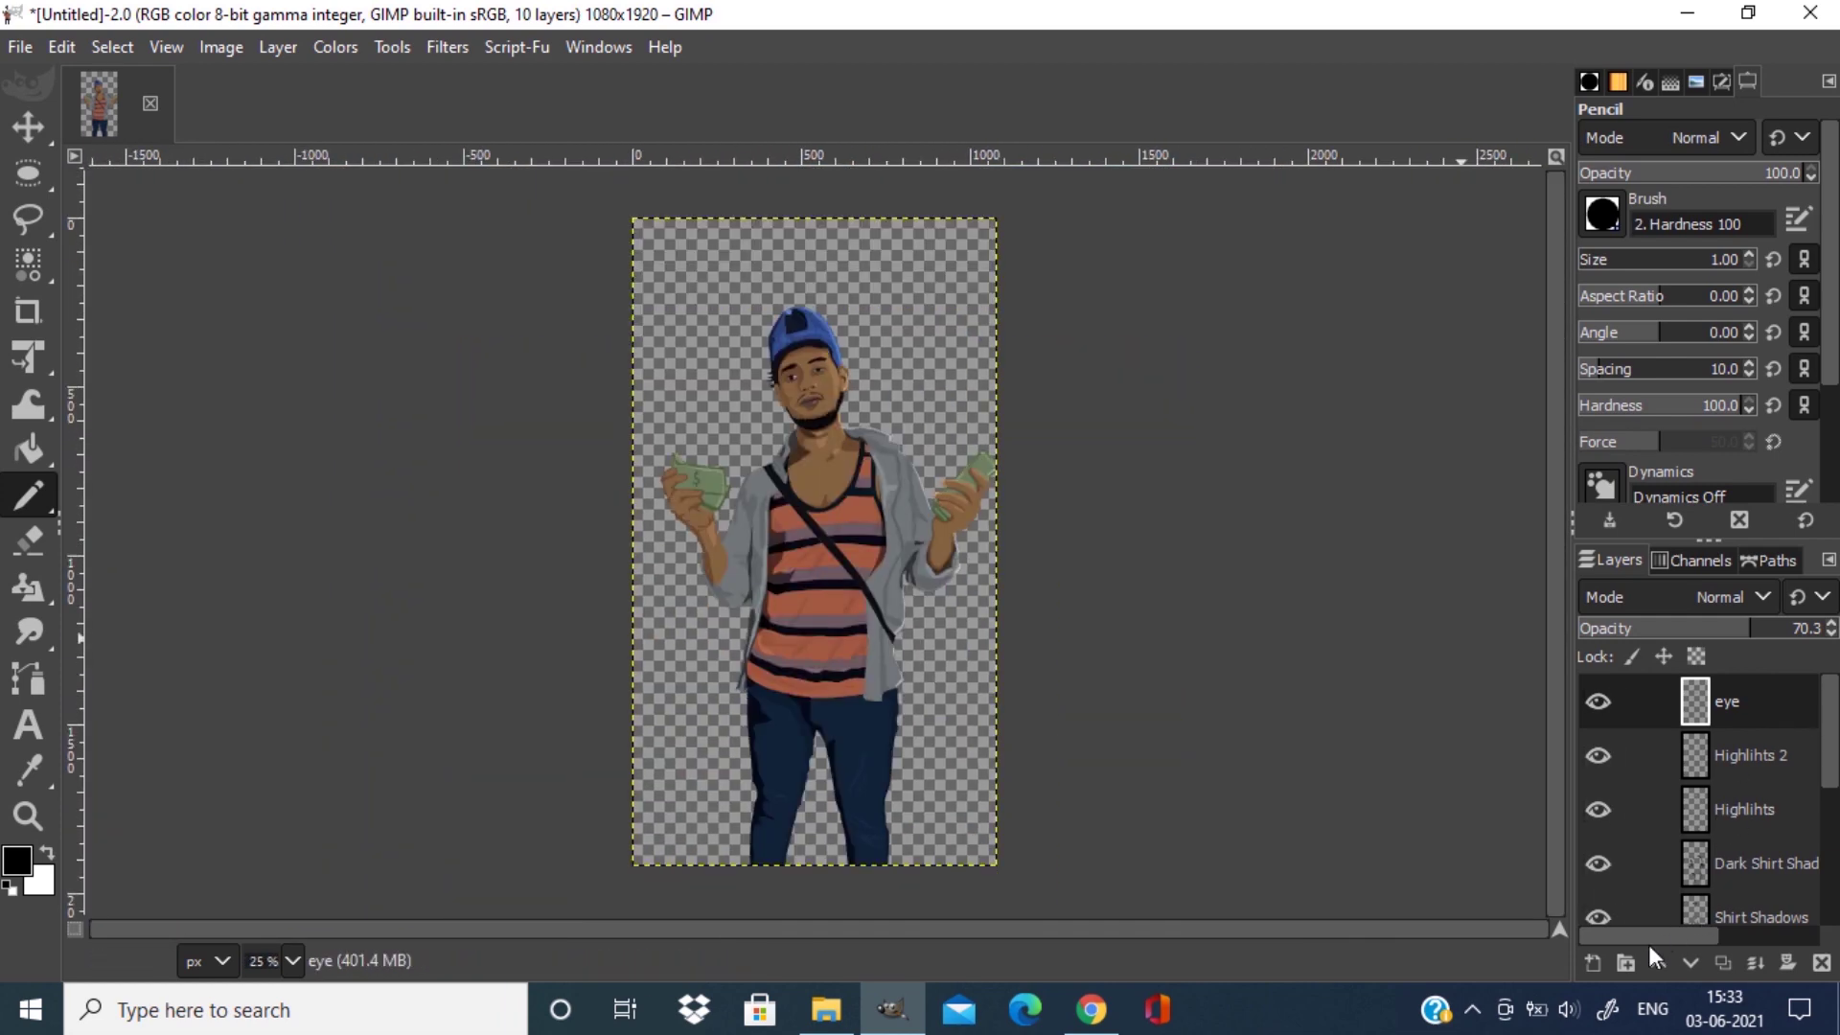
Add a new layer named "Shadows" above the eye layer, set it to Multiply mode and enlarge the brush to size 6.
{"action": "left_click", "coordinate": [1592, 963]}
{"action": "type", "text": "Sha"}
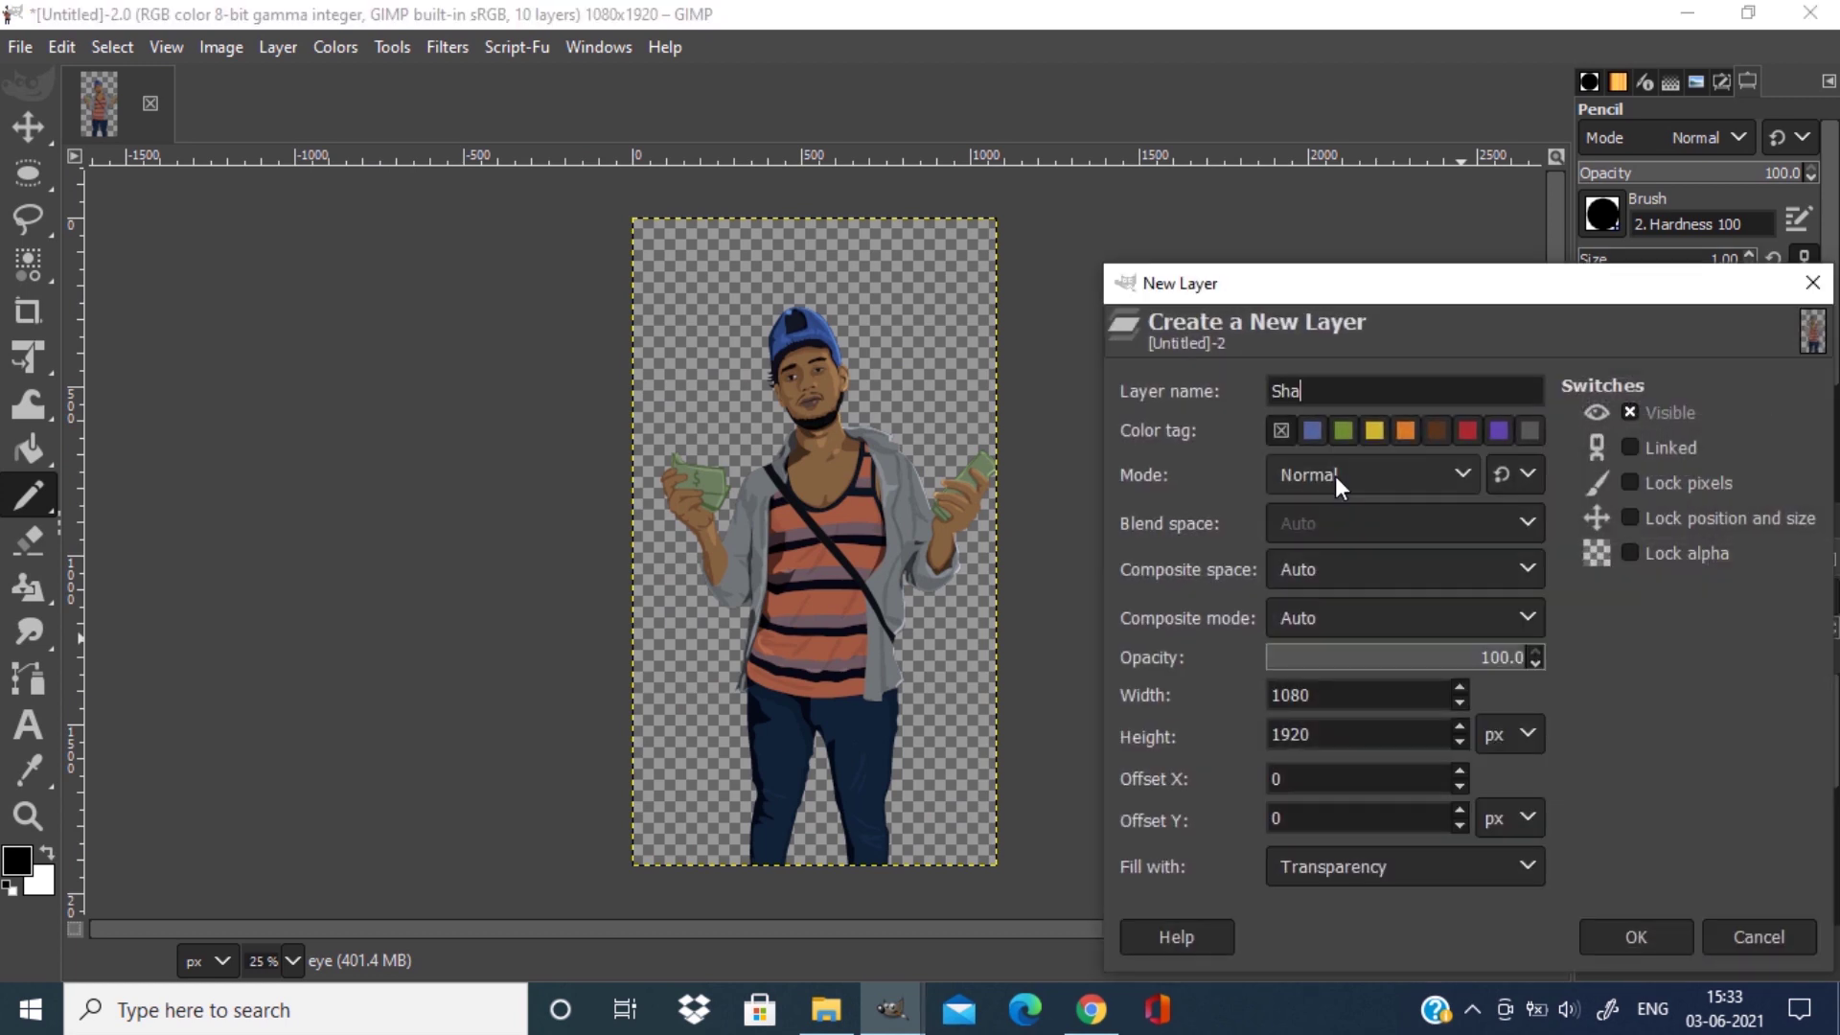
{"action": "type", "text": "dows"}
{"action": "key", "text": "Return"}
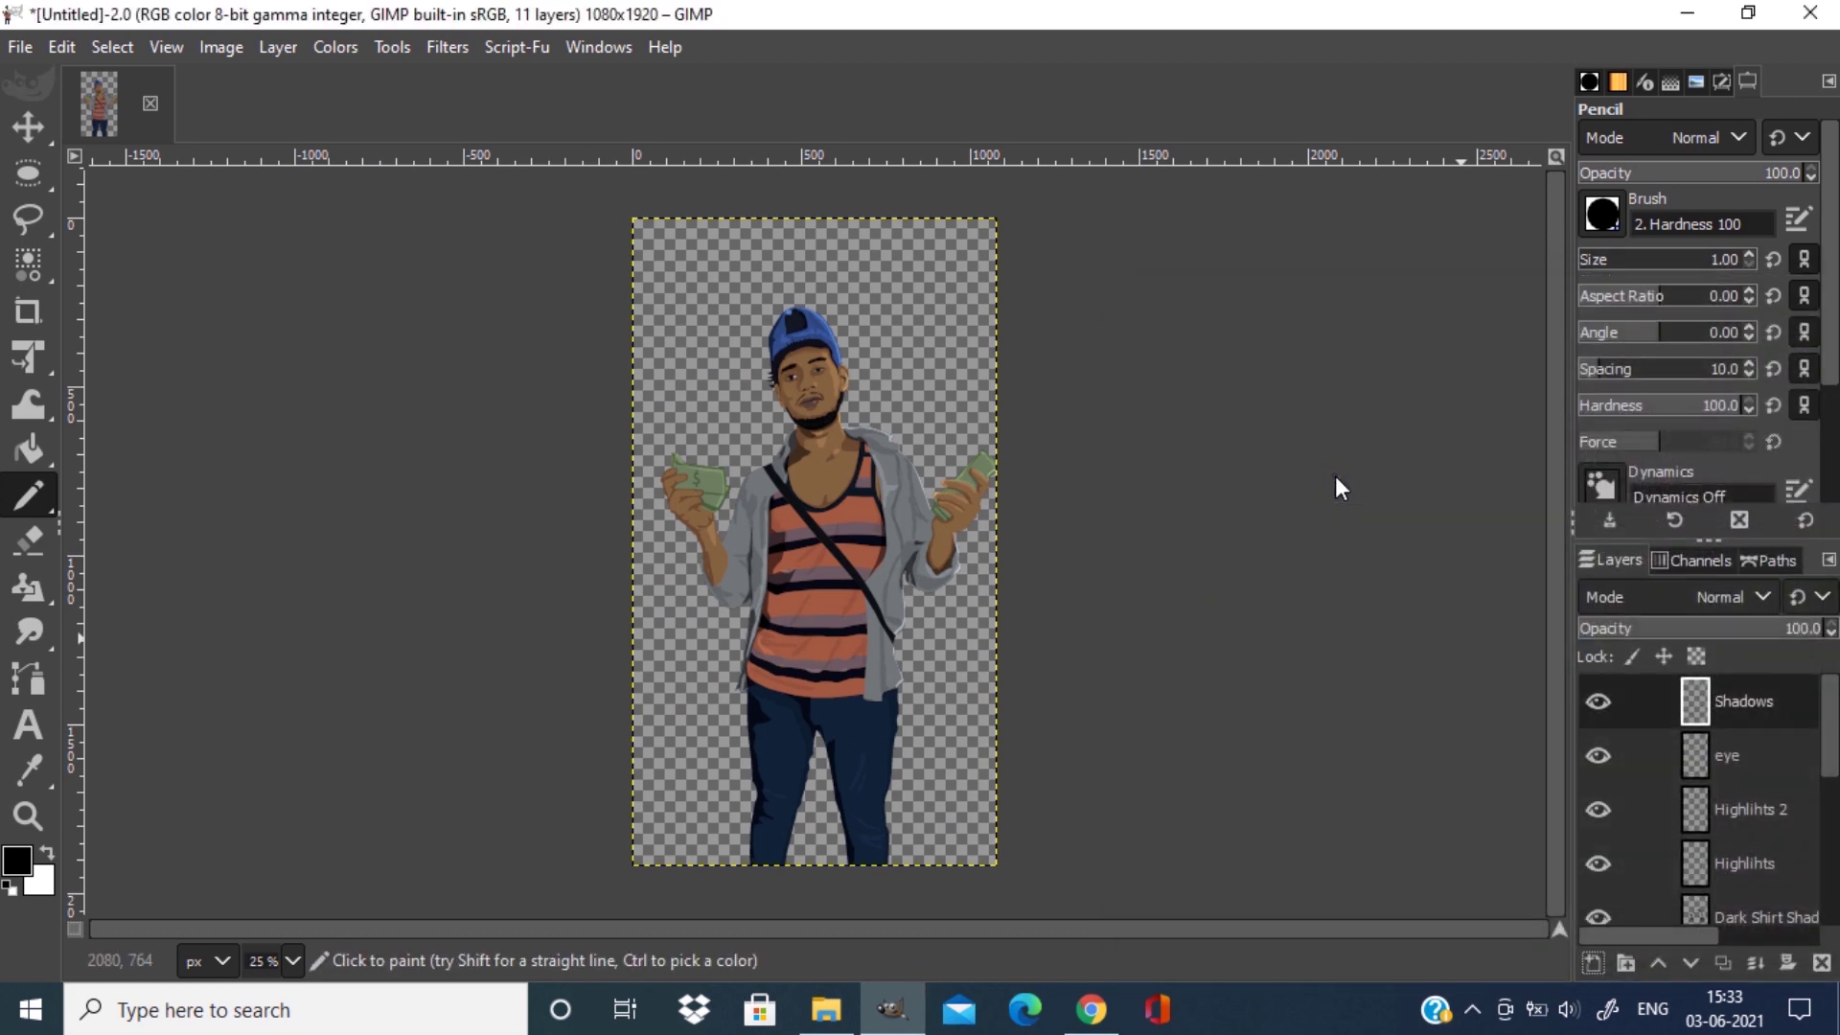
{"action": "scroll", "coordinate": [765, 288], "scroll_direction": "up", "scroll_amount": 5}
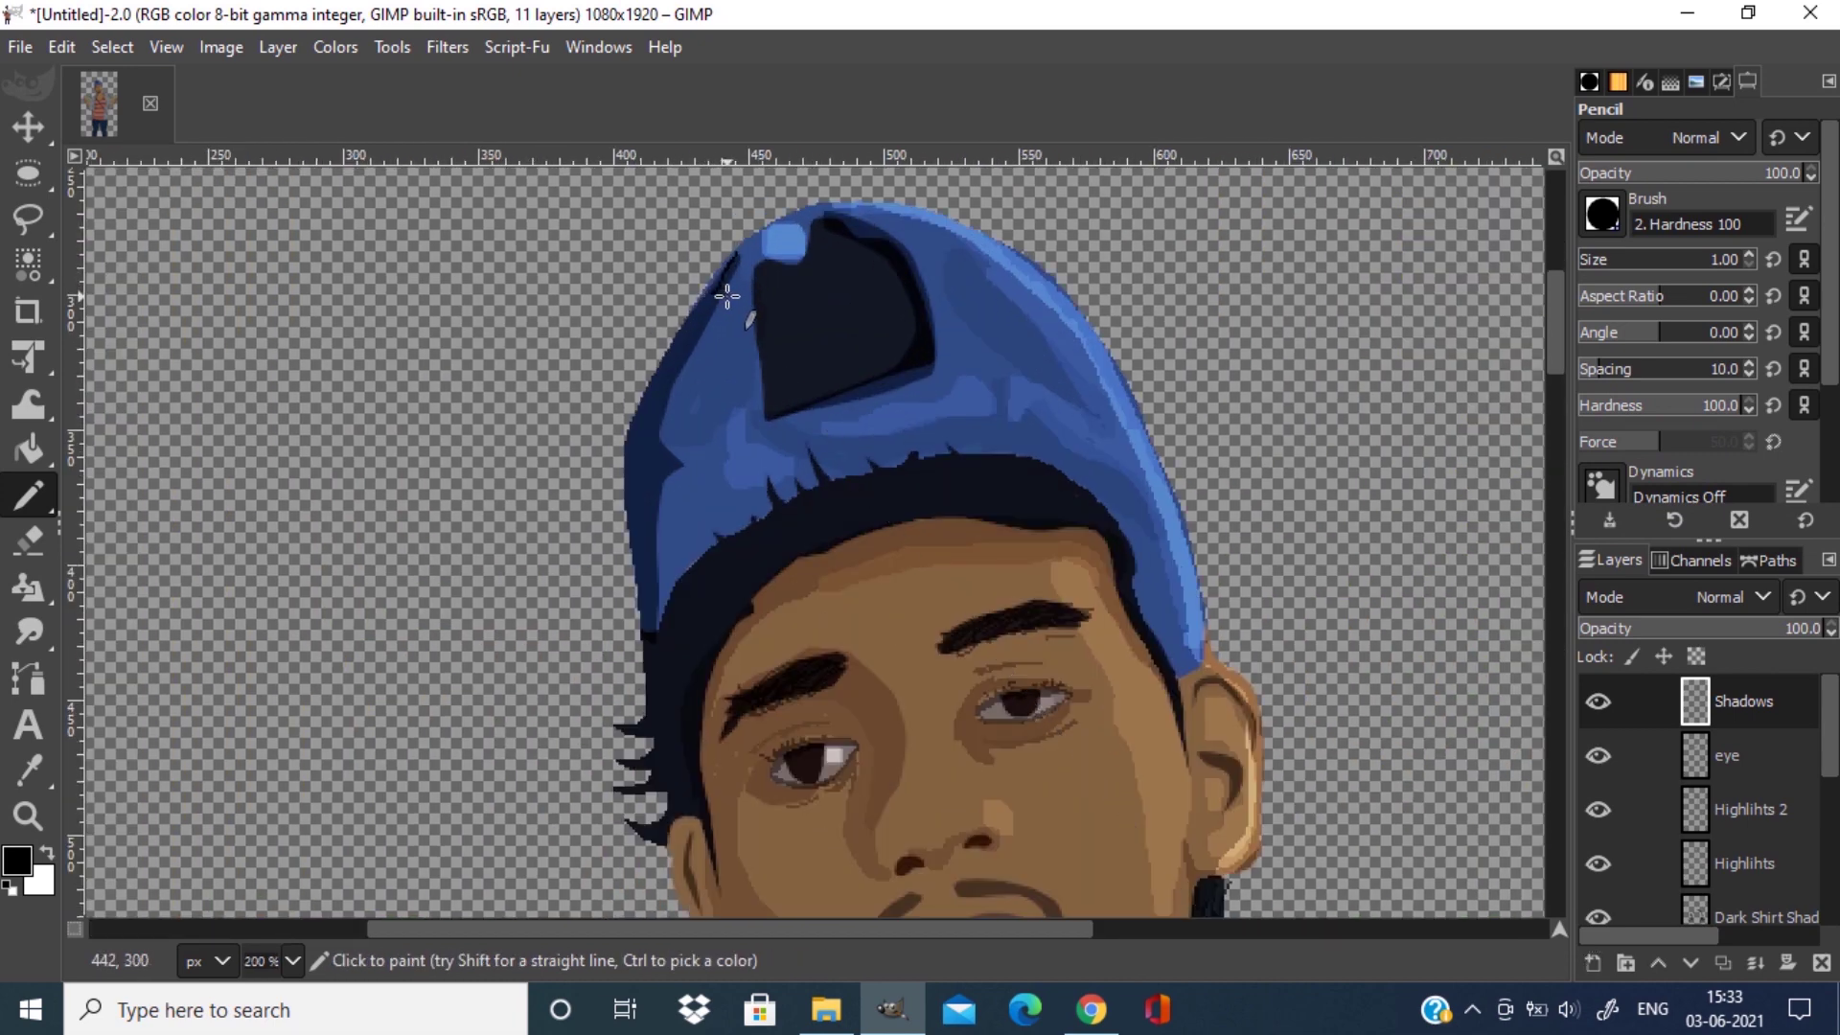
{"action": "left_click", "coordinate": [1732, 604]}
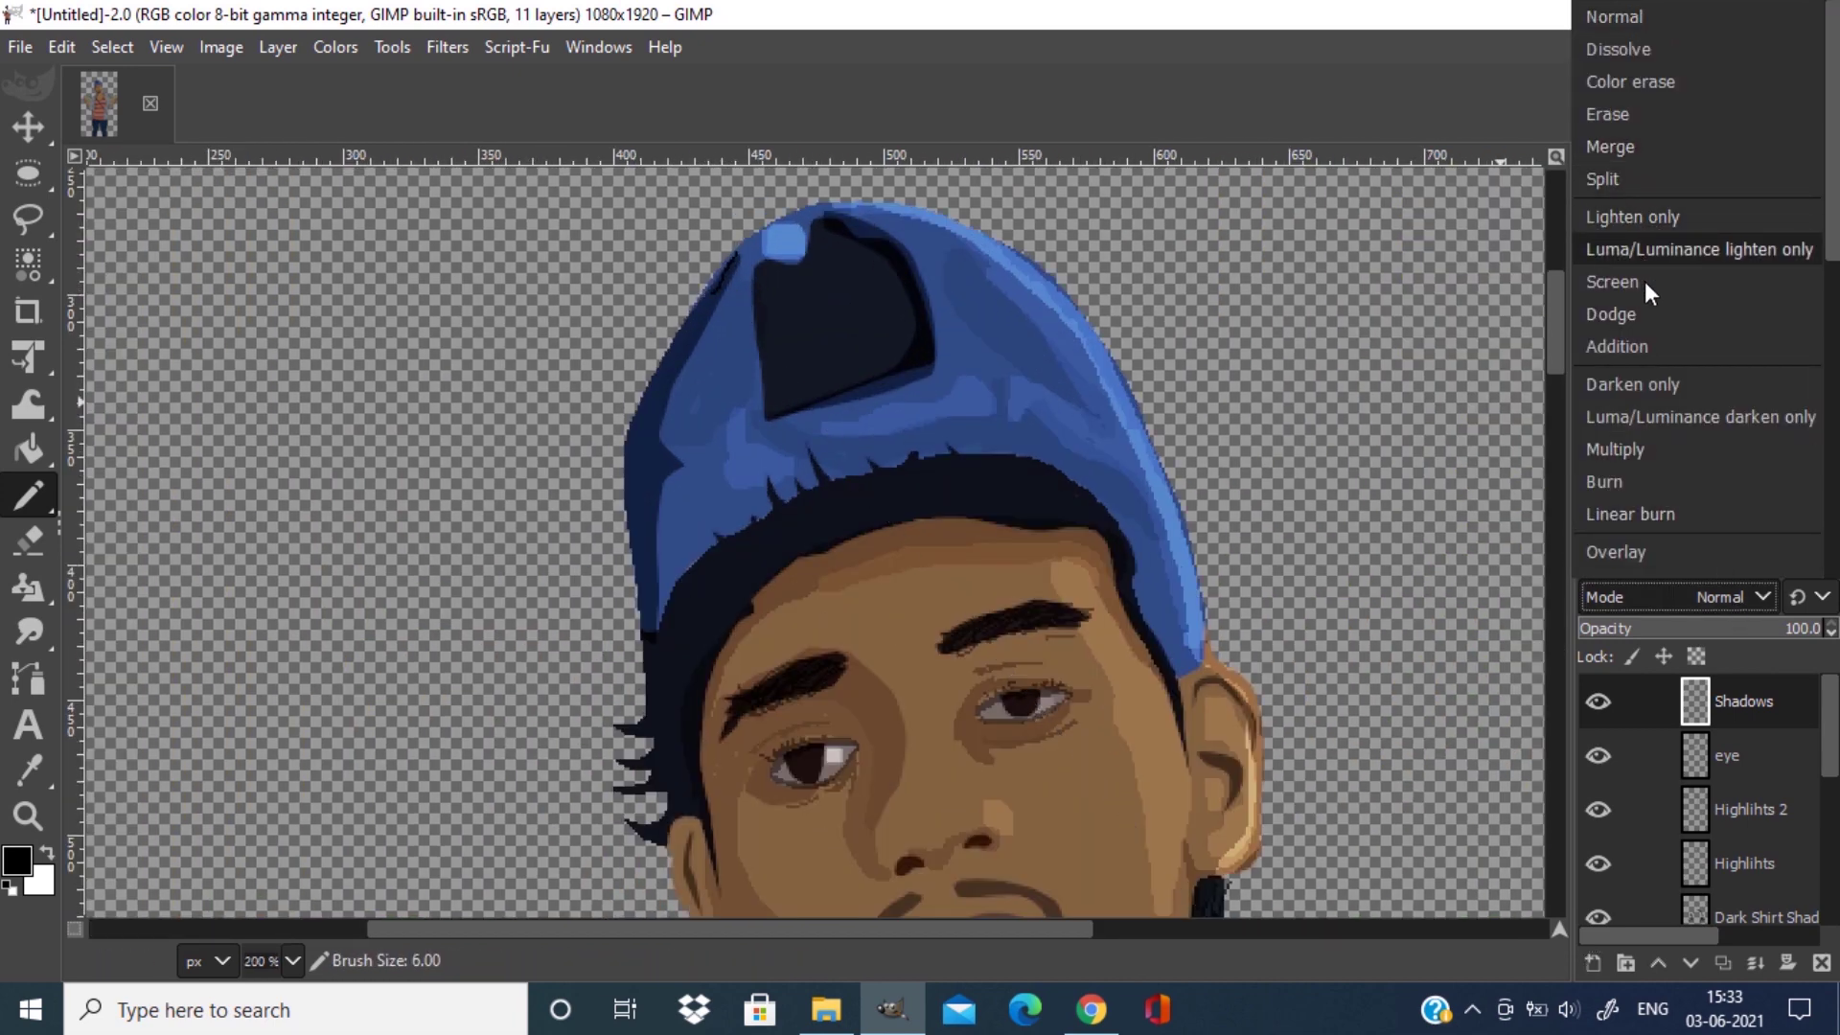
{"action": "left_click", "coordinate": [1634, 448]}
Paint a shadow along the unlit edge of the cap, hair and ear and set the Shadows layer's opacity to 50.5.
{"action": "mouse_move", "coordinate": [746, 249]}
{"action": "left_mouse_down"}
{"action": "mouse_move", "coordinate": [687, 330]}
{"action": "mouse_move", "coordinate": [627, 623]}
{"action": "mouse_move", "coordinate": [687, 753]}
{"action": "left_mouse_up"}
{"action": "left_click", "coordinate": [1704, 628]}
{"action": "scroll", "coordinate": [654, 601], "scroll_direction": "down", "scroll_amount": 3}
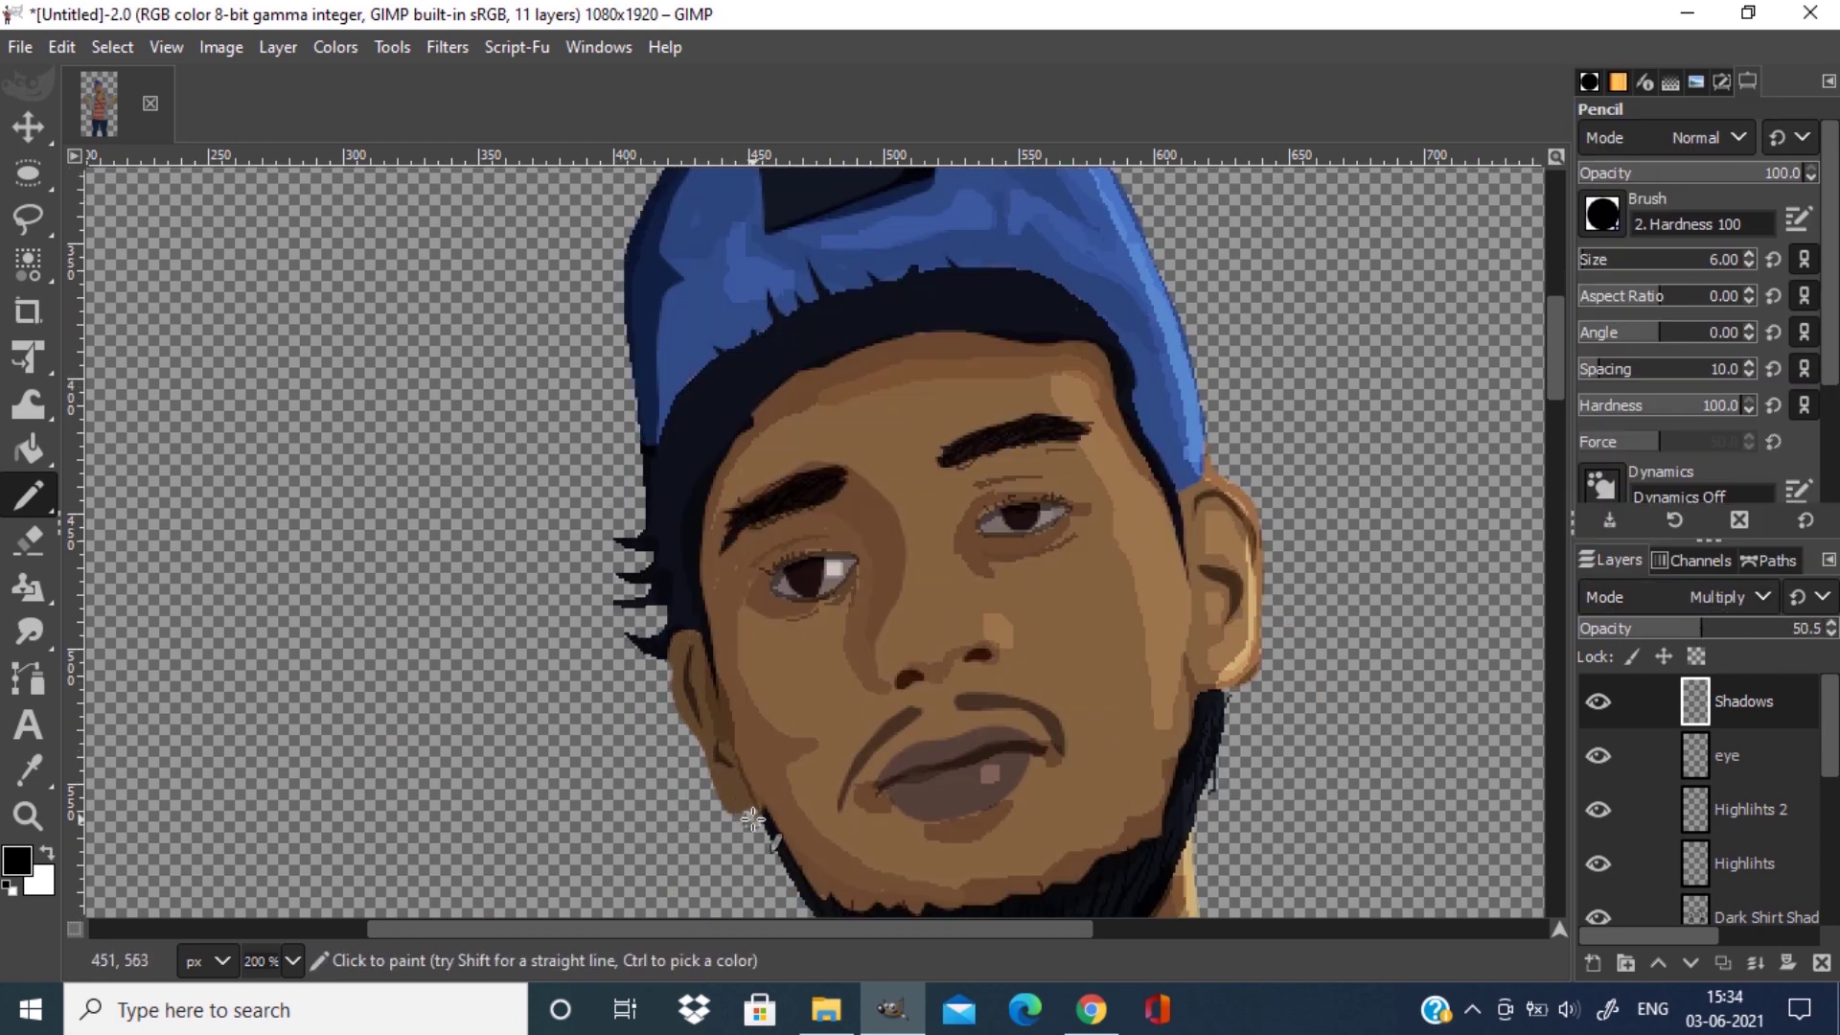
Paint edge shadows down the unlit side of the hand, forearm, sleeve and clothing, checking them by toggling the Shadows layer.
{"action": "scroll", "coordinate": [641, 471], "scroll_direction": "down", "scroll_amount": 3}
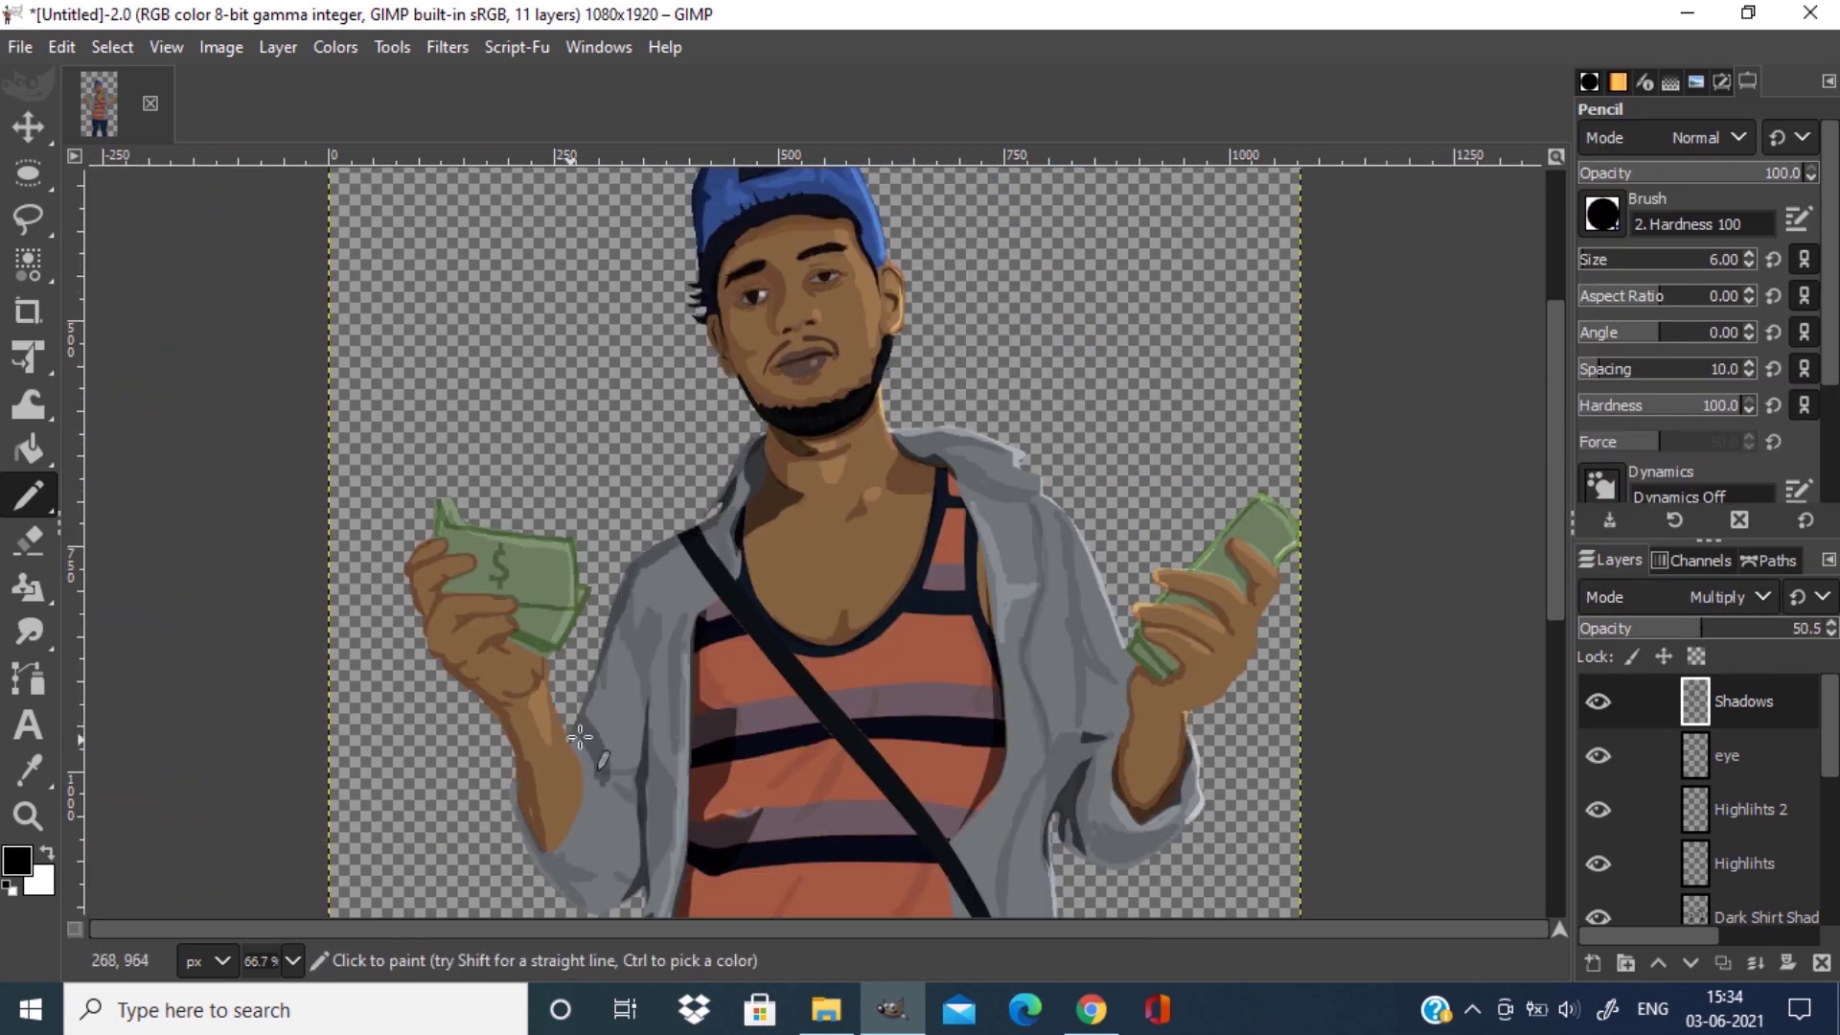
{"action": "scroll", "coordinate": [479, 671], "scroll_direction": "down", "scroll_amount": 5}
{"action": "scroll", "coordinate": [575, 508], "scroll_direction": "down", "scroll_amount": 1}
{"action": "scroll", "coordinate": [730, 615], "scroll_direction": "up", "scroll_amount": 3}
{"action": "scroll", "coordinate": [699, 718], "scroll_direction": "down", "scroll_amount": 3}
{"action": "scroll", "coordinate": [699, 719], "scroll_direction": "down", "scroll_amount": 5}
{"action": "scroll", "coordinate": [913, 725], "scroll_direction": "up", "scroll_amount": 3}
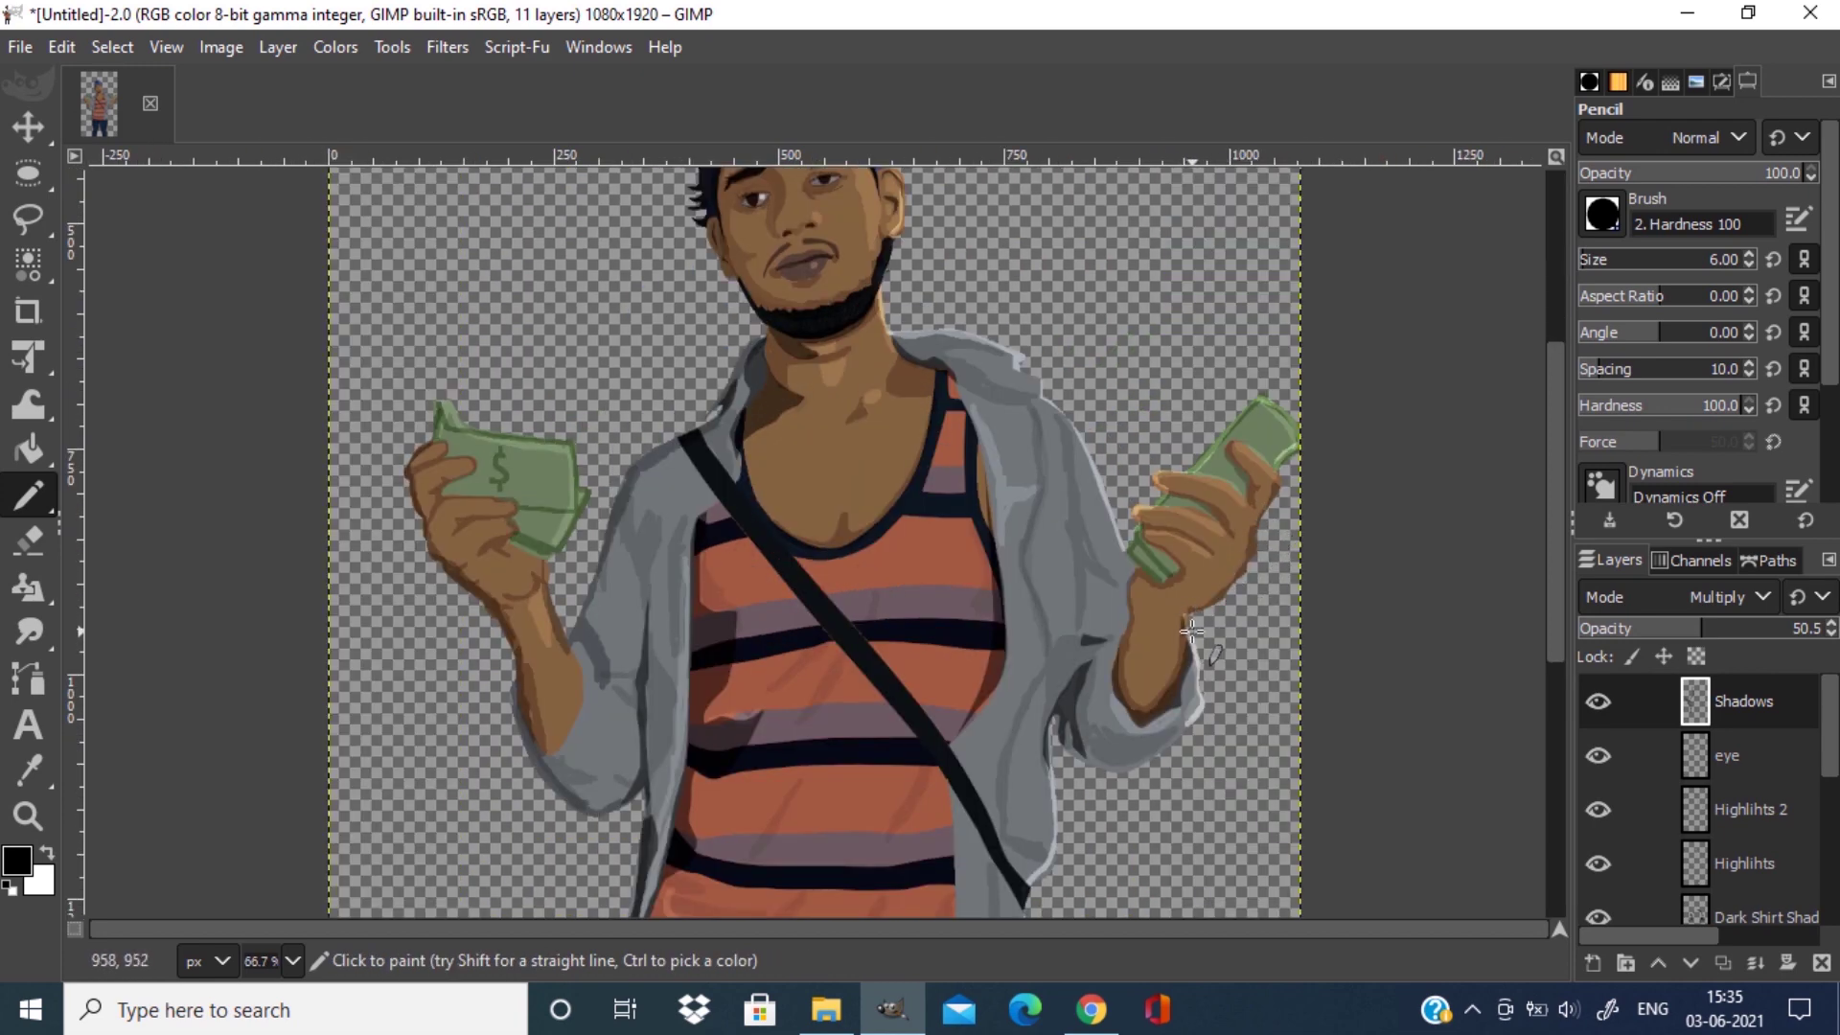
{"action": "scroll", "coordinate": [1190, 634], "scroll_direction": "down", "scroll_amount": 3}
{"action": "left_click", "coordinate": [1594, 697]}
Create a new layer from everything visible above the Shadows layer.
{"action": "left_click", "coordinate": [280, 50]}
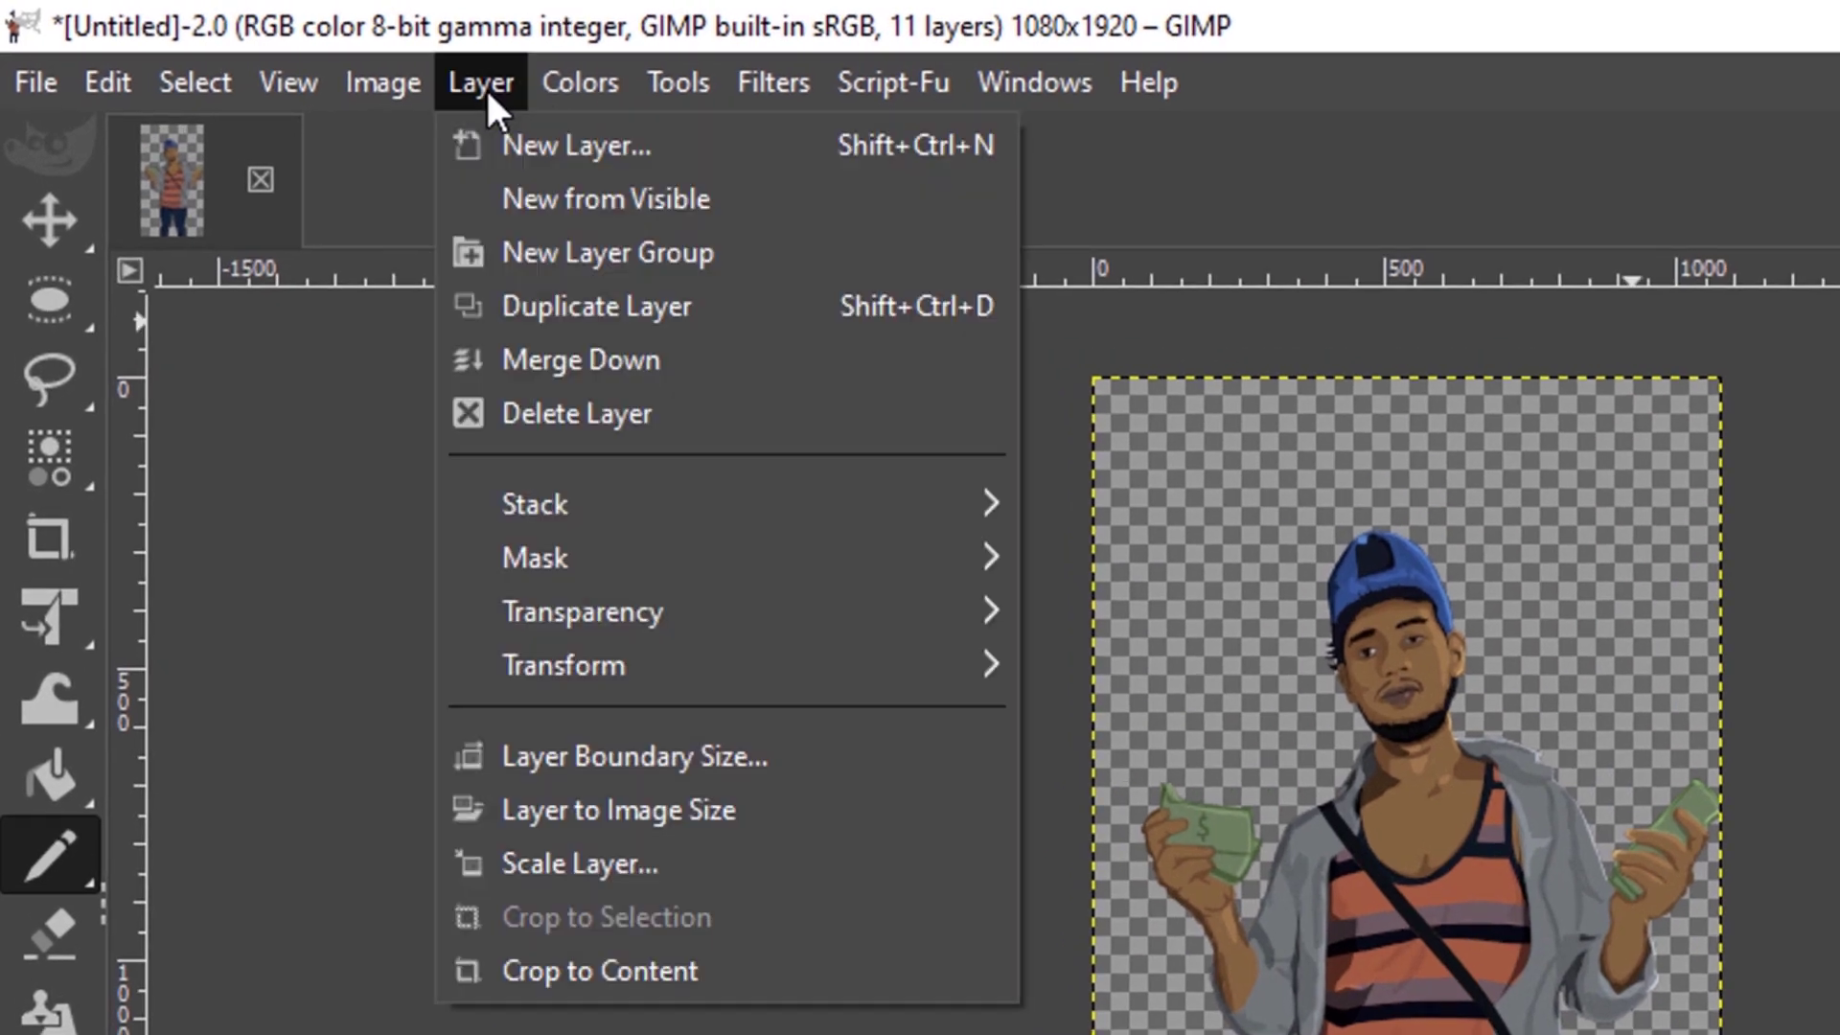
{"action": "mouse_move", "coordinate": [480, 83]}
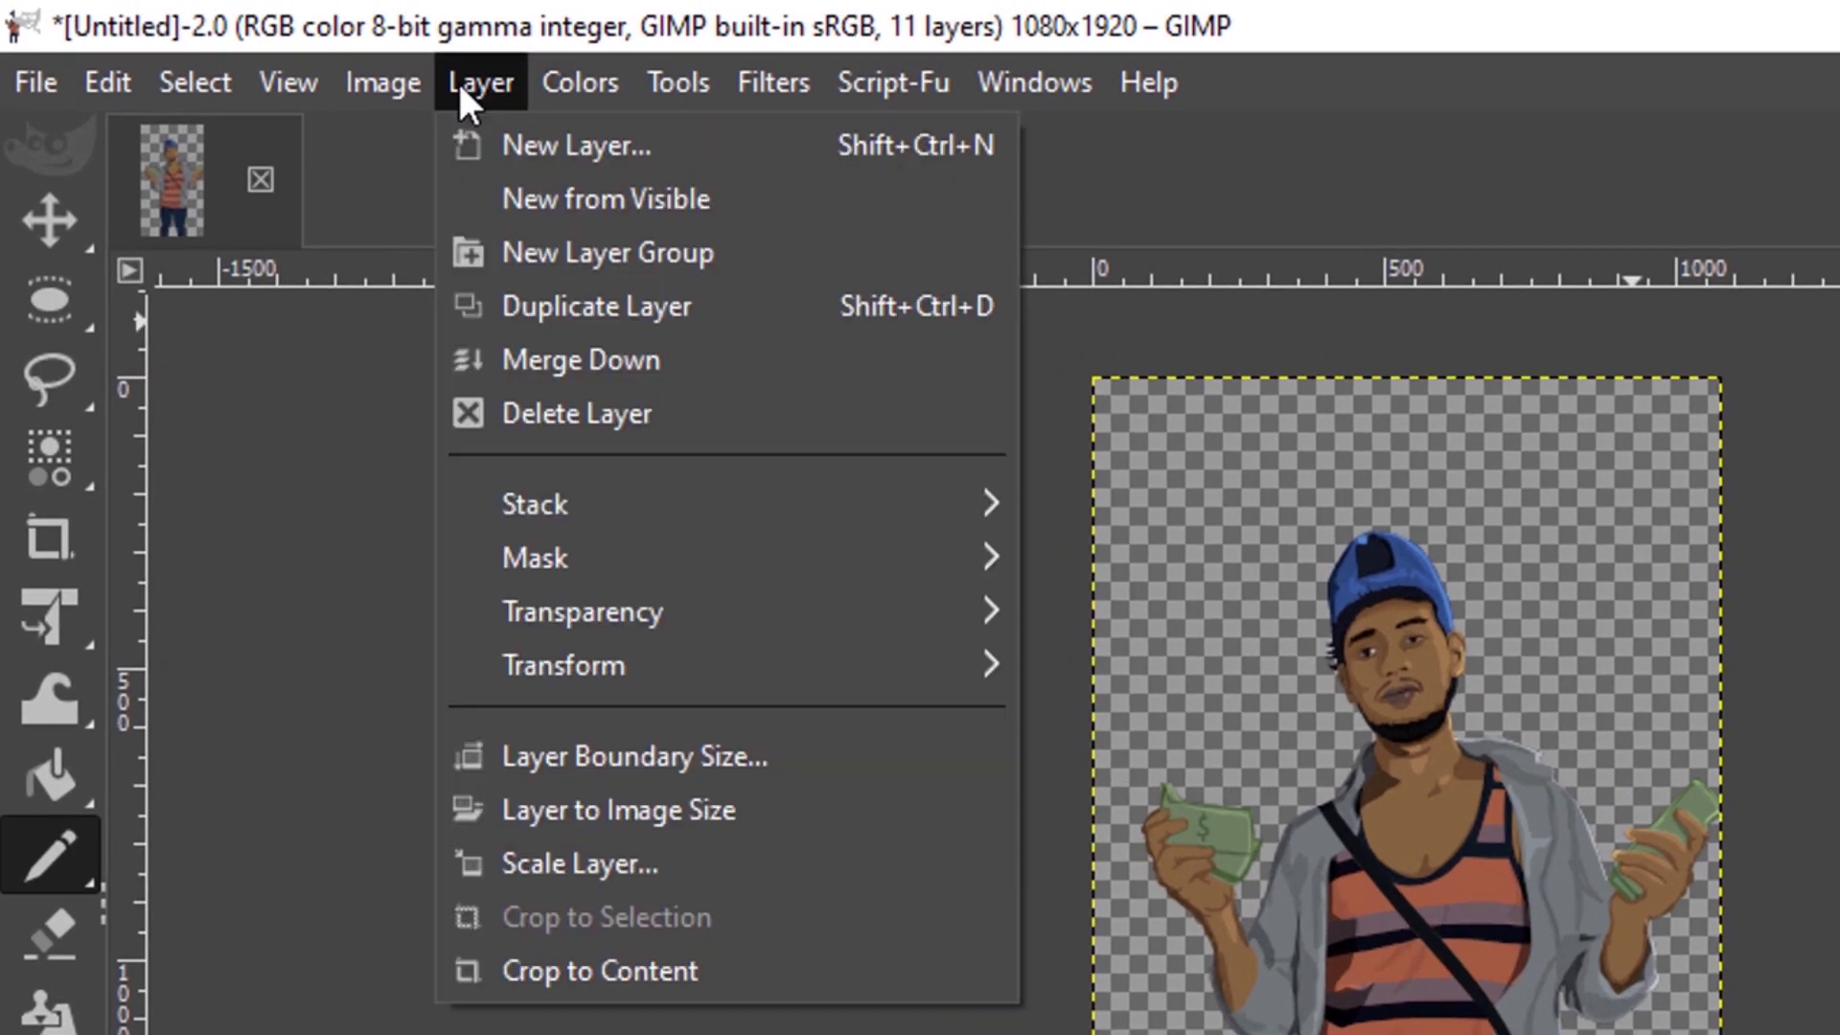
{"action": "left_click", "coordinate": [546, 201]}
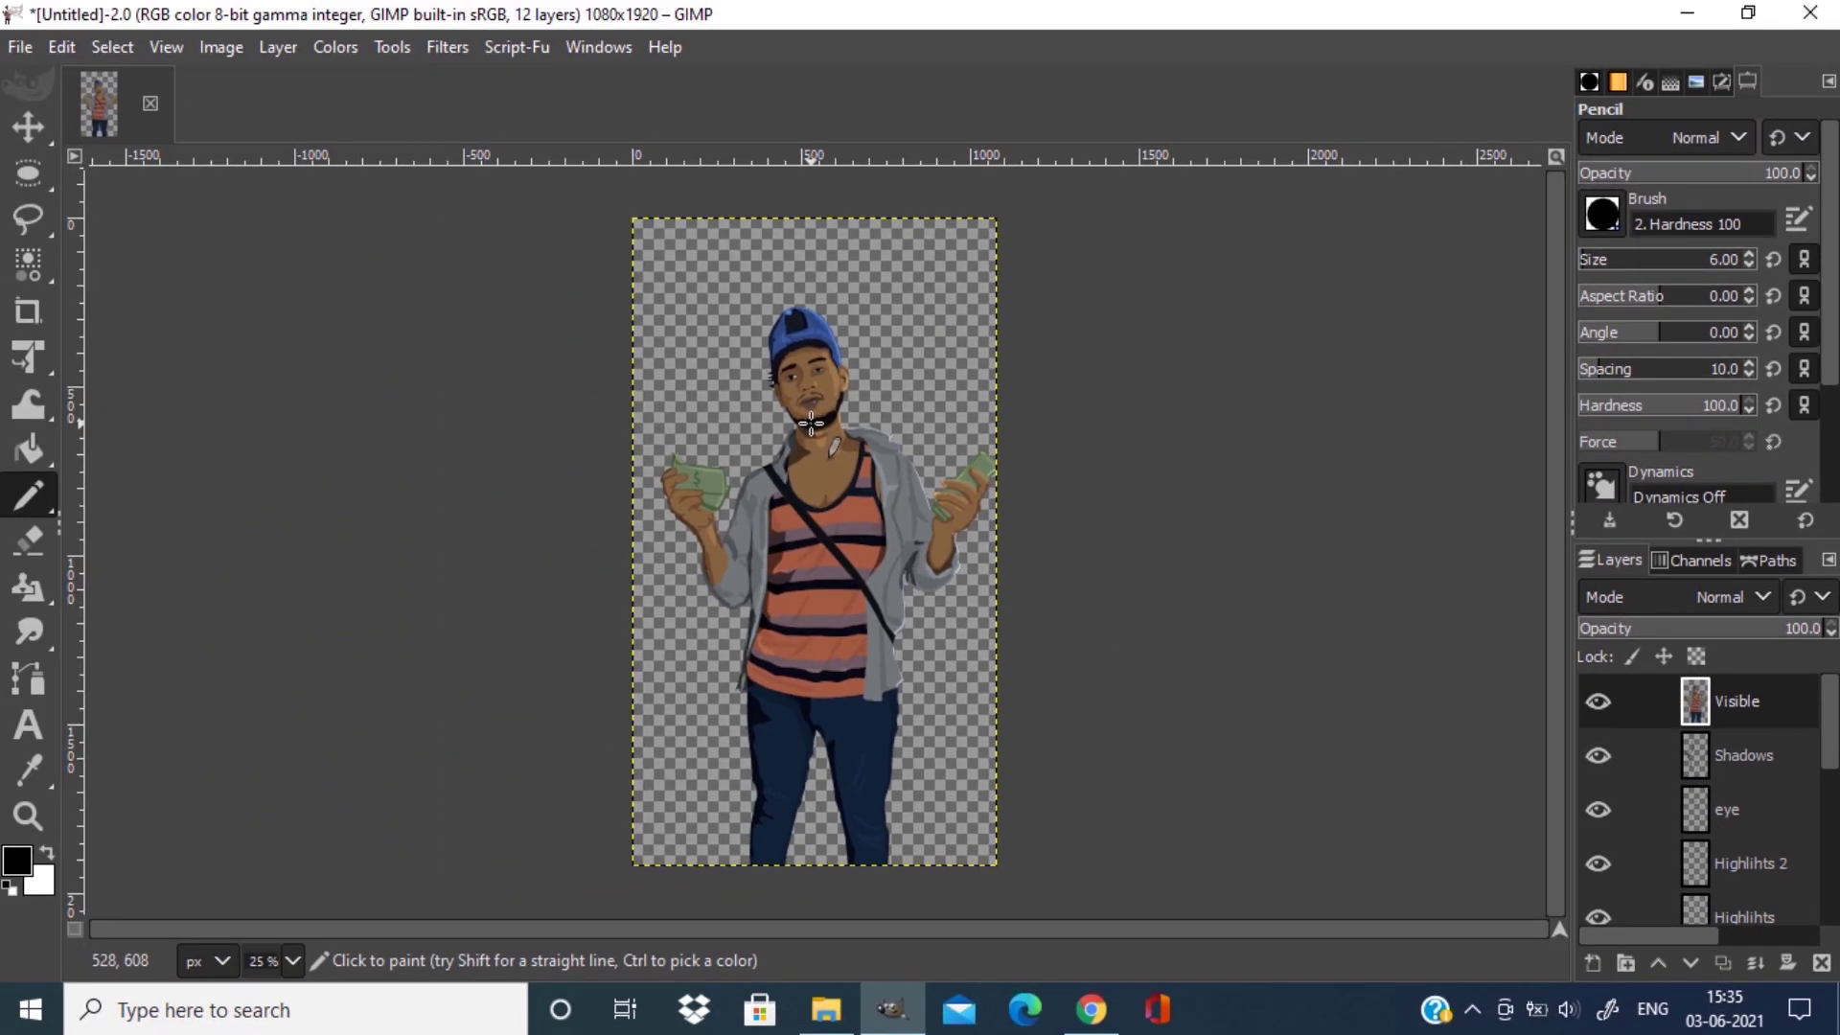
Open the pink city-skyline photo as a separate image and switch back to the portrait image.
{"action": "key", "text": "ctrl+shift+f"}
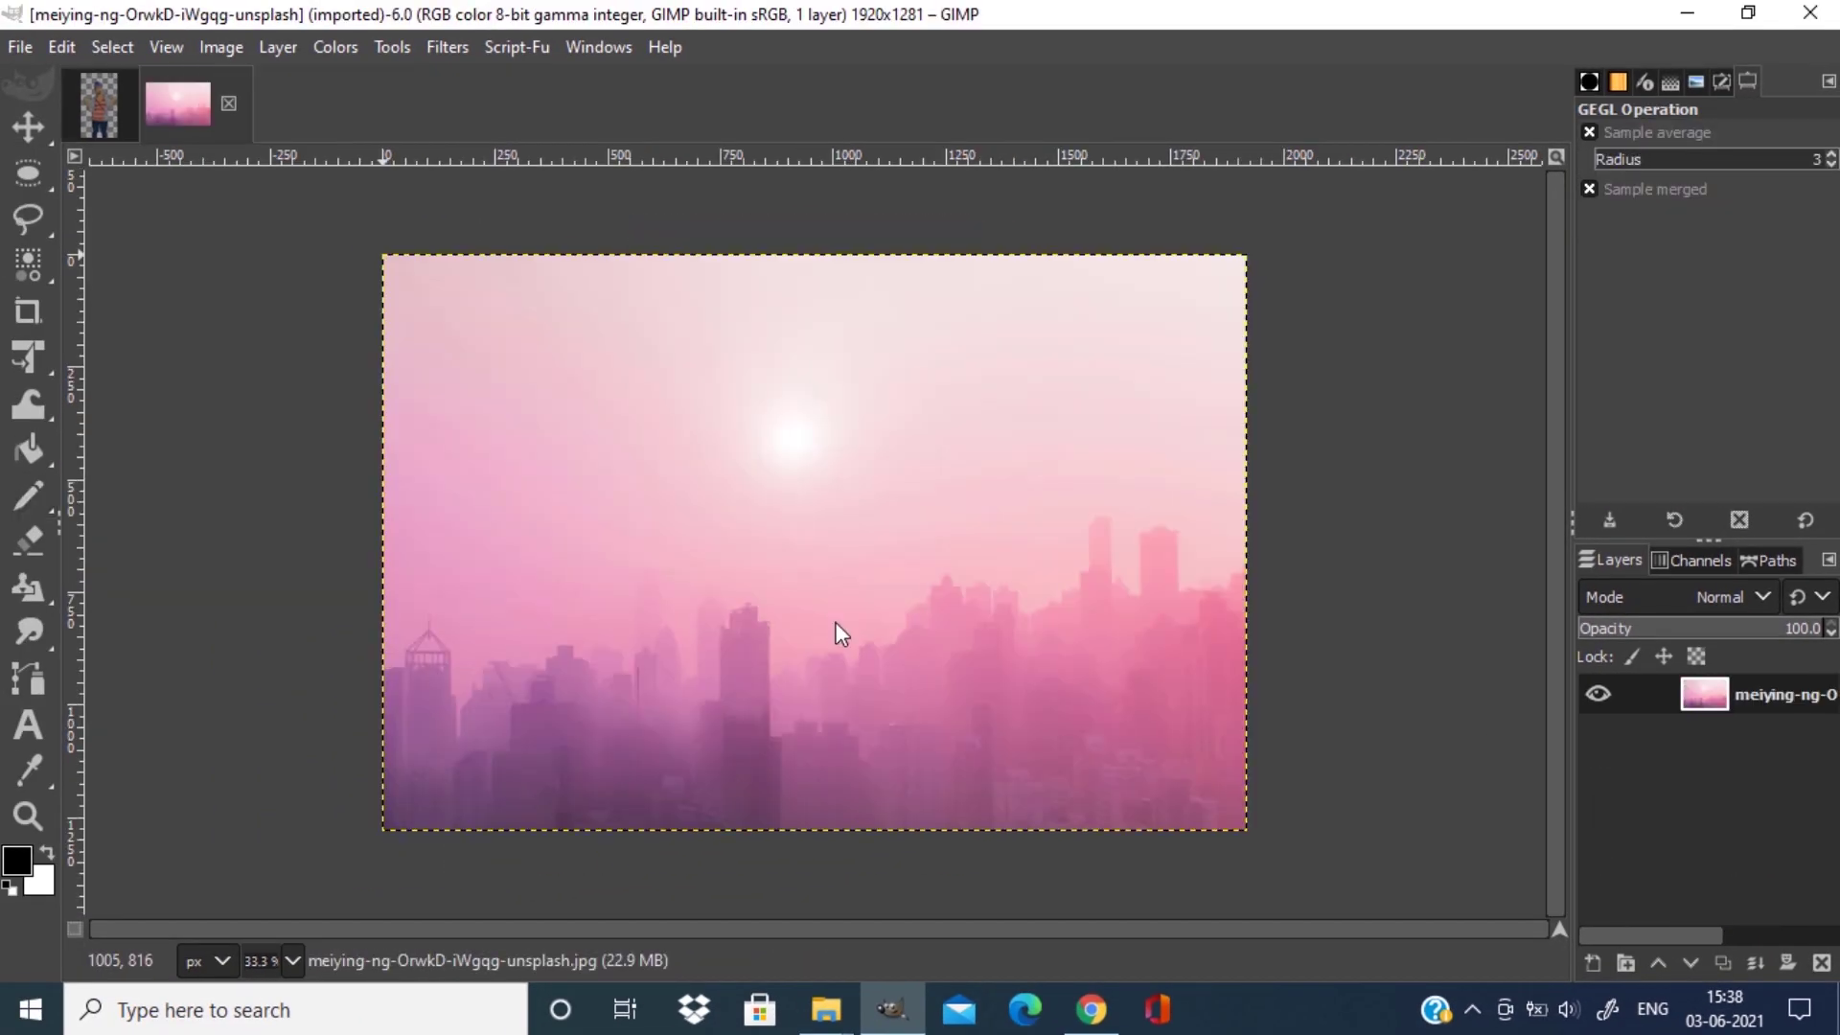
{"action": "mouse_move", "coordinate": [69, 151]}
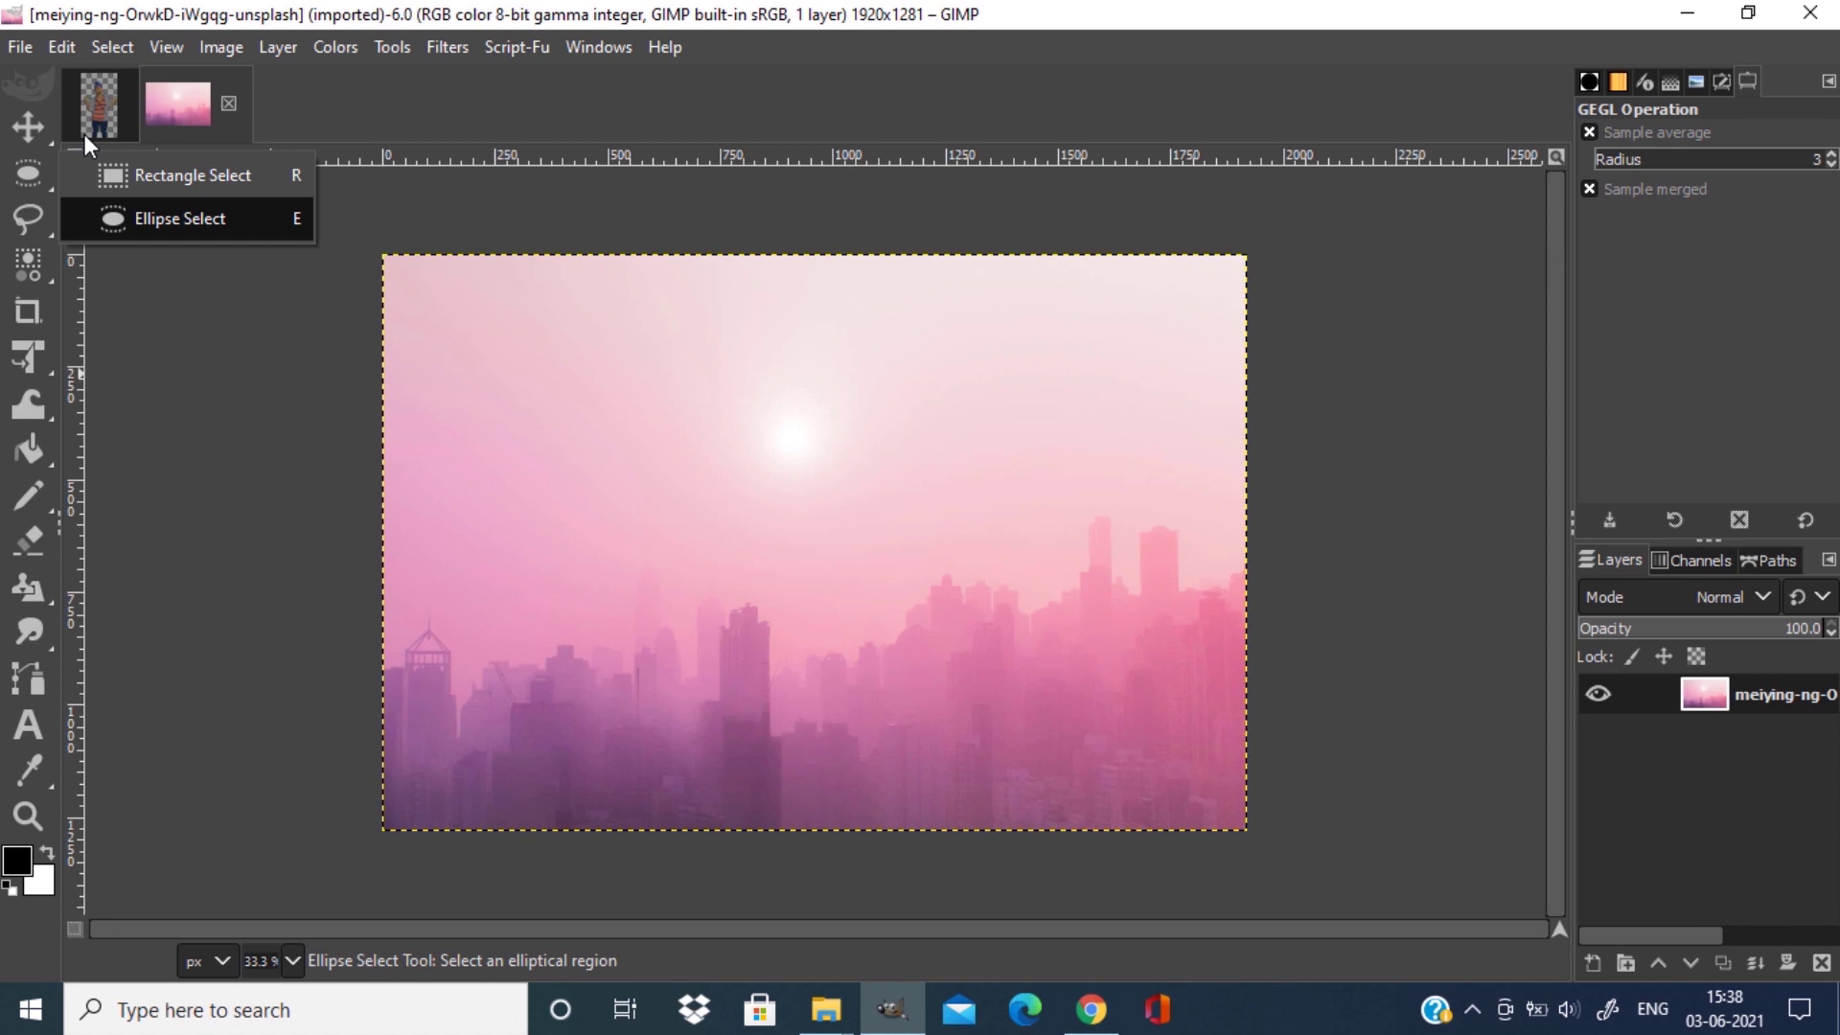
{"action": "left_click", "coordinate": [89, 123]}
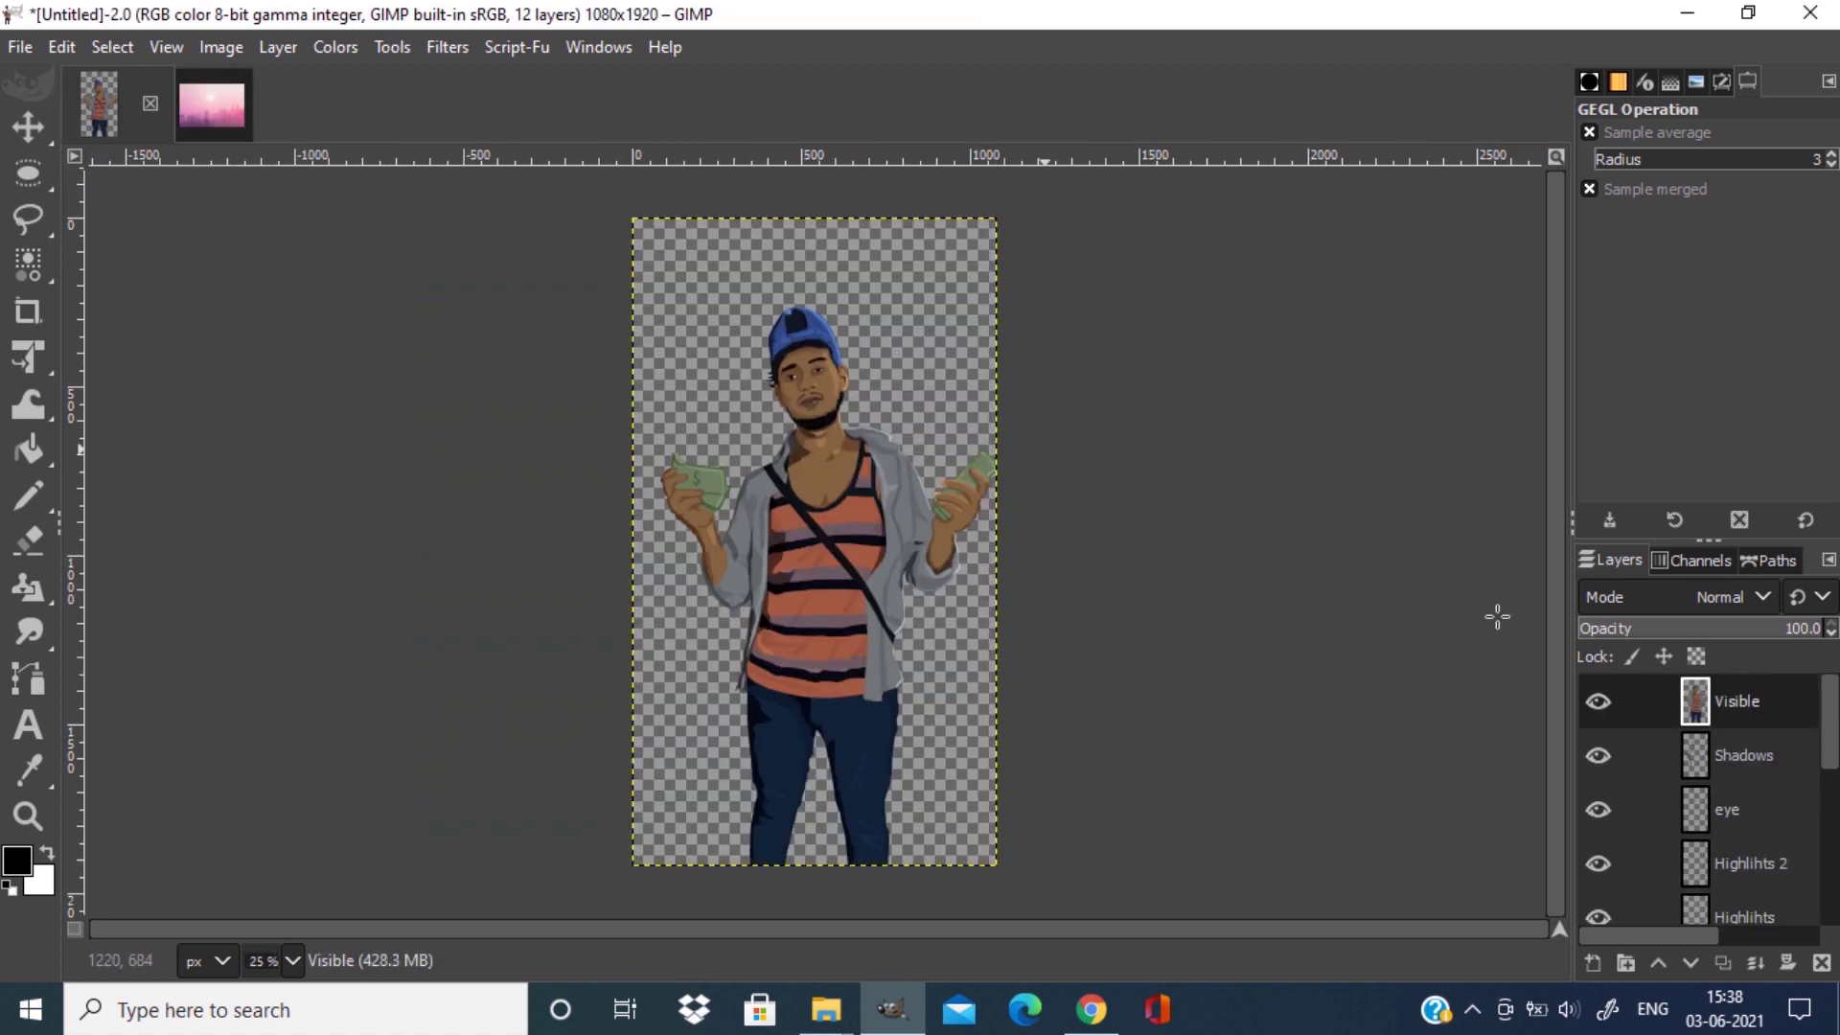
Copy the merged portrait layer and paste it into the pink skyline image as a new layer.
{"action": "left_click", "coordinate": [1731, 709]}
{"action": "key", "text": "ctrl+c"}
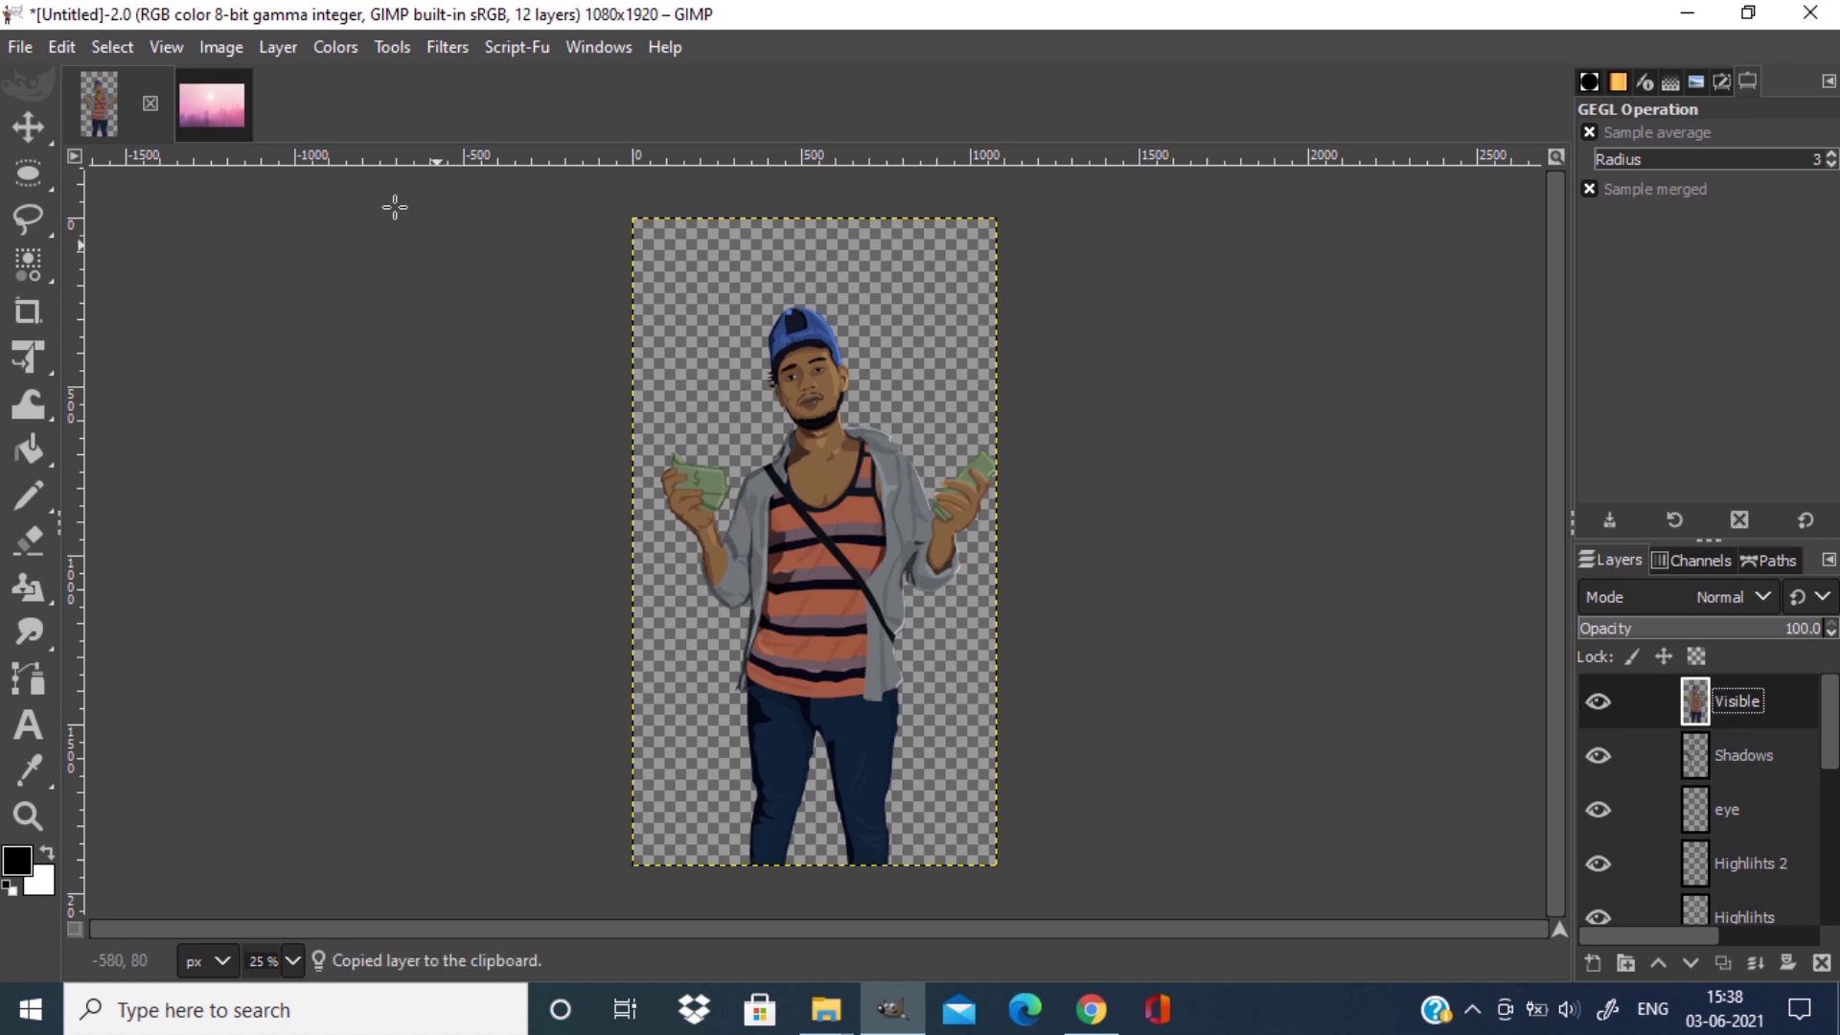
{"action": "left_click", "coordinate": [213, 120]}
{"action": "key", "text": "ctrl+v"}
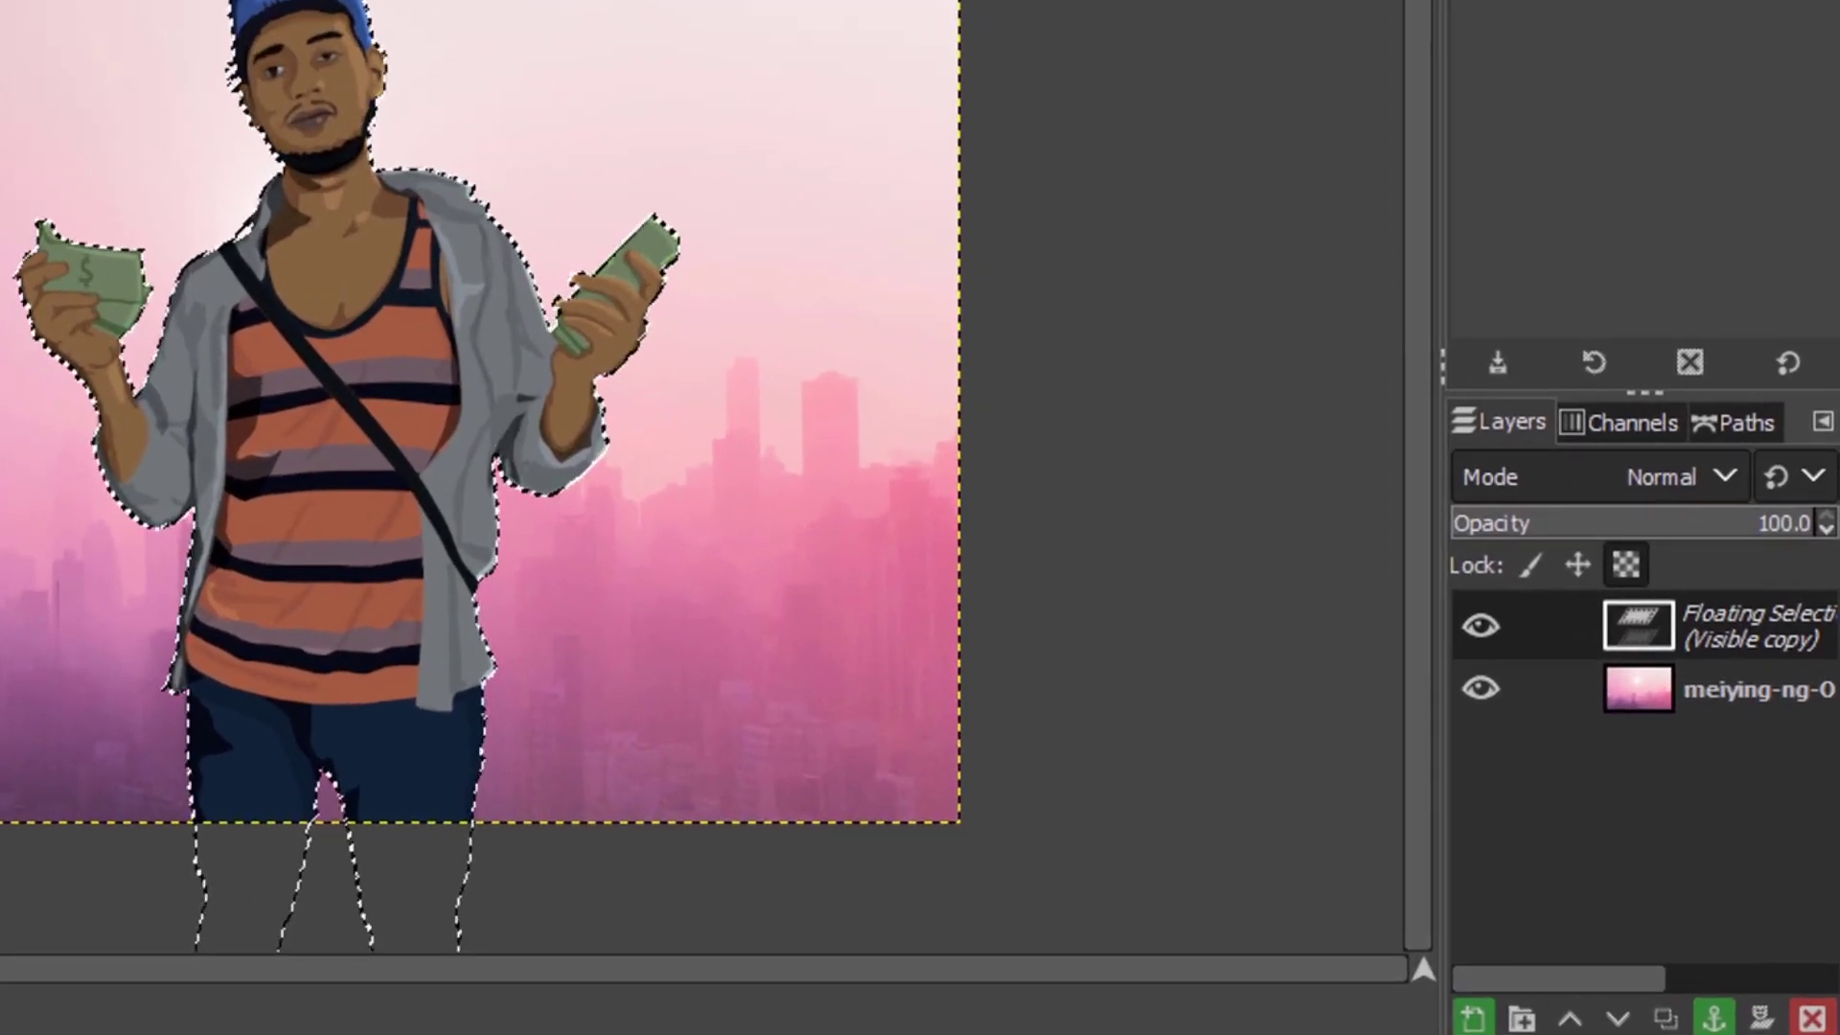
{"action": "left_click", "coordinate": [1473, 1018]}
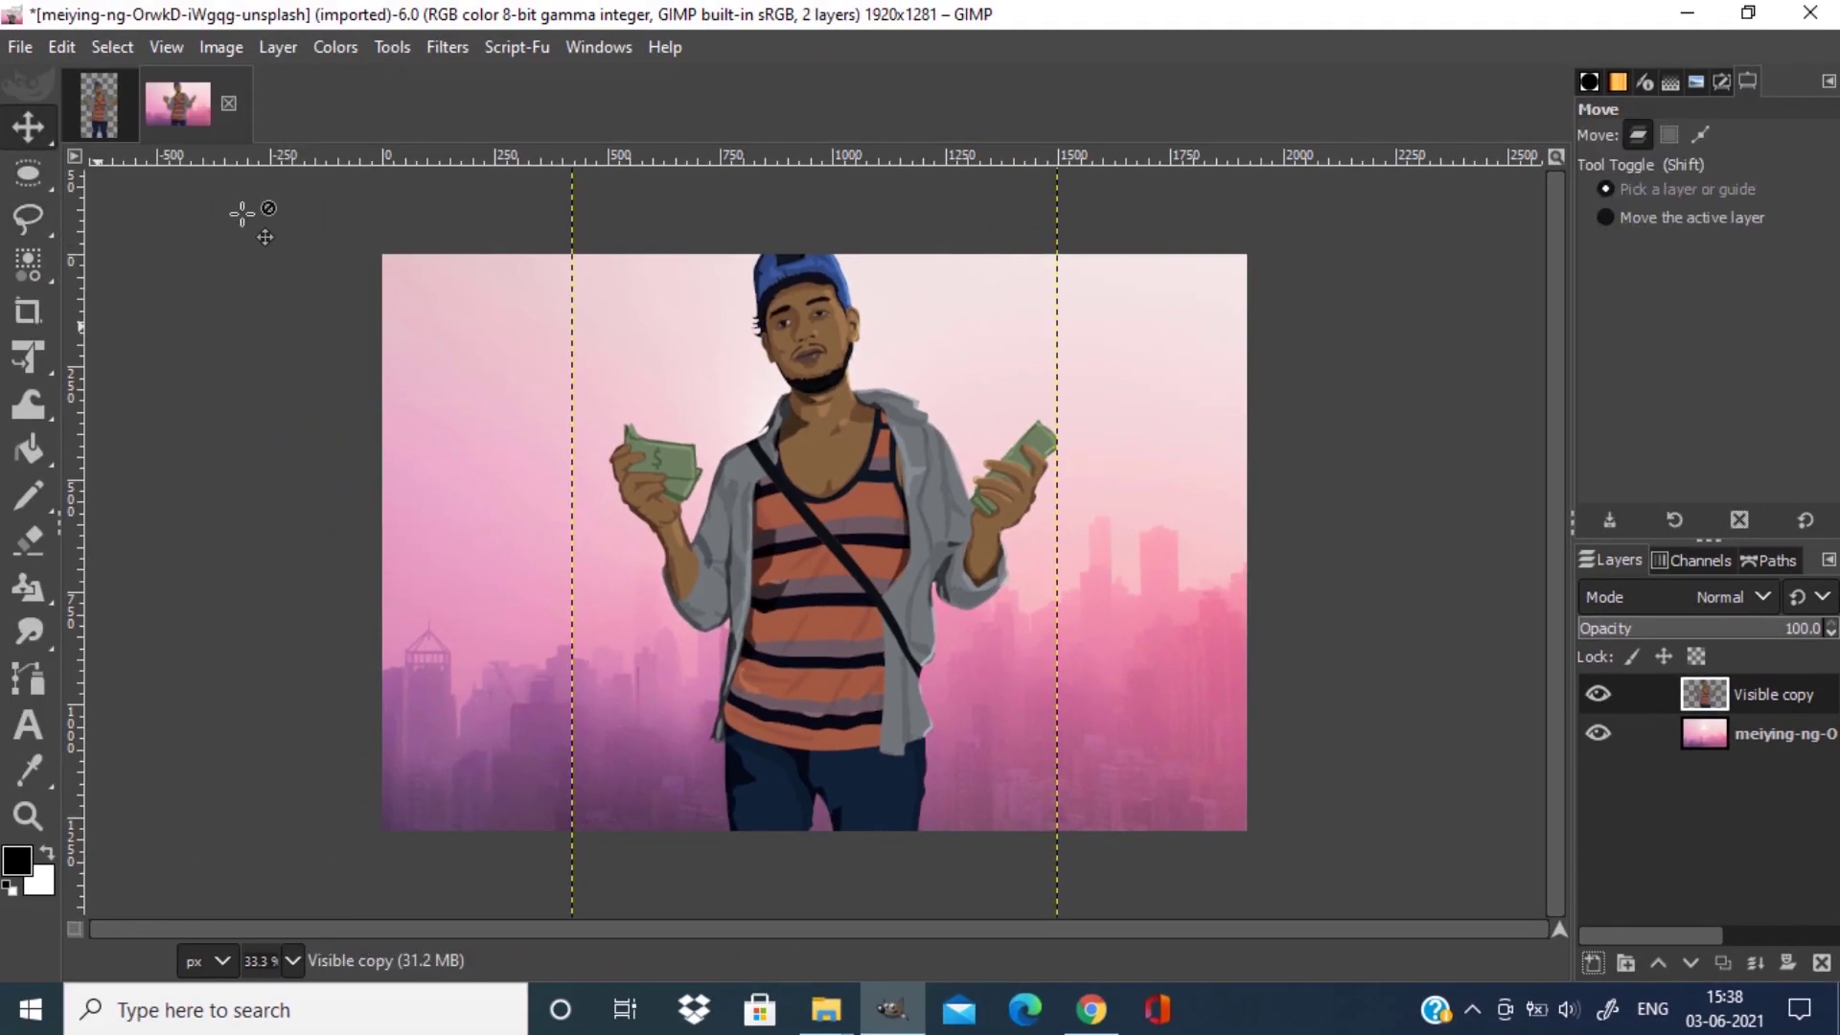
Scale the pasted portrait proportionally to about 81% with Unified Transform and place it right of the sun with the legs running off the lower edge.
{"action": "left_click_drag", "start_coordinate": [920, 594], "coordinate": [1059, 628]}
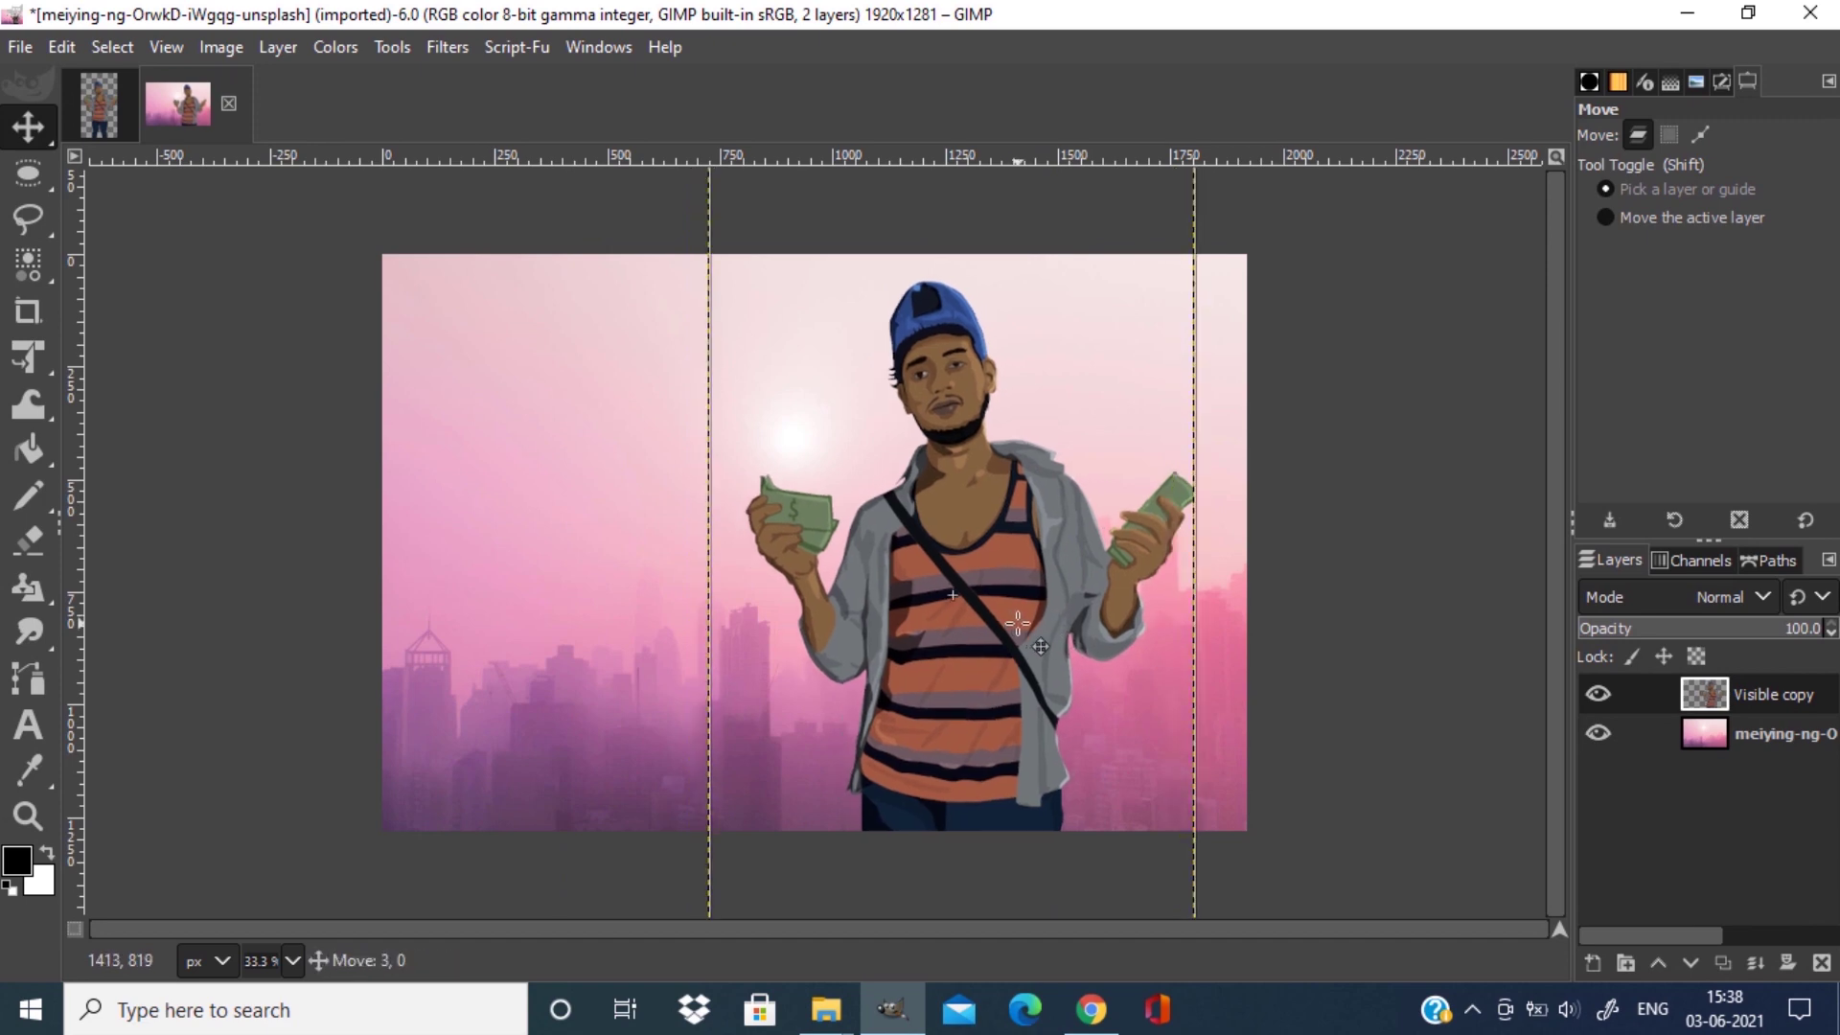
{"action": "mouse_move", "coordinate": [36, 361]}
{"action": "left_click", "coordinate": [196, 361]}
{"action": "left_click", "coordinate": [1156, 776]}
{"action": "left_click_drag", "start_coordinate": [1156, 776], "coordinate": [1048, 608]}
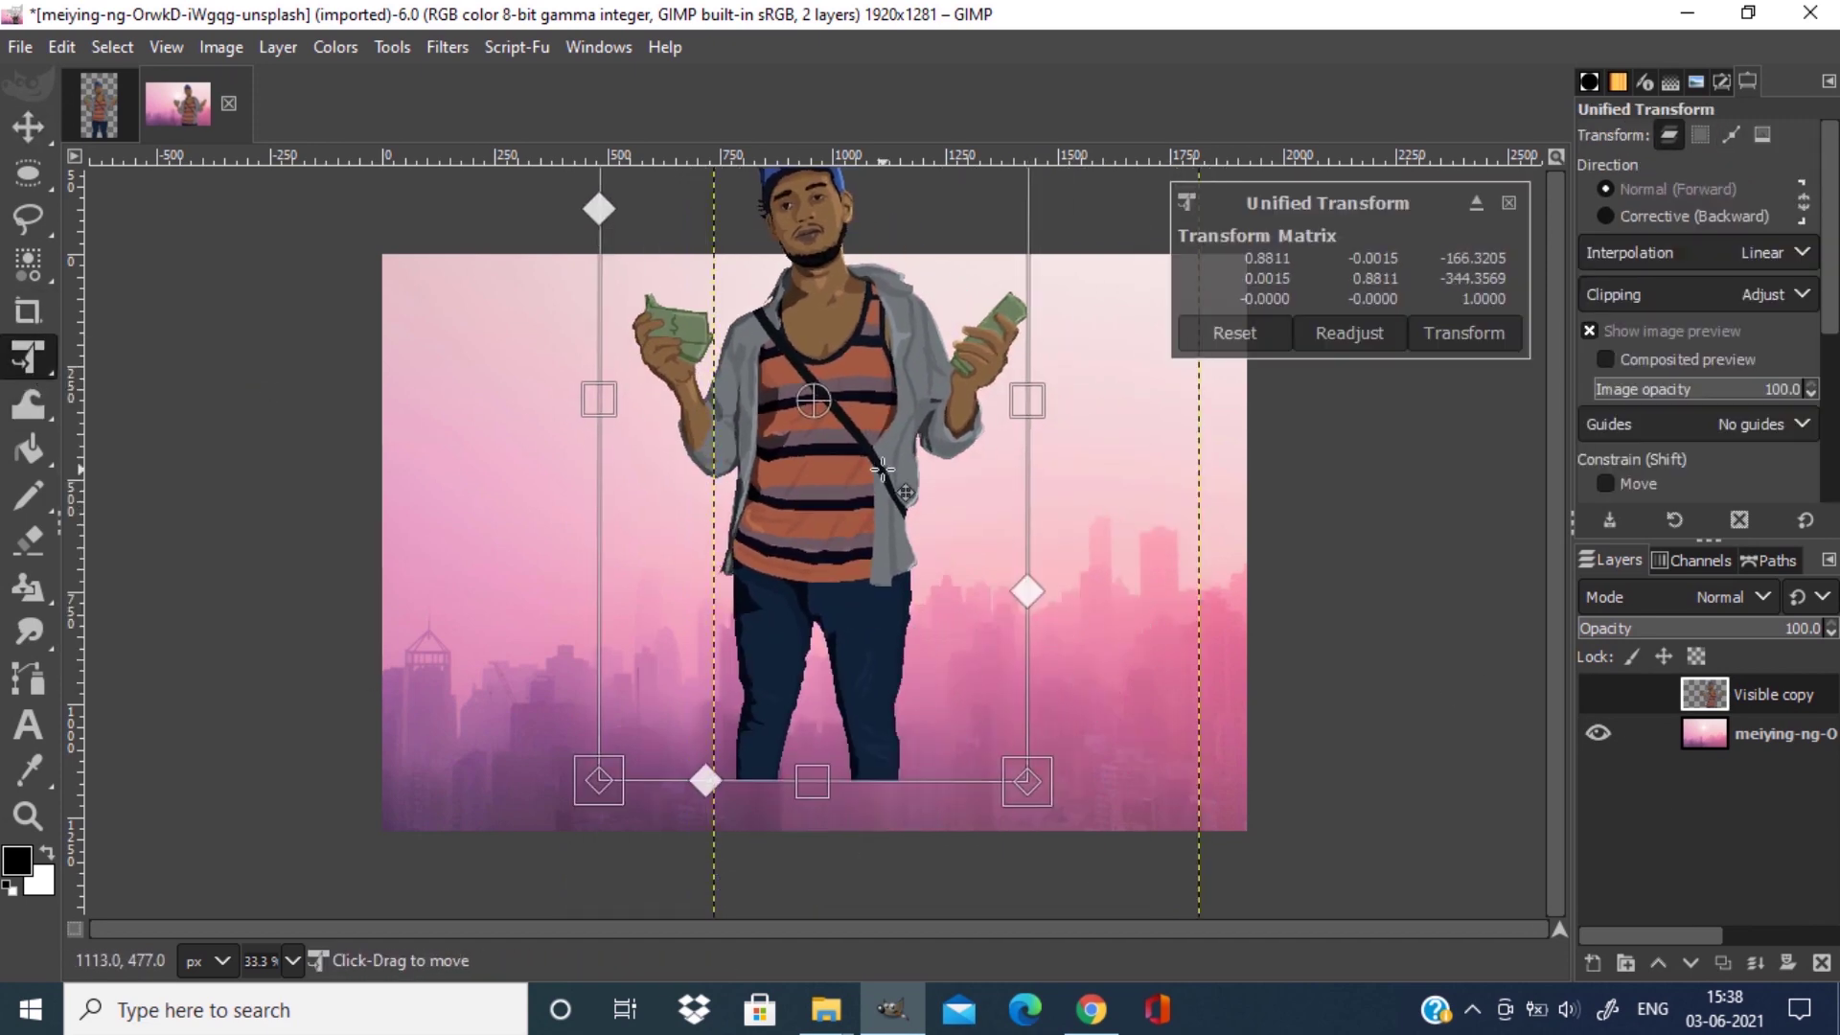
{"action": "left_click_drag", "start_coordinate": [595, 197], "coordinate": [718, 308]}
{"action": "left_click_drag", "start_coordinate": [977, 649], "coordinate": [1075, 626]}
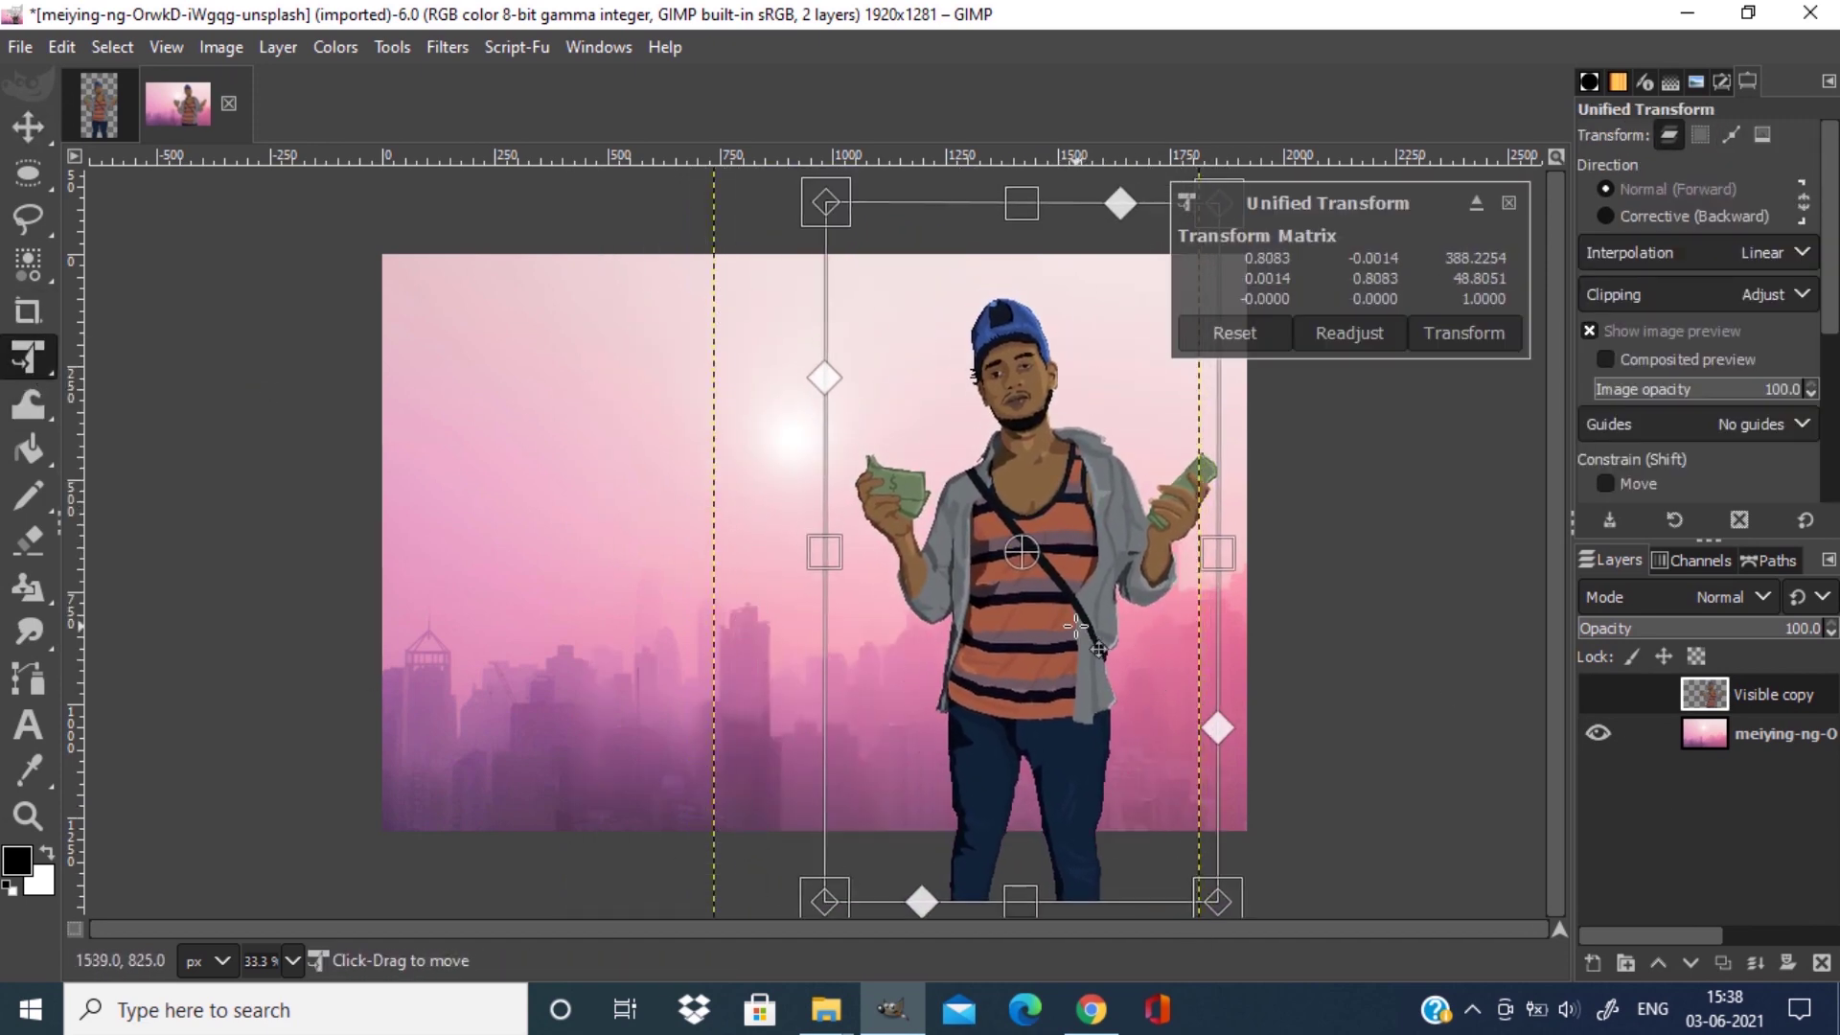
{"action": "left_click", "coordinate": [1463, 332]}
{"action": "key", "text": "m"}
{"action": "left_click_drag", "start_coordinate": [950, 459], "coordinate": [936, 495]}
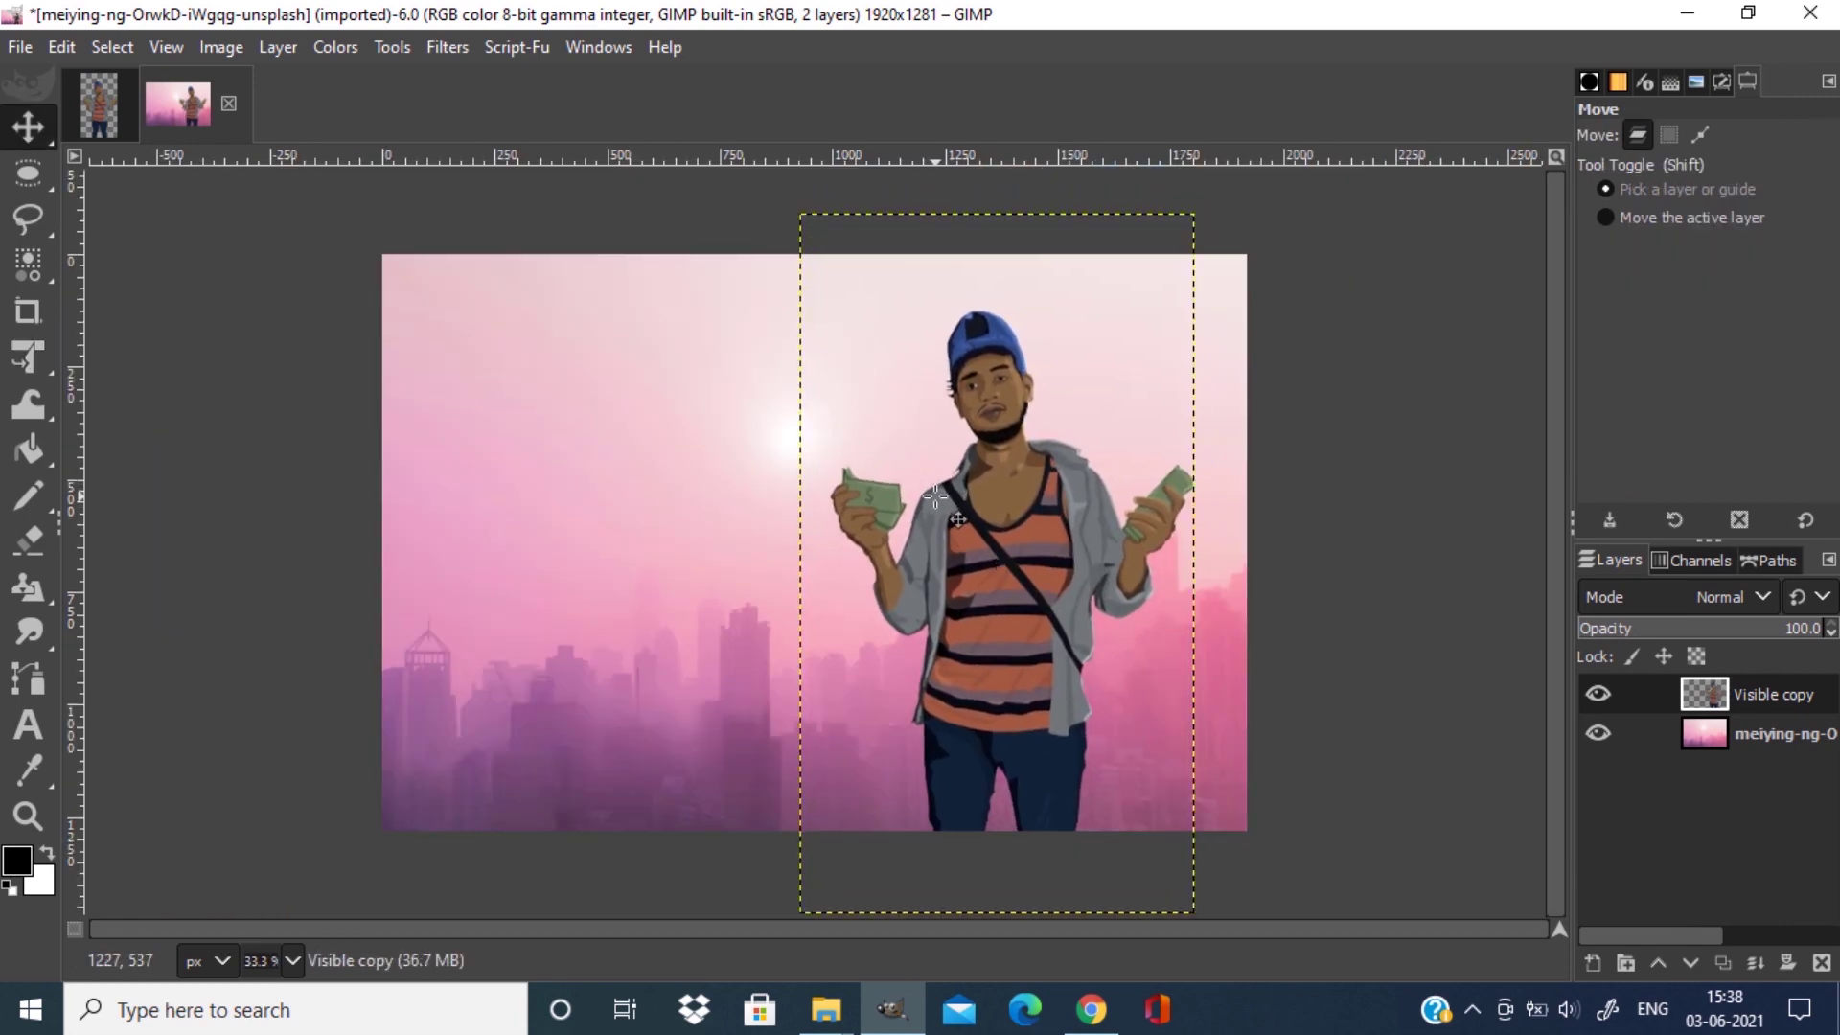
Create a new layer from everything visible and open the Color Presets filter in G'MIC-Qt for it.
{"action": "left_click", "coordinate": [276, 48]}
{"action": "left_click", "coordinate": [354, 115]}
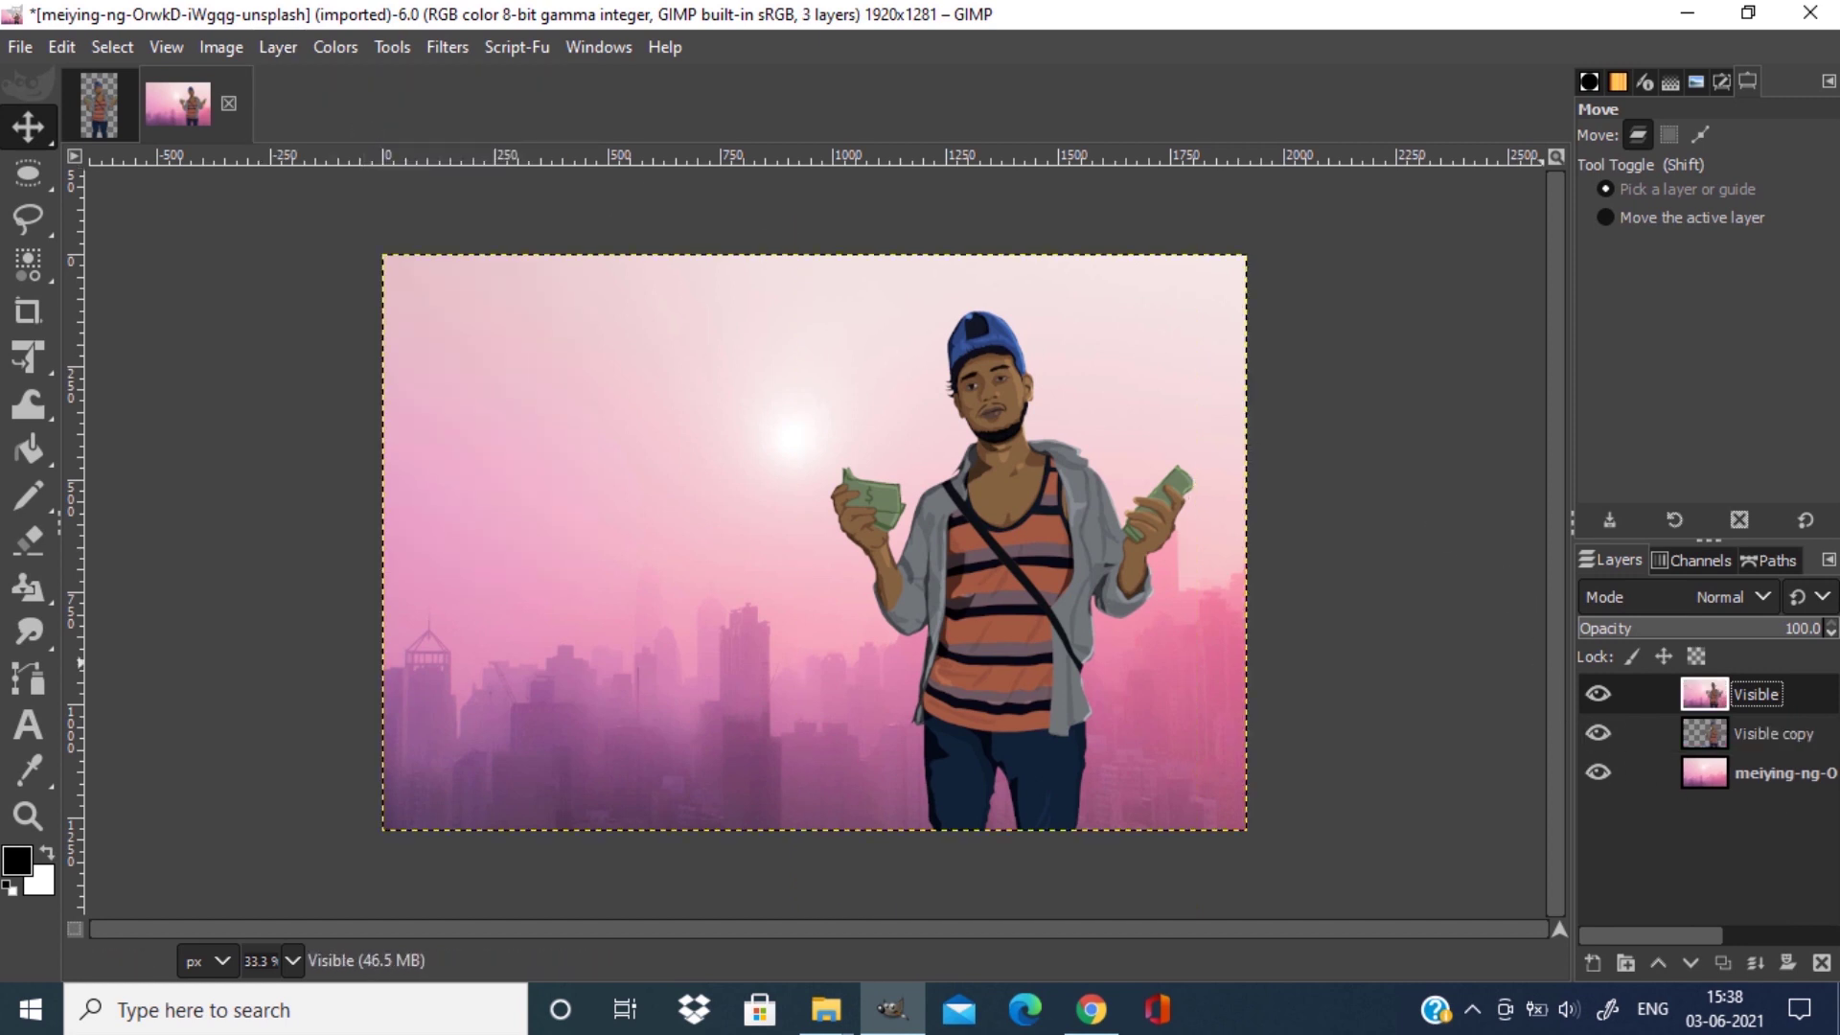
{"action": "left_click", "coordinate": [471, 57]}
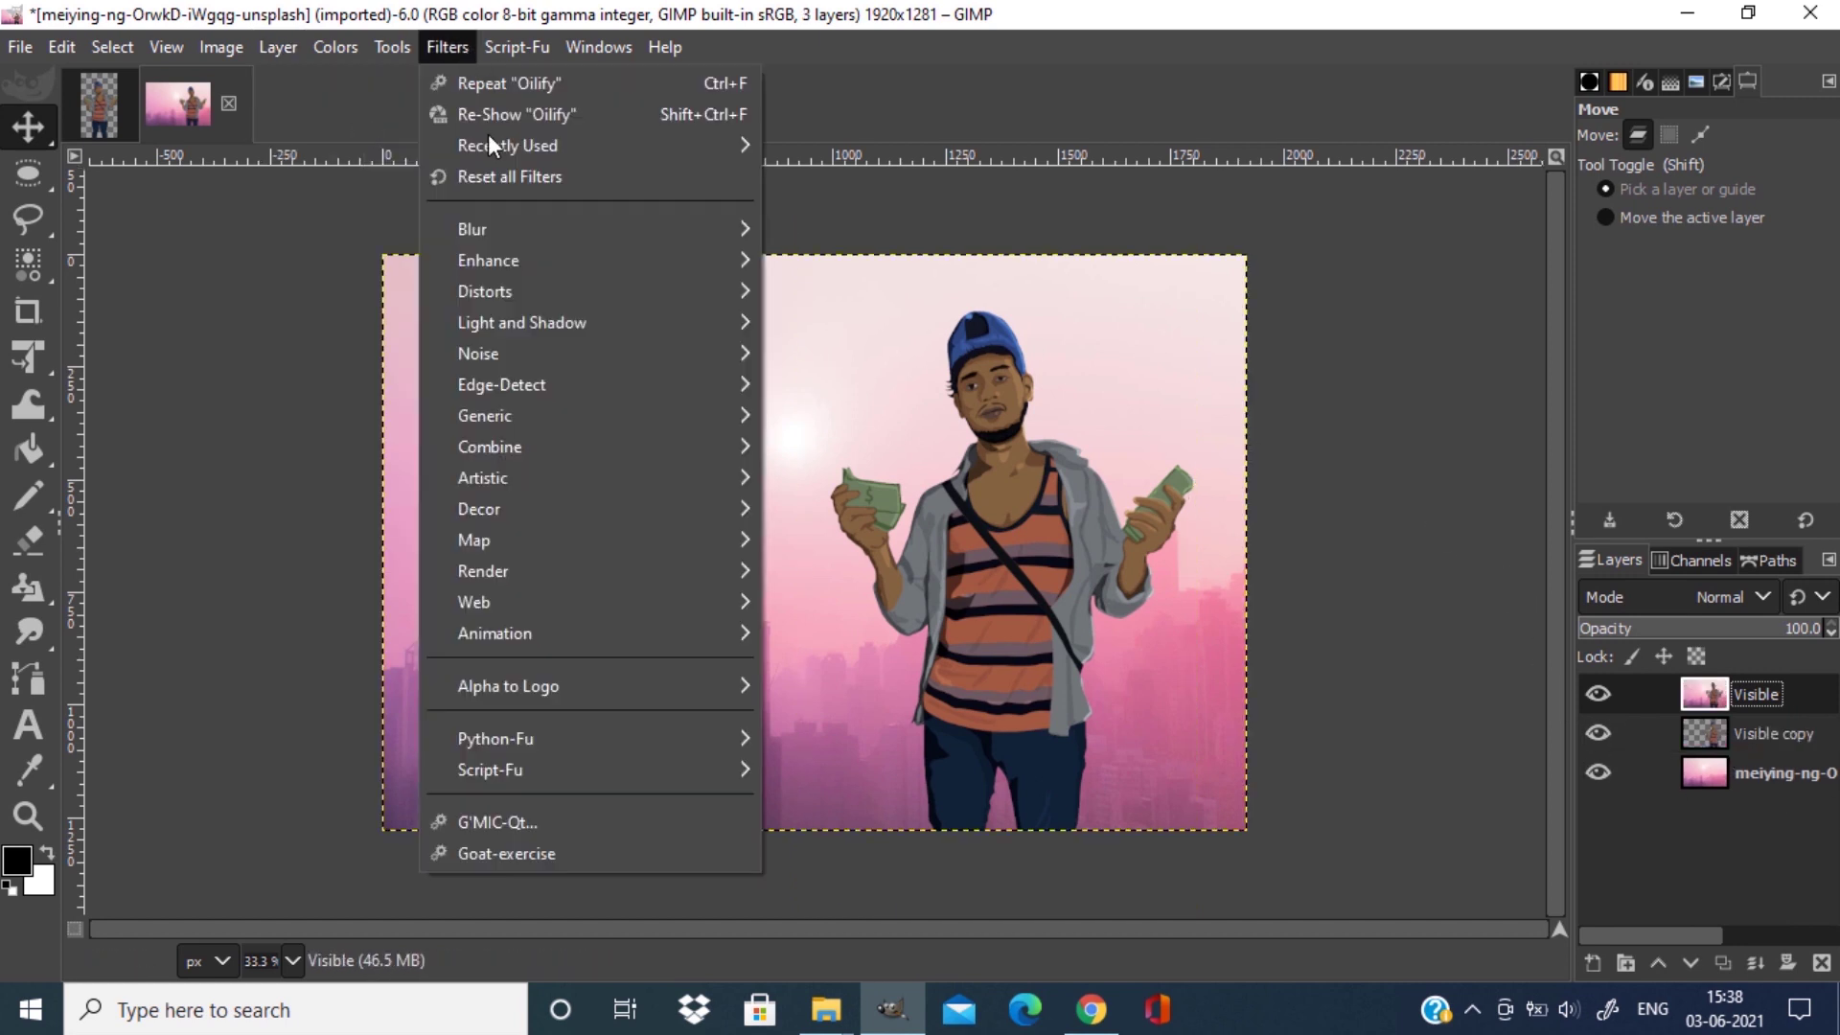
{"action": "left_click", "coordinate": [540, 803]}
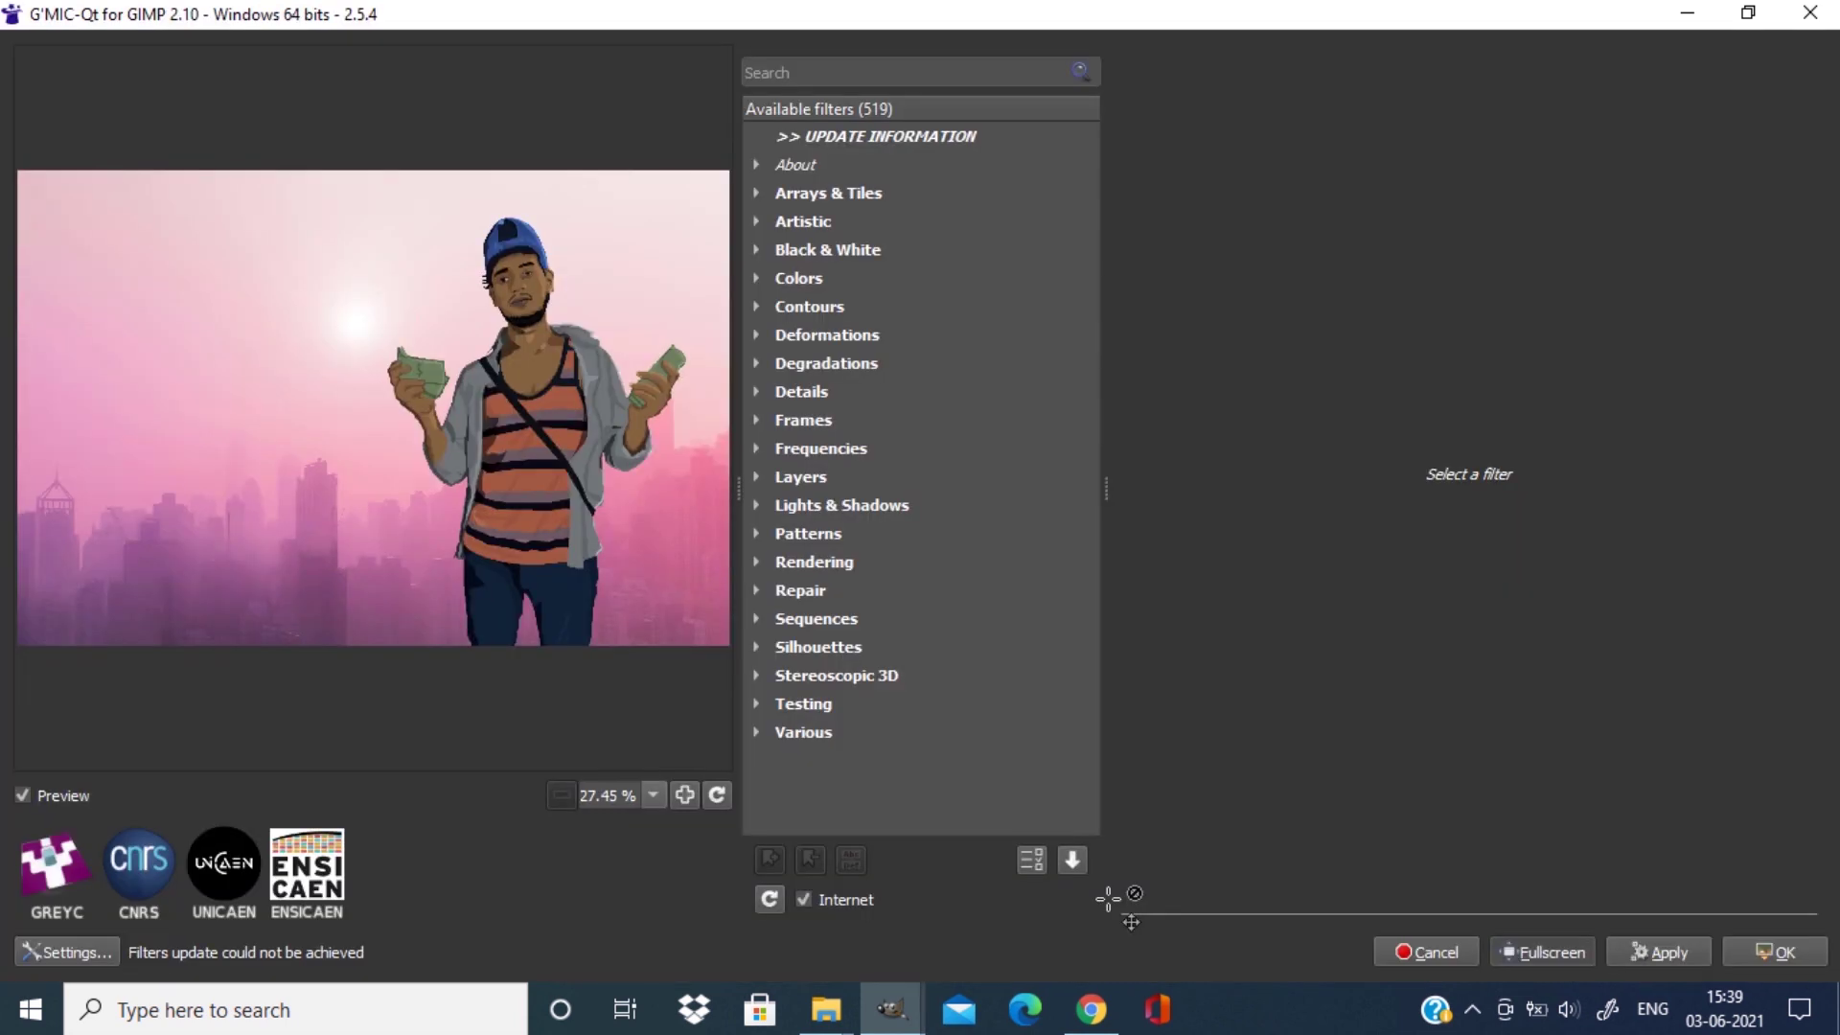
{"action": "left_click", "coordinate": [756, 280]}
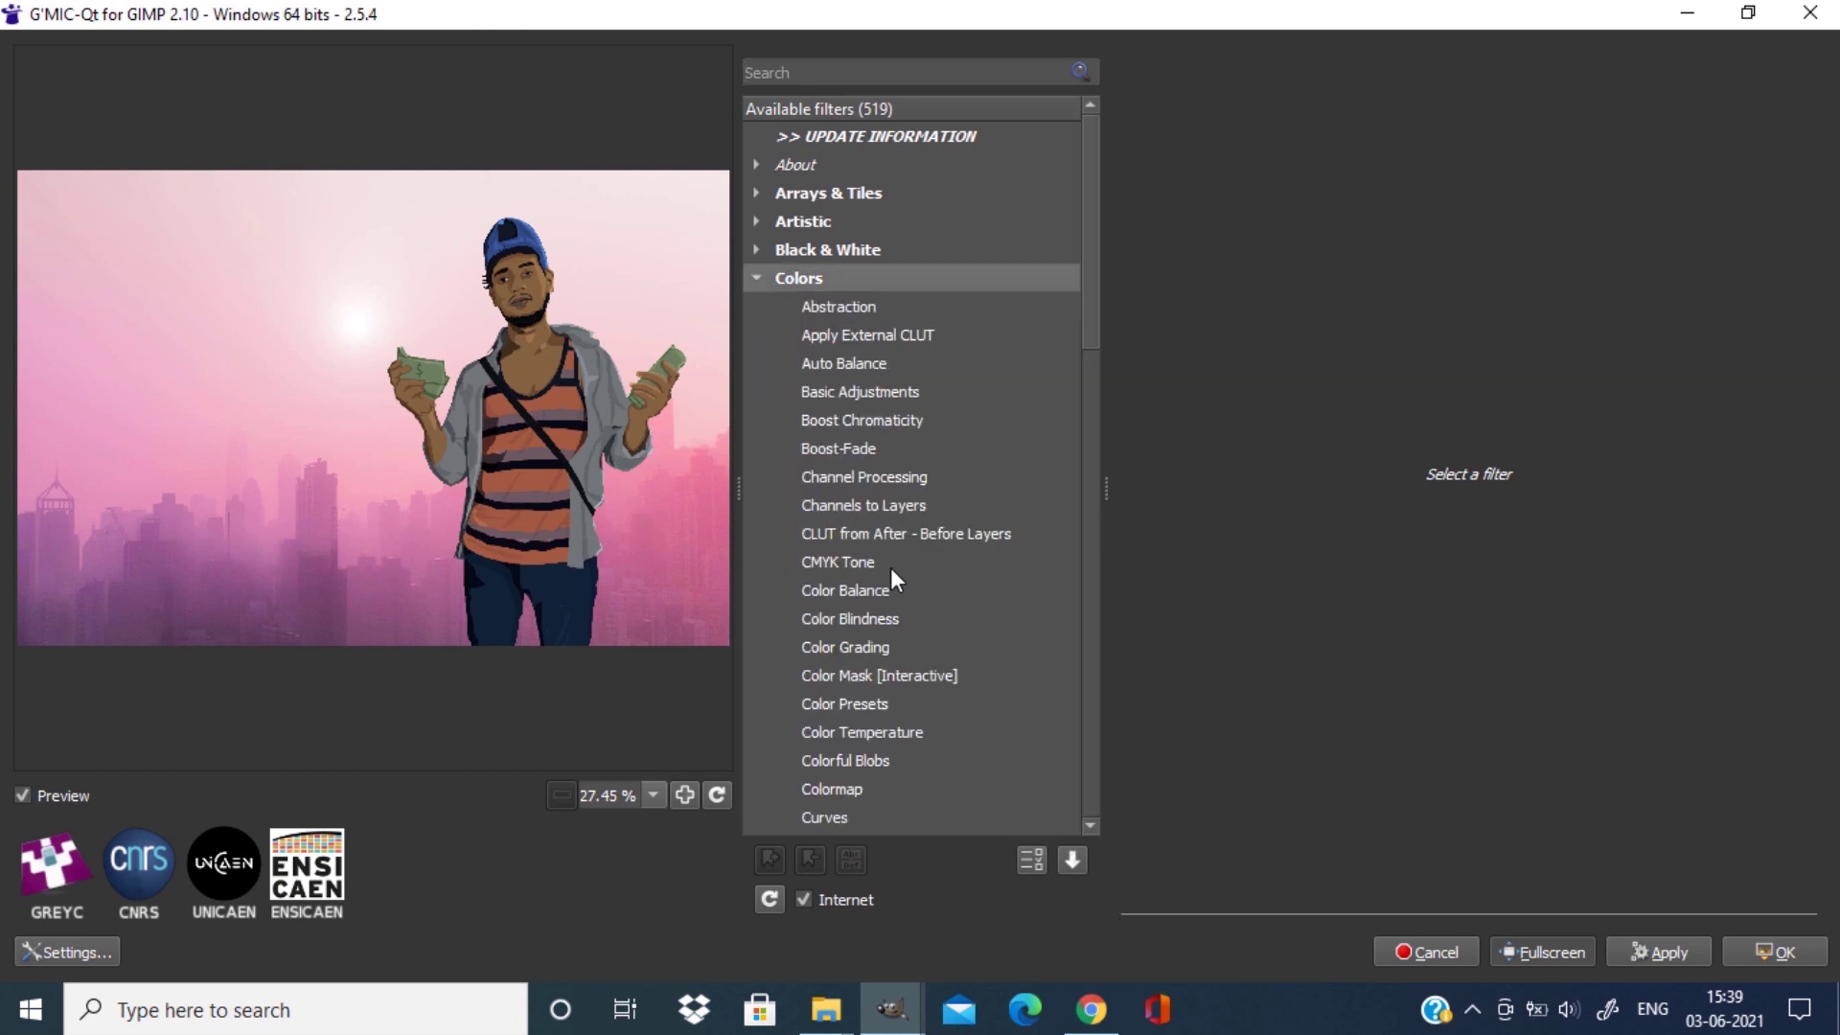
{"action": "left_click", "coordinate": [877, 648]}
{"action": "left_click", "coordinate": [896, 704]}
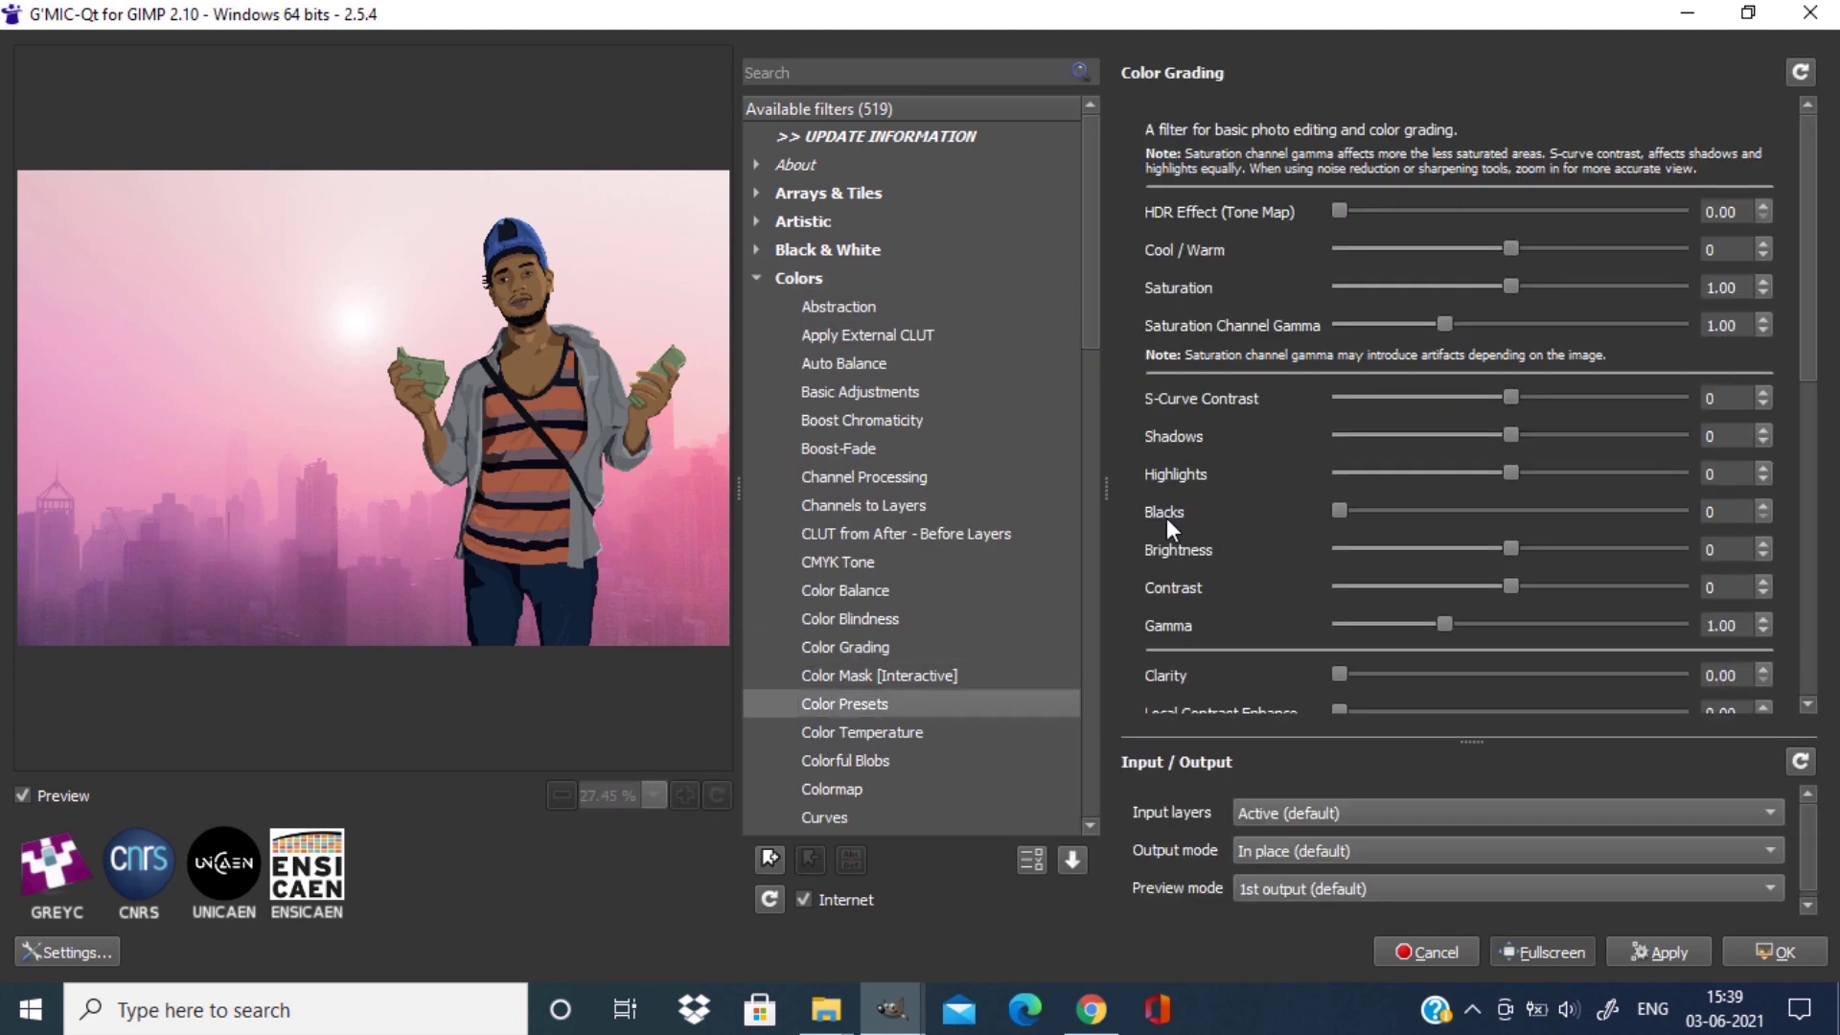
Apply the Cine Drama preset from the FilterGrade Cinematic category at 69.70% strength.
{"action": "left_click", "coordinate": [1458, 131]}
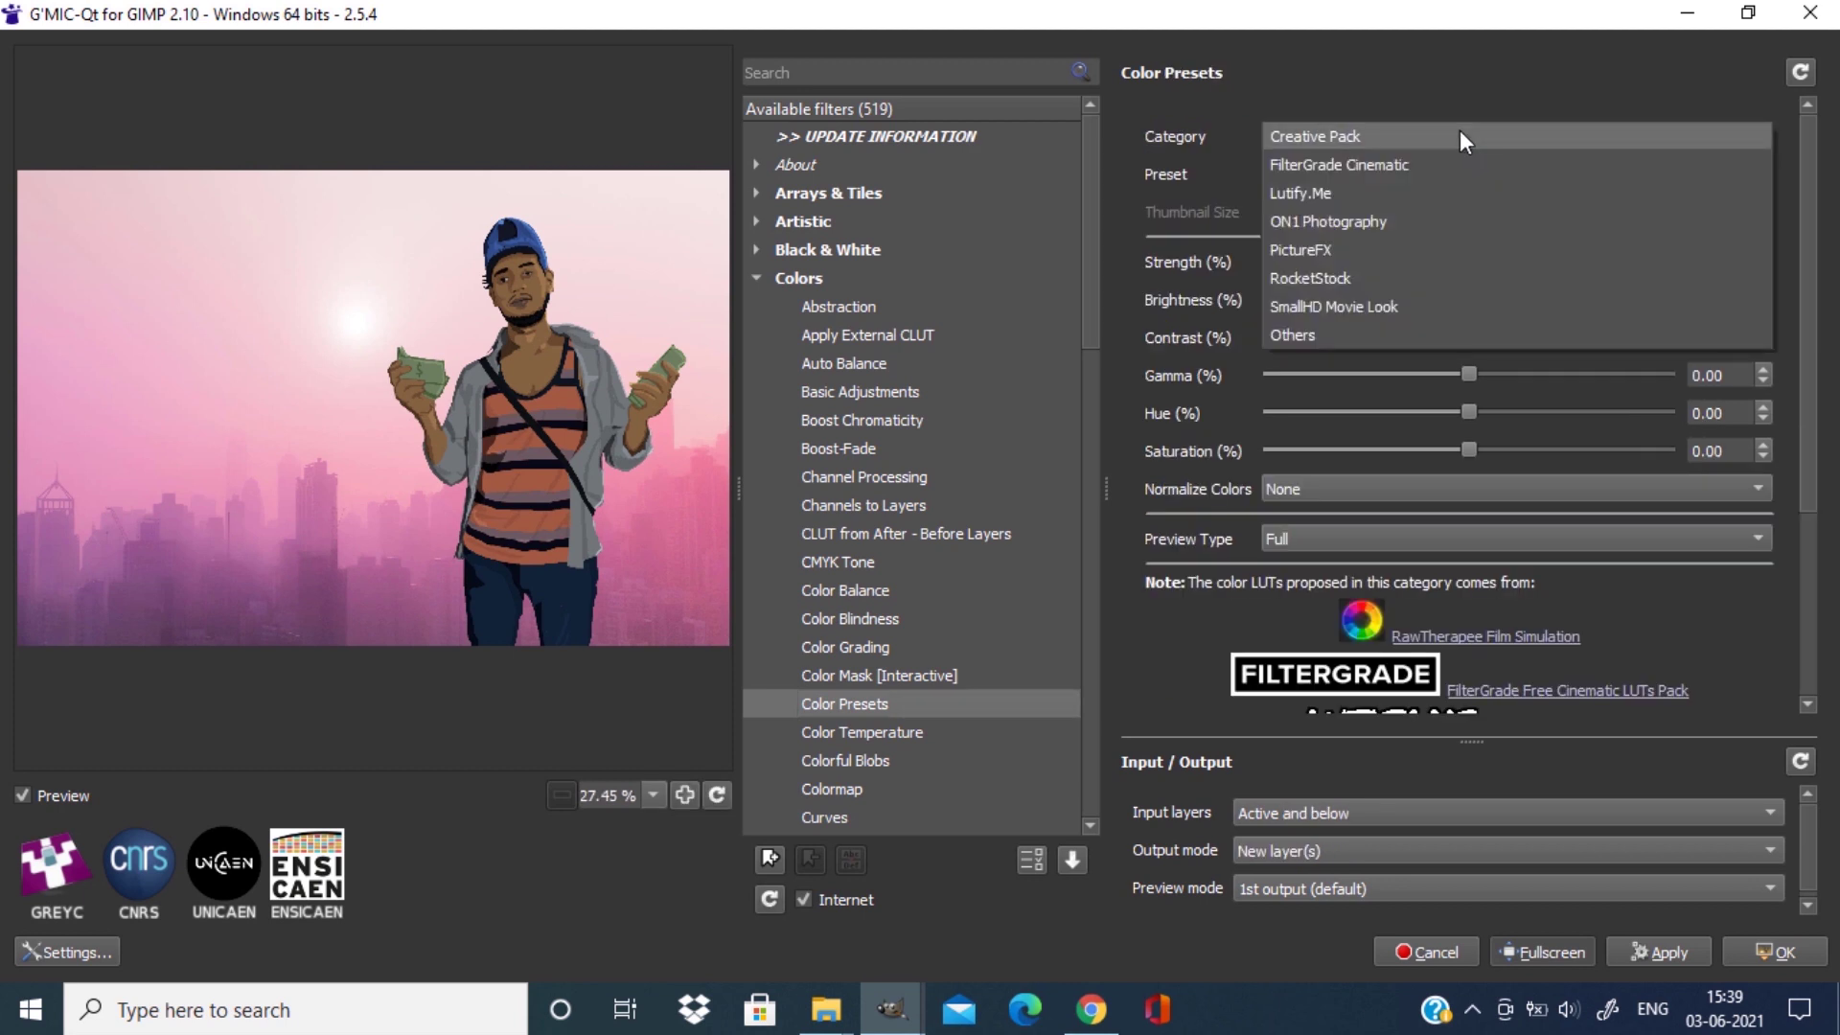
{"action": "left_click", "coordinate": [1365, 165]}
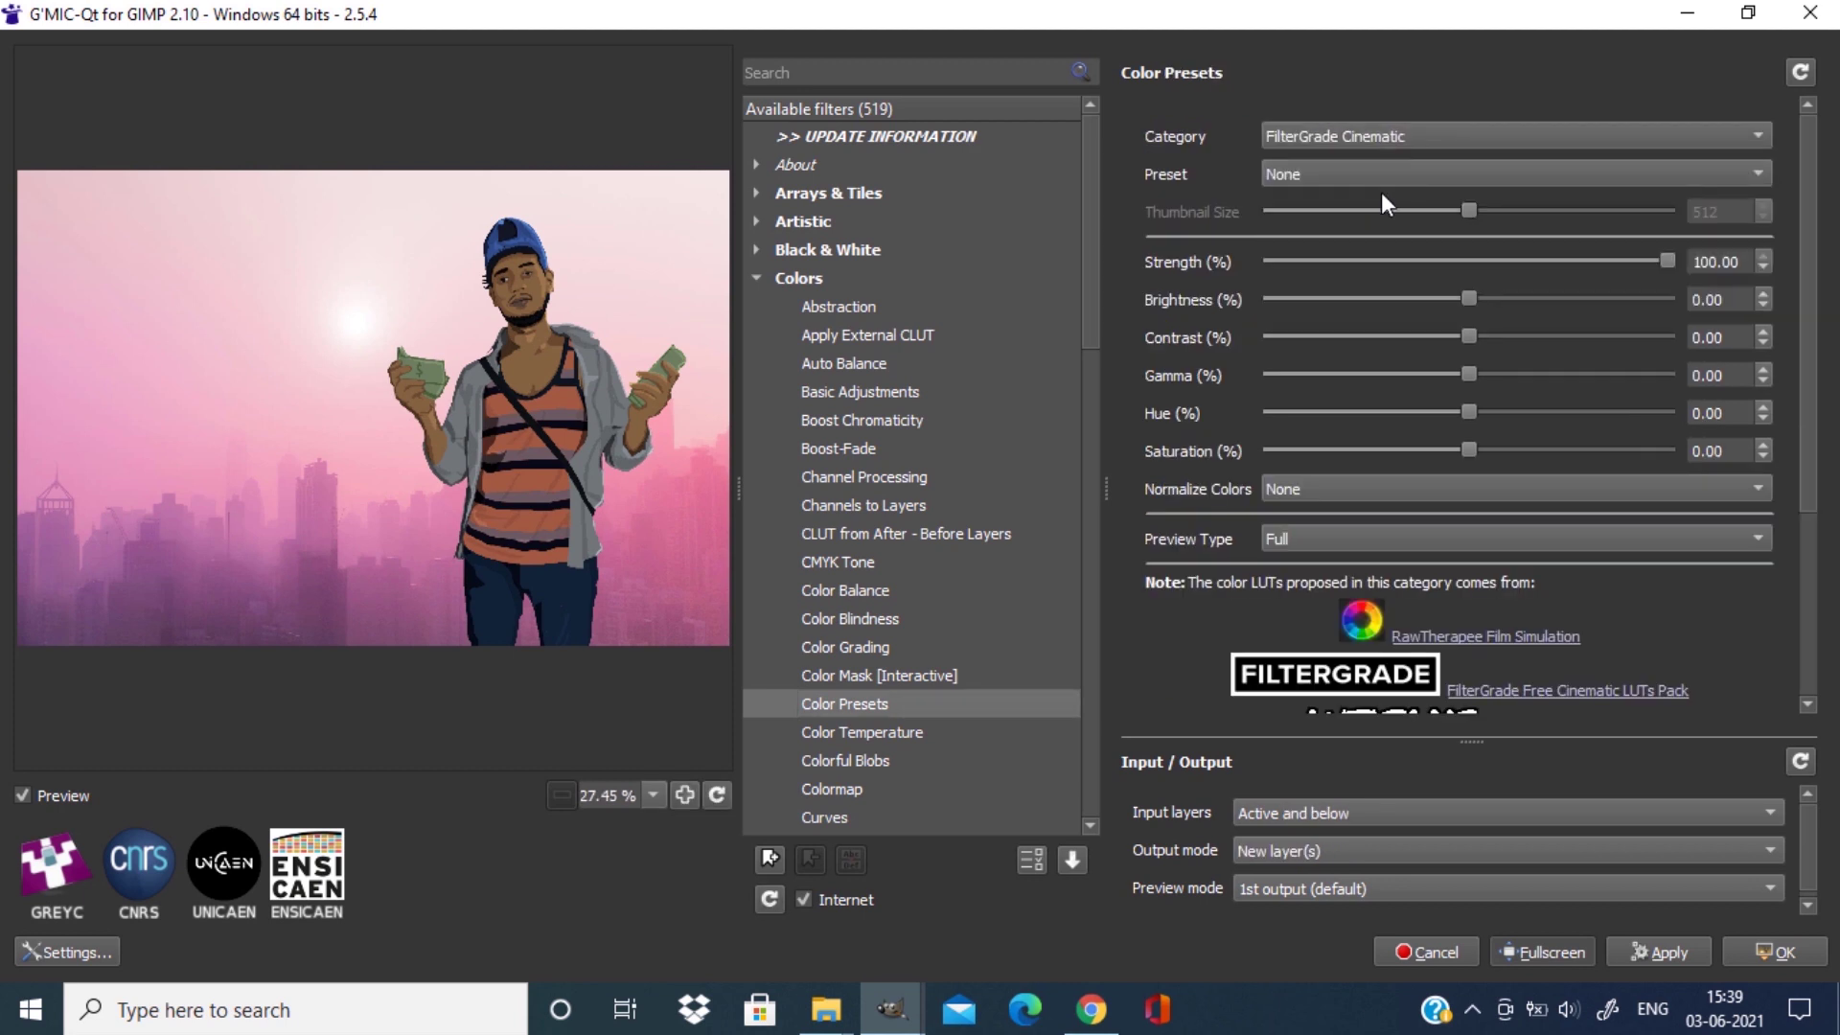
{"action": "left_click", "coordinate": [1381, 182]}
{"action": "left_click", "coordinate": [1365, 205]}
{"action": "left_click", "coordinate": [1384, 169]}
{"action": "left_click", "coordinate": [1388, 212]}
{"action": "left_click", "coordinate": [1322, 182]}
{"action": "left_click", "coordinate": [1322, 202]}
{"action": "left_click_drag", "start_coordinate": [1667, 261], "coordinate": [1549, 270]}
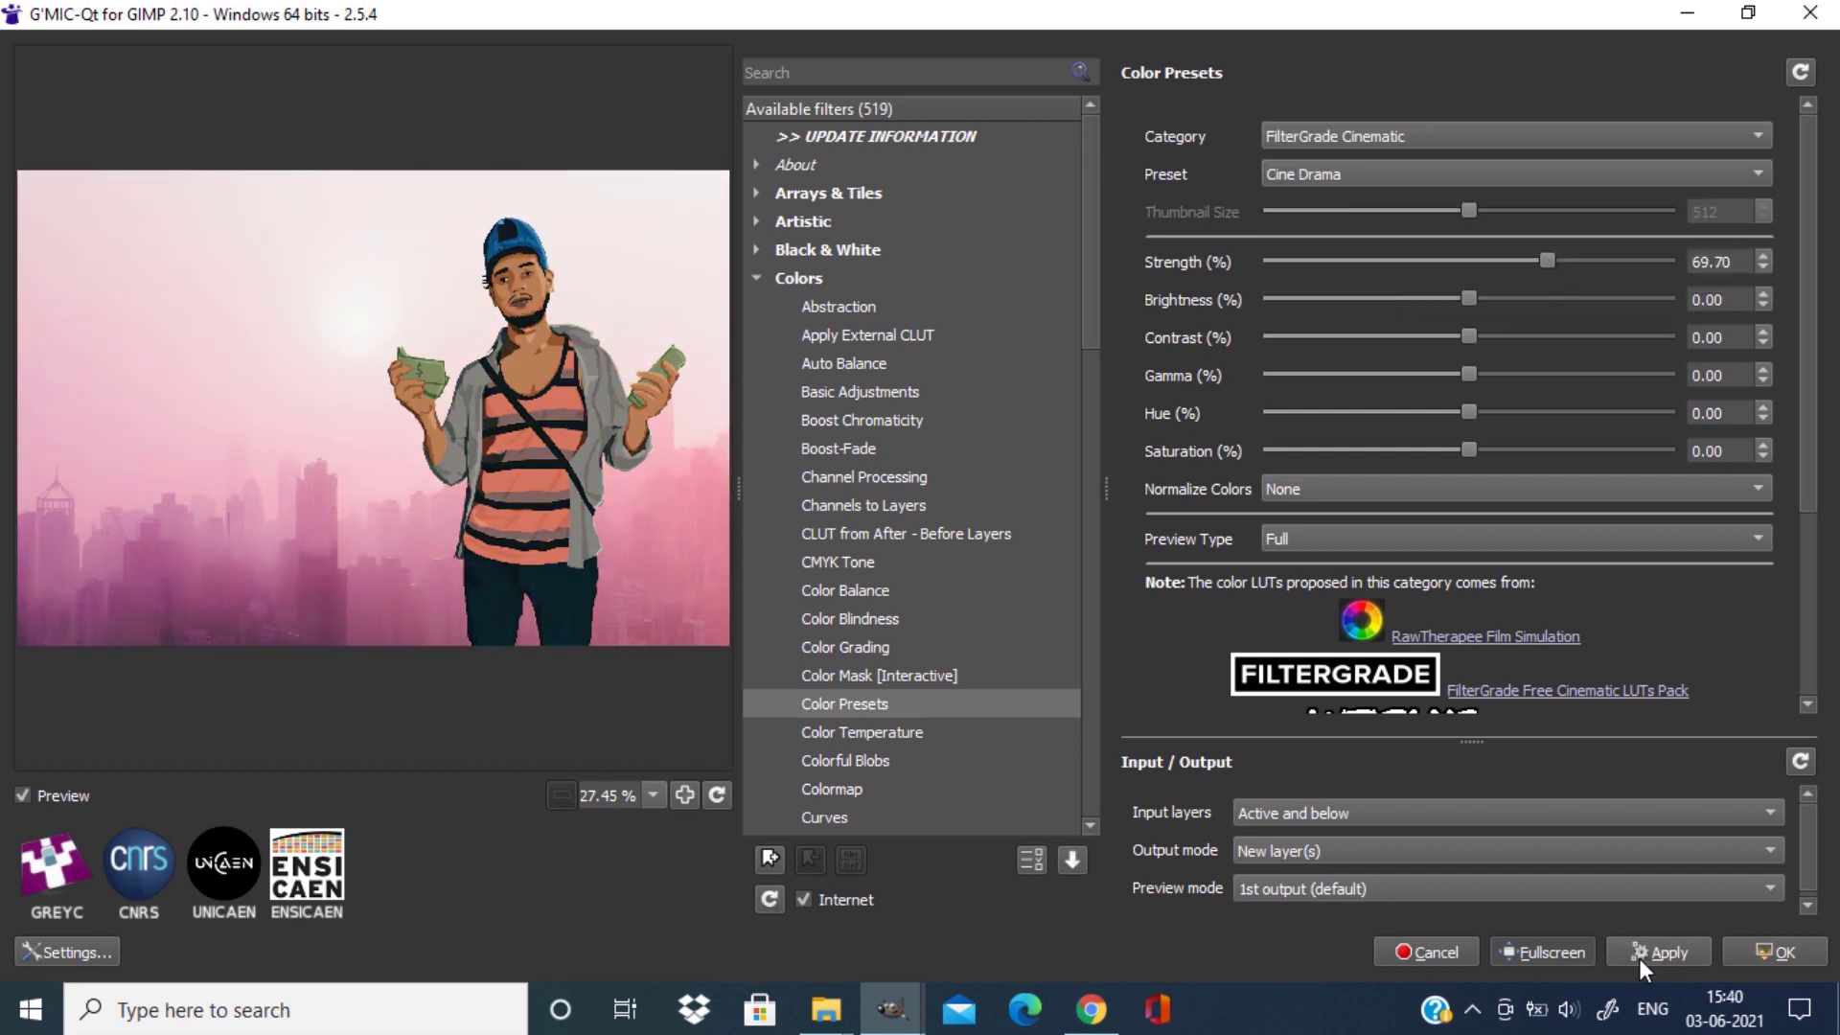
{"action": "left_click", "coordinate": [1772, 950]}
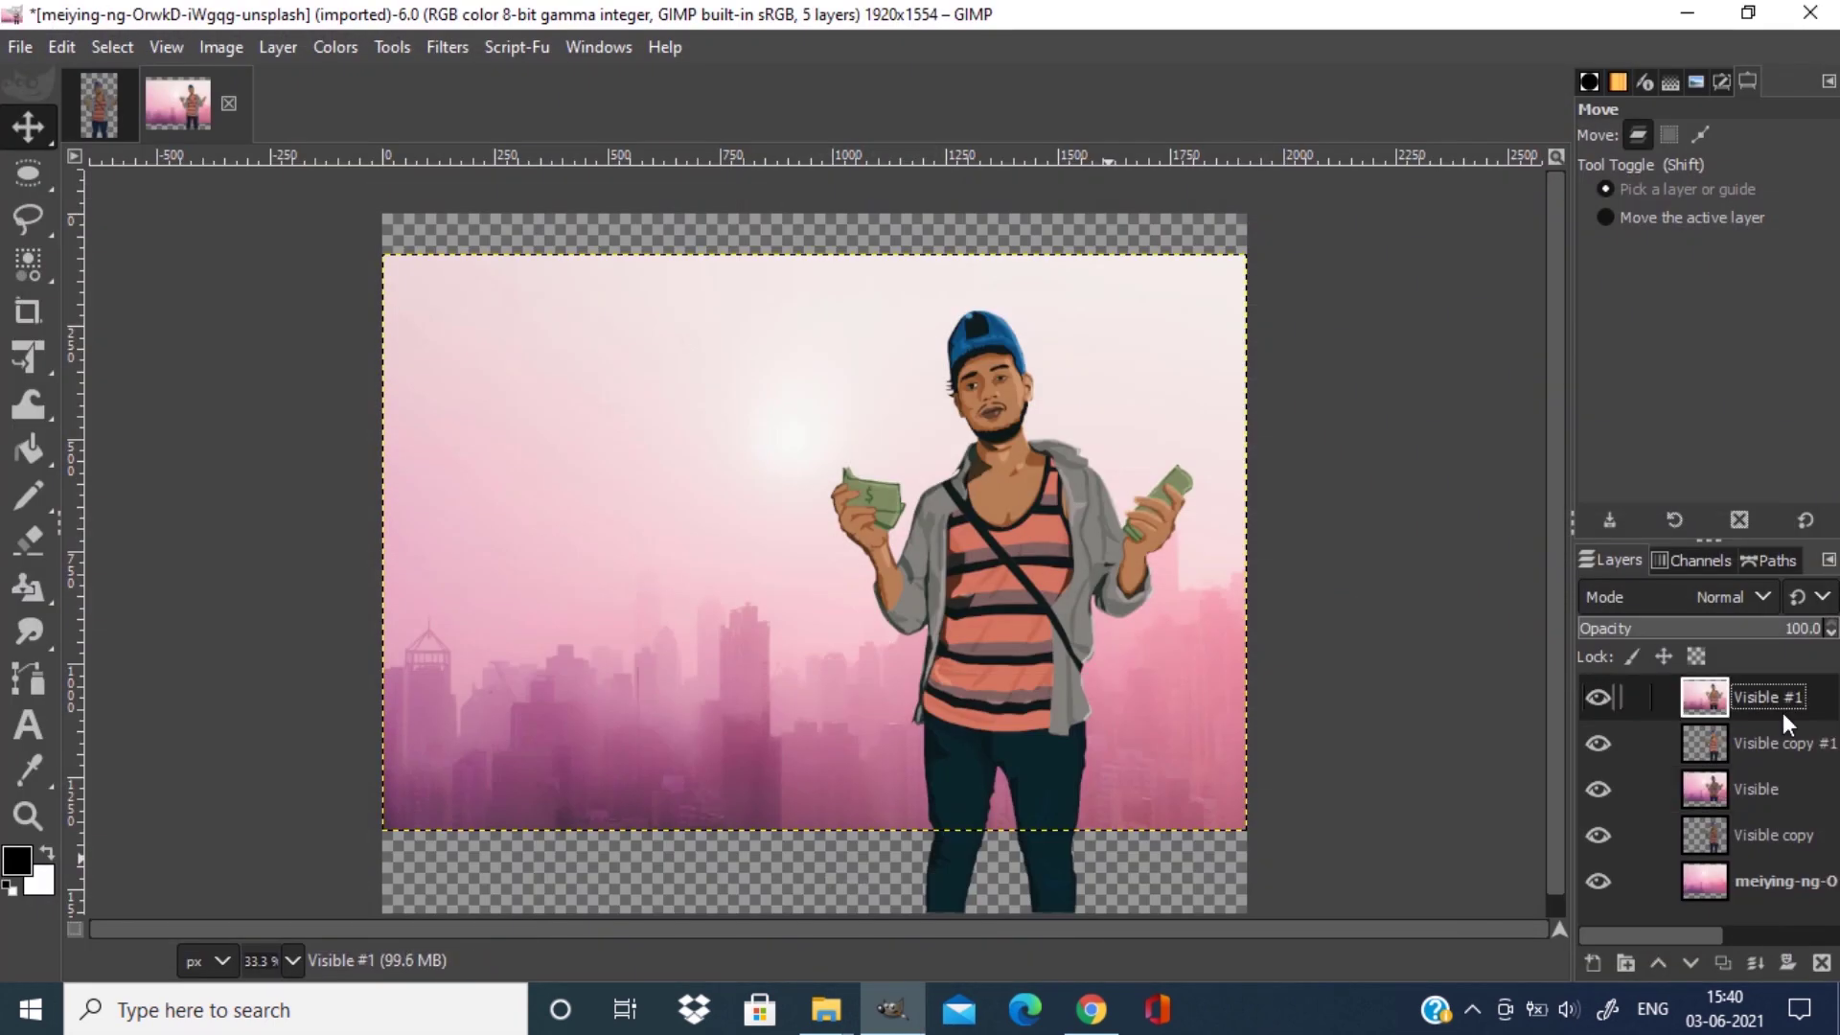
Crop the whole image to 1920 x 1277 px from position 0, 89, cutting off the transparent strips above and below the skyline.
{"action": "left_click", "coordinate": [28, 311]}
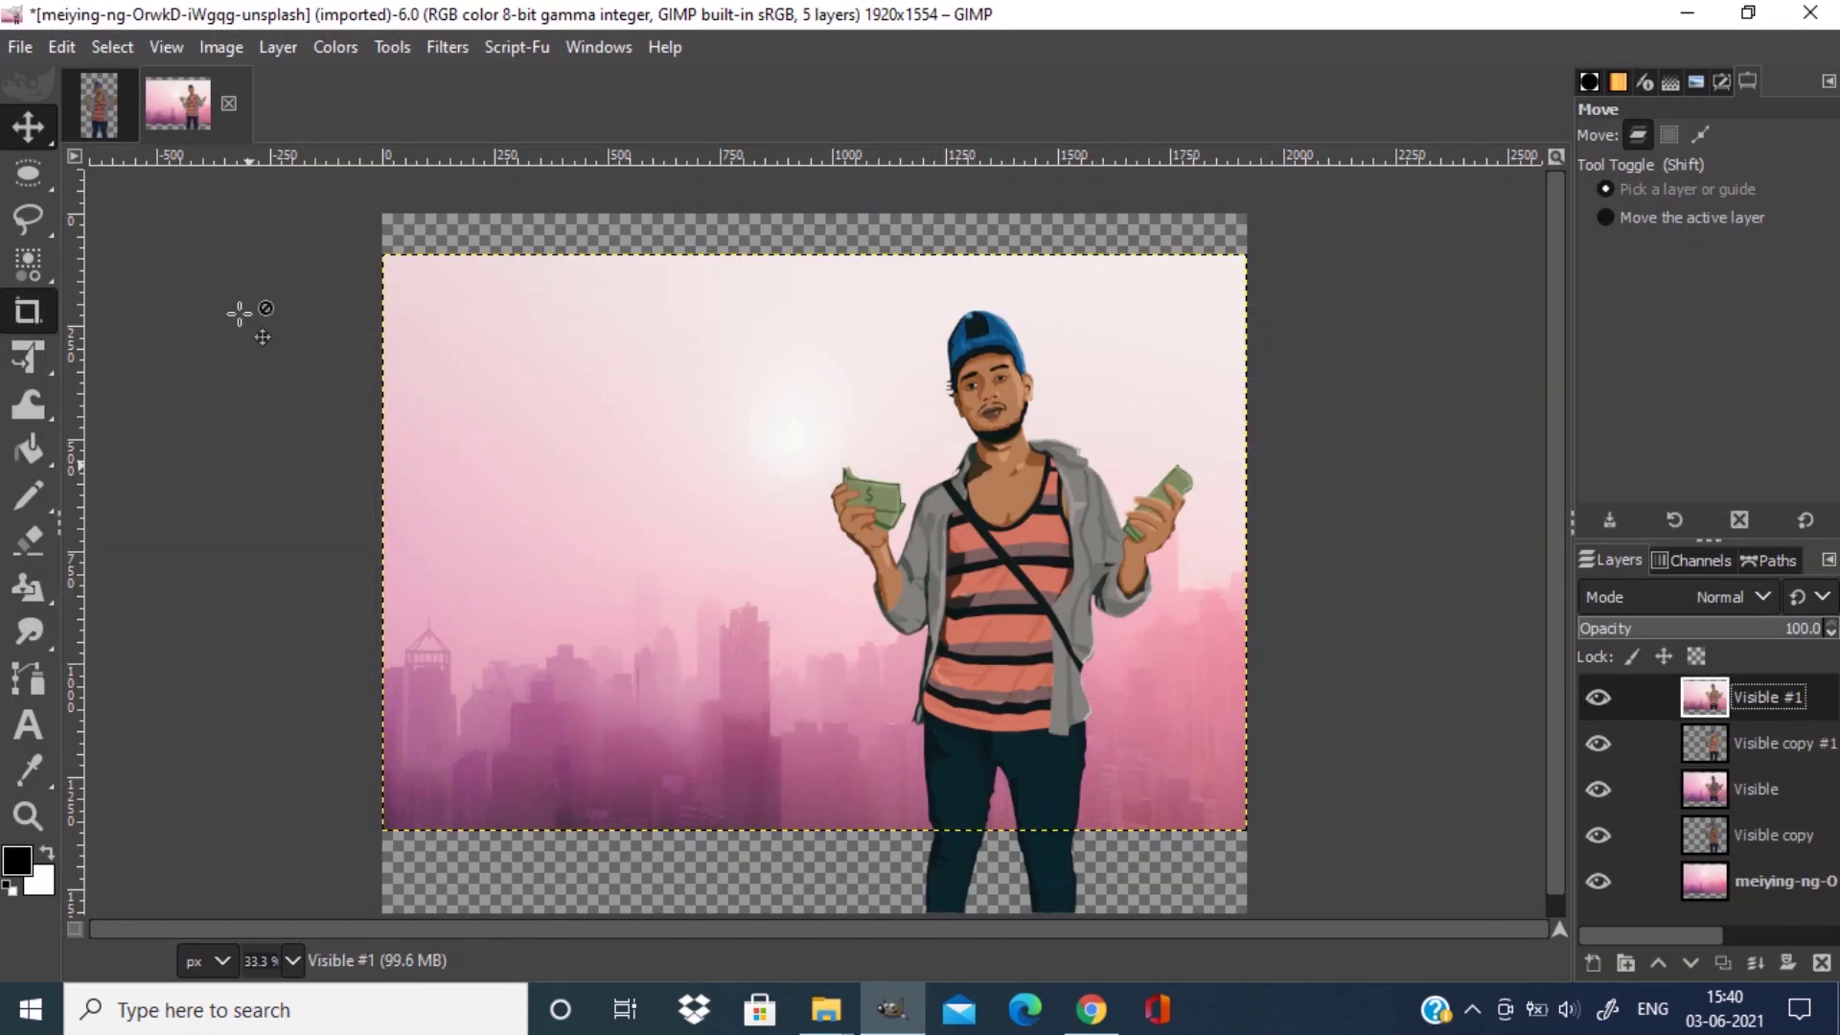
{"action": "left_click_drag", "start_coordinate": [383, 255], "coordinate": [1322, 830]}
{"action": "left_click", "coordinate": [1590, 132]}
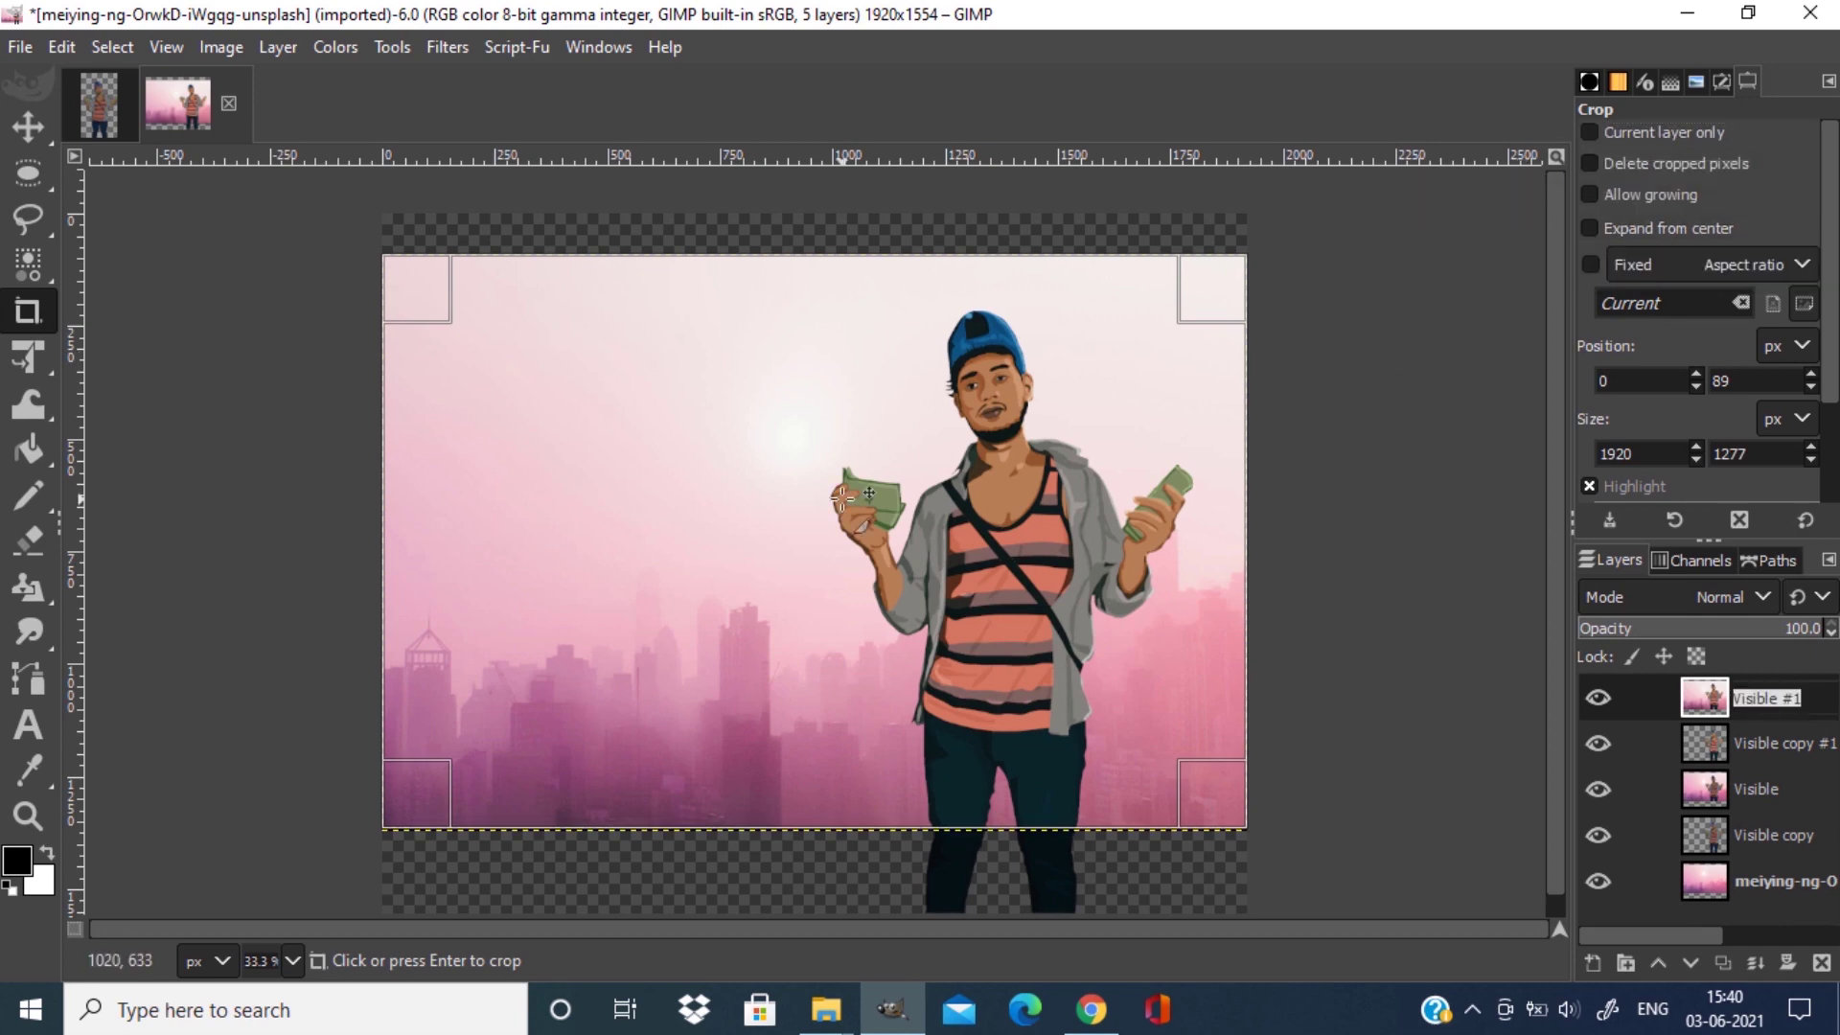
{"action": "left_click", "coordinate": [970, 522]}
{"action": "key", "text": "plus"}
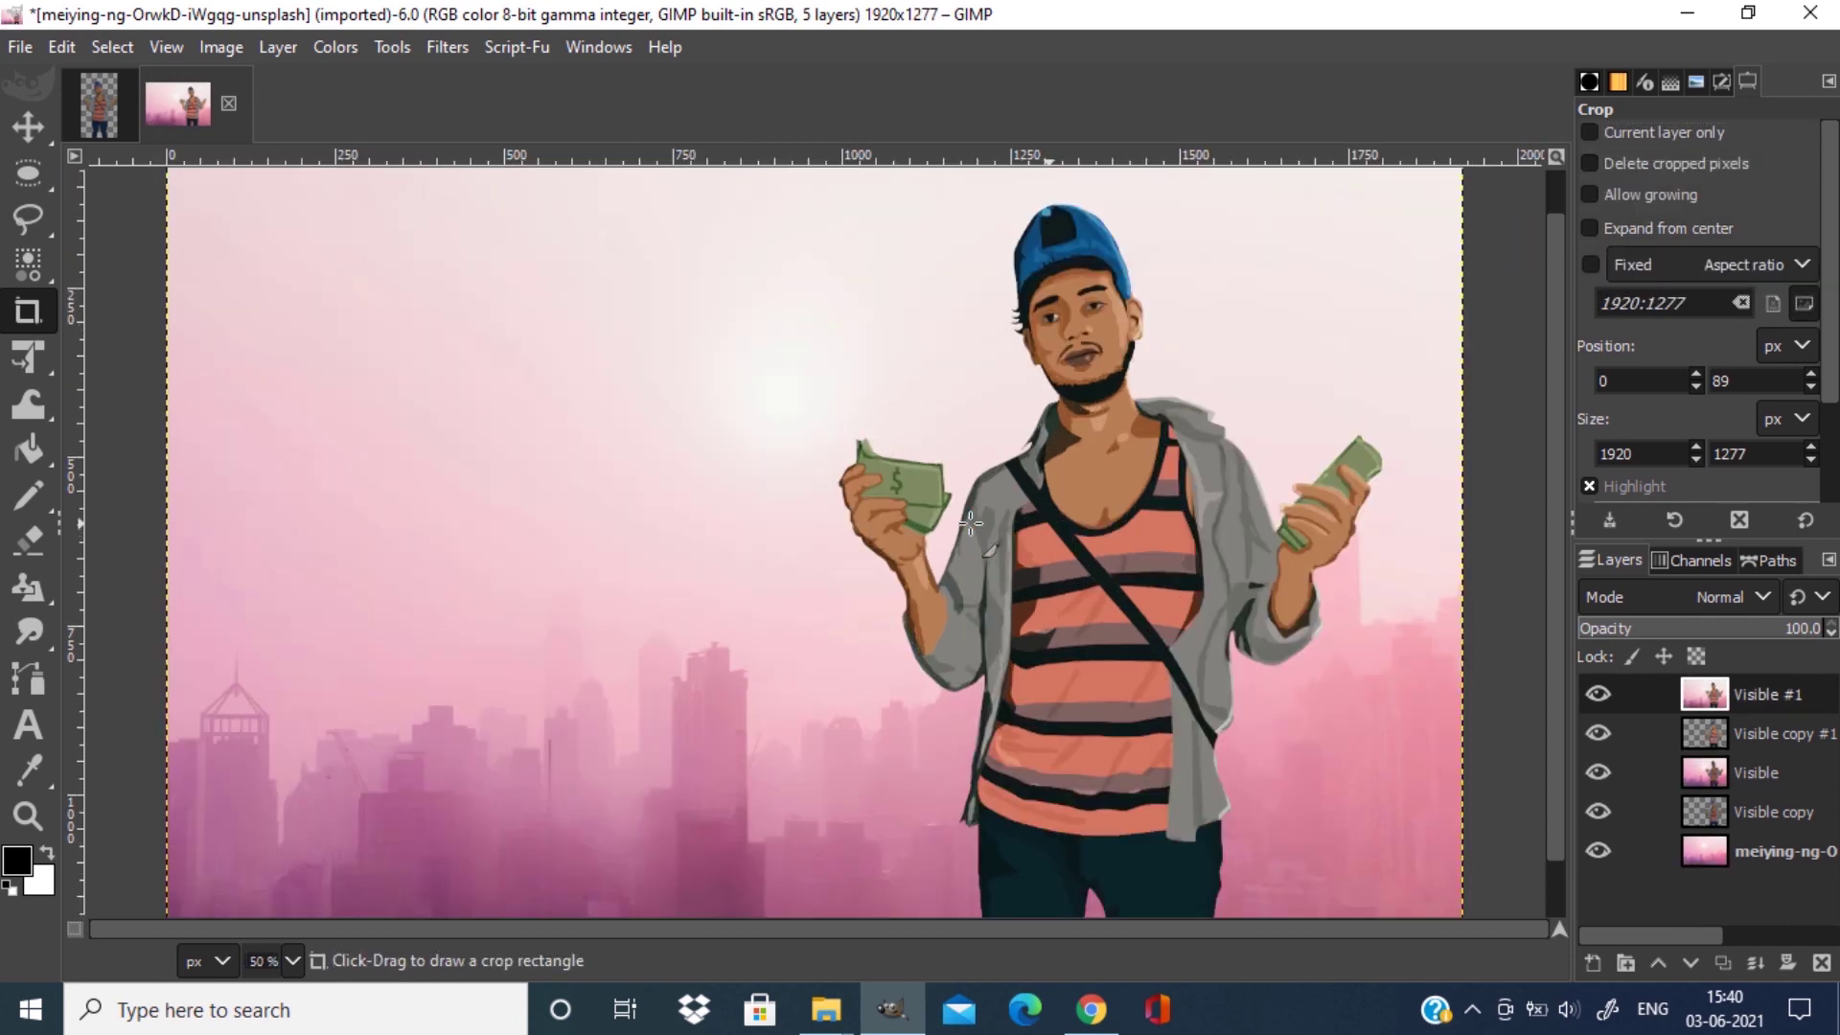
{"action": "key", "text": "plus"}
{"action": "key", "text": "minus"}
{"action": "key", "text": "minus"}
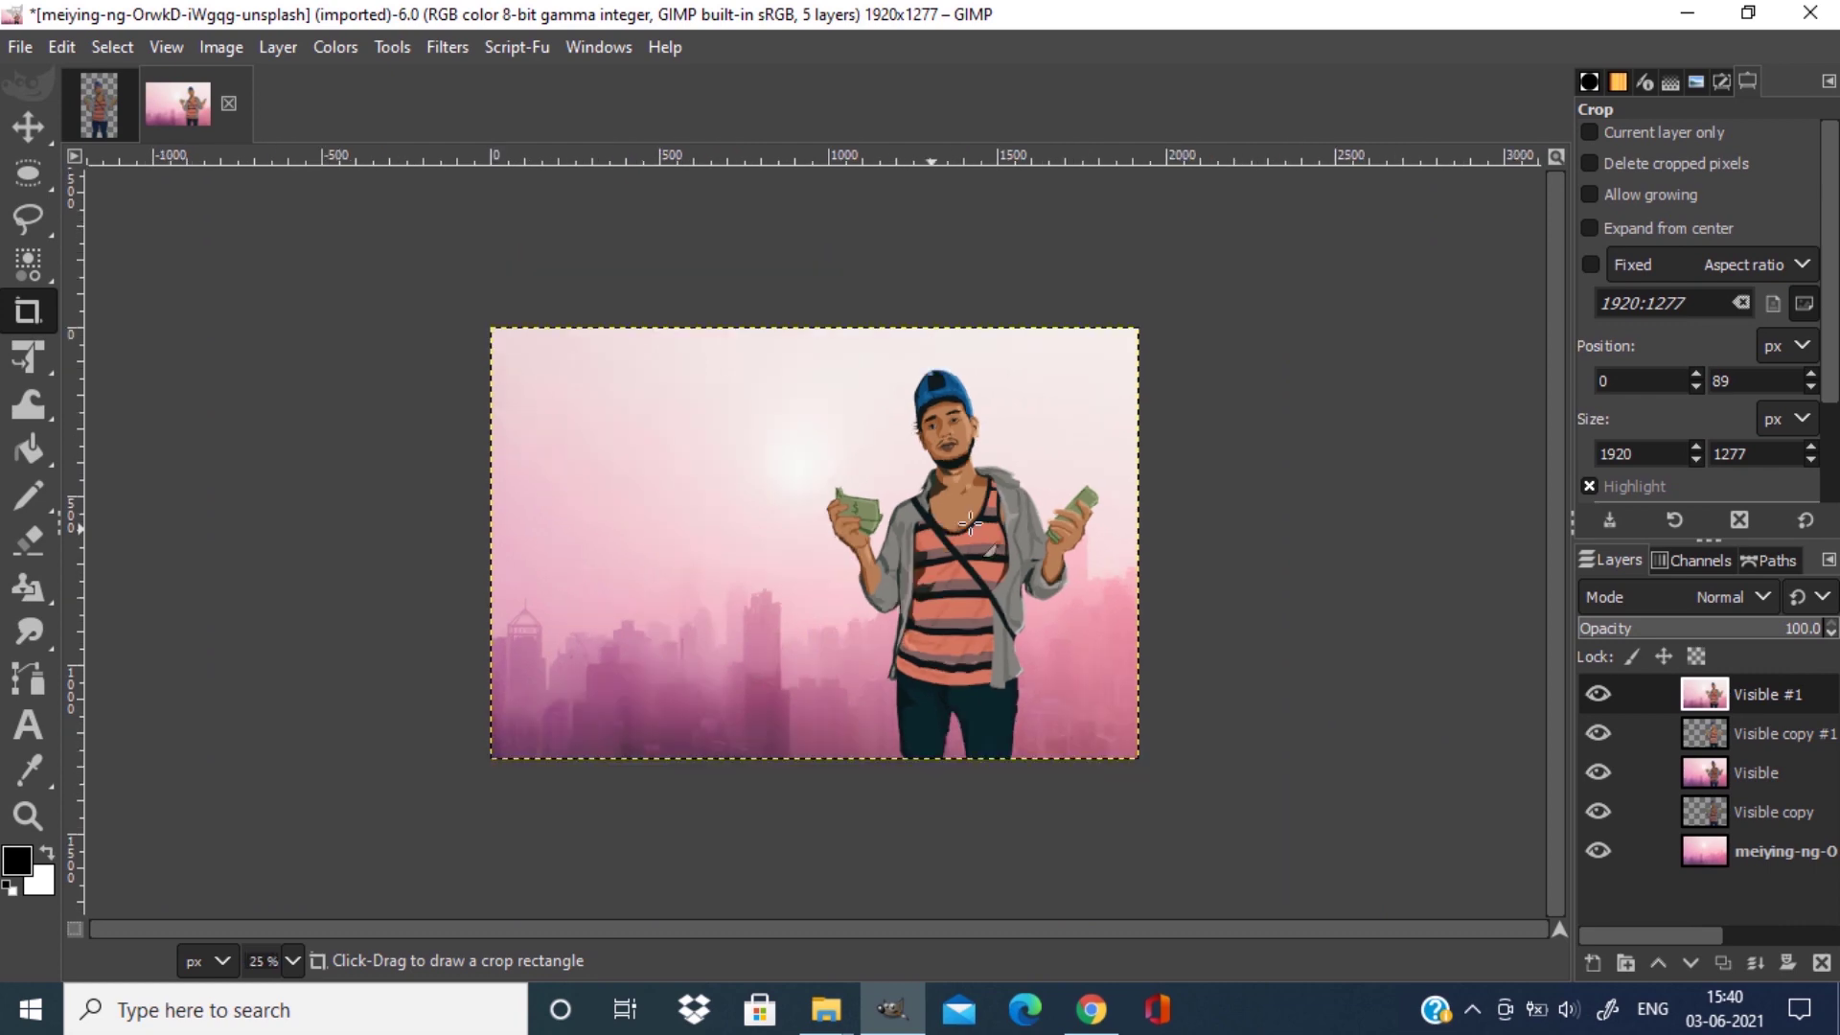